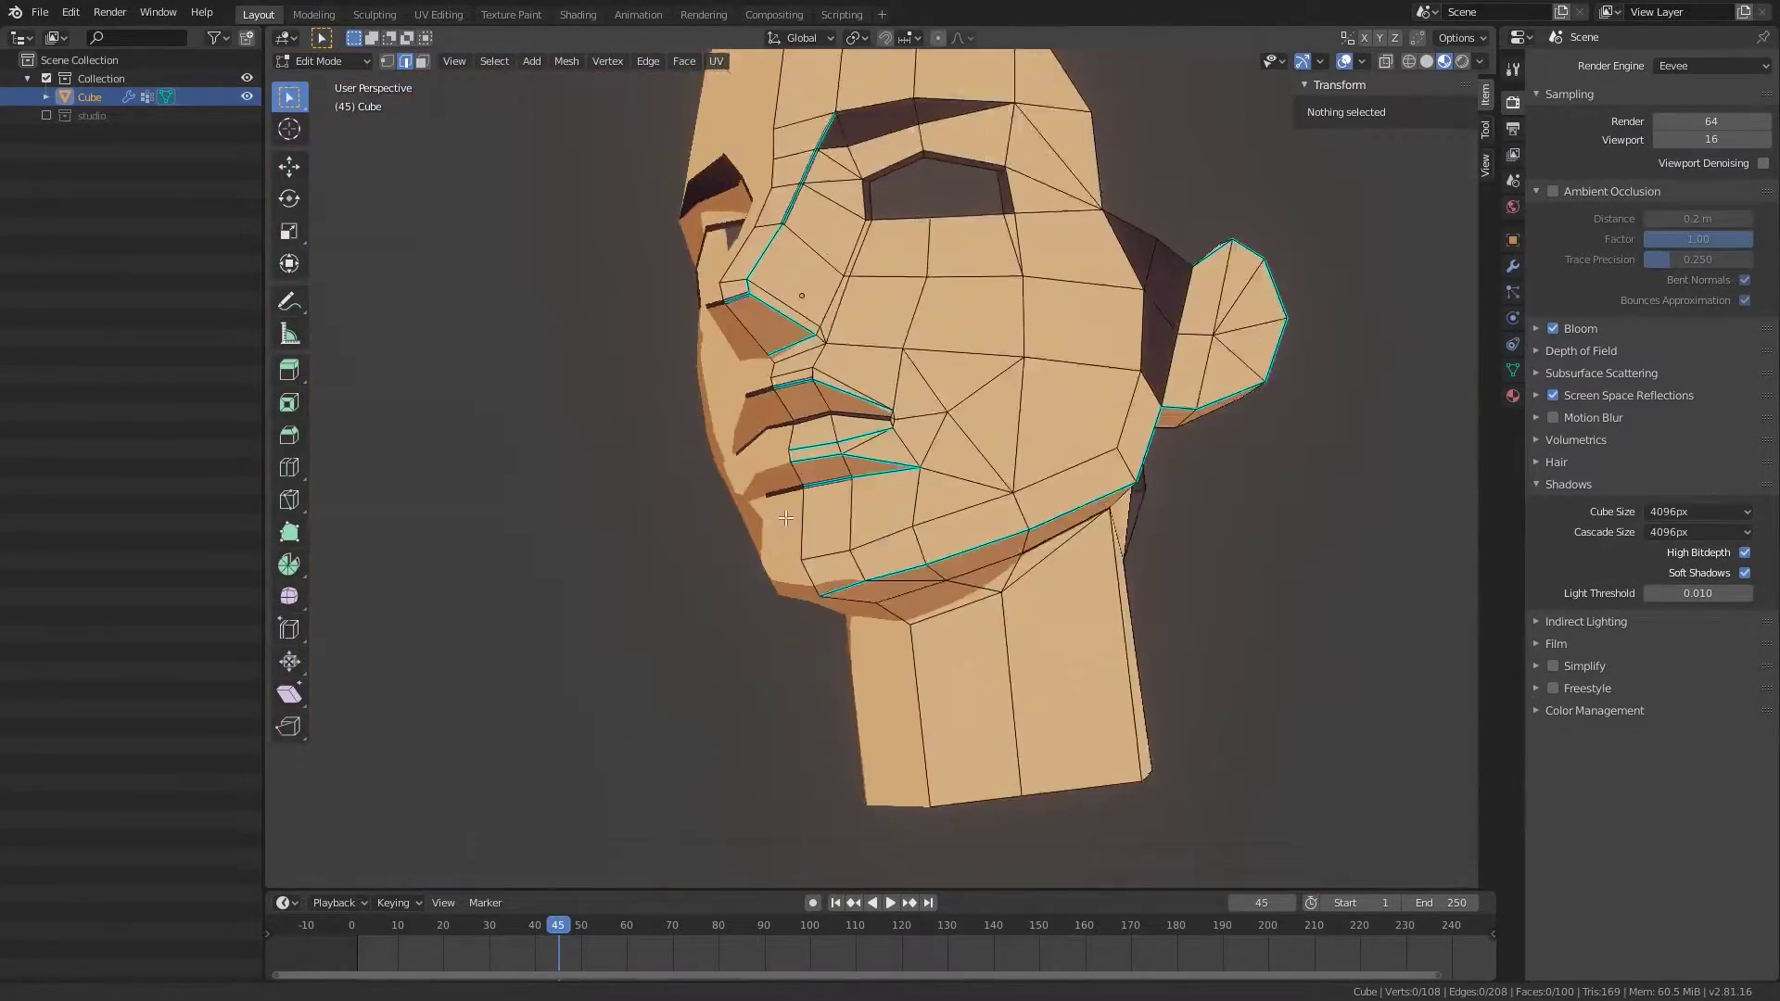
Step: Knife-cut a new edge across the nose
{"action": "mouse_move", "coordinate": [786, 517]}
{"action": "middle_mouse_down"}
{"action": "mouse_move", "coordinate": [778, 557]}
{"action": "mouse_move", "coordinate": [1029, 615]}
{"action": "middle_mouse_up"}
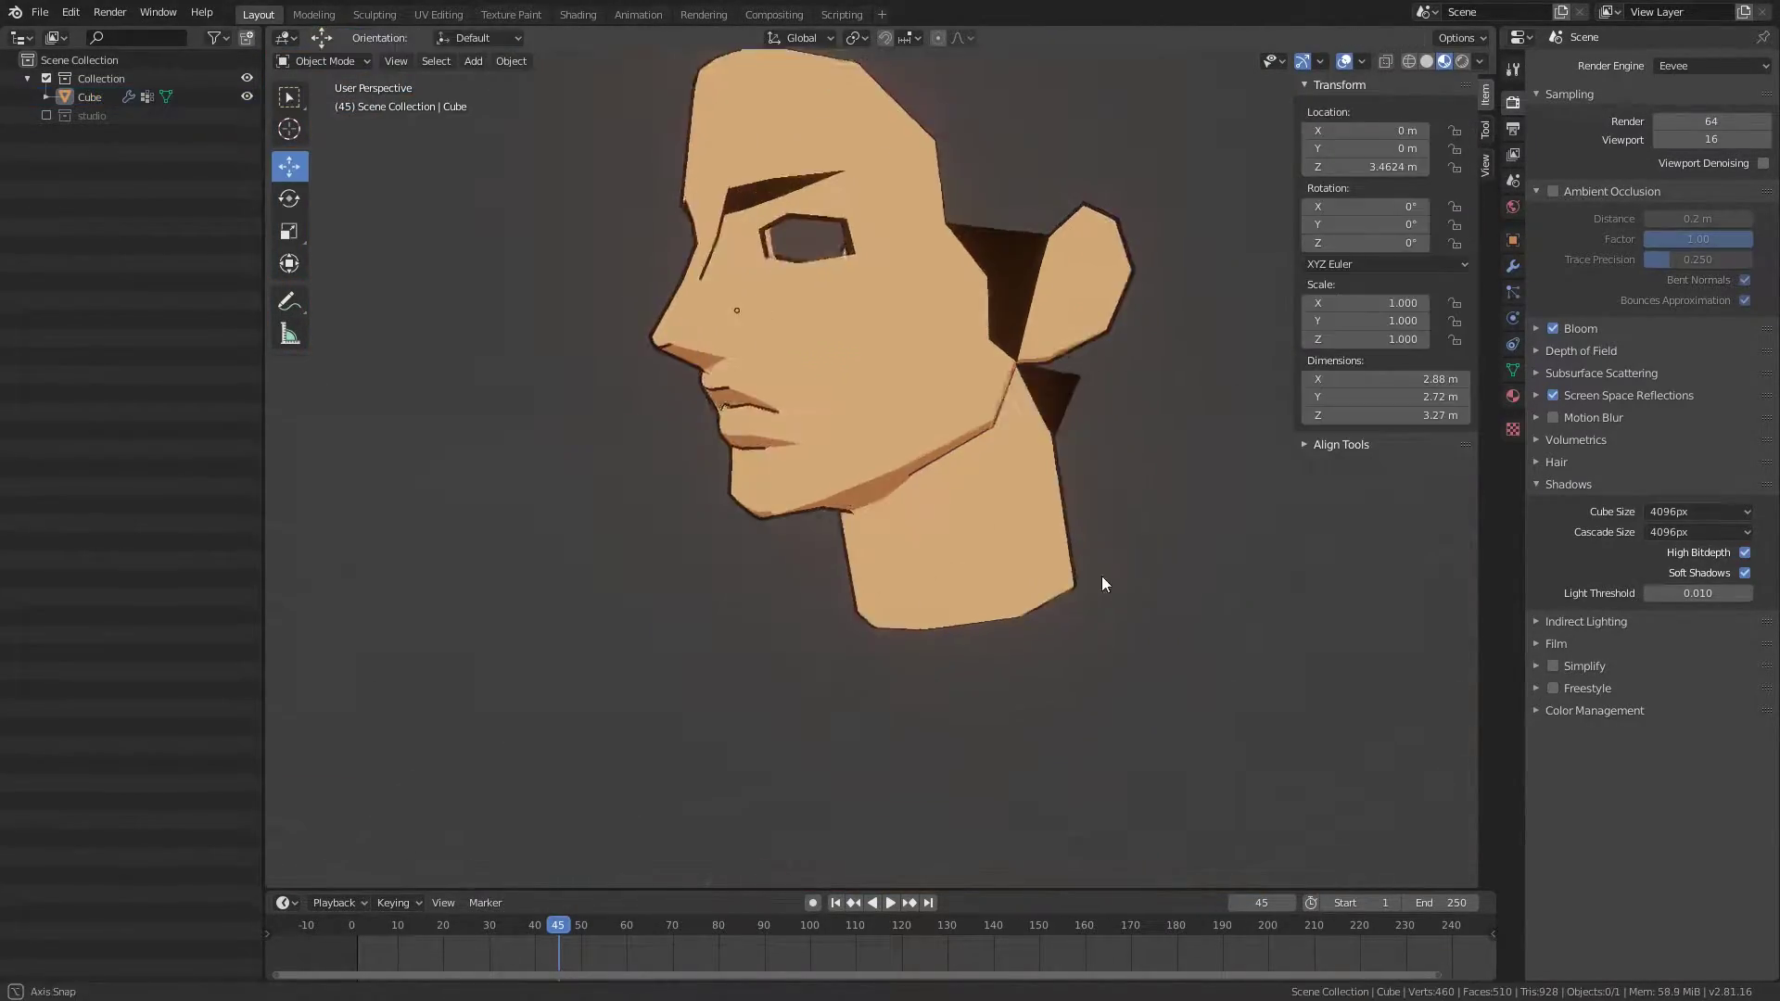
{"action": "scroll", "coordinate": [977, 474], "scroll_direction": "up", "scroll_amount": 3}
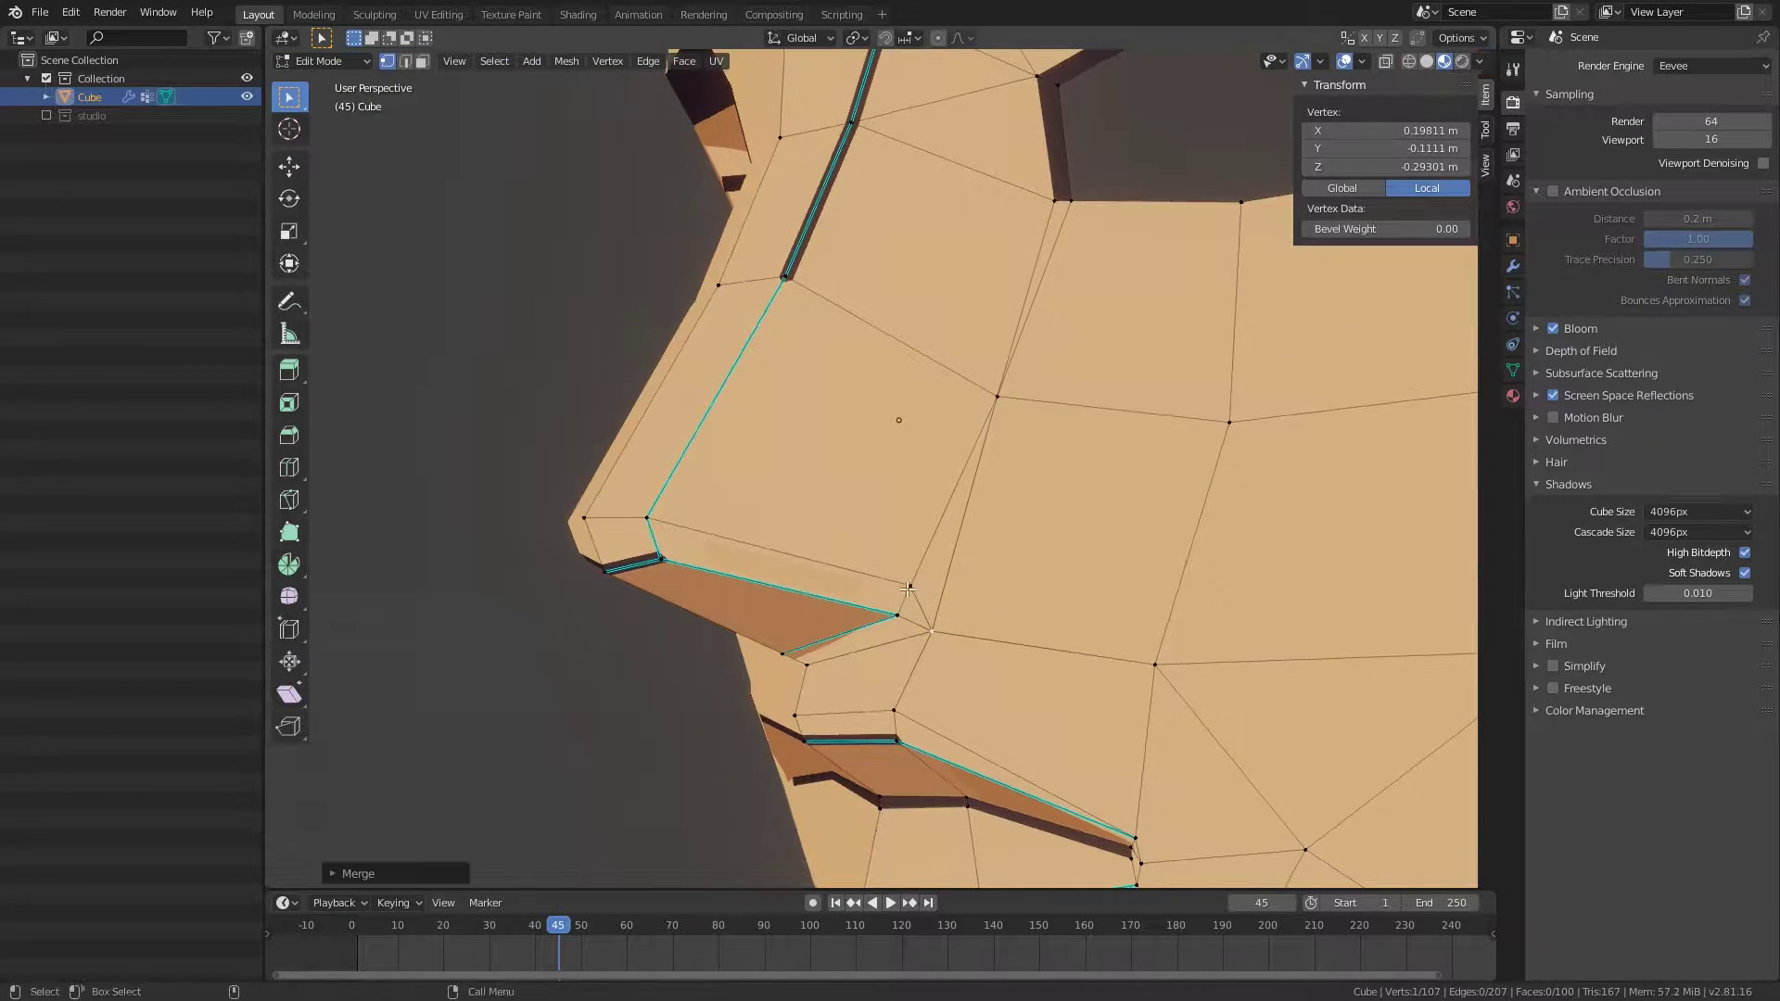
{"action": "middle_click_drag", "start_coordinate": [986, 612], "coordinate": [811, 424]}
{"action": "key", "text": "shift+space"}
{"action": "key", "text": "k"}
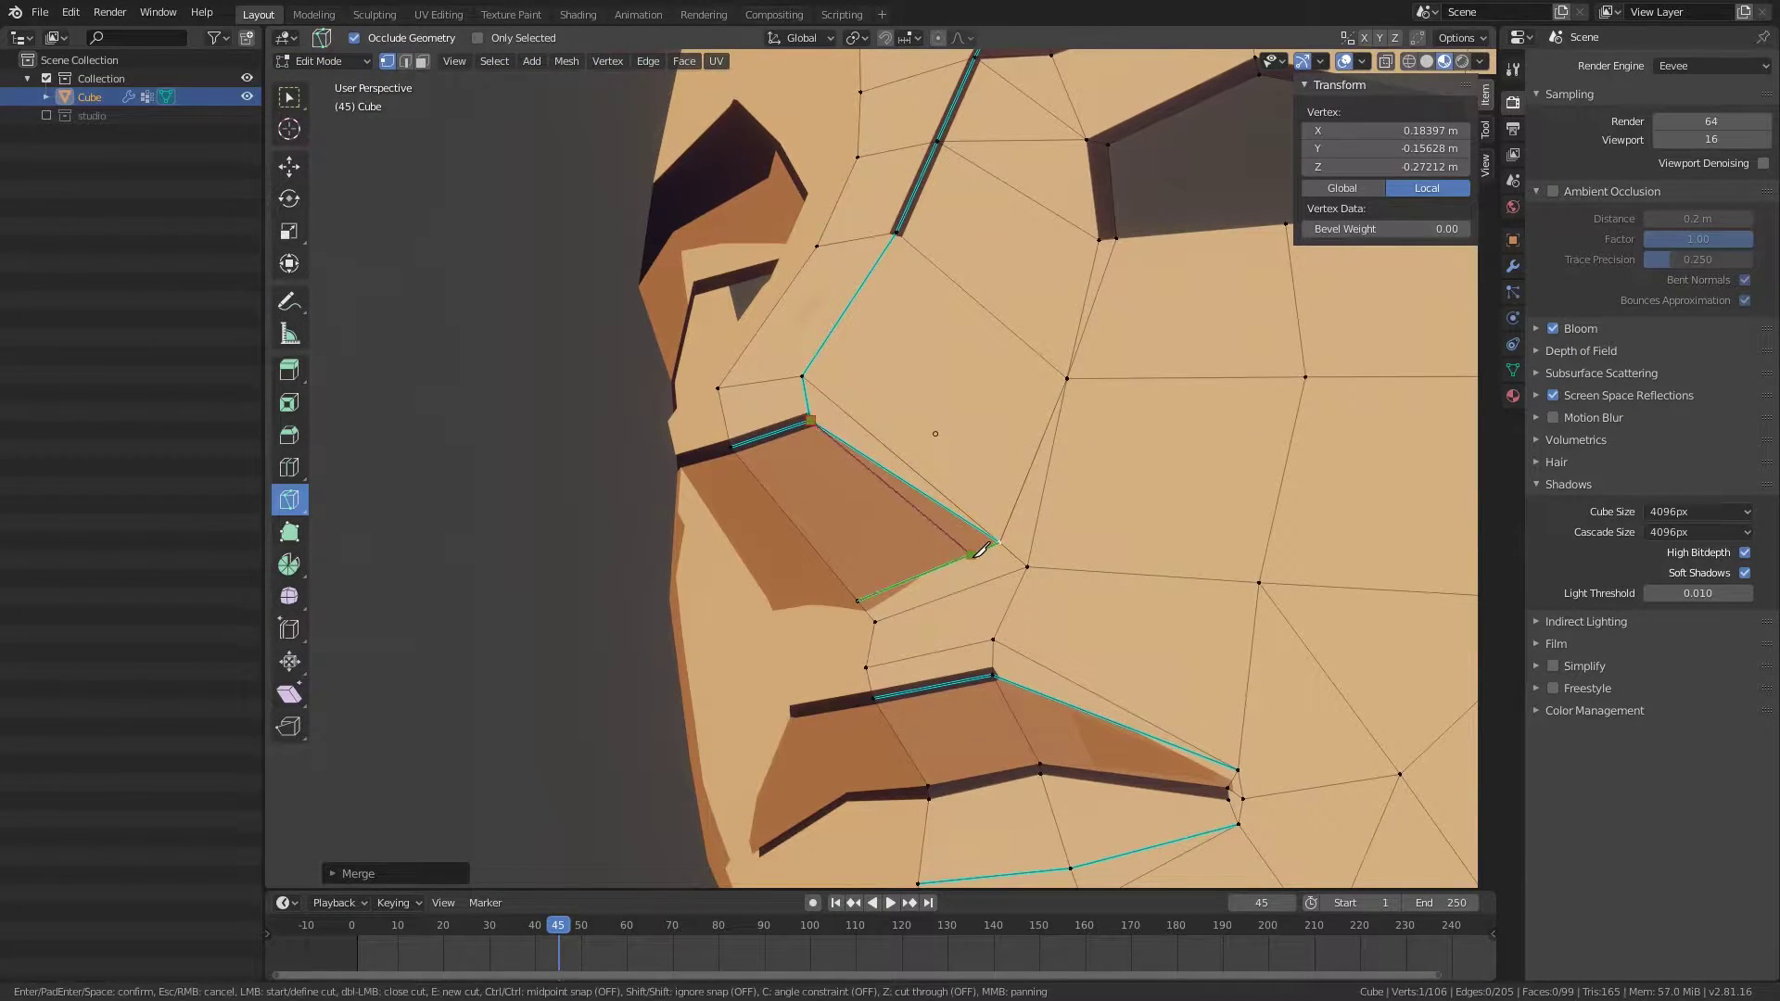
{"action": "key", "text": "Return"}
{"action": "key", "text": "w"}
Step: Raise the new vertex beside the nostril and merge it with its neighbour
{"action": "middle_click_drag", "start_coordinate": [1048, 561], "coordinate": [1046, 614]}
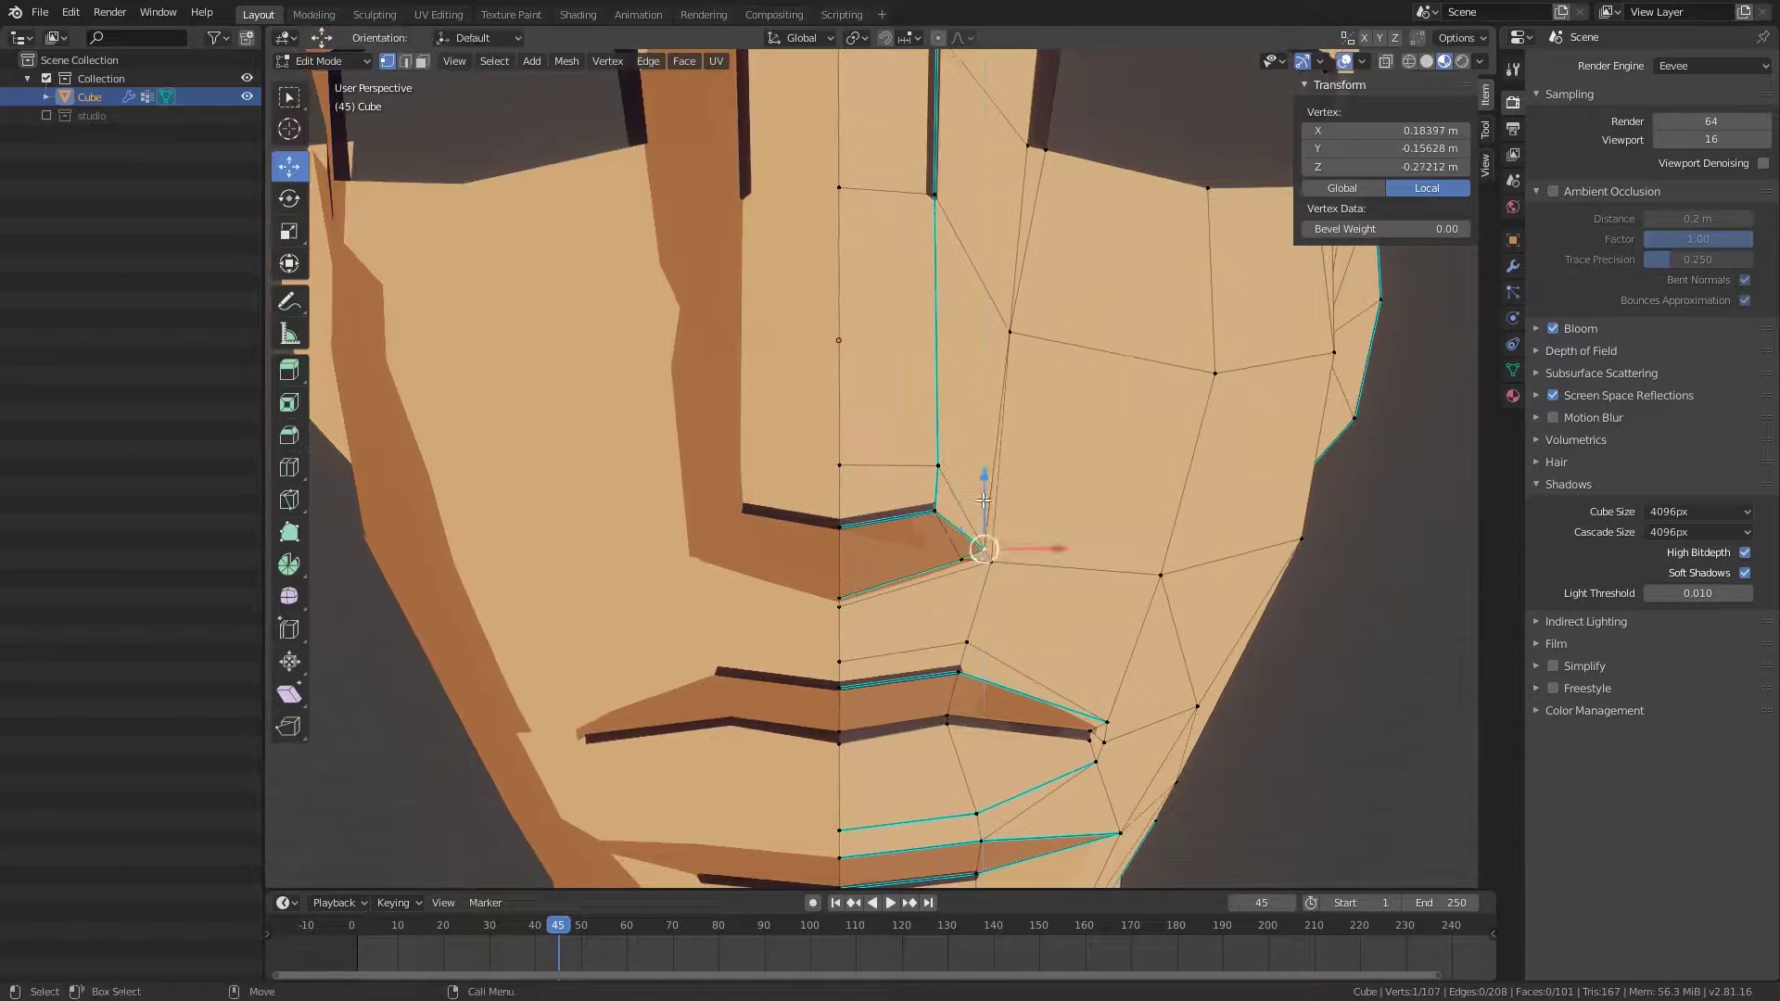
{"action": "left_click_drag", "start_coordinate": [983, 501], "coordinate": [985, 487]}
{"action": "mouse_move", "coordinate": [985, 487]}
{"action": "middle_mouse_down"}
{"action": "mouse_move", "coordinate": [1013, 568]}
{"action": "mouse_move", "coordinate": [1042, 406]}
{"action": "middle_mouse_up"}
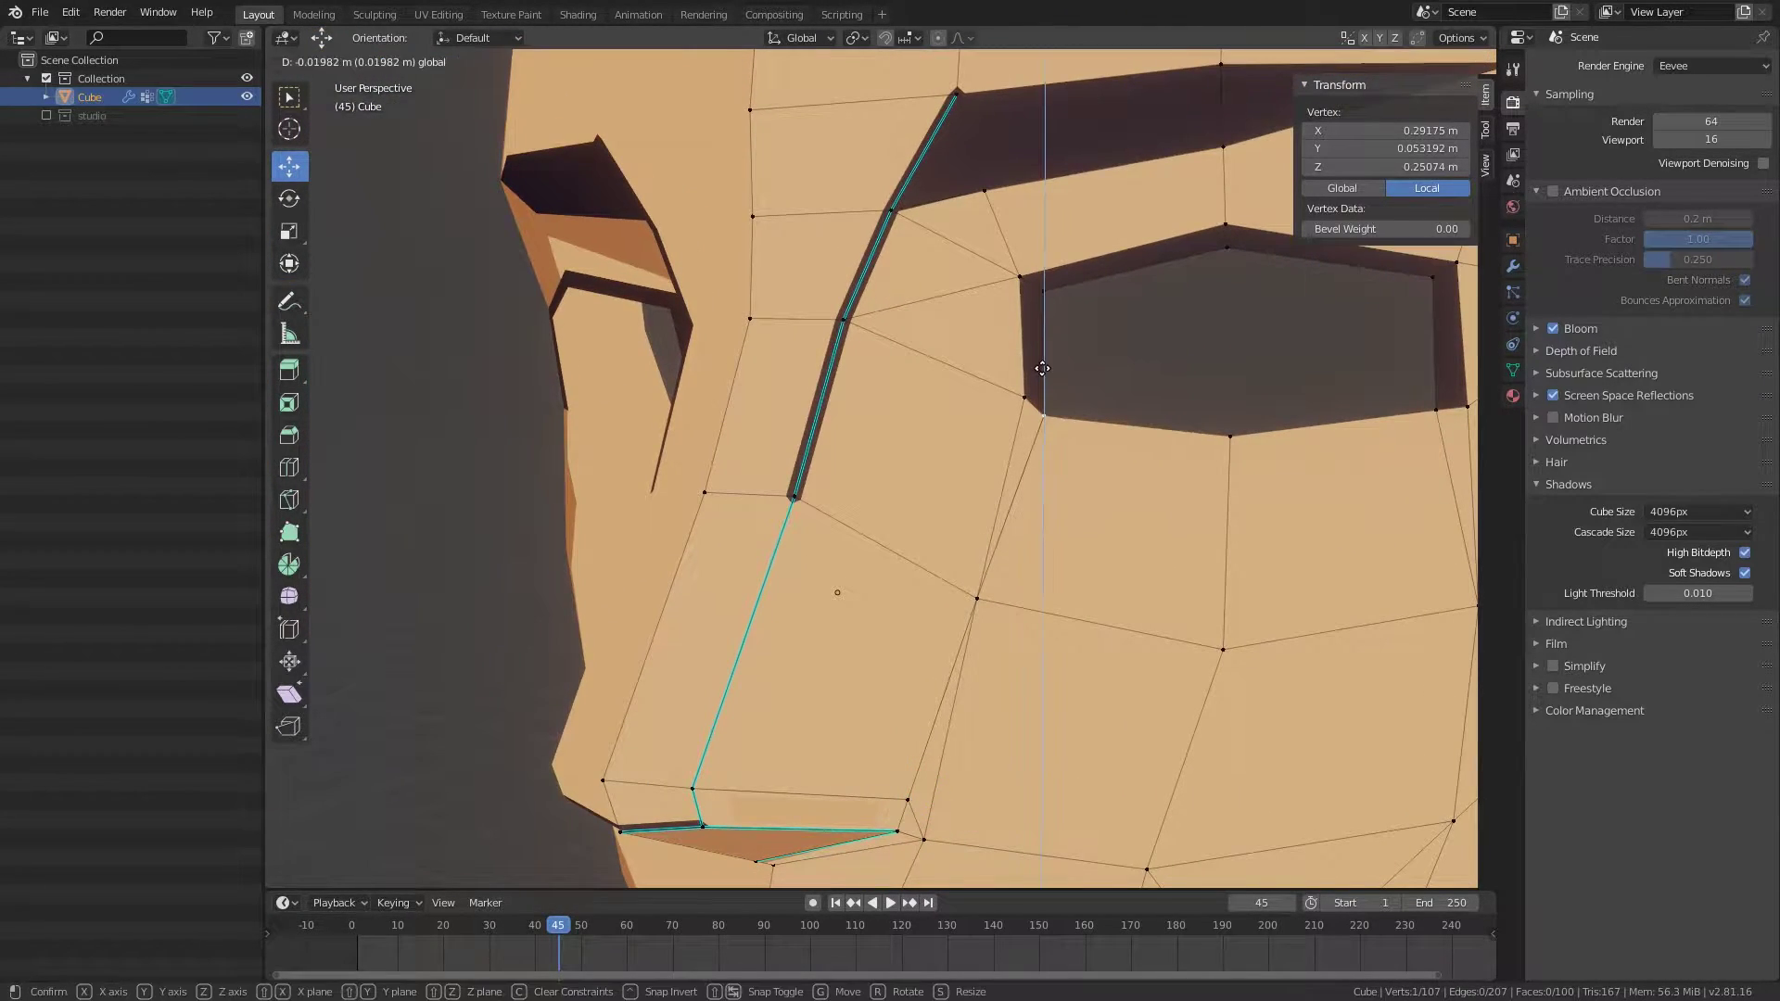
{"action": "key", "text": "m"}
{"action": "left_click", "coordinate": [1023, 408]}
{"action": "mouse_move", "coordinate": [1024, 408]}
{"action": "middle_mouse_down"}
{"action": "mouse_move", "coordinate": [1092, 401]}
{"action": "mouse_move", "coordinate": [1170, 434]}
{"action": "mouse_move", "coordinate": [911, 599]}
{"action": "middle_mouse_up"}
{"action": "scroll", "coordinate": [822, 652], "scroll_direction": "down", "scroll_amount": 5}
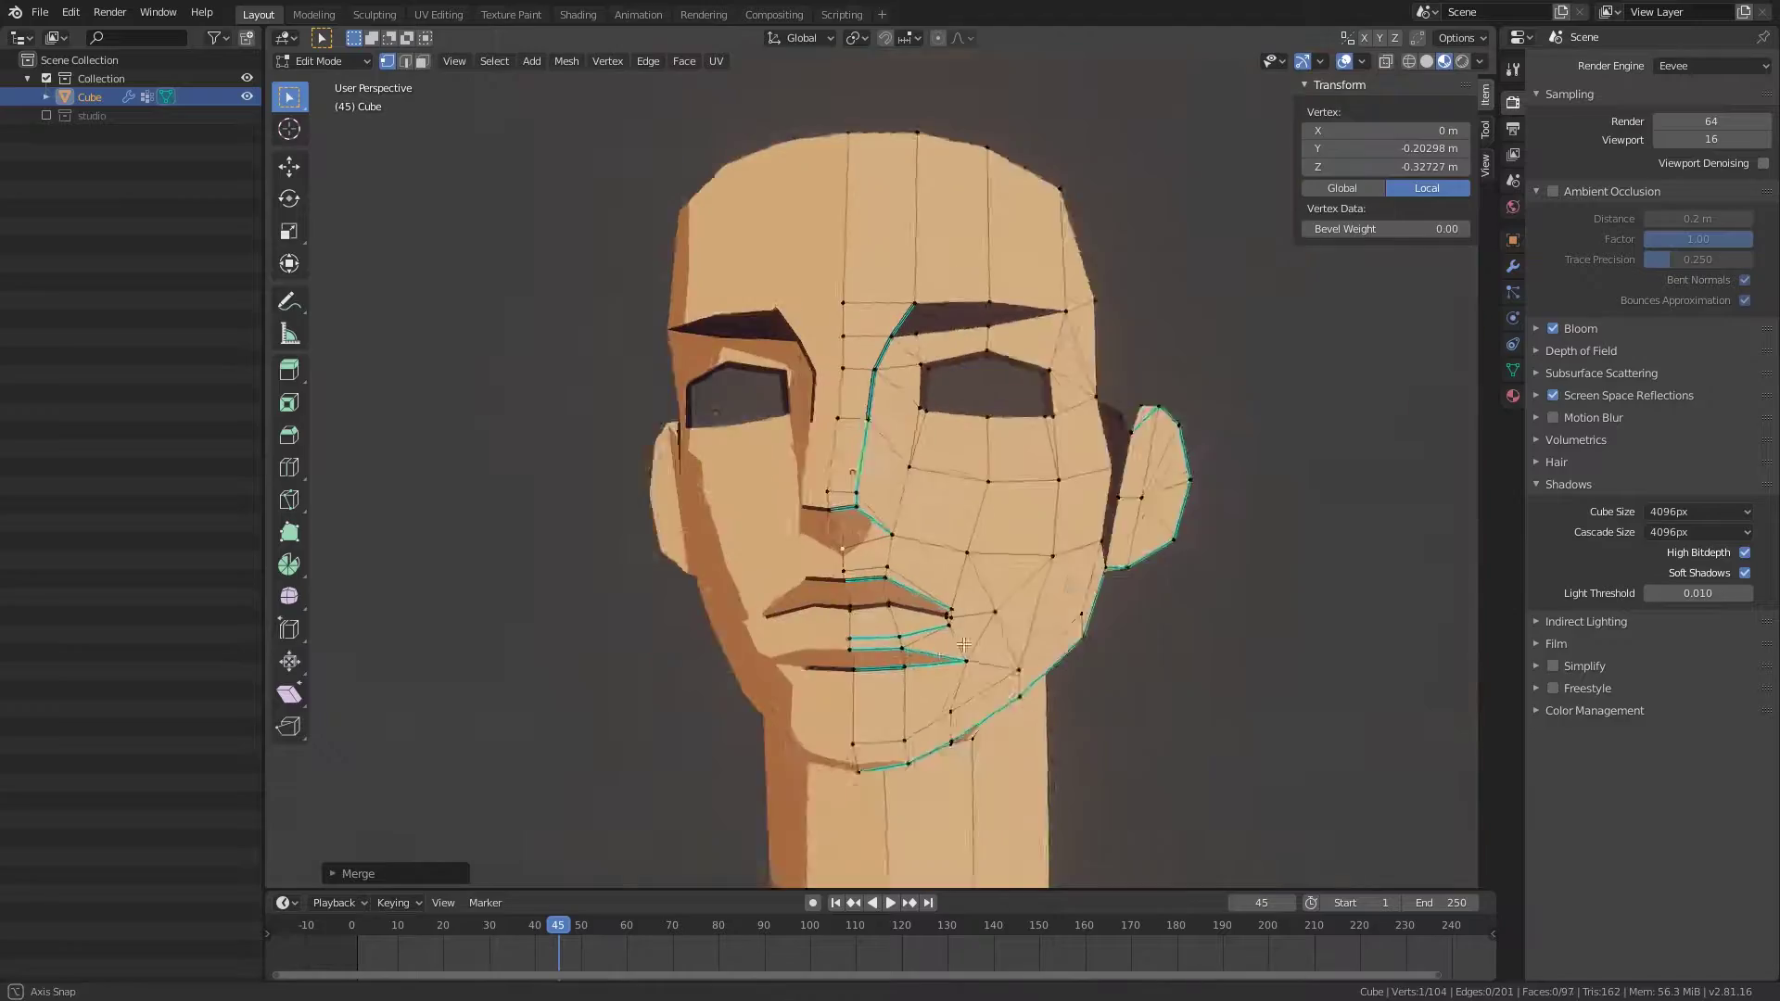
Step: Mark the eye-socket loop edges sharp
{"action": "middle_click_drag", "start_coordinate": [822, 651], "coordinate": [884, 513]}
{"action": "key", "text": "2"}
{"action": "left_click", "coordinate": [884, 513]}
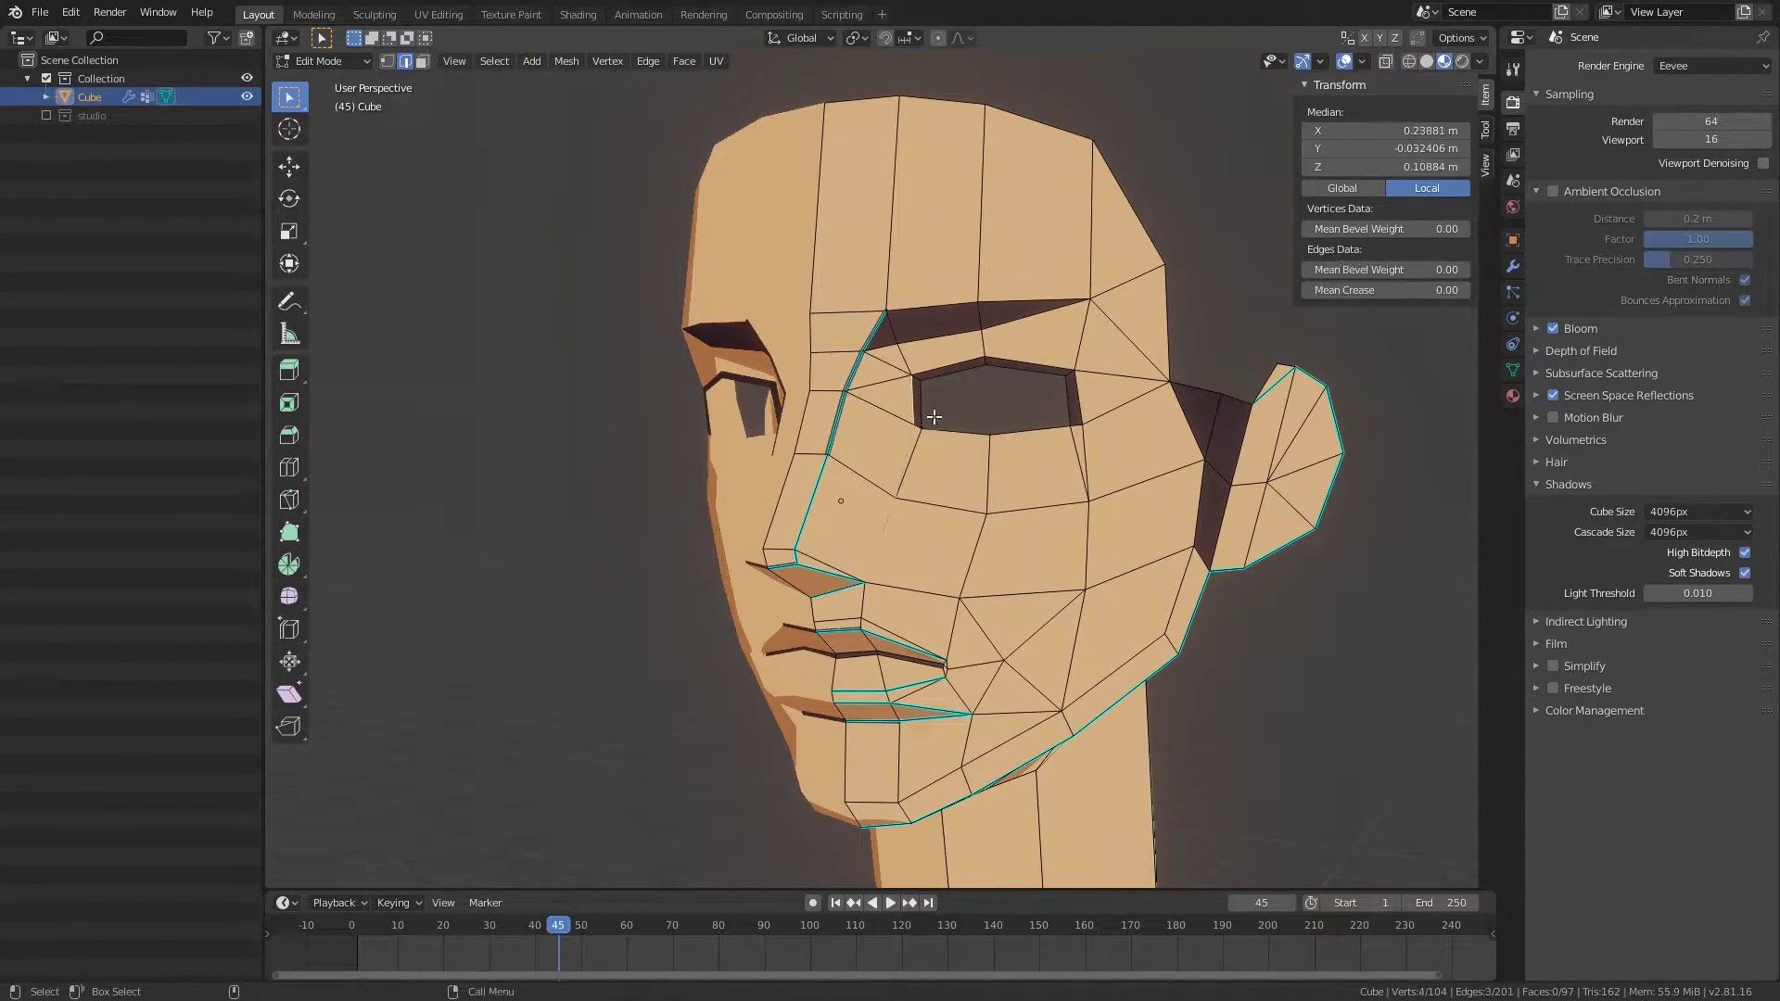
{"action": "mouse_move", "coordinate": [933, 417]}
{"action": "middle_mouse_down"}
{"action": "mouse_move", "coordinate": [1044, 463]}
{"action": "mouse_move", "coordinate": [1073, 537]}
{"action": "mouse_move", "coordinate": [1044, 484]}
{"action": "middle_mouse_up"}
{"action": "key", "text": "ctrl+e"}
{"action": "scroll", "coordinate": [1044, 463], "scroll_direction": "down", "scroll_amount": 2}
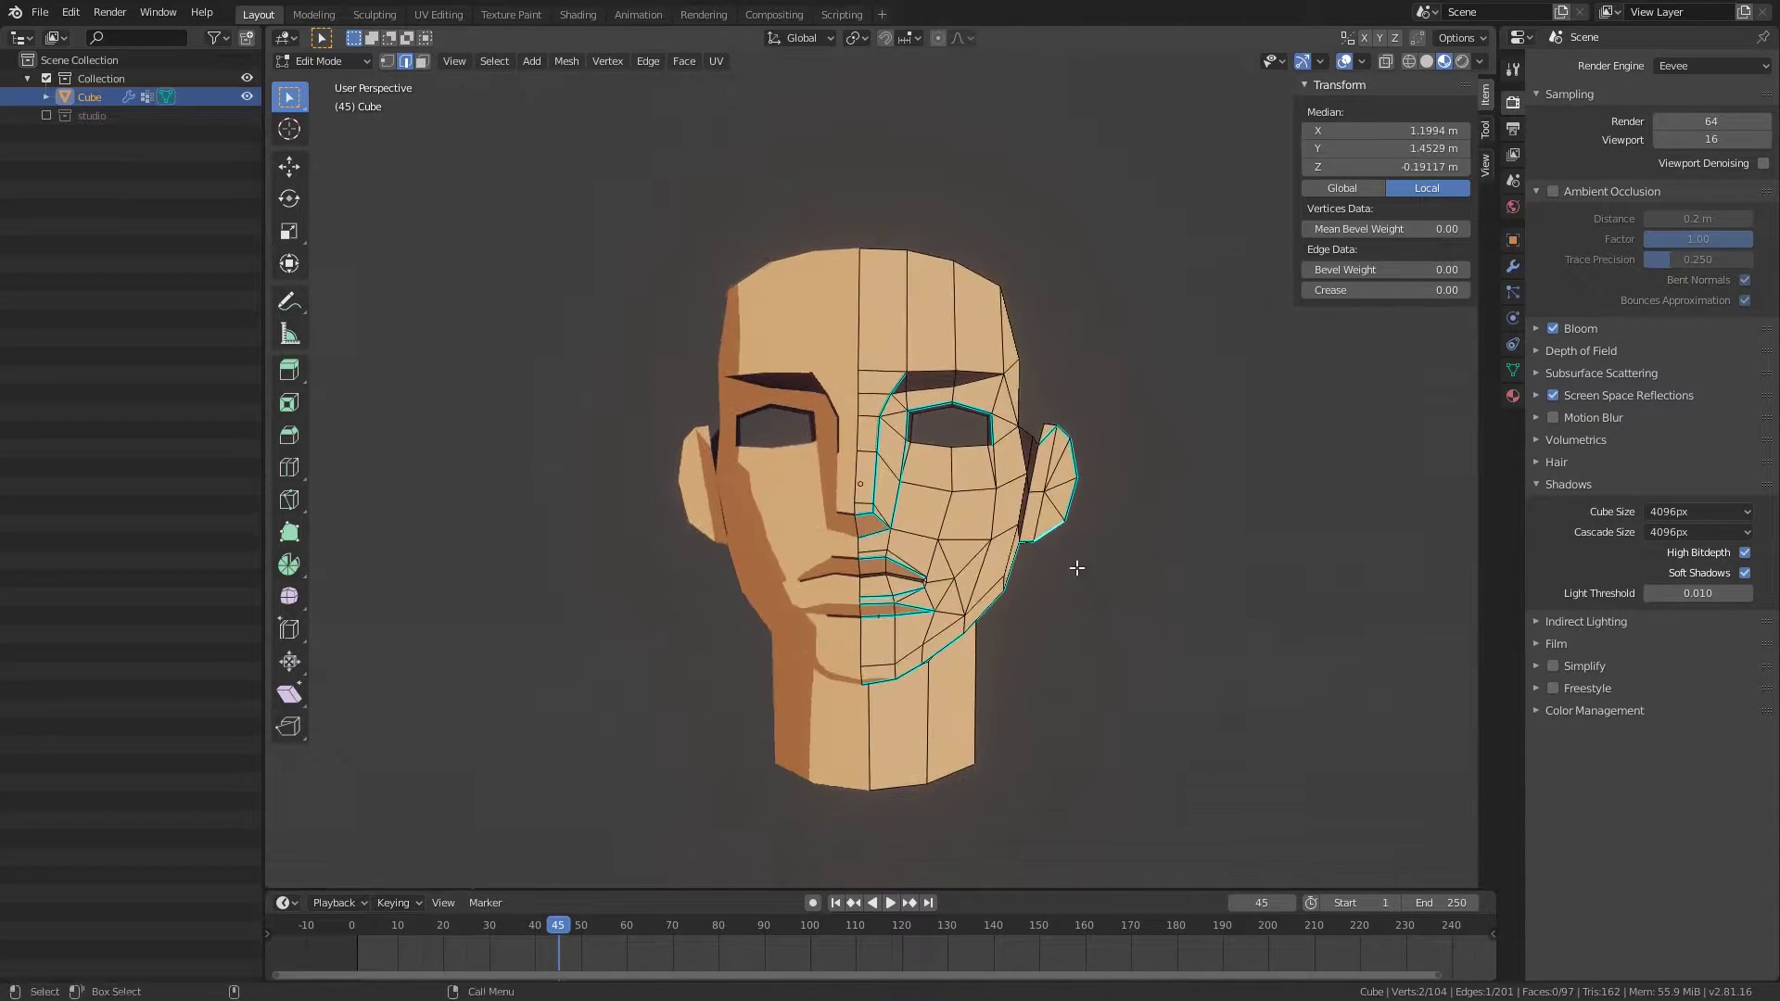
{"action": "scroll", "coordinate": [1077, 567], "scroll_direction": "up", "scroll_amount": 3}
Step: Adjust the cheek edge selection and return to Object Mode to preview the outlines
{"action": "middle_click_drag", "start_coordinate": [1076, 567], "coordinate": [828, 344]}
{"action": "scroll", "coordinate": [1061, 461], "scroll_direction": "down", "scroll_amount": 2}
{"action": "middle_click_drag", "start_coordinate": [1061, 461], "coordinate": [1085, 515]}
{"action": "left_click", "coordinate": [1086, 515]}
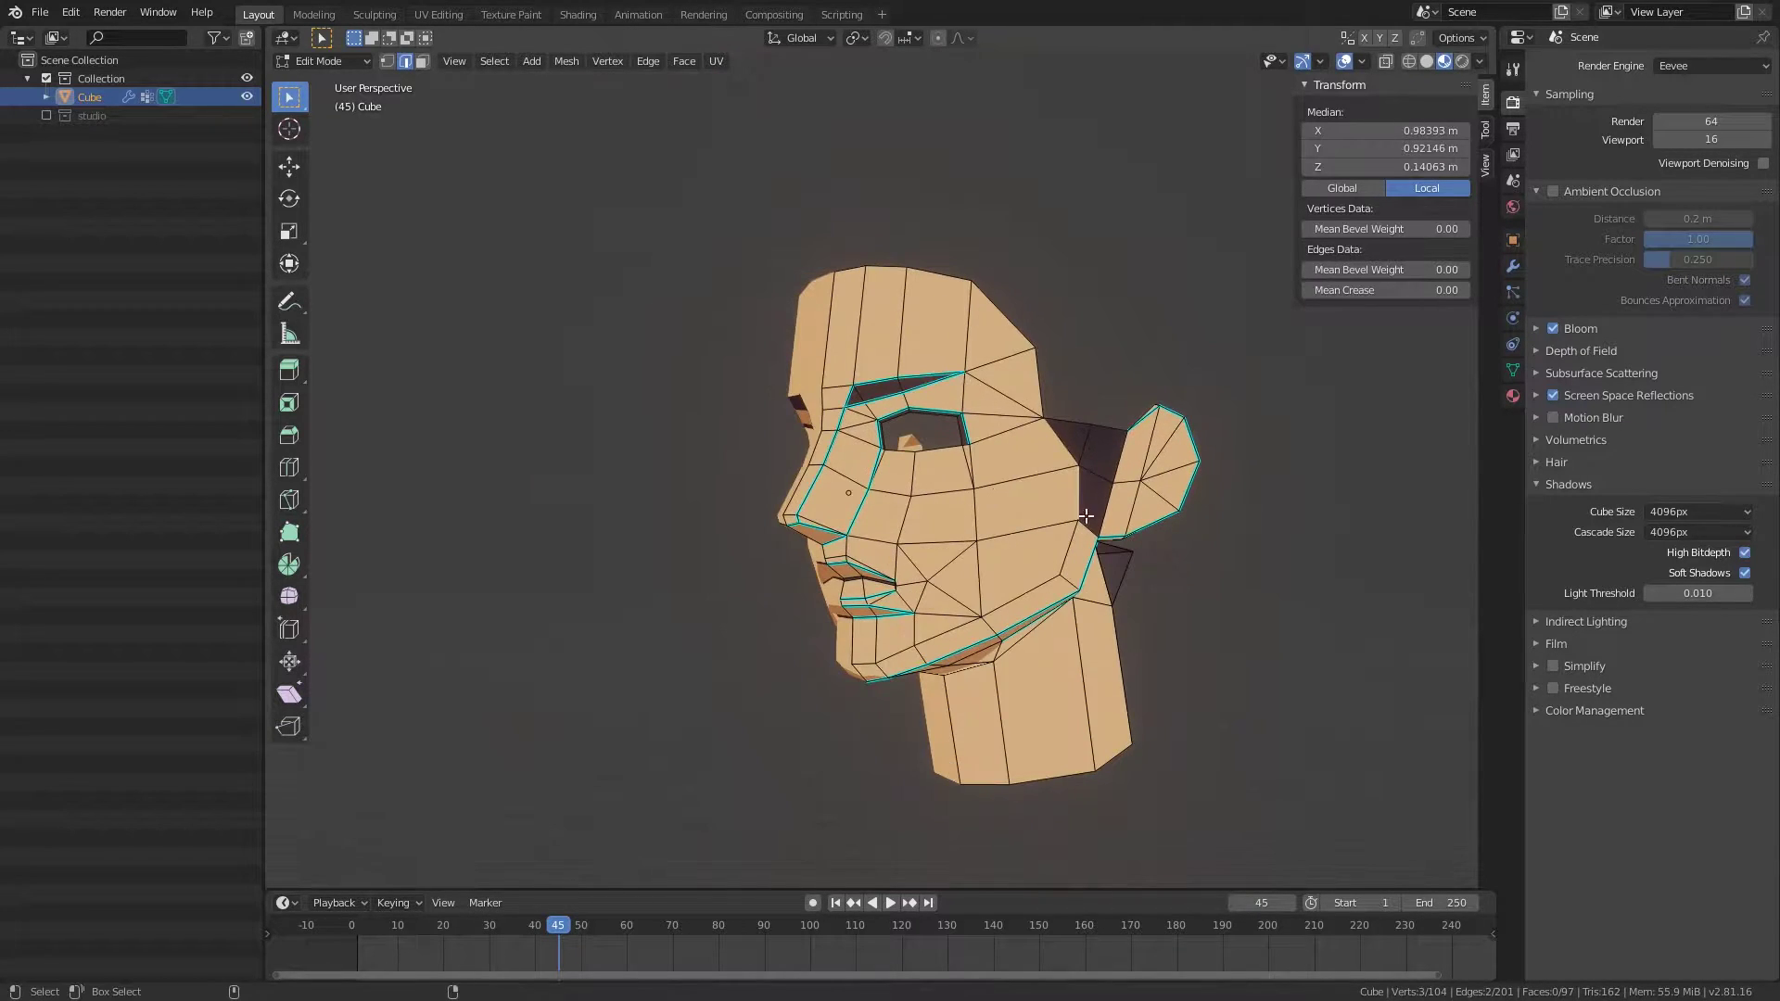
{"action": "key", "text": "Tab"}
{"action": "middle_click_drag", "start_coordinate": [1188, 586], "coordinate": [998, 530]}
{"action": "scroll", "coordinate": [998, 531], "scroll_direction": "up", "scroll_amount": 2}
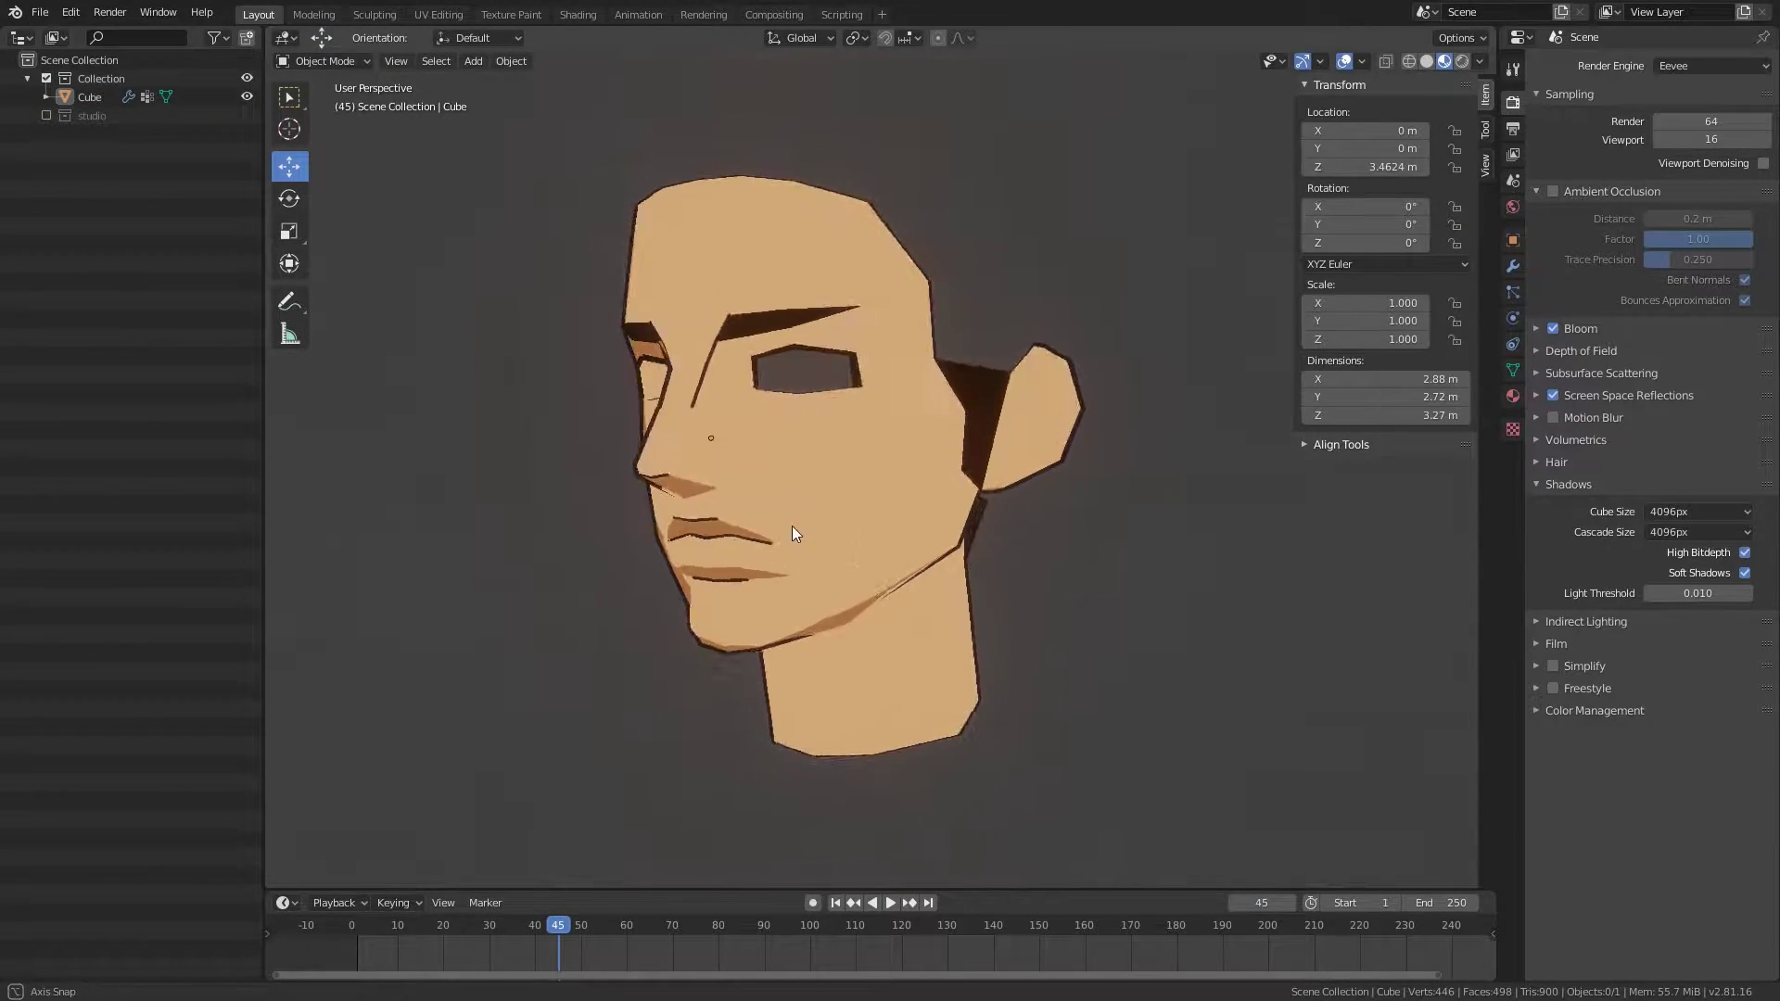
Step: Toggle between Edit and Object Mode to preview the mouth area
{"action": "middle_click_drag", "start_coordinate": [792, 526], "coordinate": [837, 514]}
{"action": "scroll", "coordinate": [983, 551], "scroll_direction": "up", "scroll_amount": 3}
{"action": "key", "text": "Tab"}
{"action": "scroll", "coordinate": [943, 509], "scroll_direction": "up", "scroll_amount": 2}
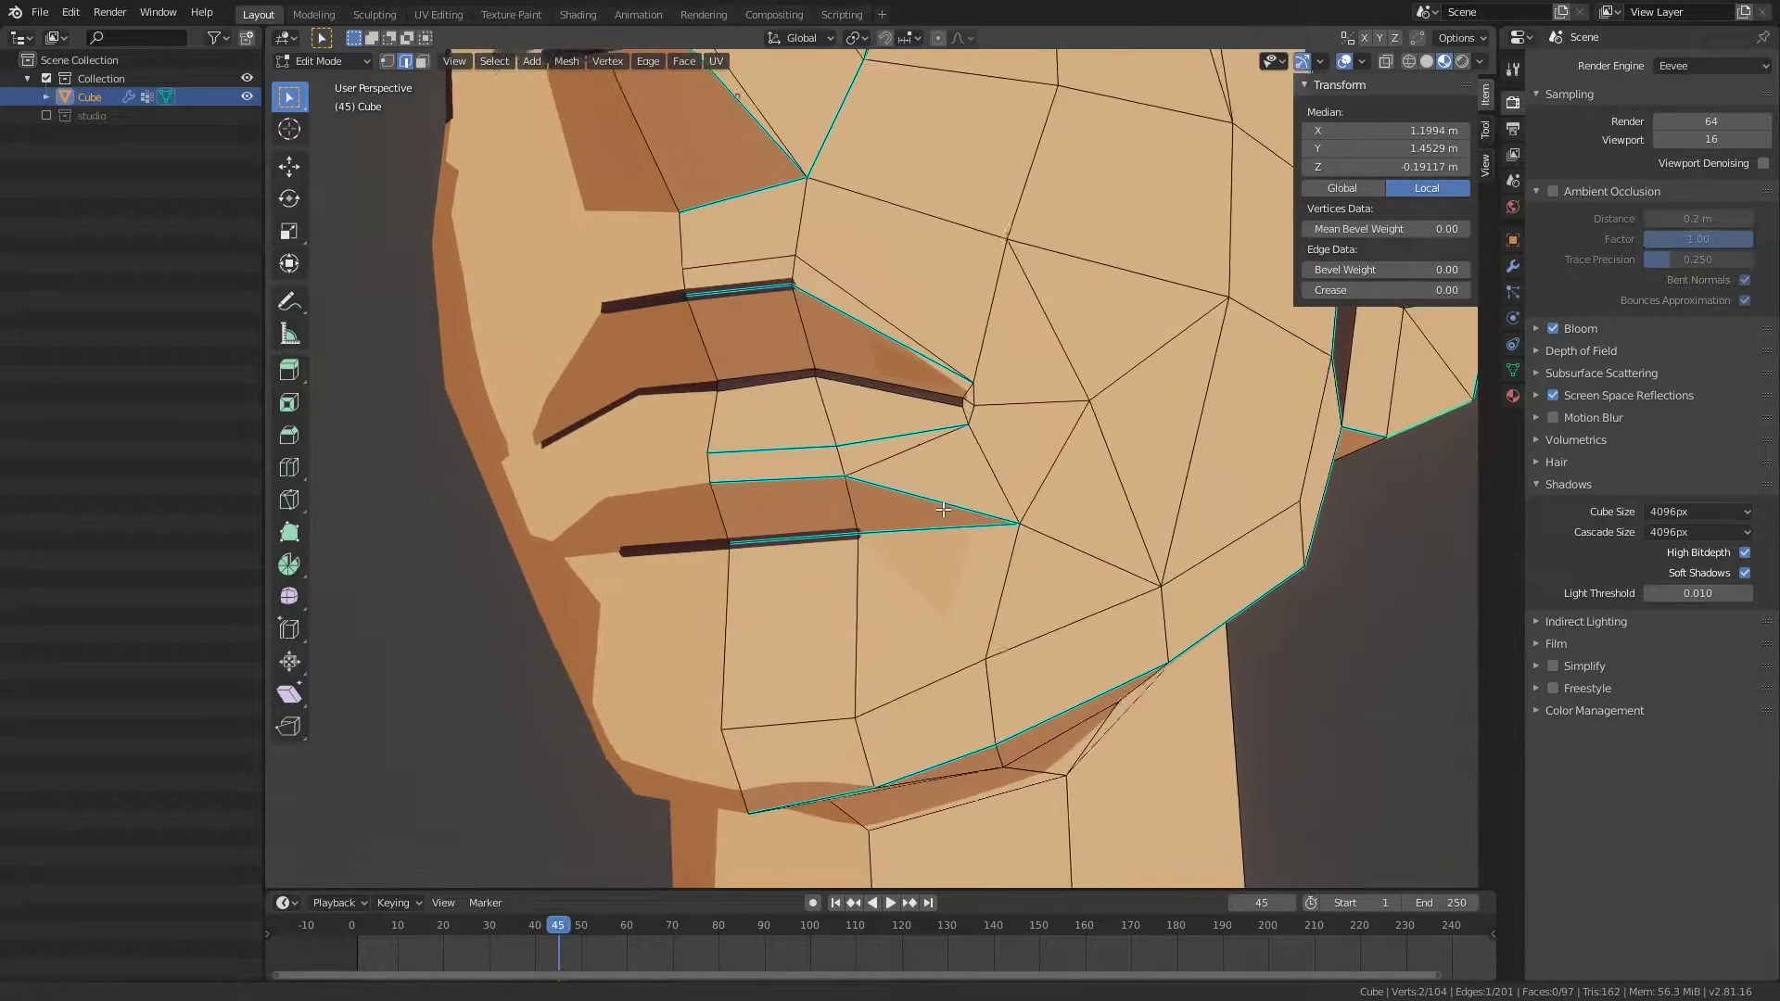
{"action": "middle_click_drag", "start_coordinate": [943, 509], "coordinate": [892, 476]}
{"action": "key", "text": "Tab"}
{"action": "scroll", "coordinate": [976, 496], "scroll_direction": "down", "scroll_amount": 4}
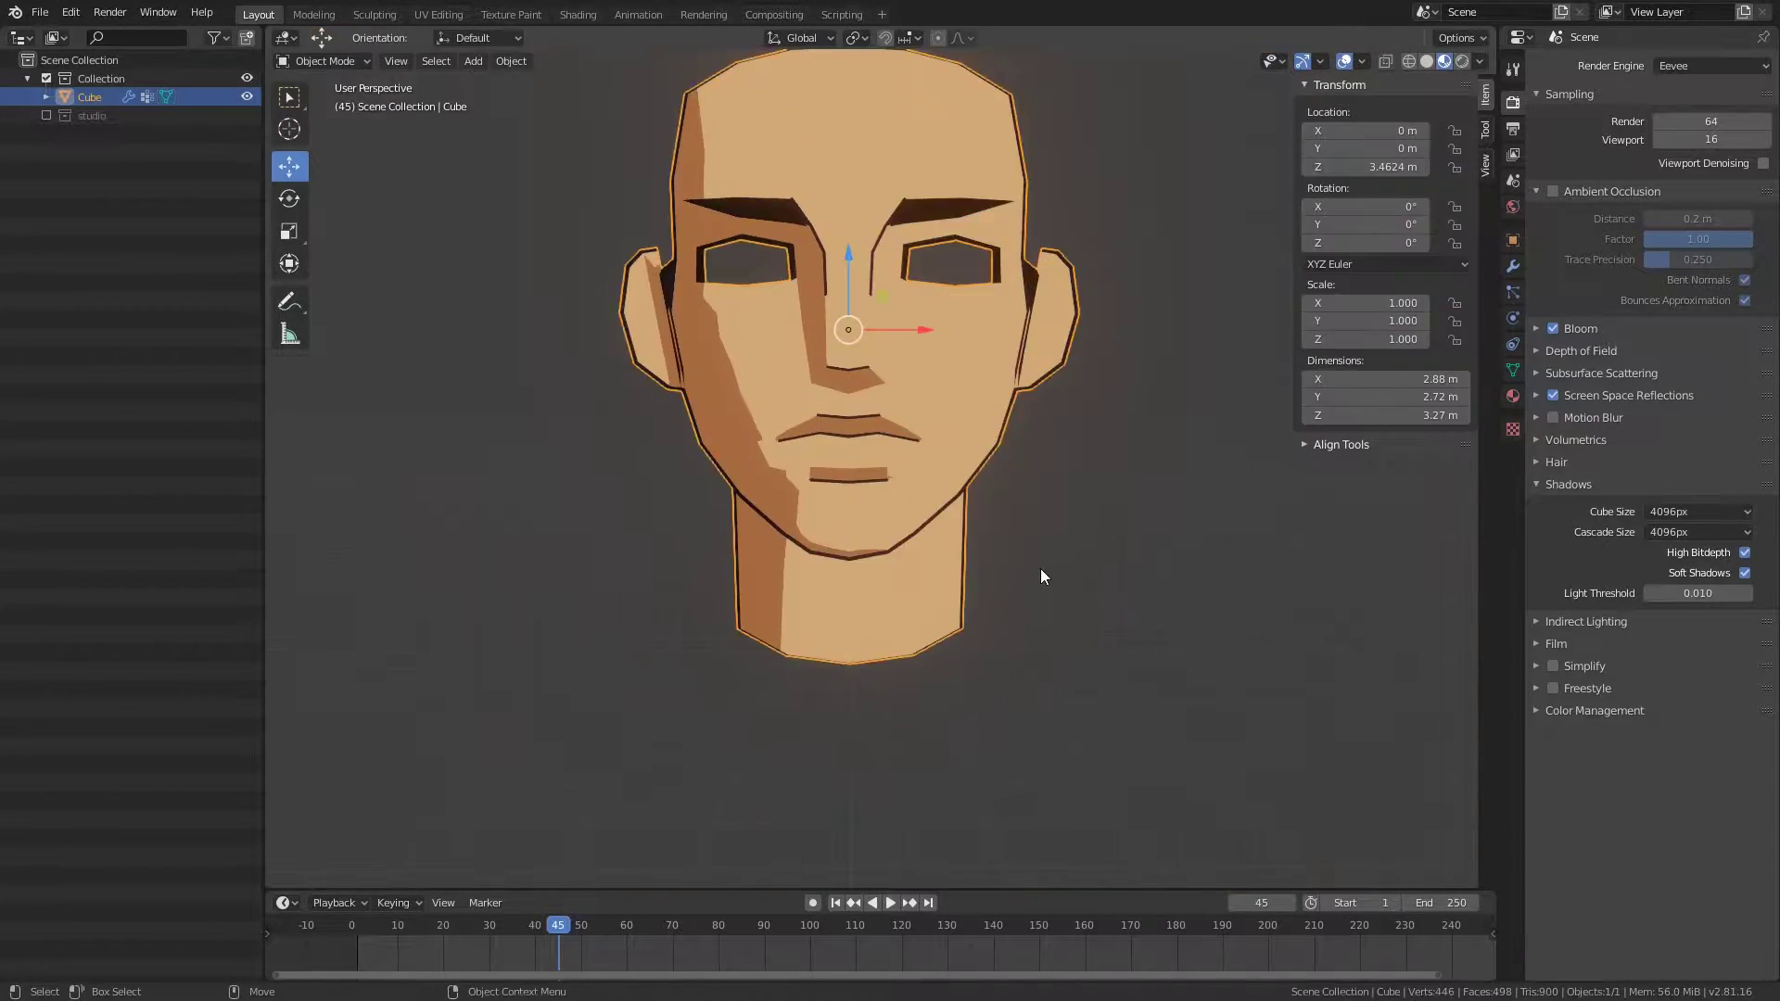
{"action": "mouse_move", "coordinate": [1041, 580]}
{"action": "middle_mouse_down"}
{"action": "mouse_move", "coordinate": [930, 548]}
{"action": "mouse_move", "coordinate": [1029, 496]}
{"action": "mouse_move", "coordinate": [1026, 587]}
{"action": "mouse_move", "coordinate": [951, 488]}
{"action": "middle_mouse_up"}
Step: Slide the jaw vertex into a new position and add an edge along the jawline
{"action": "key", "text": "Tab"}
{"action": "scroll", "coordinate": [930, 548], "scroll_direction": "up", "scroll_amount": 5}
{"action": "scroll", "coordinate": [1030, 496], "scroll_direction": "down", "scroll_amount": 3}
{"action": "key", "text": "f"}
{"action": "scroll", "coordinate": [1001, 530], "scroll_direction": "up", "scroll_amount": 3}
{"action": "scroll", "coordinate": [1001, 530], "scroll_direction": "down", "scroll_amount": 3}
{"action": "scroll", "coordinate": [951, 489], "scroll_direction": "up", "scroll_amount": 4}
Step: Select the jaw edges in edge mode to mark them sharp
{"action": "key", "text": "2"}
{"action": "left_click", "coordinate": [951, 489]}
{"action": "scroll", "coordinate": [1069, 189], "scroll_direction": "down", "scroll_amount": 4}
{"action": "middle_click_drag", "start_coordinate": [1069, 189], "coordinate": [924, 606]}
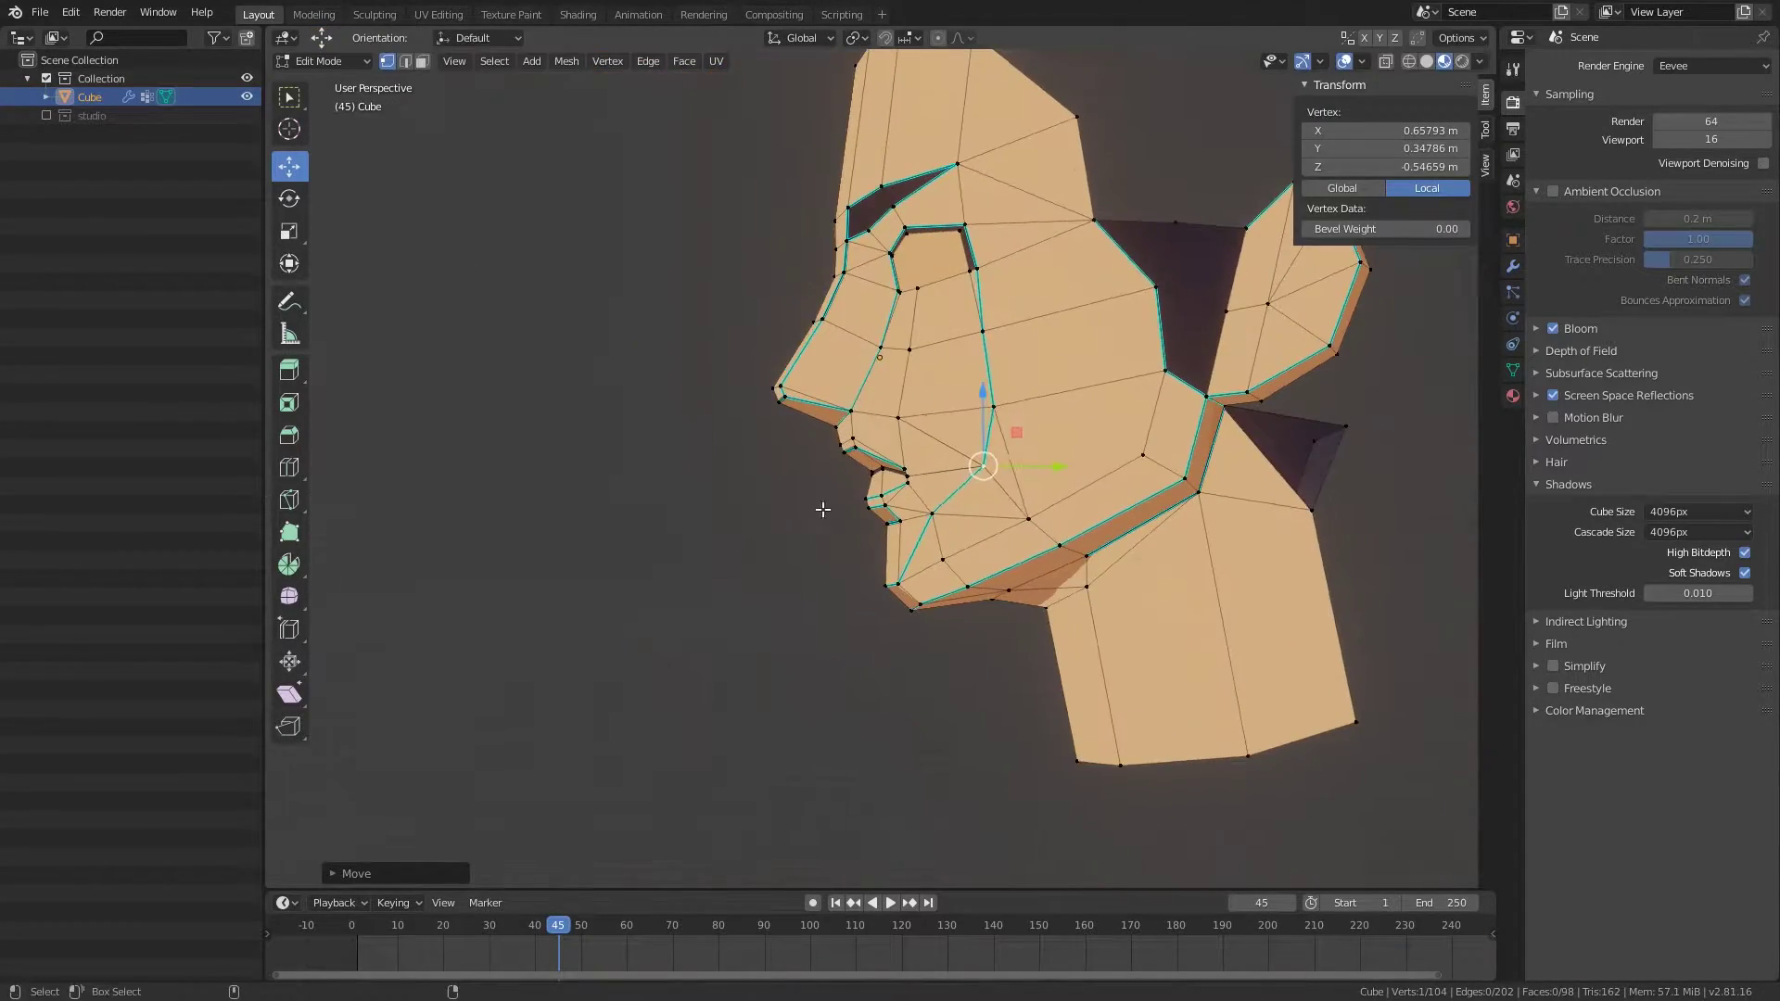
Step: Orbit between both profiles and the front to inspect the eye-socket region
{"action": "mouse_move", "coordinate": [1091, 517]}
{"action": "middle_mouse_down"}
{"action": "mouse_move", "coordinate": [1357, 535]}
{"action": "mouse_move", "coordinate": [1021, 467]}
{"action": "middle_mouse_up"}
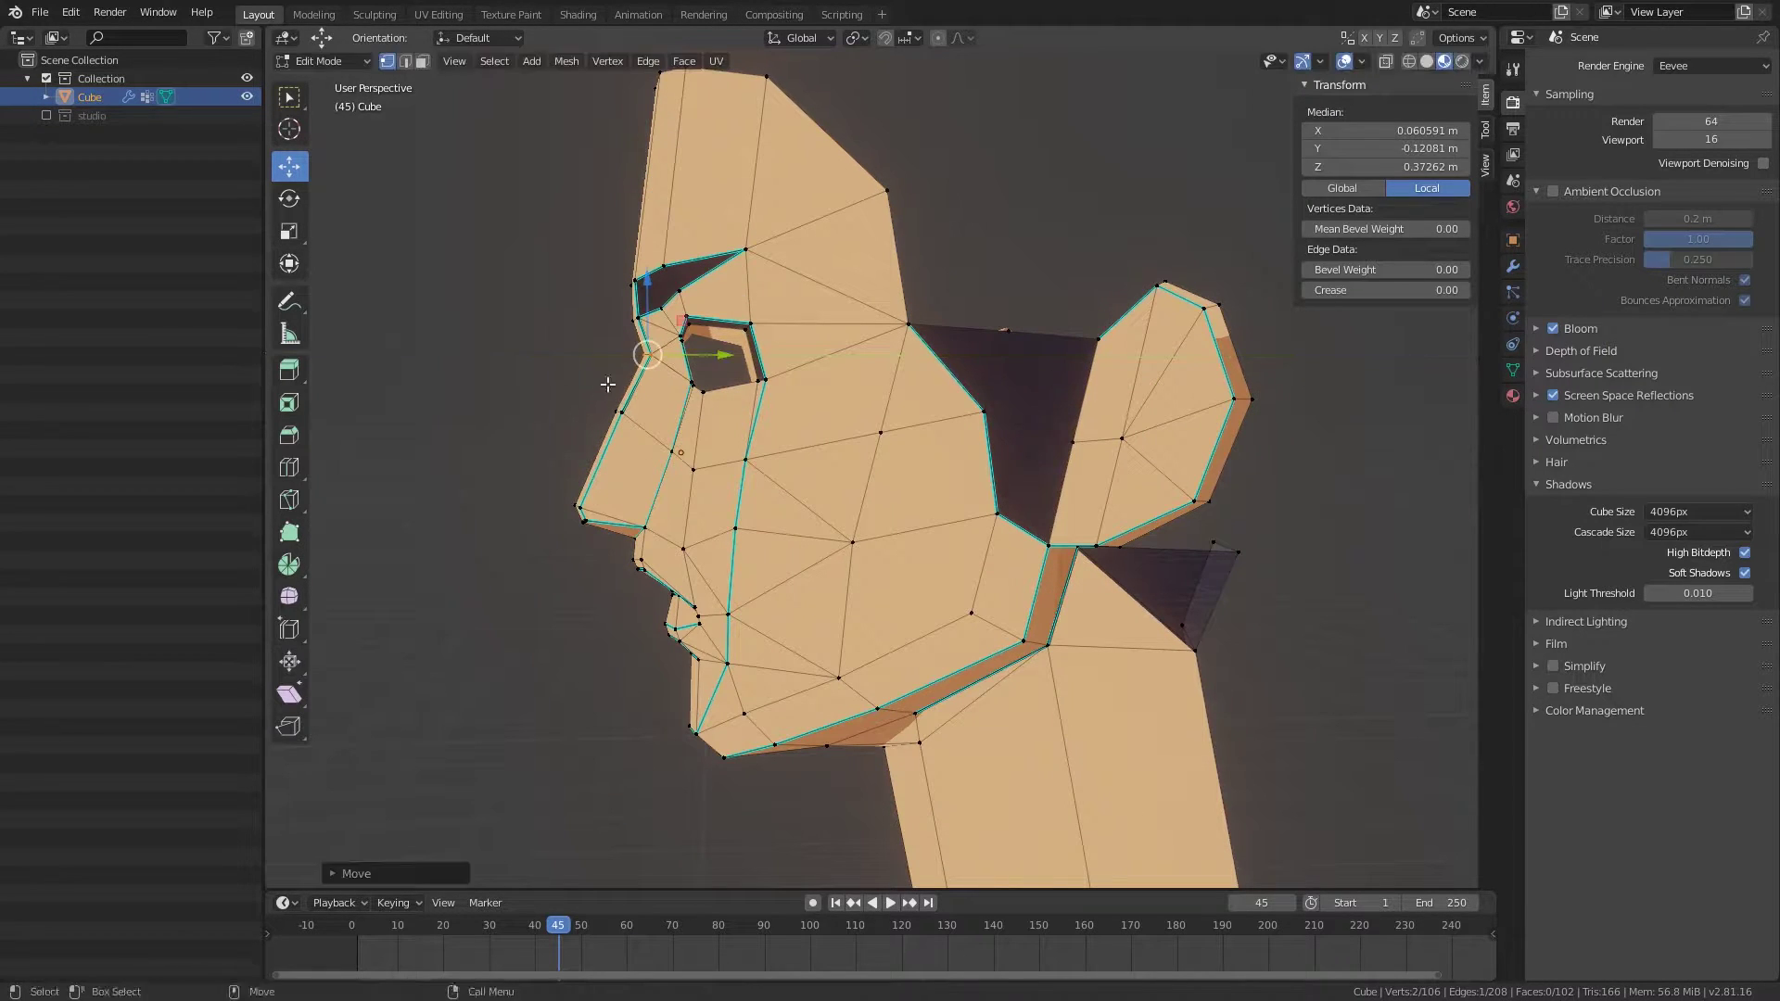
{"action": "middle_click_drag", "start_coordinate": [617, 449], "coordinate": [1066, 495]}
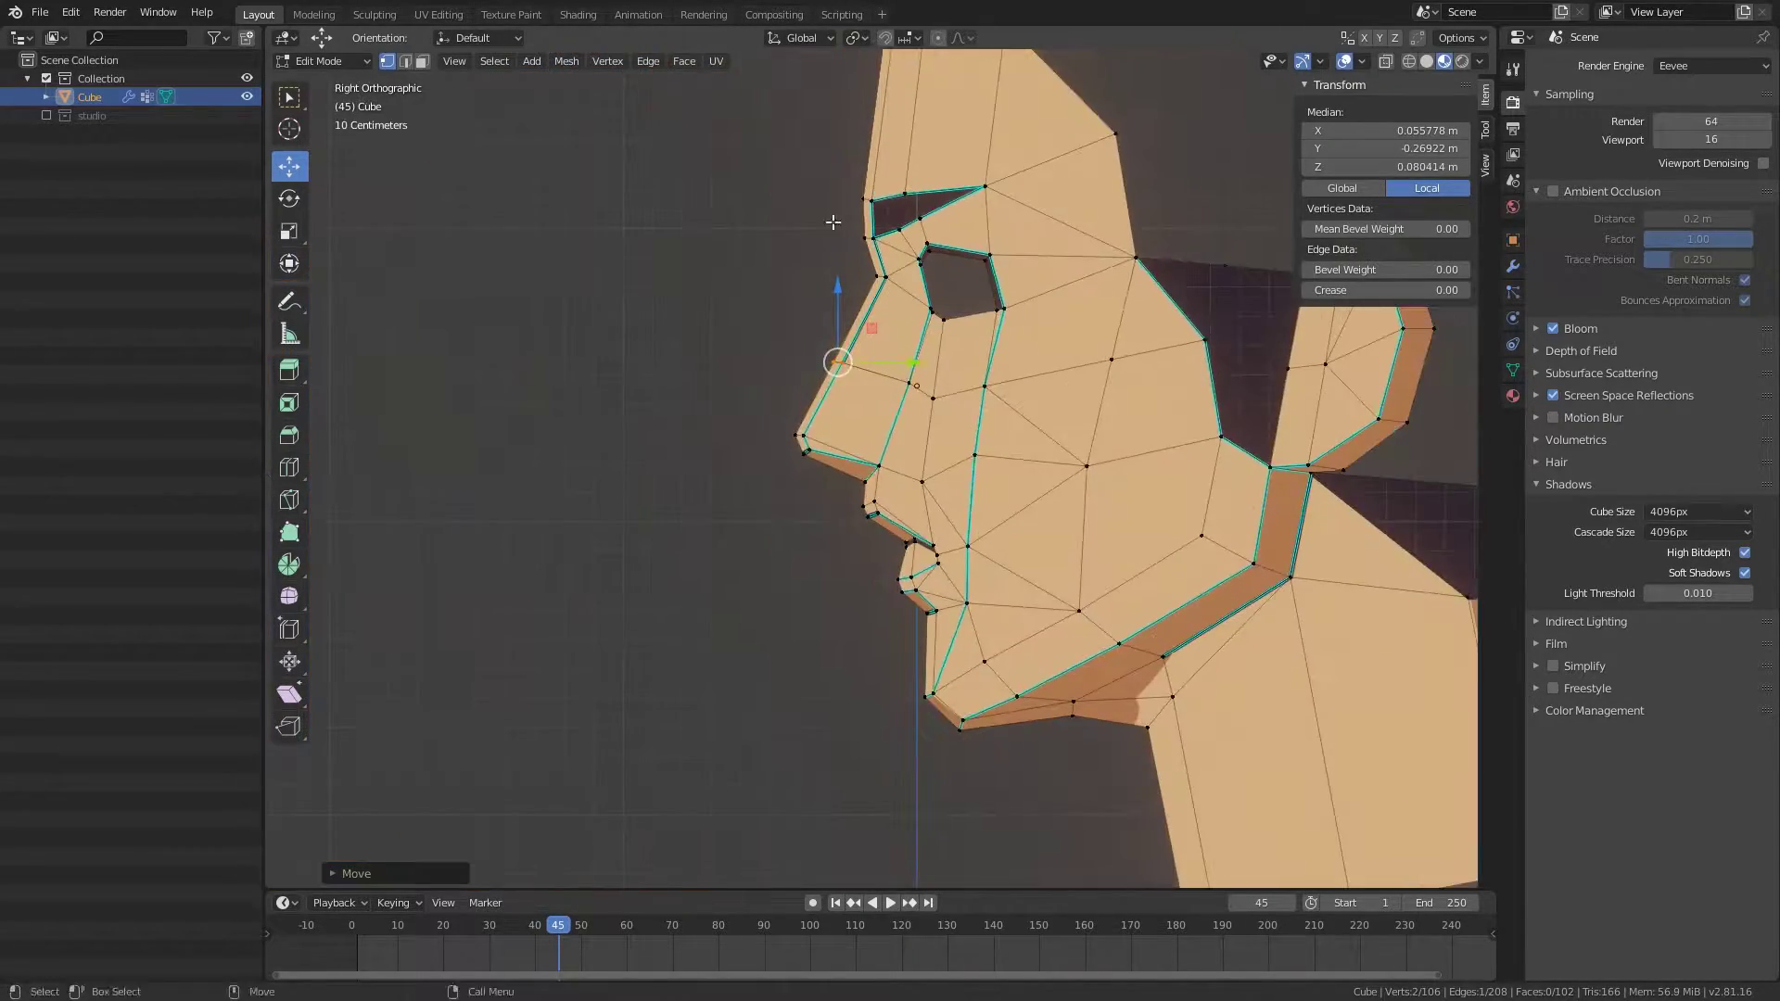
{"action": "middle_click_drag", "start_coordinate": [833, 222], "coordinate": [789, 412]}
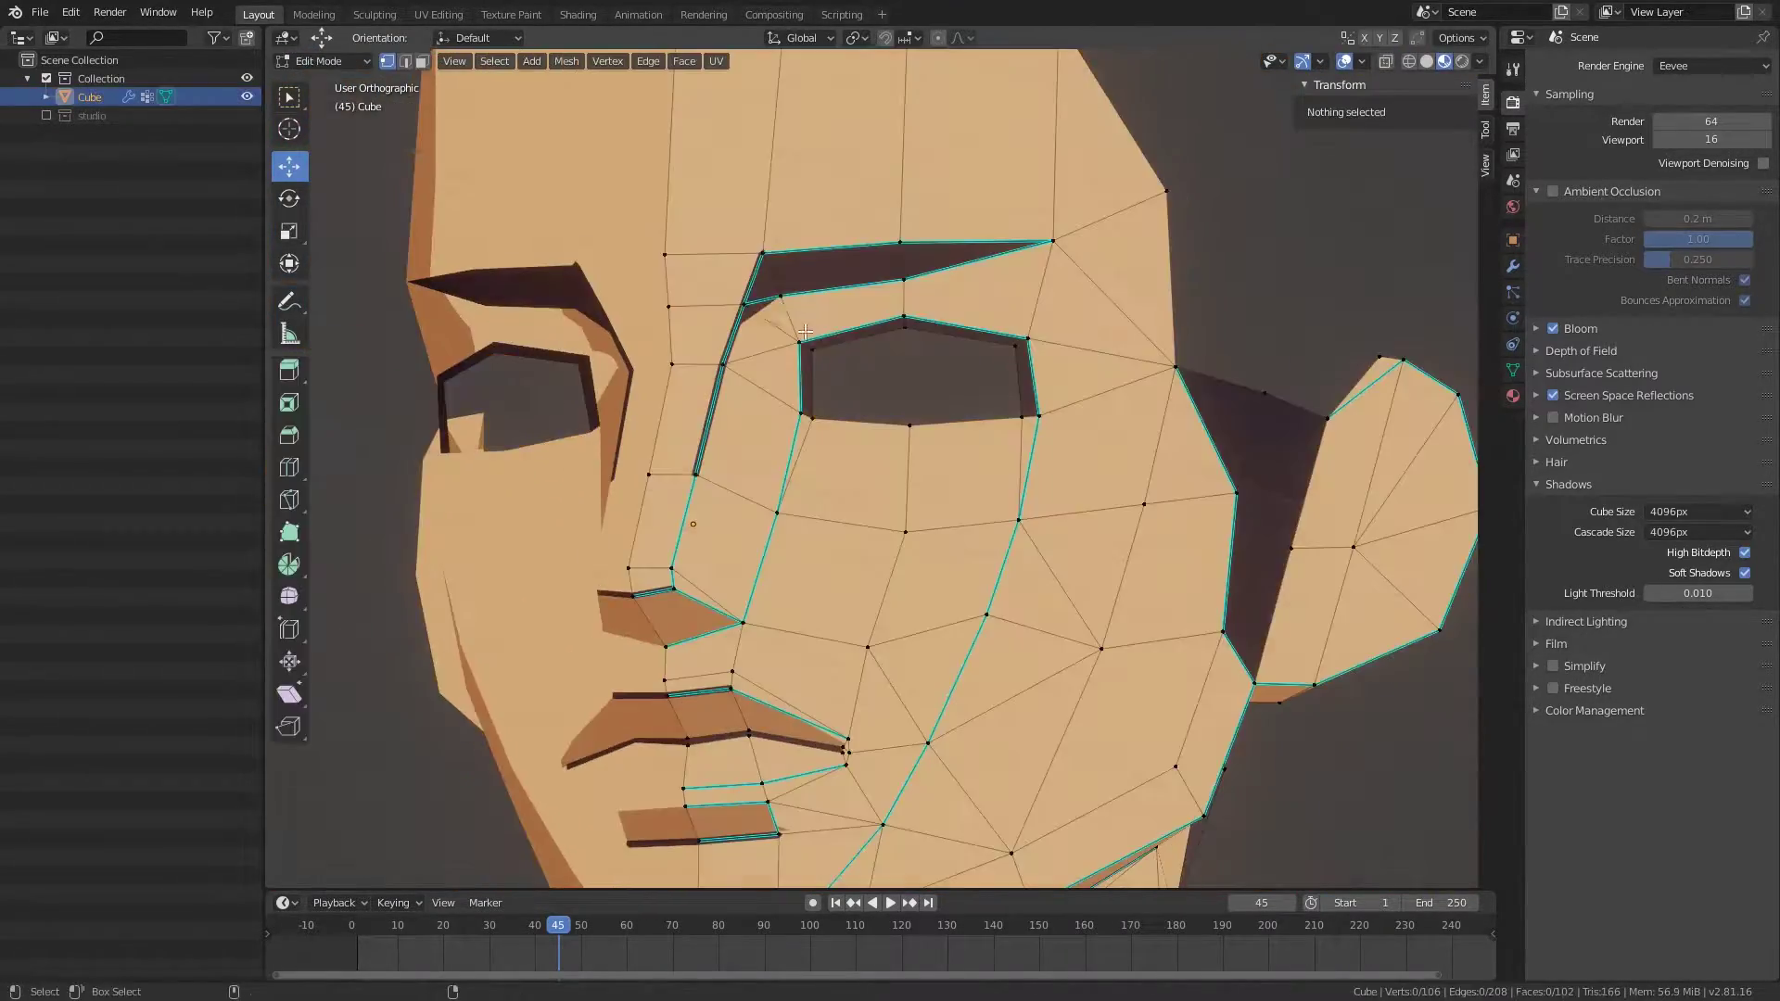
Step: Raise the brow-corner vertex vertically in X-ray view
{"action": "left_click", "coordinate": [805, 331]}
{"action": "key", "text": "alt+z"}
{"action": "key", "text": "g"}
{"action": "key", "text": "z"}
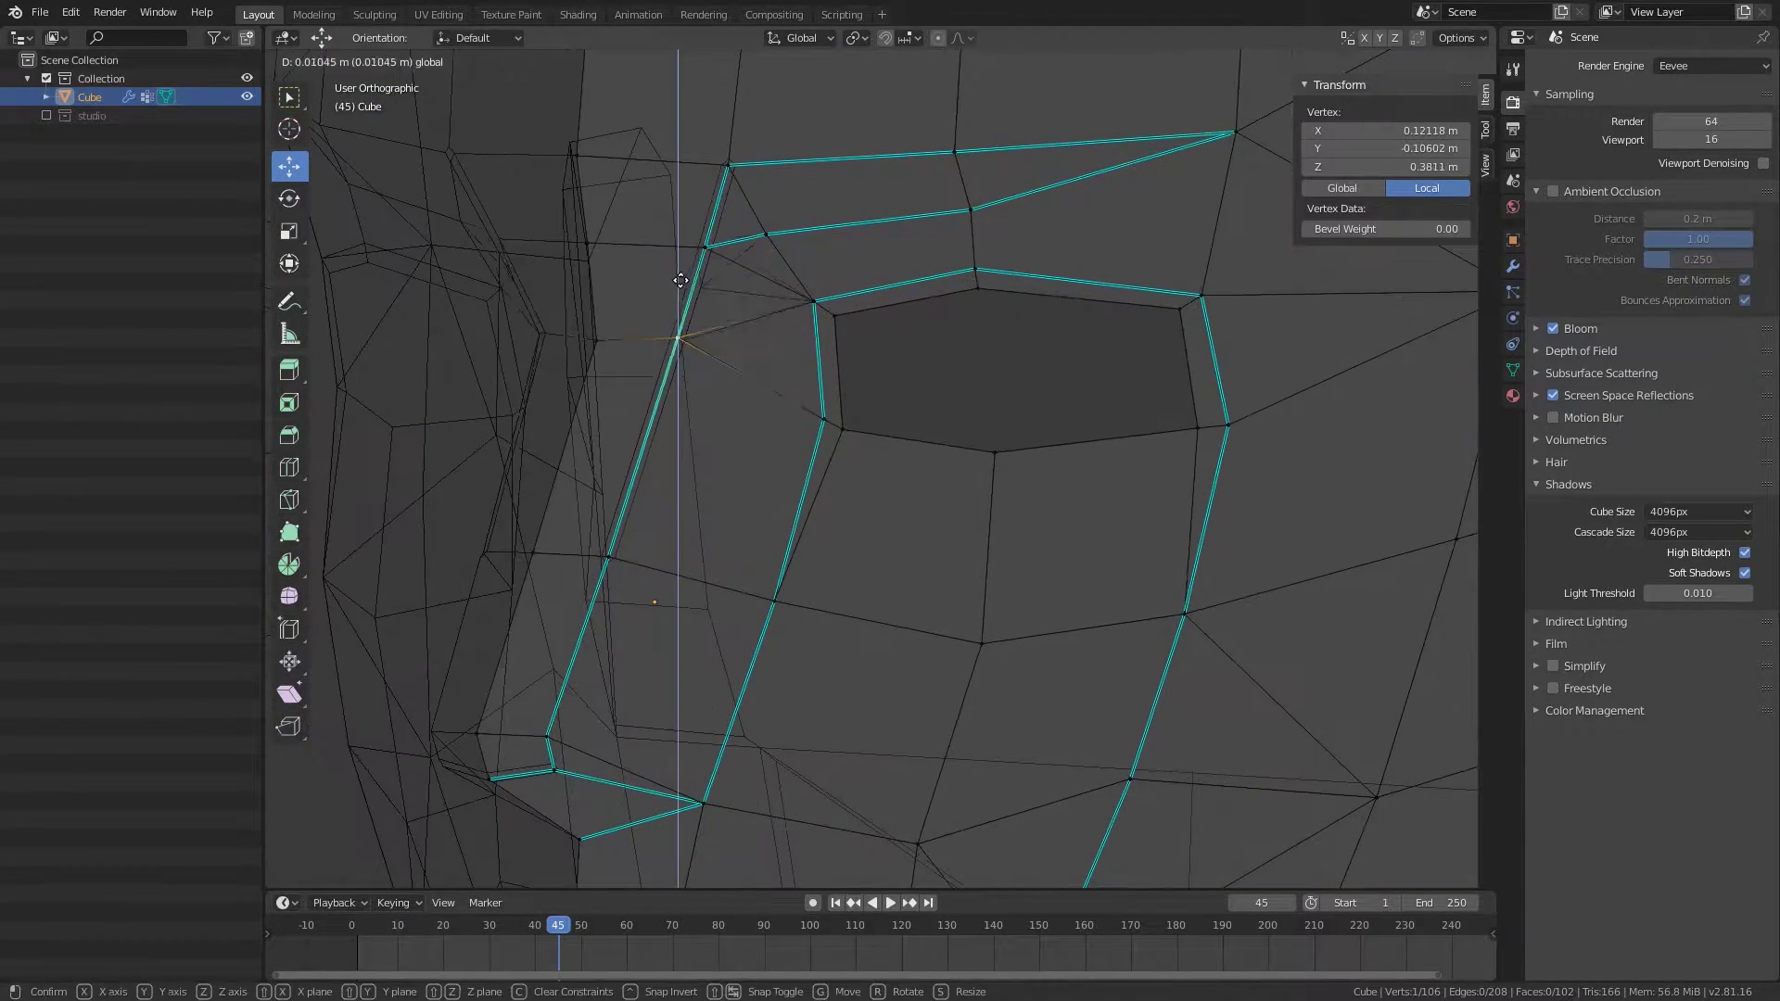
{"action": "left_click", "coordinate": [691, 243]}
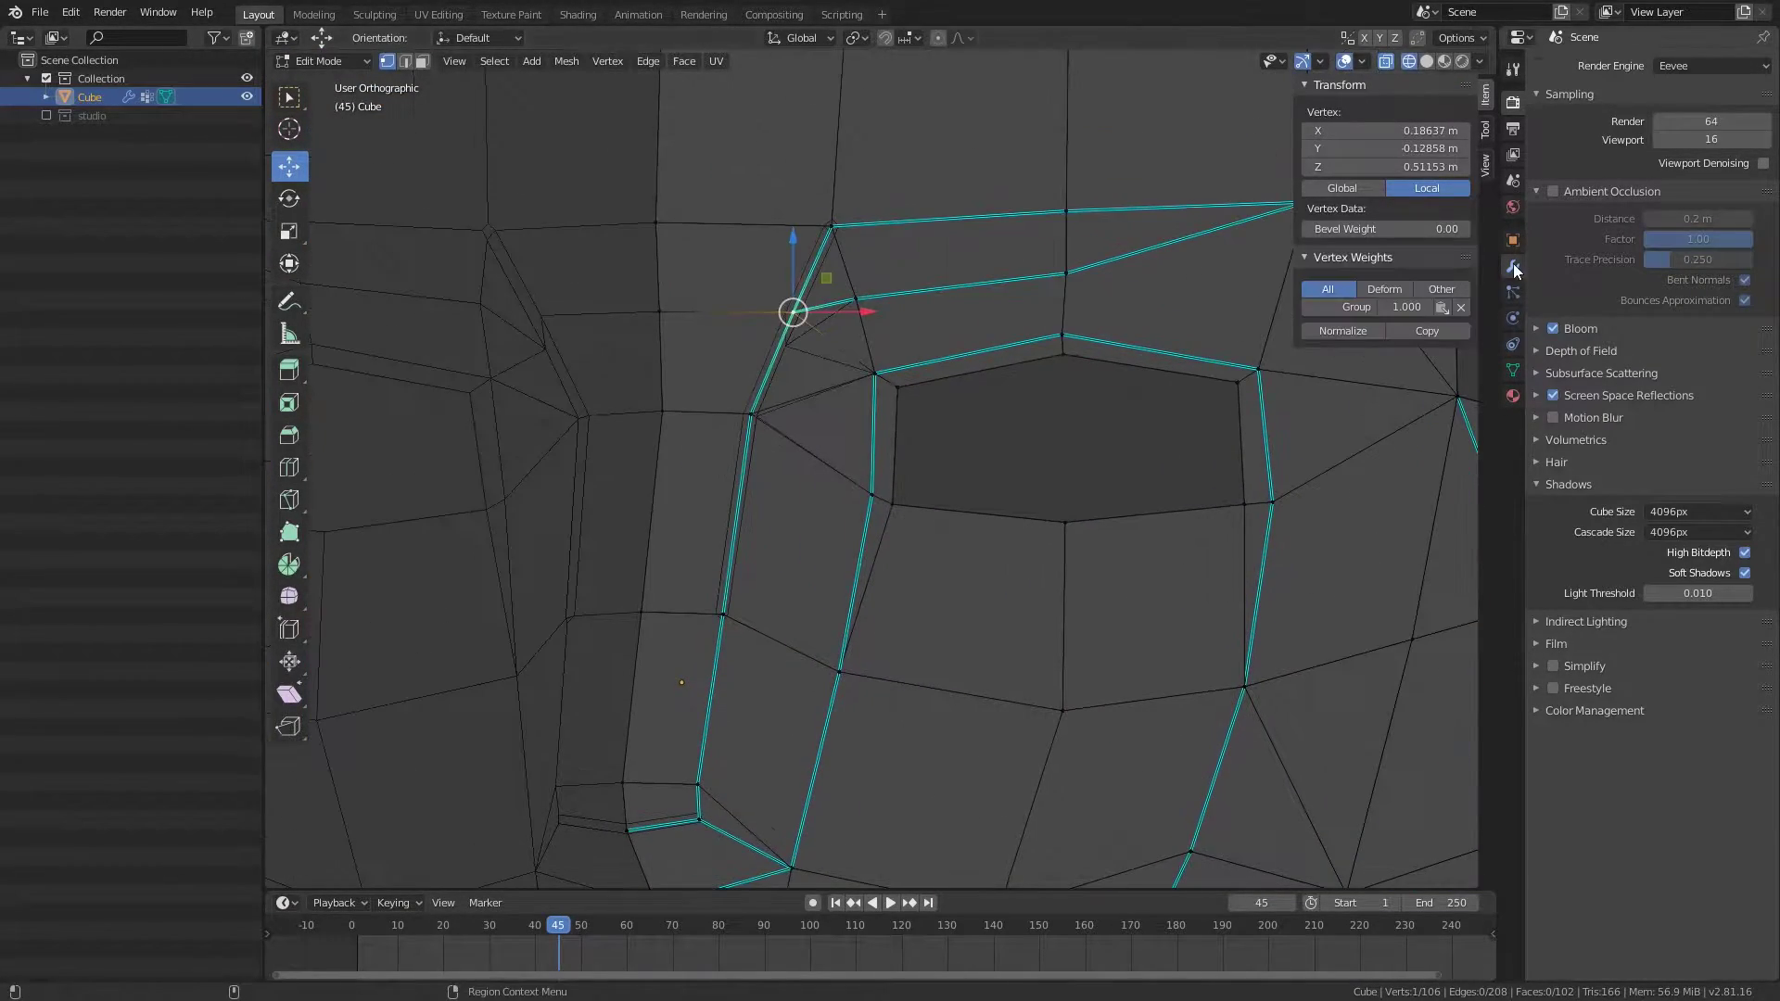
Step: Collapse the Weighted Normal modifier panel, deselect all and turn X-ray off
{"action": "left_click", "coordinate": [1543, 190]}
{"action": "left_click", "coordinate": [1548, 191]}
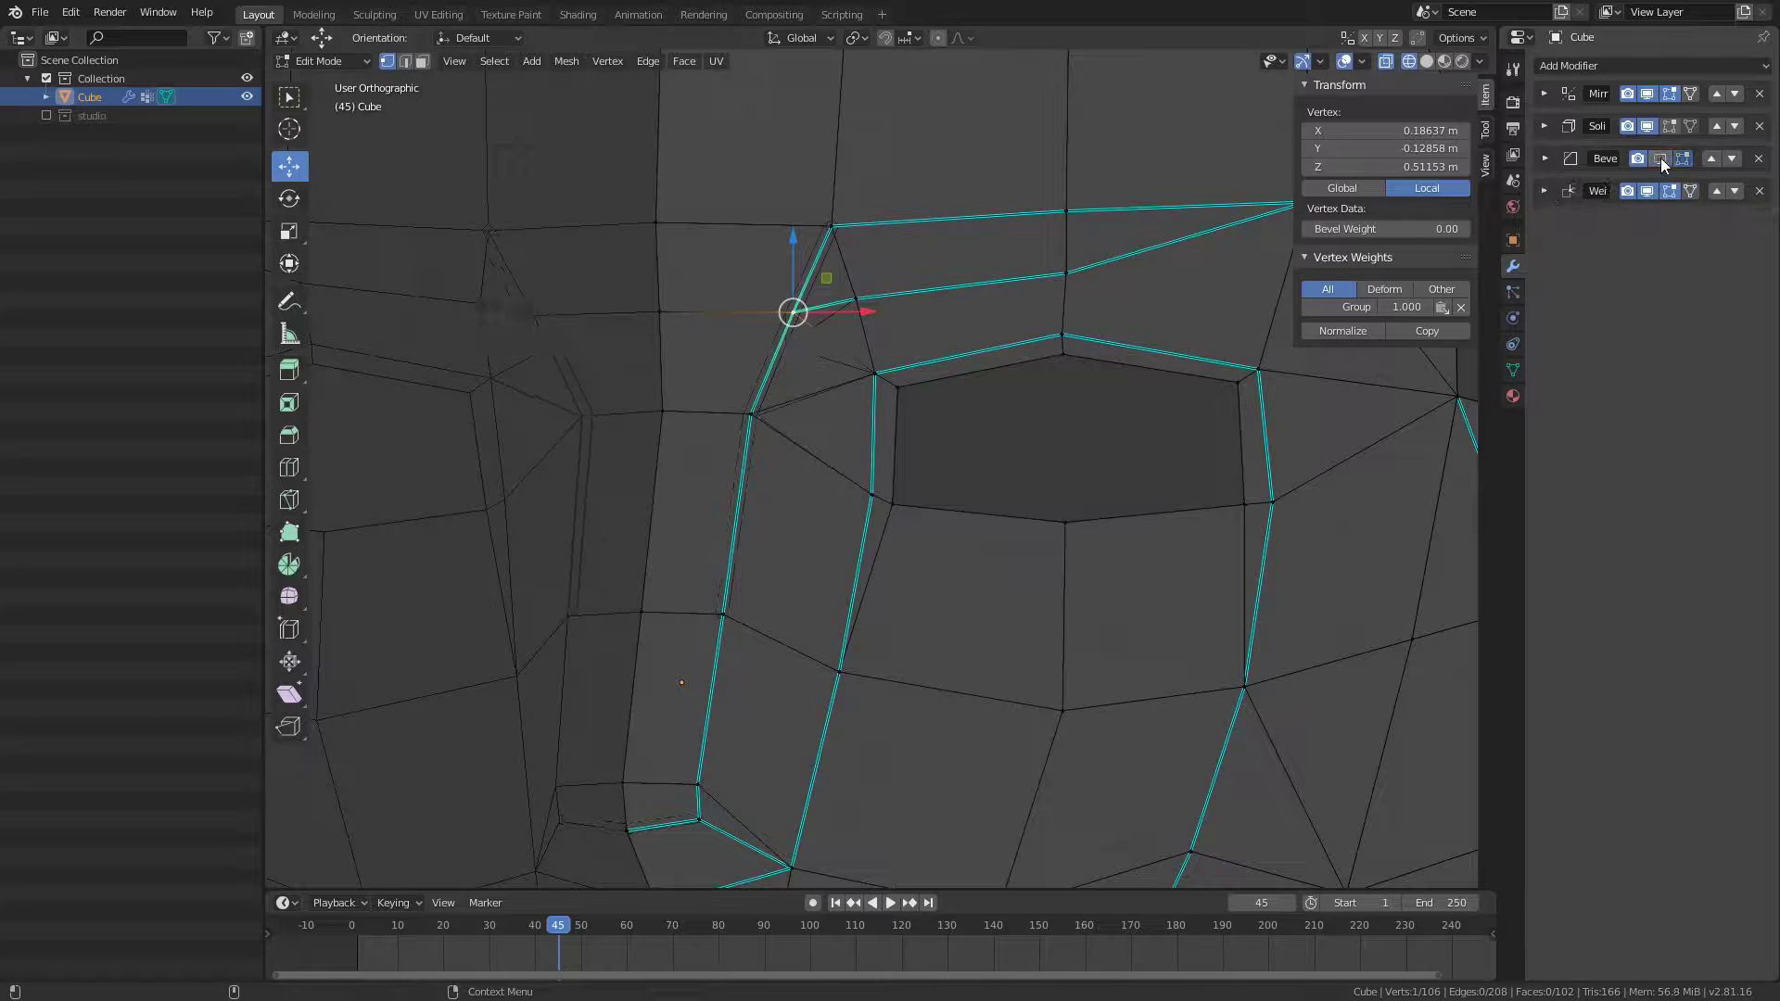
{"action": "key", "text": "alt+a"}
{"action": "key", "text": "alt+z"}
Step: Give the edge between brow and eye socket a bevel weight of 1.00
{"action": "key", "text": "2"}
{"action": "left_click", "coordinate": [825, 306]}
{"action": "middle_click_drag", "start_coordinate": [826, 371], "coordinate": [859, 420]}
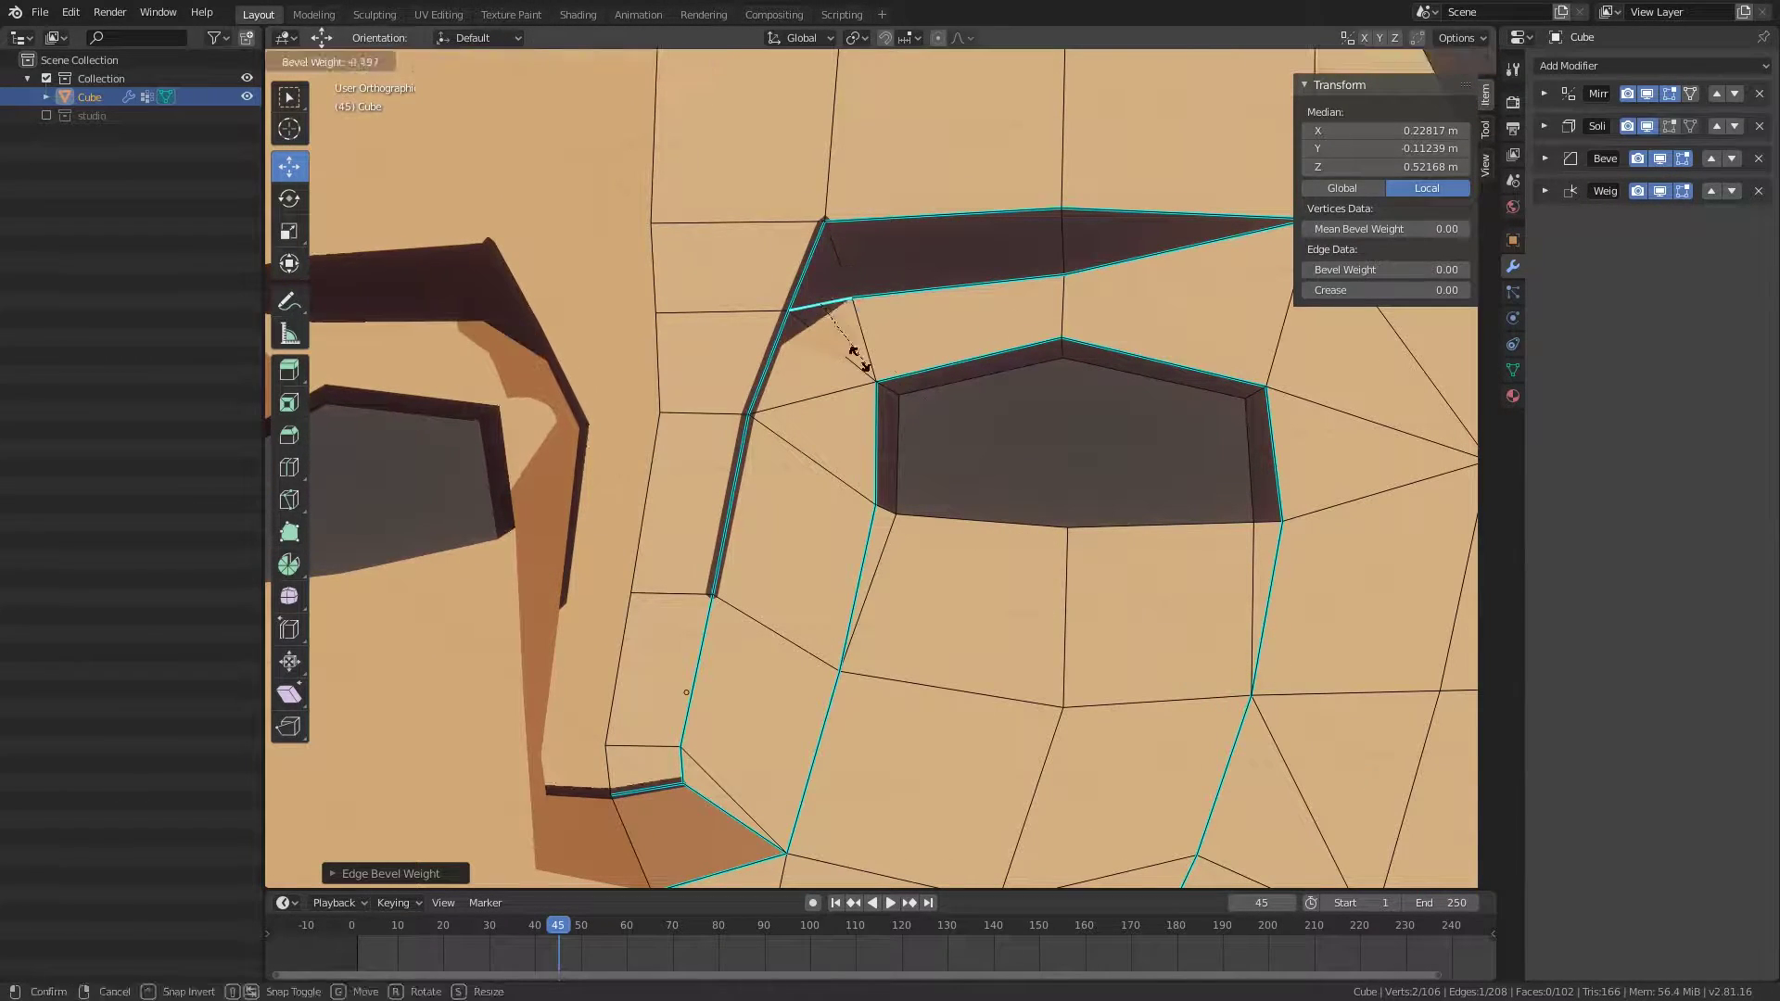
{"action": "key", "text": "shift+ctrl+e"}
{"action": "left_click", "coordinate": [1067, 528]}
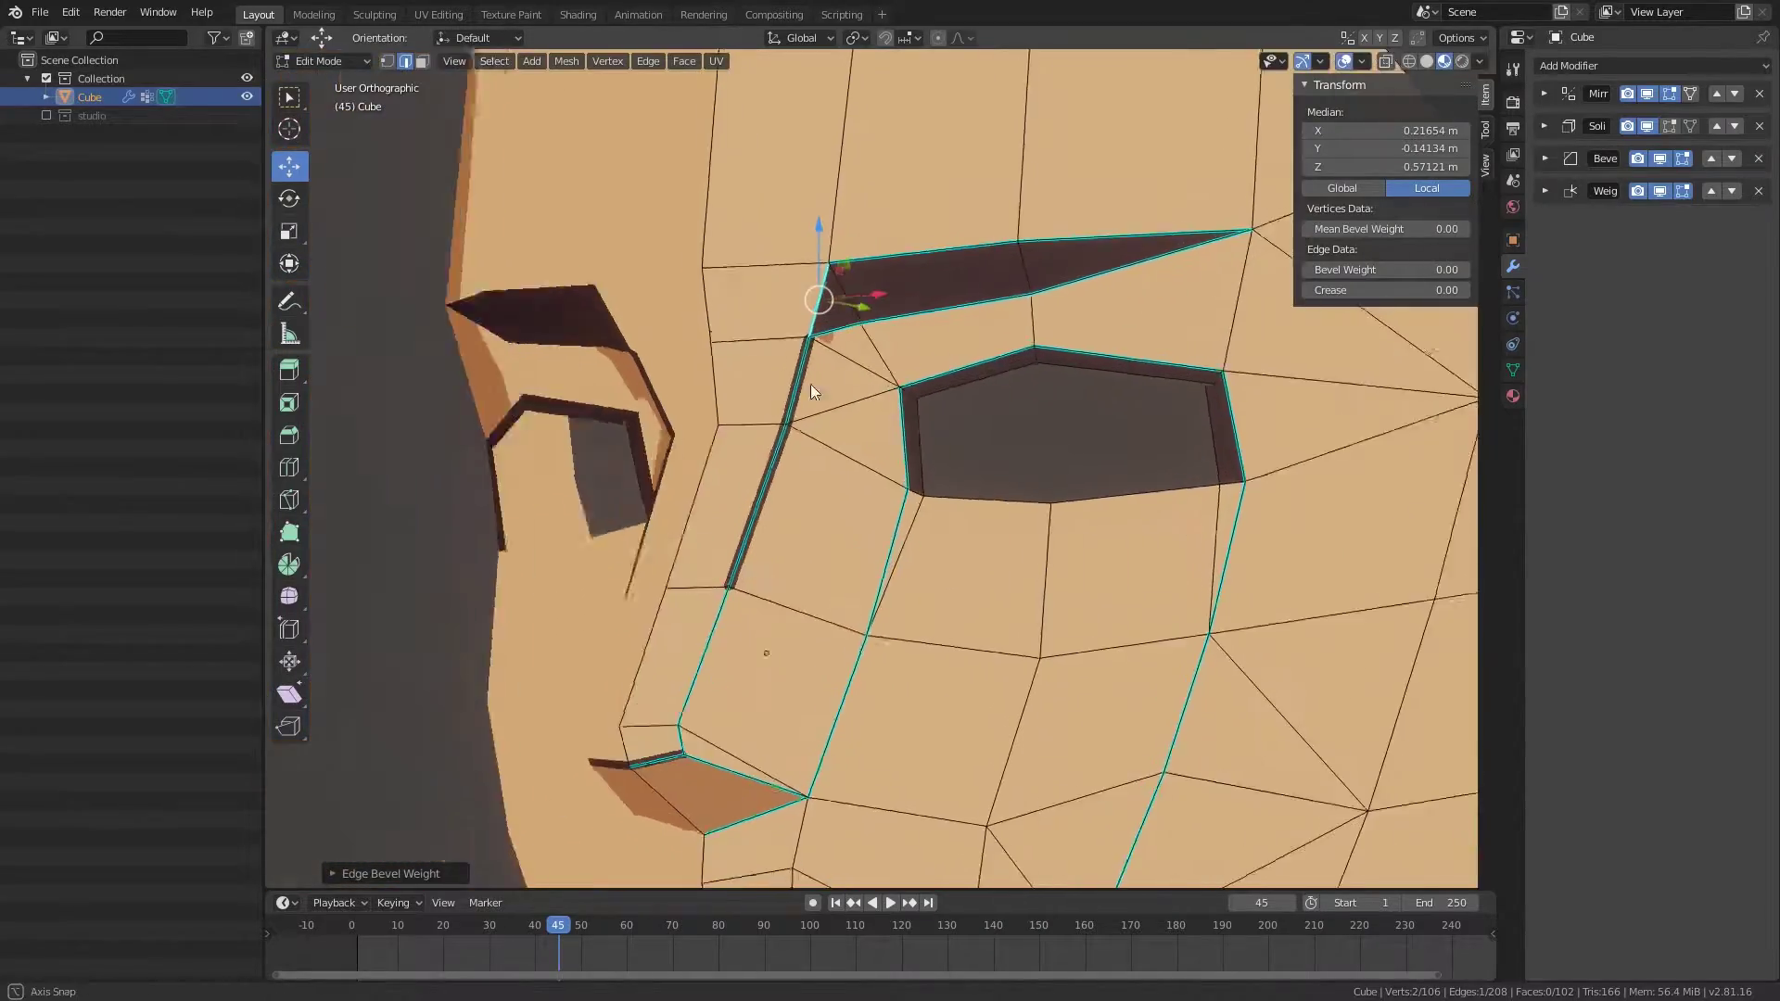
{"action": "scroll", "coordinate": [811, 384], "scroll_direction": "up", "scroll_amount": 3}
{"action": "mouse_move", "coordinate": [811, 384]}
{"action": "middle_mouse_down"}
{"action": "mouse_move", "coordinate": [831, 438]}
{"action": "mouse_move", "coordinate": [943, 430]}
{"action": "middle_mouse_up"}
Step: Select another edge near the brow and mark it sharp
{"action": "key", "text": "shift+ctrl+e"}
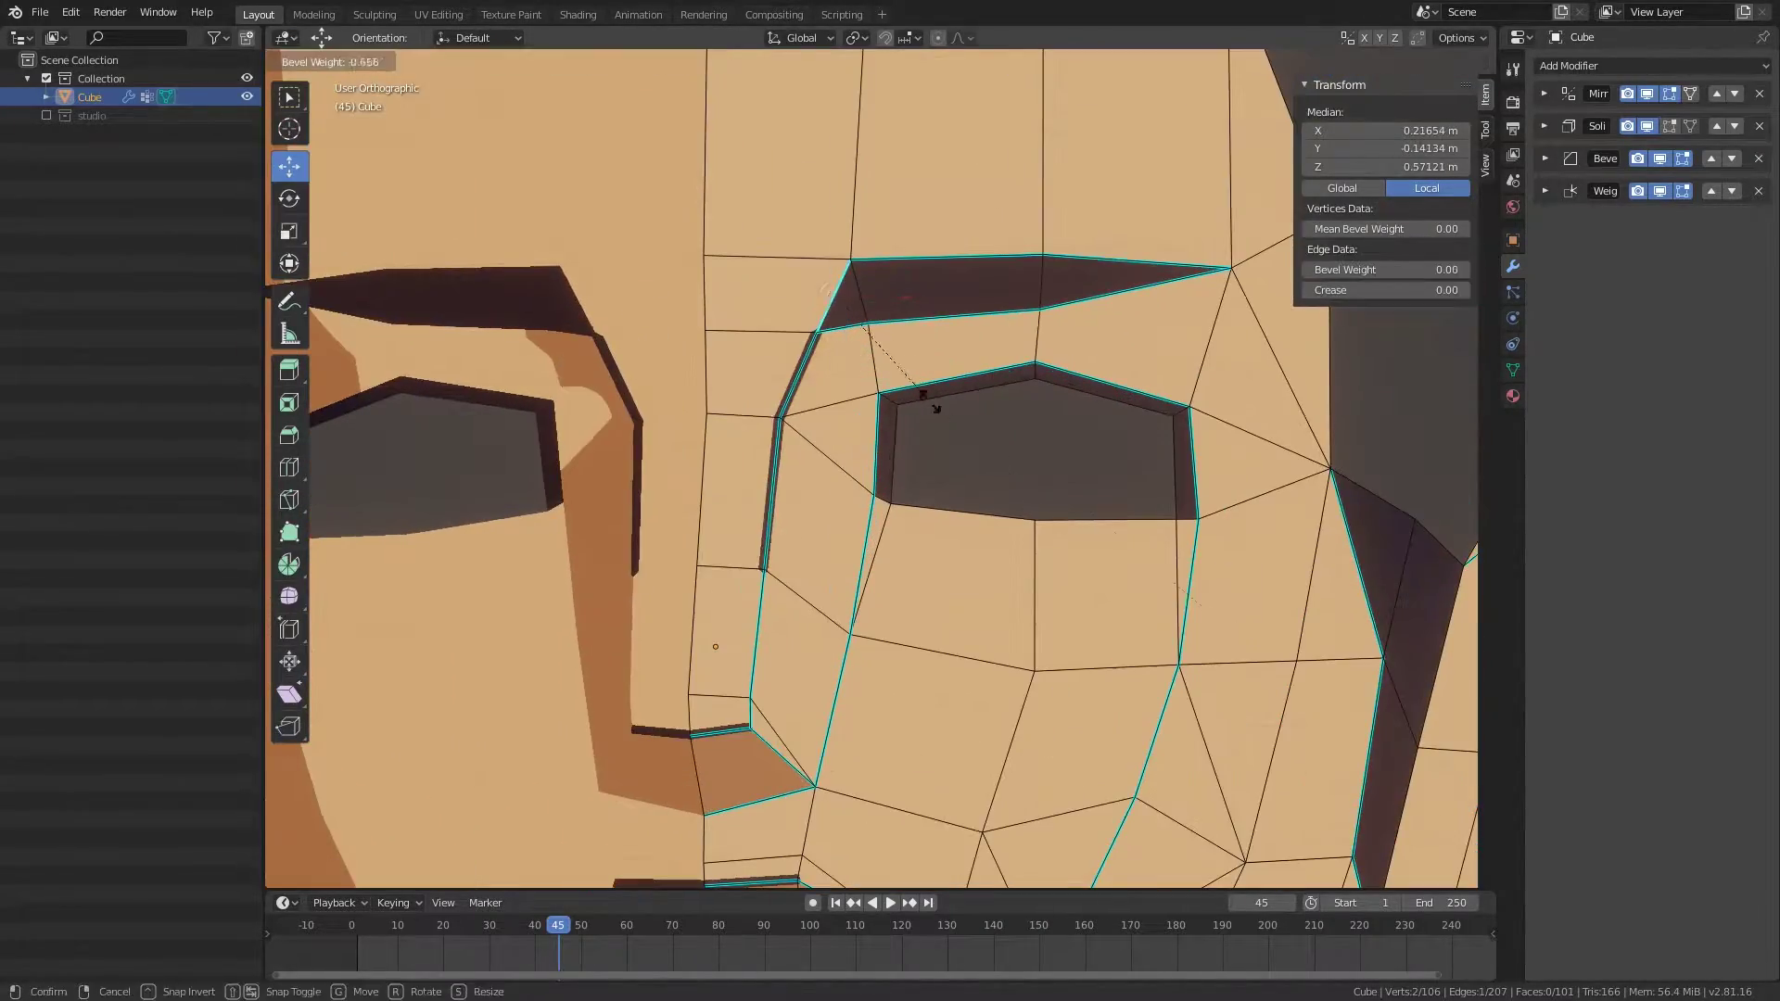
{"action": "scroll", "coordinate": [881, 533], "scroll_direction": "down", "scroll_amount": 5}
{"action": "scroll", "coordinate": [881, 532], "scroll_direction": "up", "scroll_amount": 5}
{"action": "mouse_move", "coordinate": [881, 532]}
{"action": "middle_mouse_down"}
{"action": "mouse_move", "coordinate": [841, 492]}
{"action": "mouse_move", "coordinate": [974, 504]}
{"action": "mouse_move", "coordinate": [805, 495]}
{"action": "middle_mouse_up"}
{"action": "left_click", "coordinate": [876, 408]}
{"action": "key", "text": "ctrl+e"}
{"action": "left_click", "coordinate": [841, 492]}
Step: Try collapsing the edge into one vertex, then undo the merge
{"action": "key", "text": "m"}
{"action": "scroll", "coordinate": [975, 505], "scroll_direction": "down", "scroll_amount": 4}
{"action": "scroll", "coordinate": [806, 496], "scroll_direction": "up", "scroll_amount": 5}
{"action": "key", "text": "ctrl+z"}
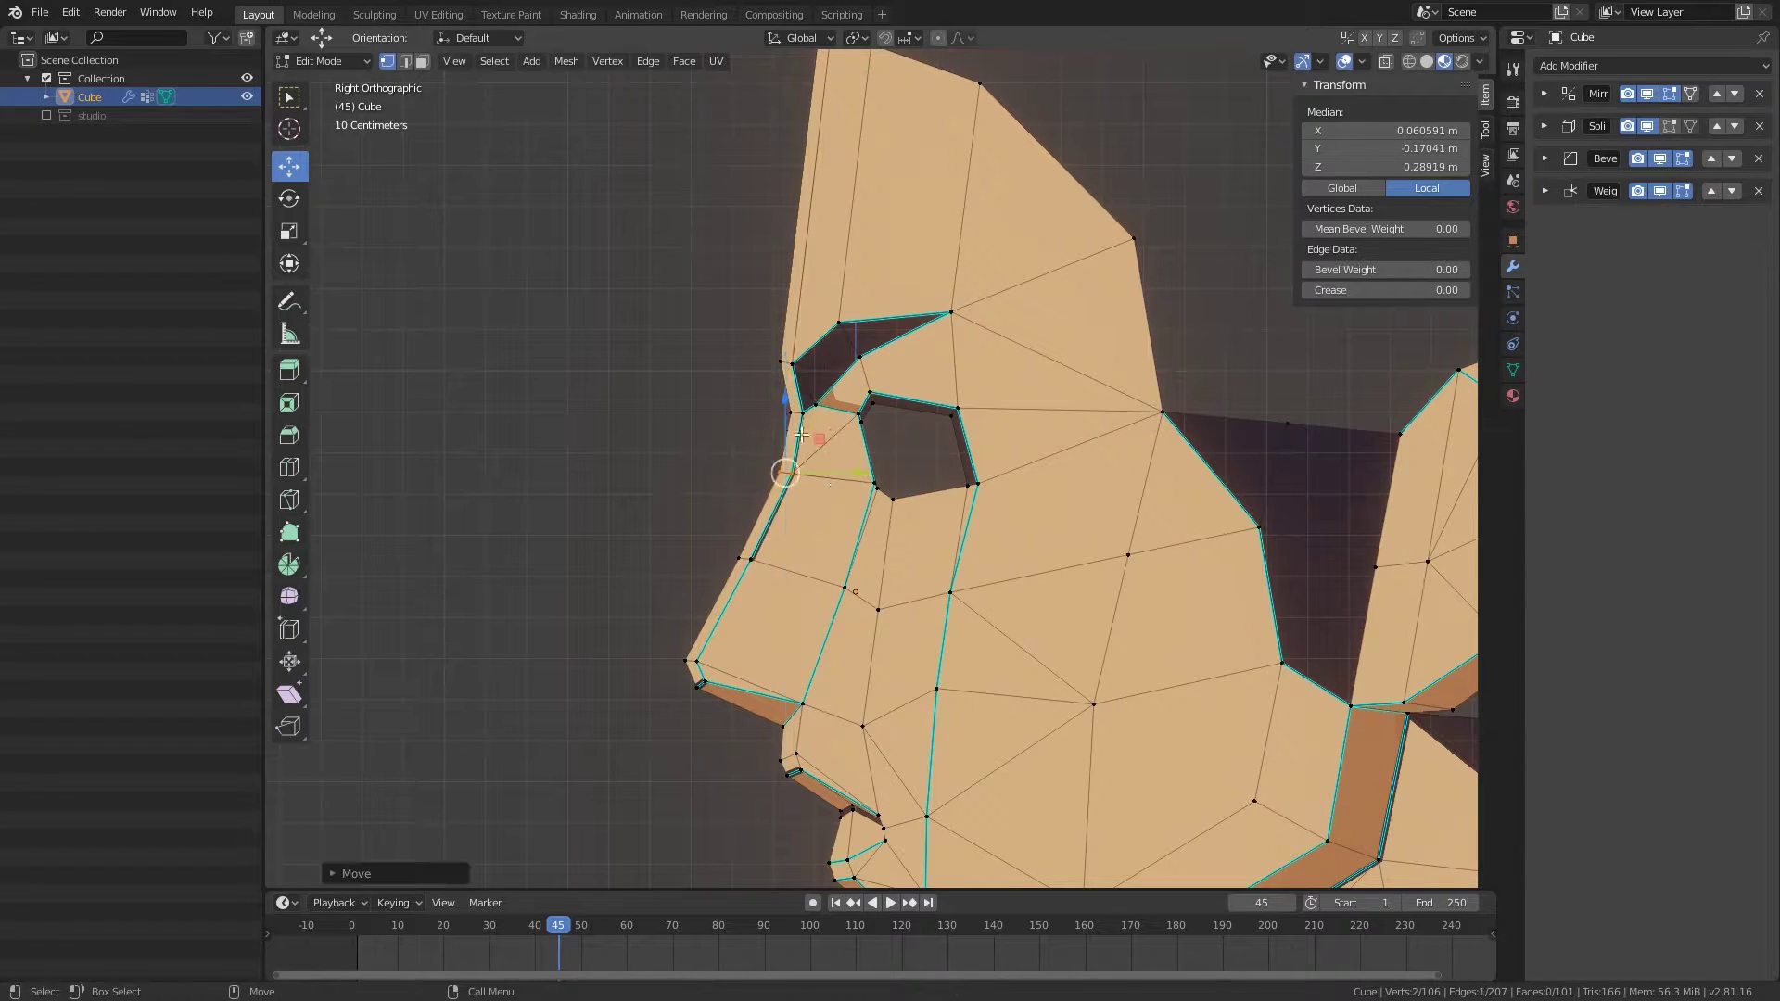
Step: Return to the front view and leave Edit Mode to check the brow
{"action": "key", "text": "KP_1"}
{"action": "scroll", "coordinate": [953, 457], "scroll_direction": "down", "scroll_amount": 4}
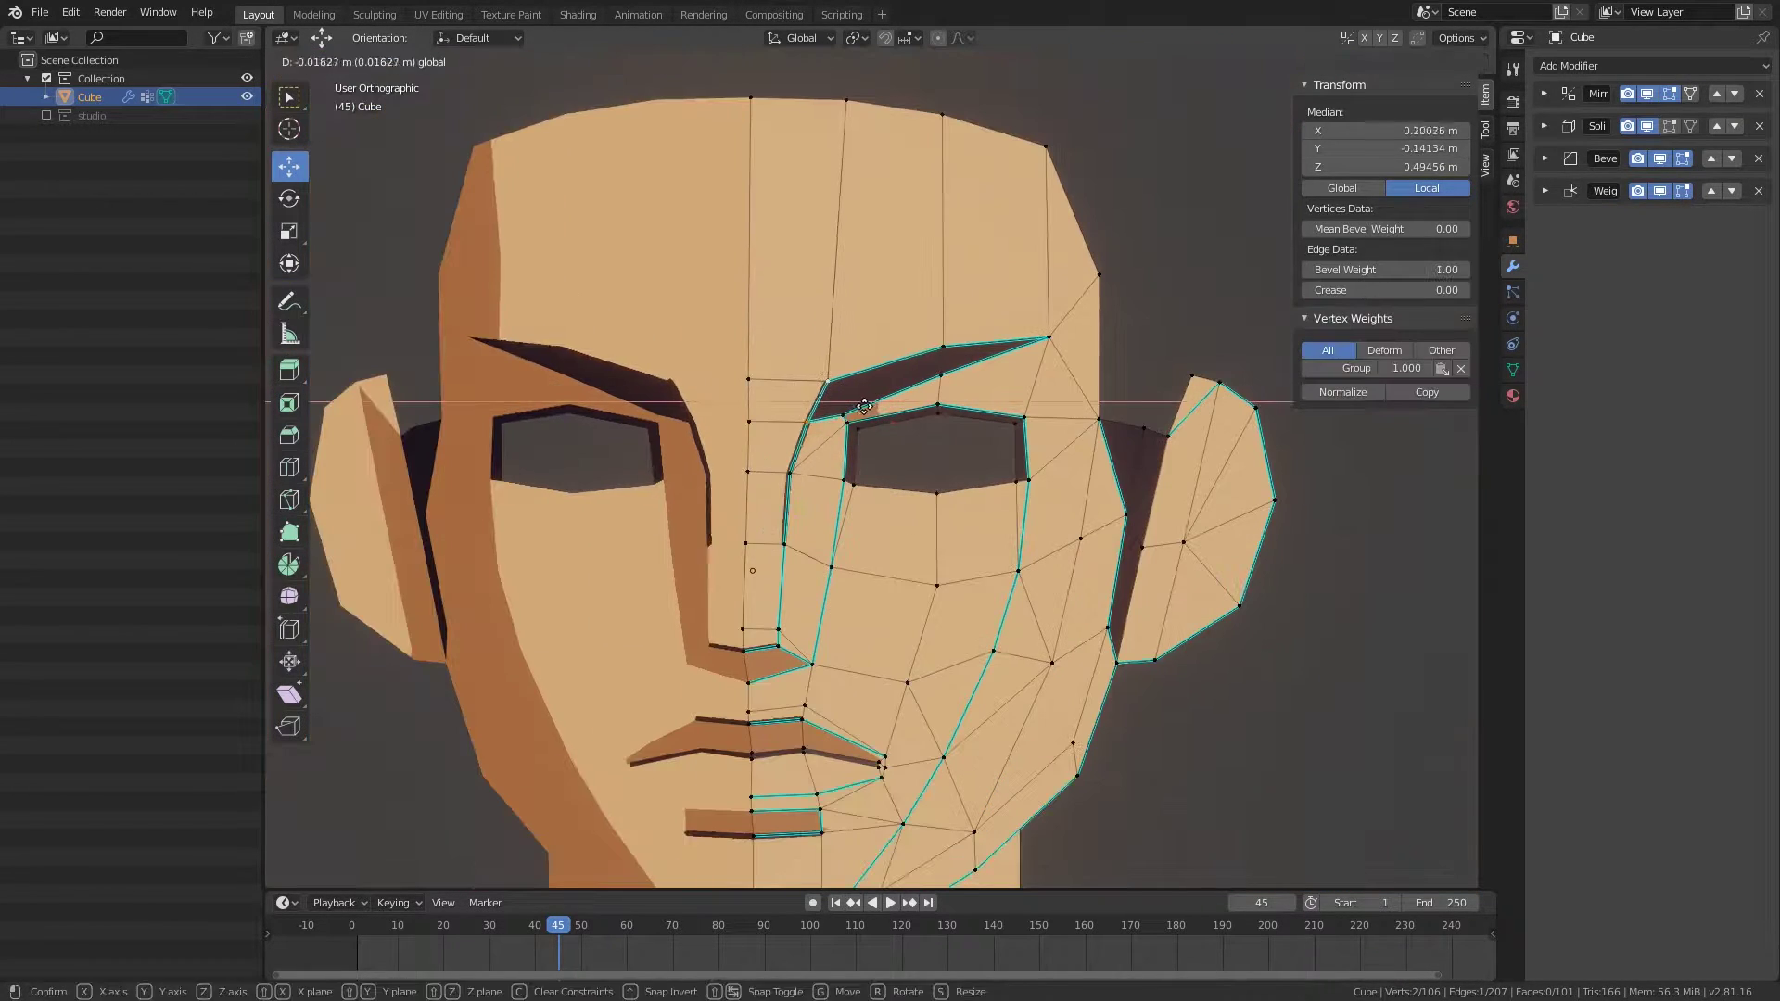
{"action": "middle_click_drag", "start_coordinate": [953, 457], "coordinate": [965, 489]}
{"action": "key", "text": "Tab"}
{"action": "key", "text": "KP_1"}
{"action": "scroll", "coordinate": [1018, 585], "scroll_direction": "down", "scroll_amount": 3}
{"action": "middle_click_drag", "start_coordinate": [1018, 586], "coordinate": [819, 585]}
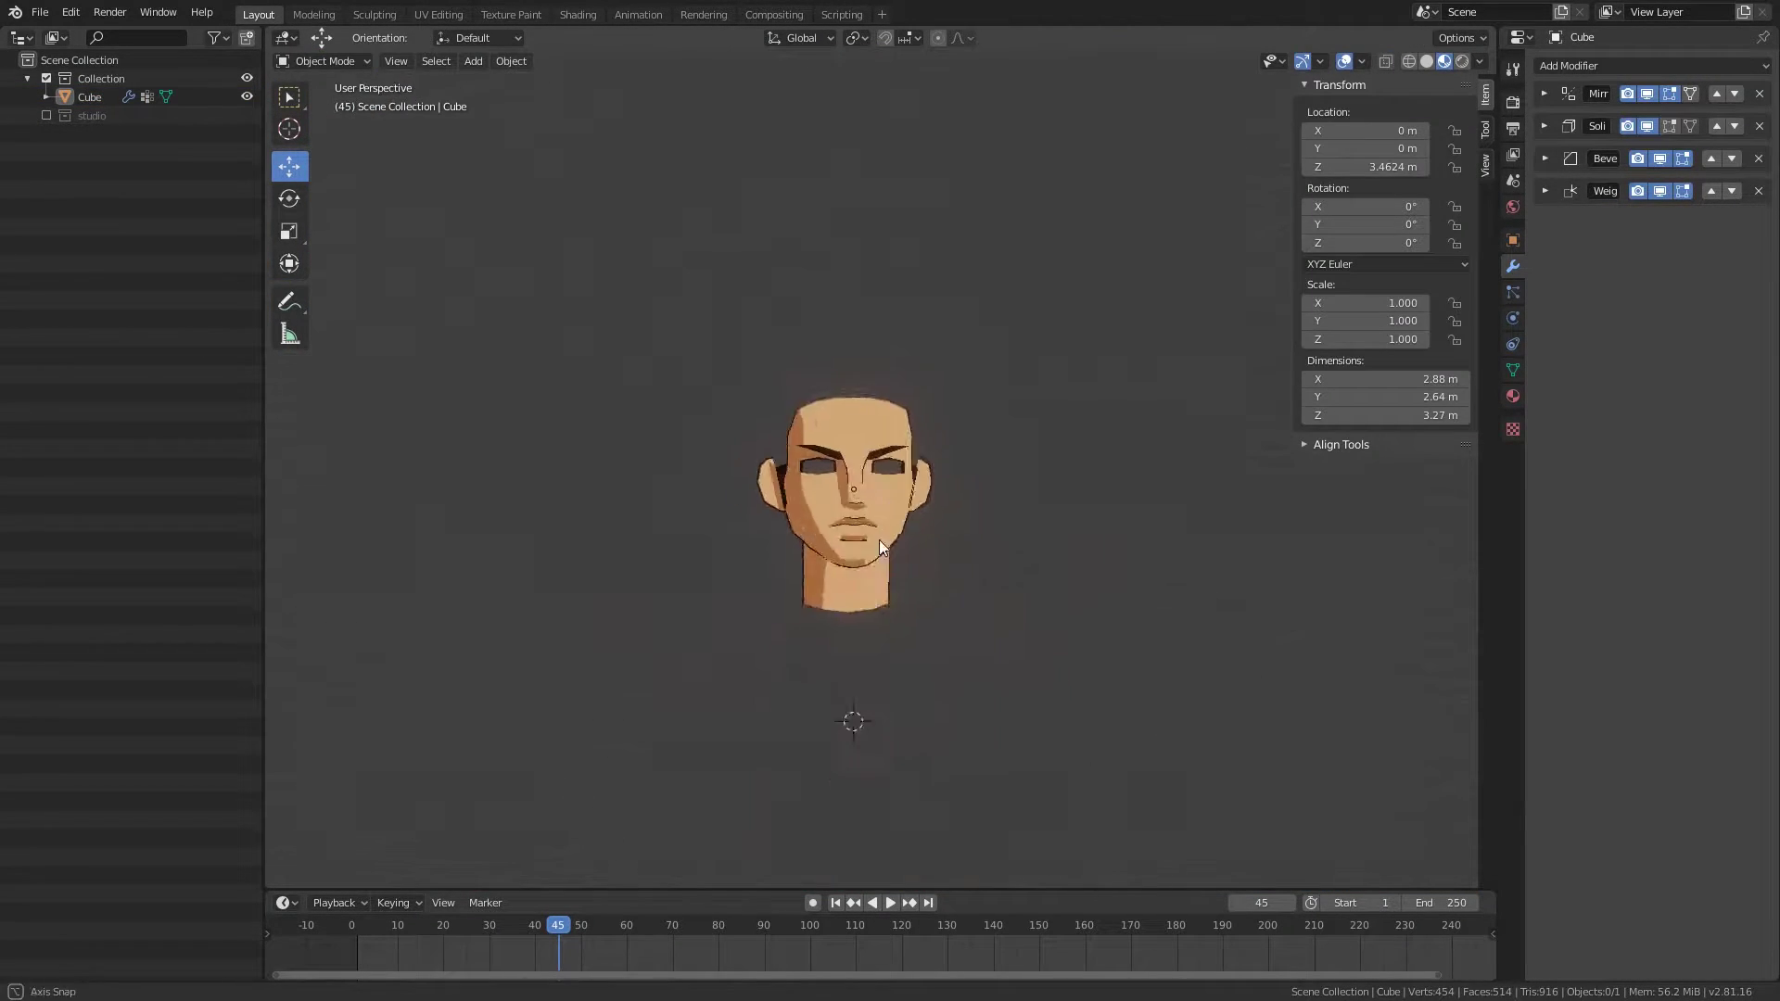
Step: Orbit to the front of the head and enter Edit Mode on the head mesh
{"action": "mouse_move", "coordinate": [985, 527]}
{"action": "middle_mouse_down"}
{"action": "mouse_move", "coordinate": [1083, 547]}
{"action": "mouse_move", "coordinate": [850, 568]}
{"action": "mouse_move", "coordinate": [1021, 541]}
{"action": "mouse_move", "coordinate": [1082, 426]}
{"action": "mouse_move", "coordinate": [933, 503]}
{"action": "middle_mouse_up"}
{"action": "scroll", "coordinate": [849, 568], "scroll_direction": "down", "scroll_amount": 3}
{"action": "key", "text": "Tab"}
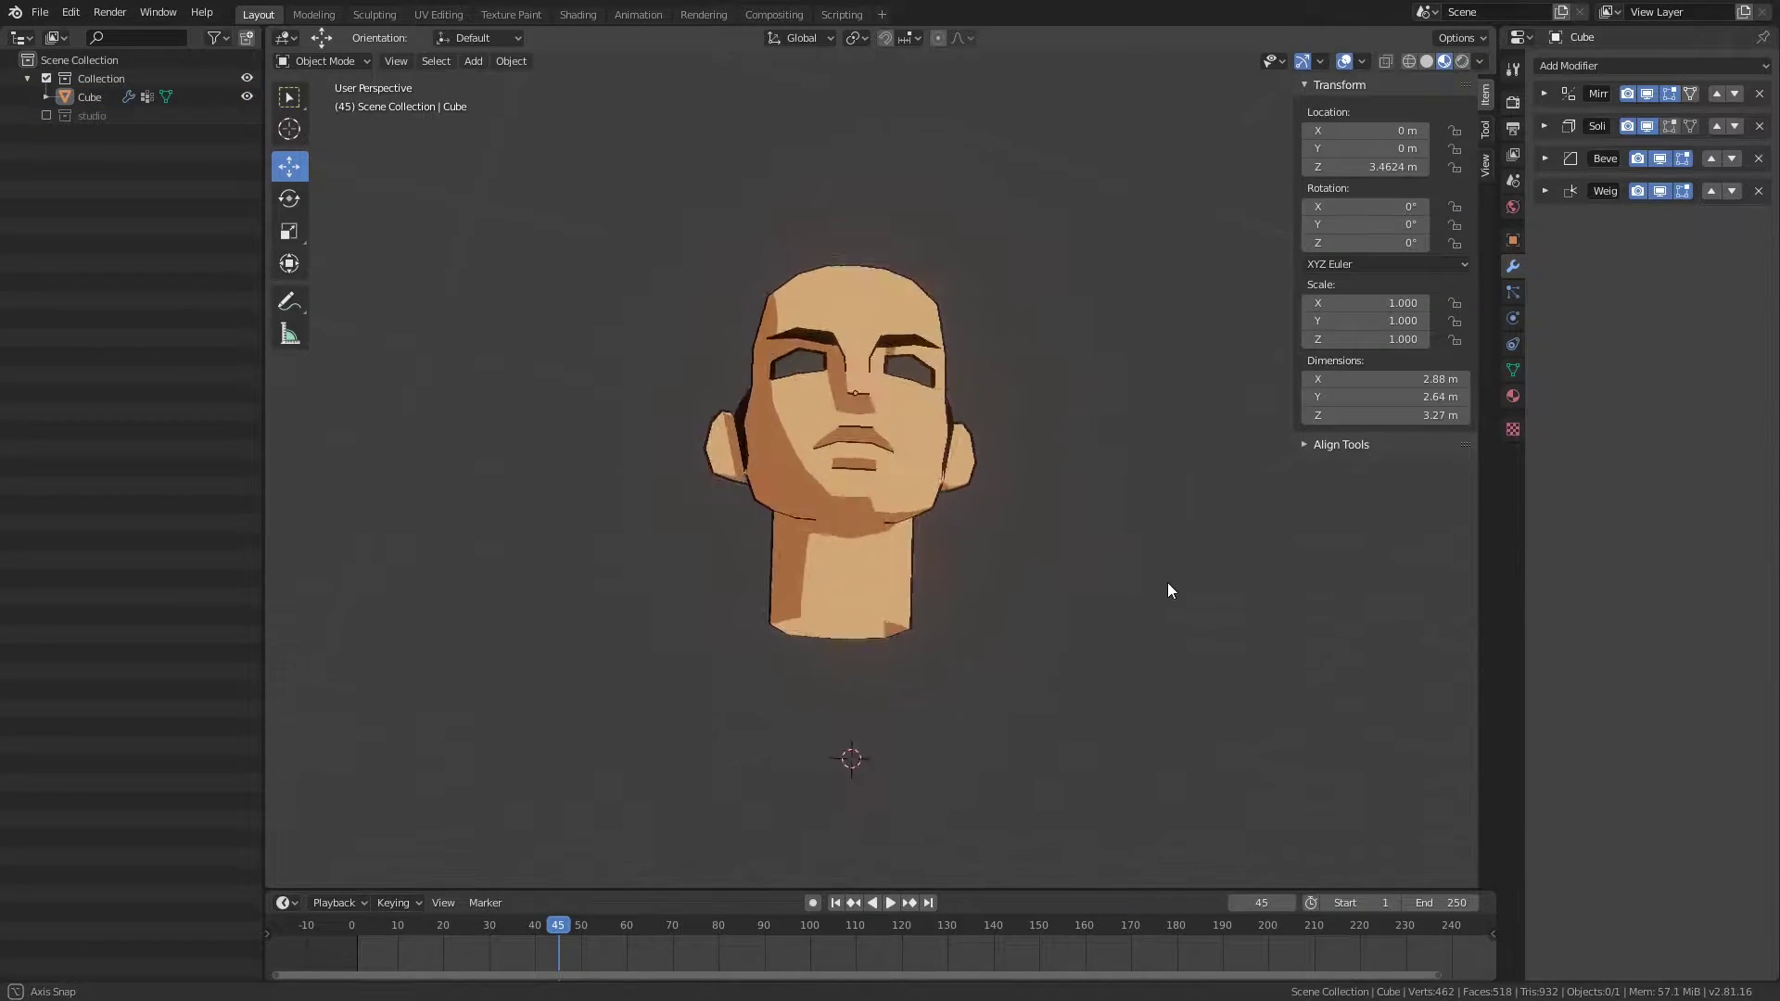
{"action": "mouse_move", "coordinate": [1167, 584]}
{"action": "middle_mouse_down"}
{"action": "mouse_move", "coordinate": [1120, 542]}
{"action": "mouse_move", "coordinate": [905, 521]}
{"action": "middle_mouse_up"}
{"action": "scroll", "coordinate": [927, 388], "scroll_direction": "up", "scroll_amount": 5}
{"action": "left_click", "coordinate": [932, 443]}
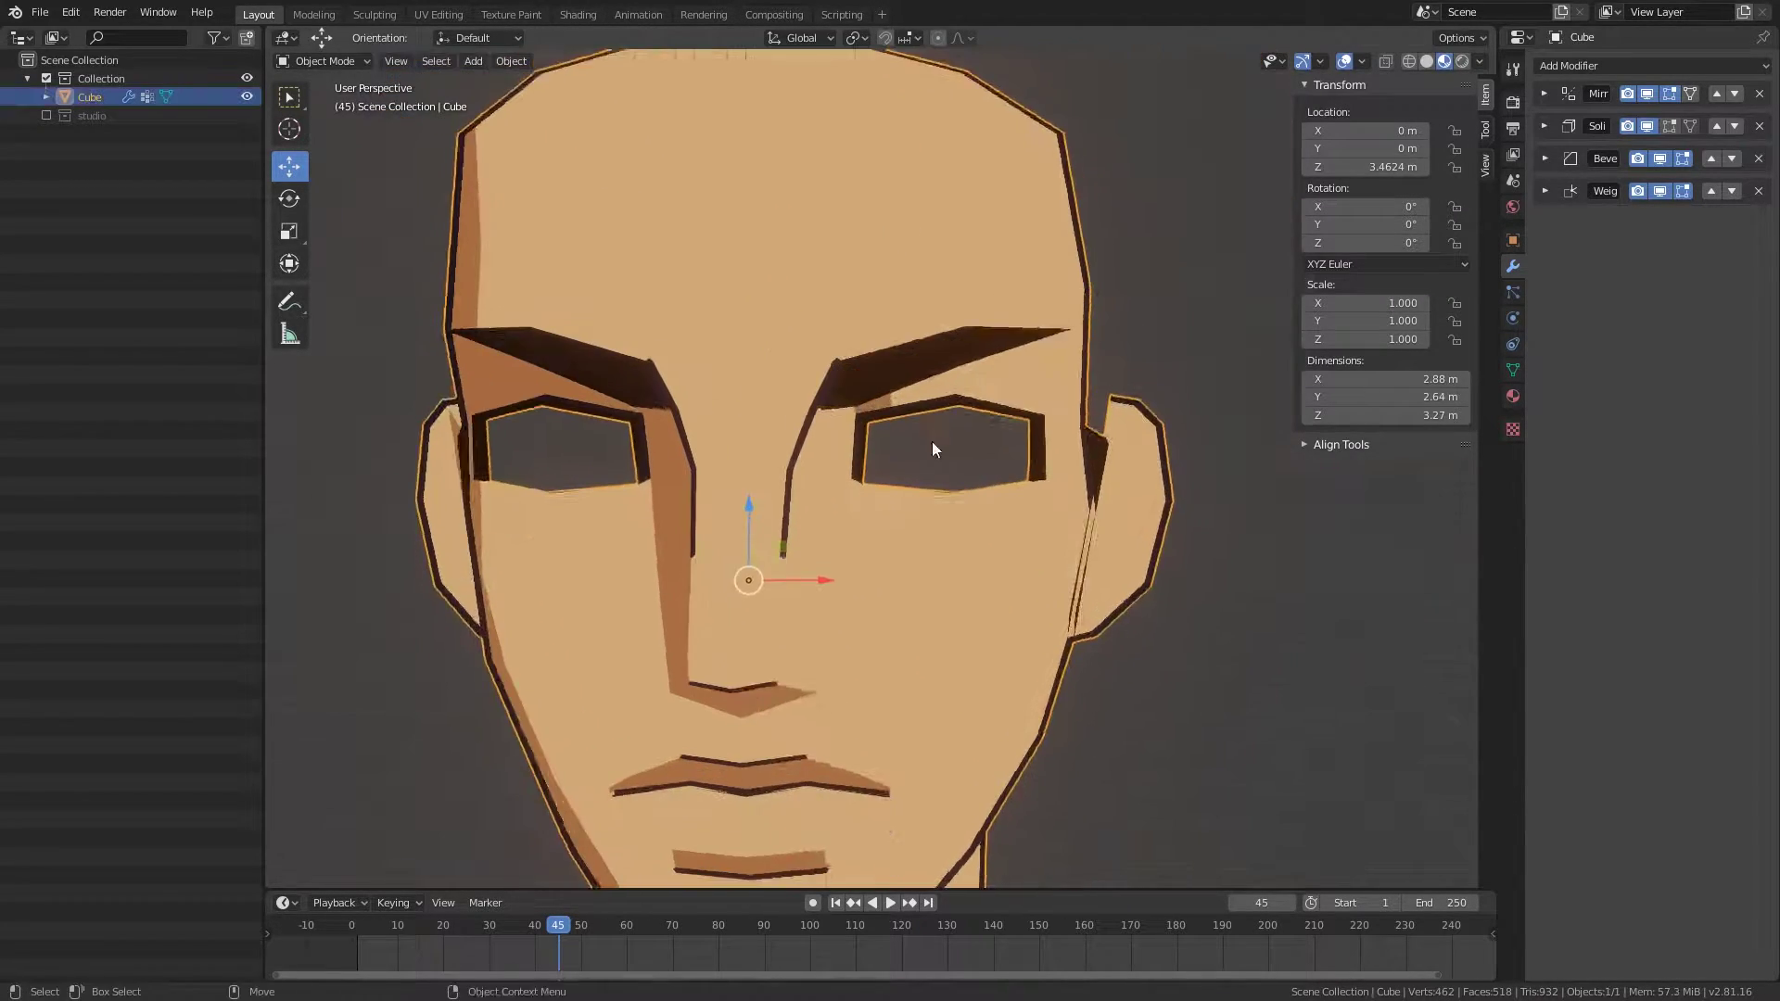
{"action": "key", "text": "Tab"}
Step: Slide the eye-socket corner vertex along X and leave Edit Mode to check
{"action": "mouse_move", "coordinate": [973, 390]}
{"action": "middle_mouse_down"}
{"action": "mouse_move", "coordinate": [974, 476]}
{"action": "mouse_move", "coordinate": [1145, 399]}
{"action": "middle_mouse_up"}
{"action": "left_click", "coordinate": [1145, 399]}
{"action": "key", "text": "g"}
{"action": "key", "text": "x"}
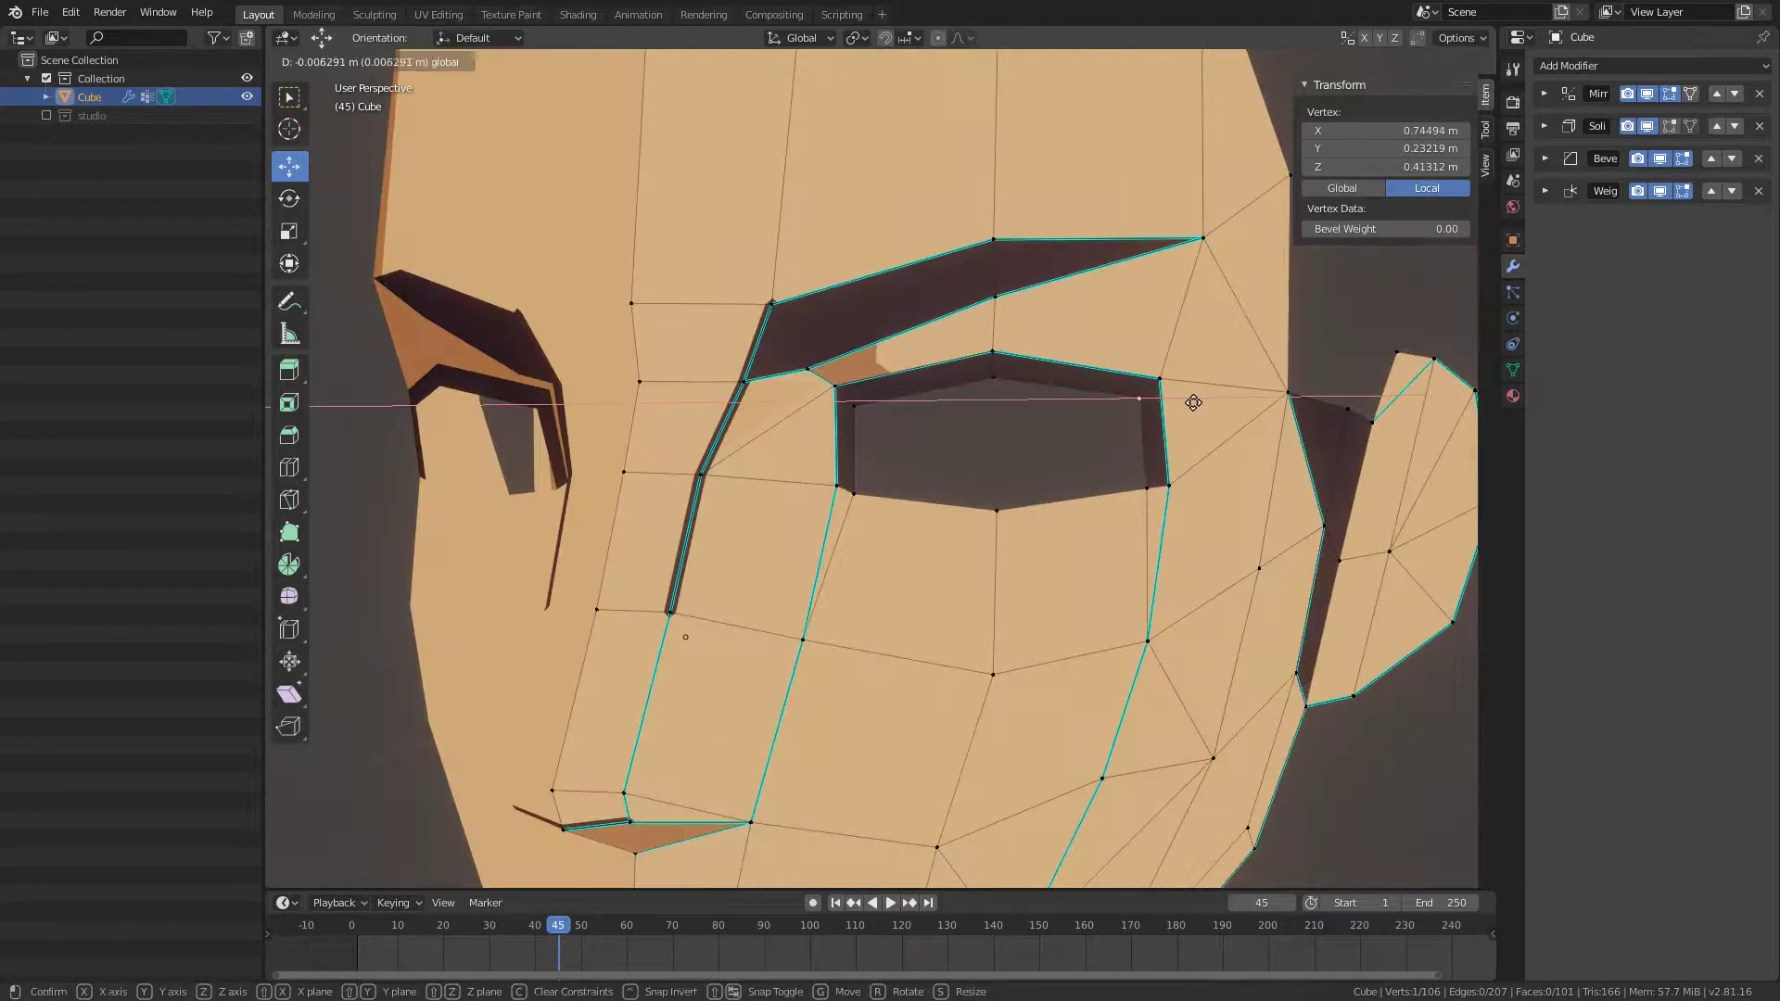
{"action": "scroll", "coordinate": [913, 427], "scroll_direction": "down", "scroll_amount": 8}
{"action": "key", "text": "Tab"}
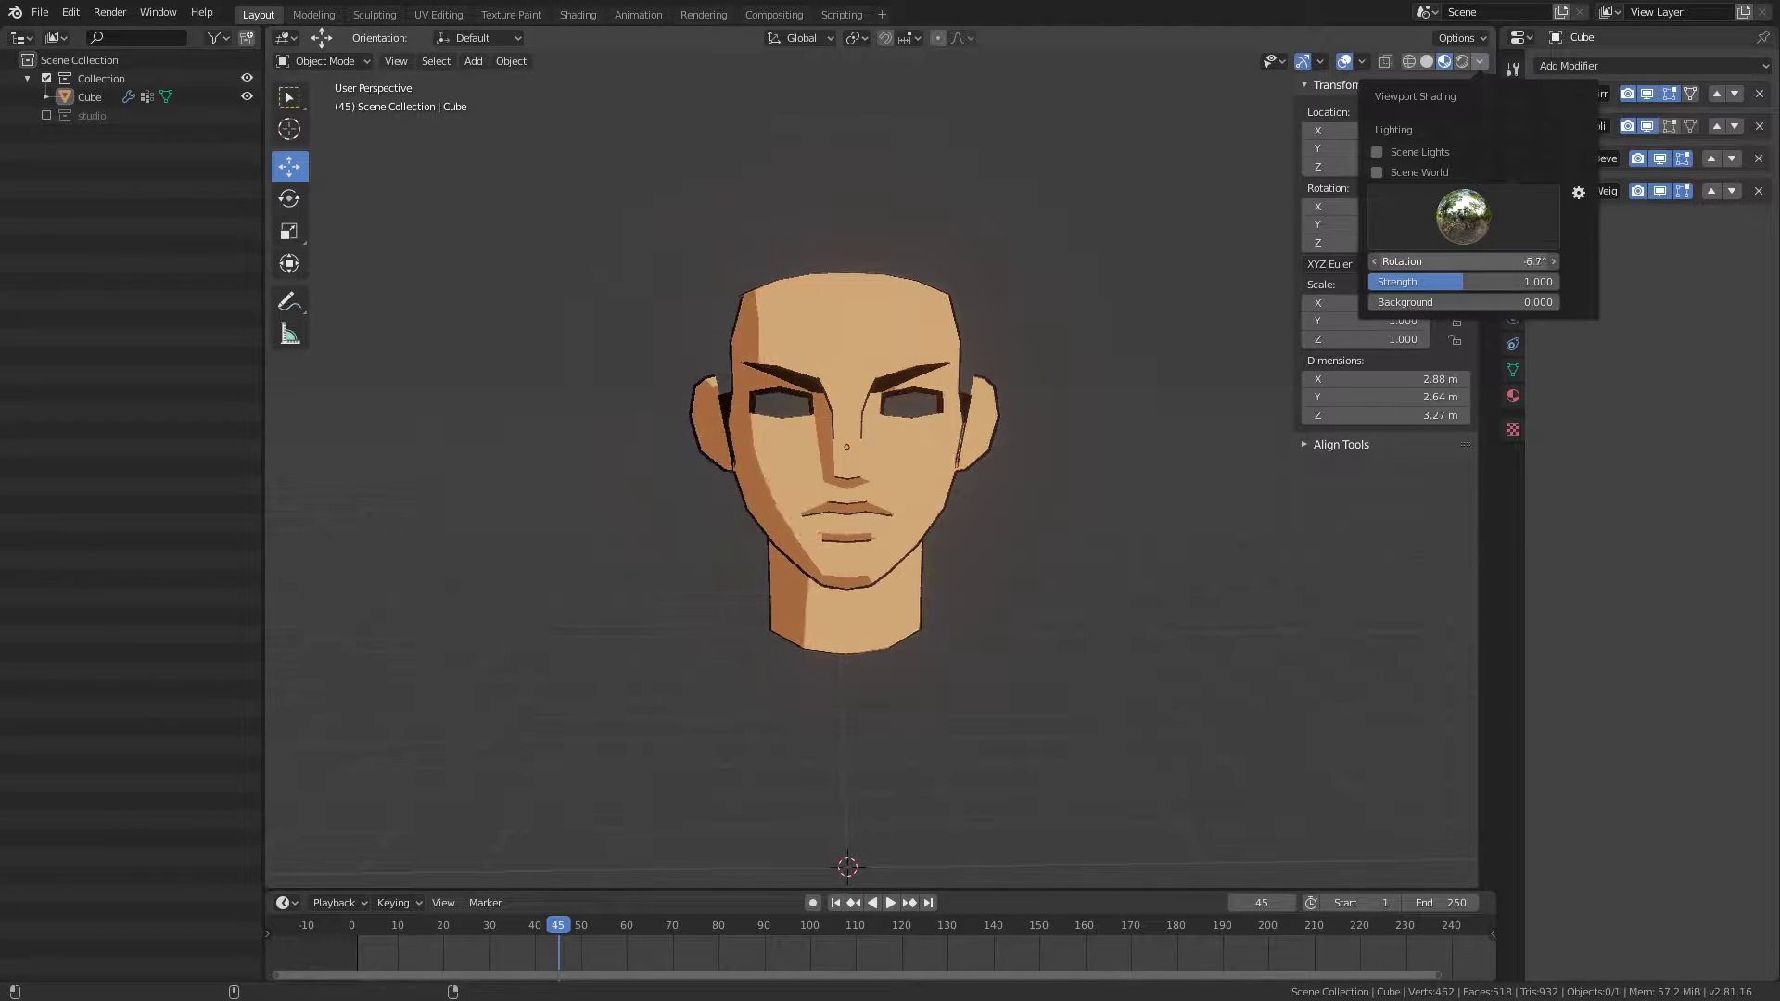
Step: Reselect the head and return to Edit Mode
{"action": "middle_click_drag", "start_coordinate": [1114, 425], "coordinate": [882, 497]}
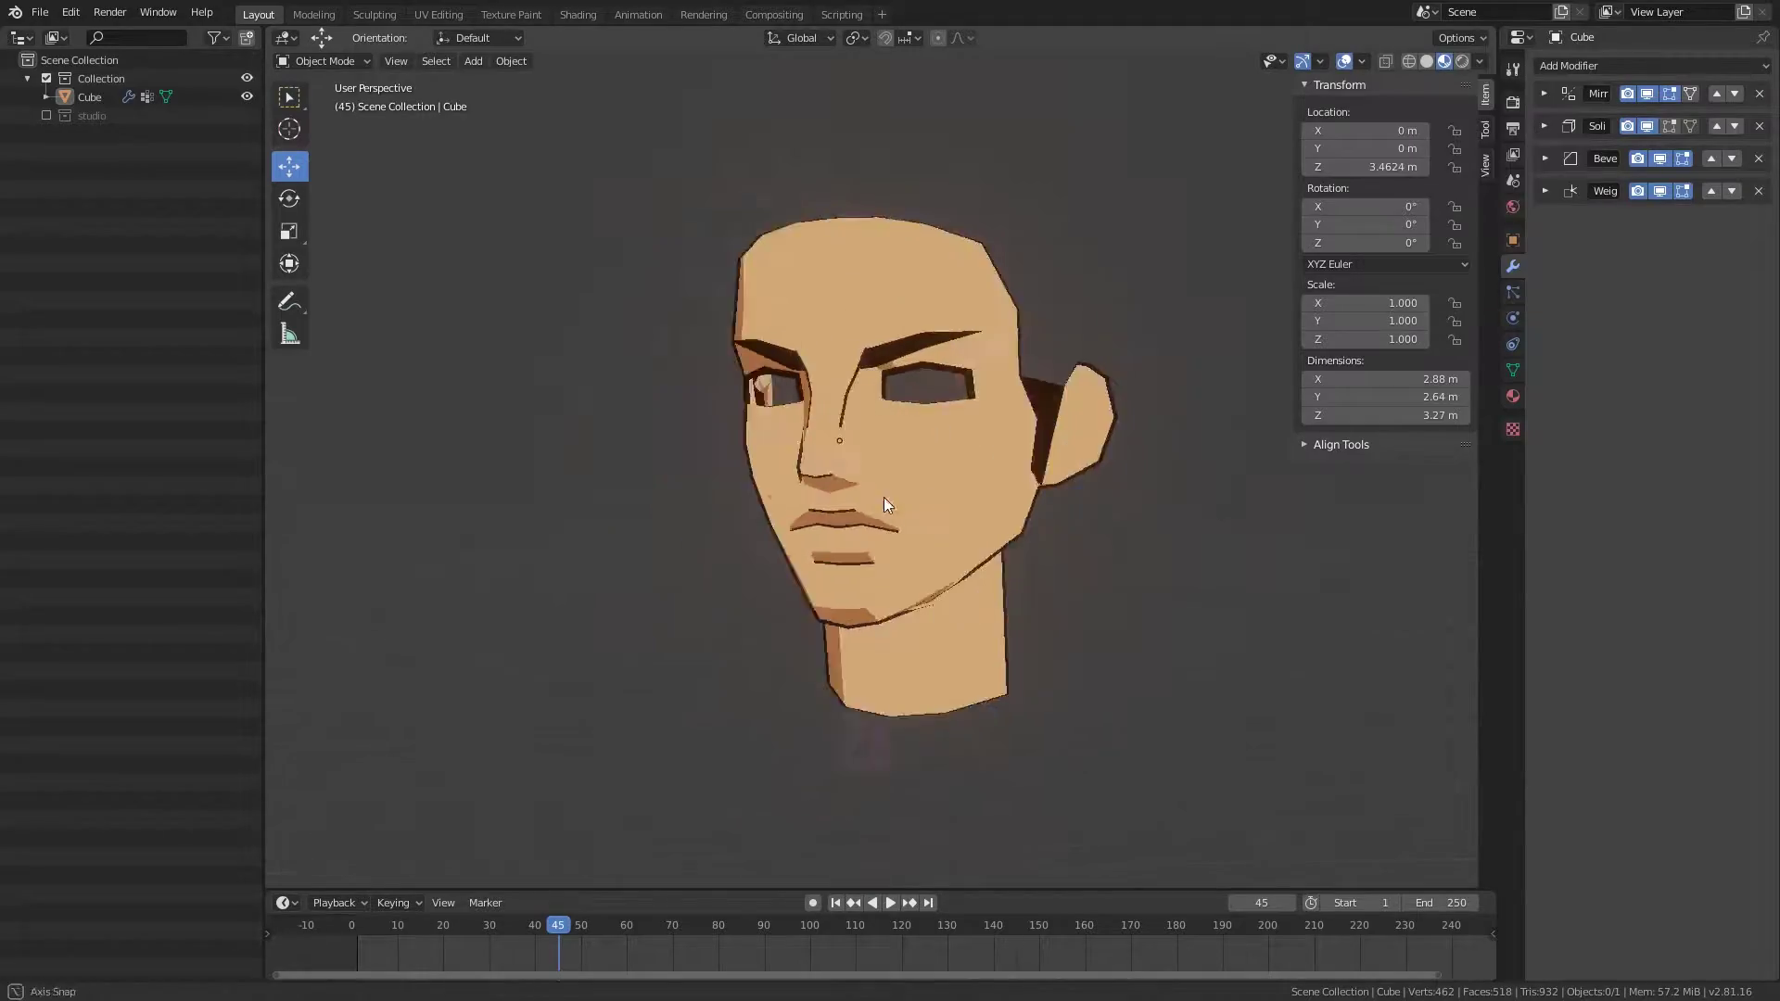
{"action": "left_click", "coordinate": [924, 493]}
{"action": "key", "text": "Tab"}
{"action": "scroll", "coordinate": [905, 379], "scroll_direction": "up", "scroll_amount": 5}
Step: Clear the vertex selection and orbit to a three-quarter view of the head
{"action": "scroll", "coordinate": [905, 380], "scroll_direction": "down", "scroll_amount": 5}
{"action": "key", "text": "alt+a"}
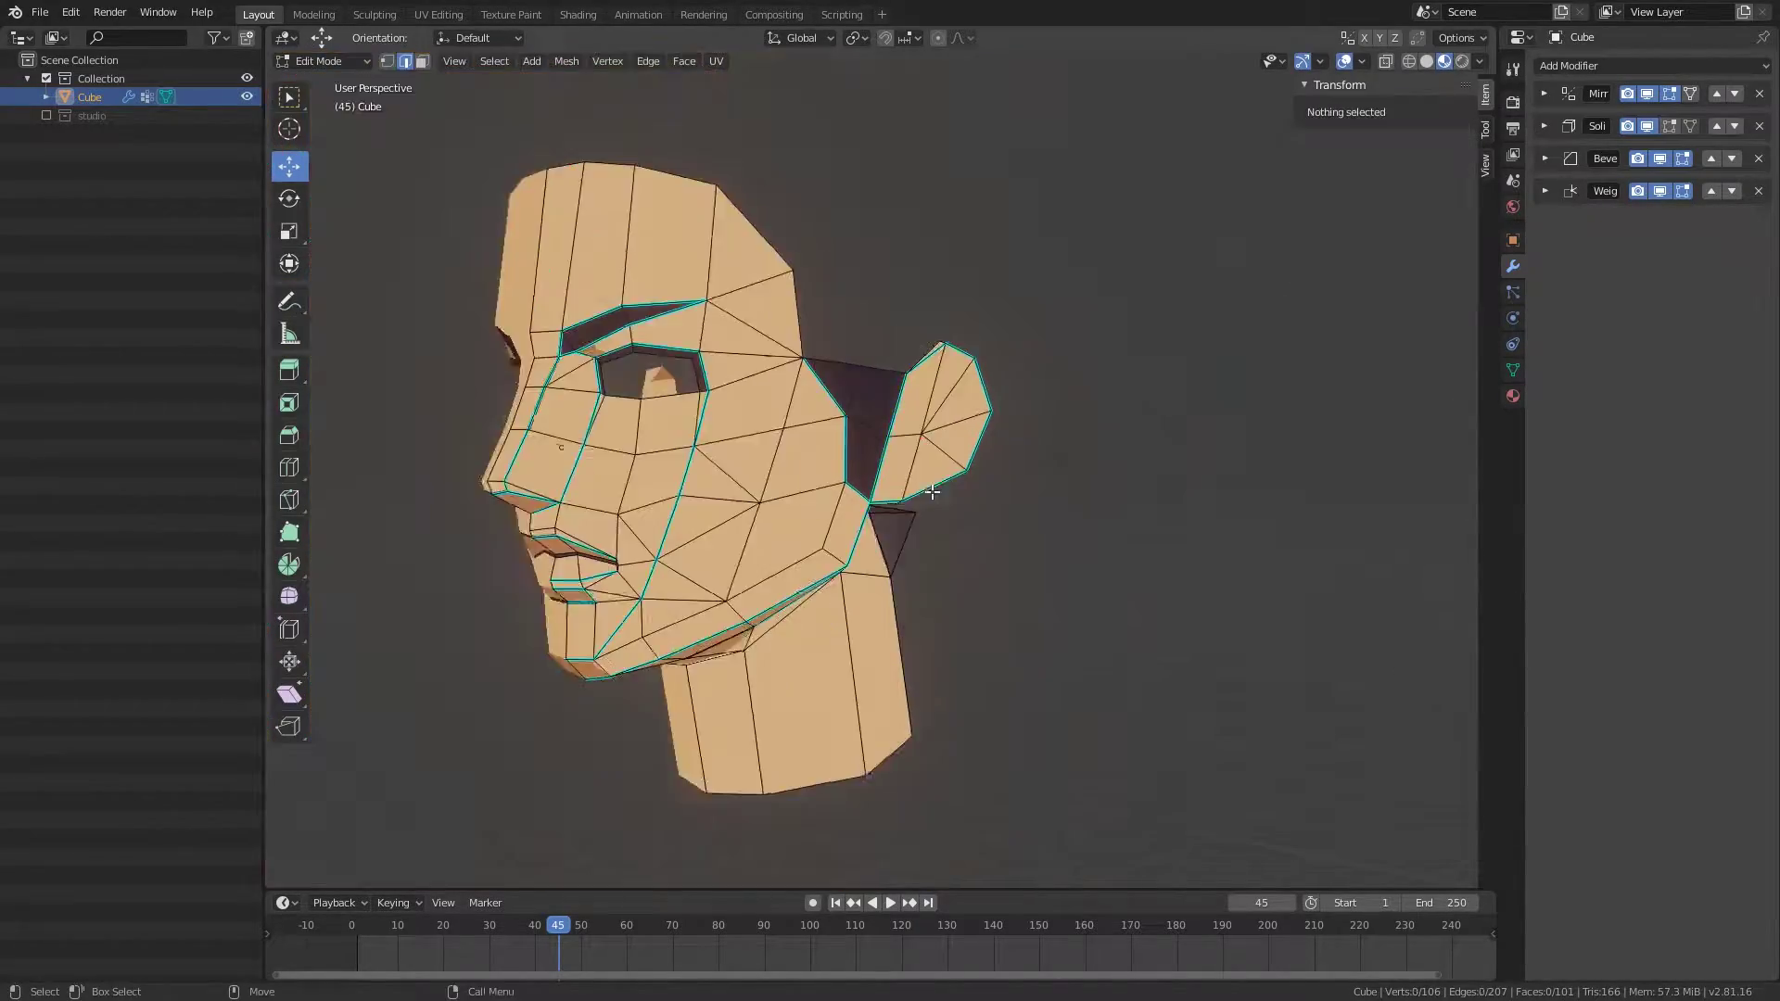
{"action": "mouse_move", "coordinate": [905, 379]}
{"action": "middle_mouse_down"}
{"action": "mouse_move", "coordinate": [1021, 676]}
{"action": "mouse_move", "coordinate": [926, 482]}
{"action": "mouse_move", "coordinate": [1033, 485]}
{"action": "mouse_move", "coordinate": [874, 489]}
{"action": "mouse_move", "coordinate": [916, 405]}
{"action": "middle_mouse_up"}
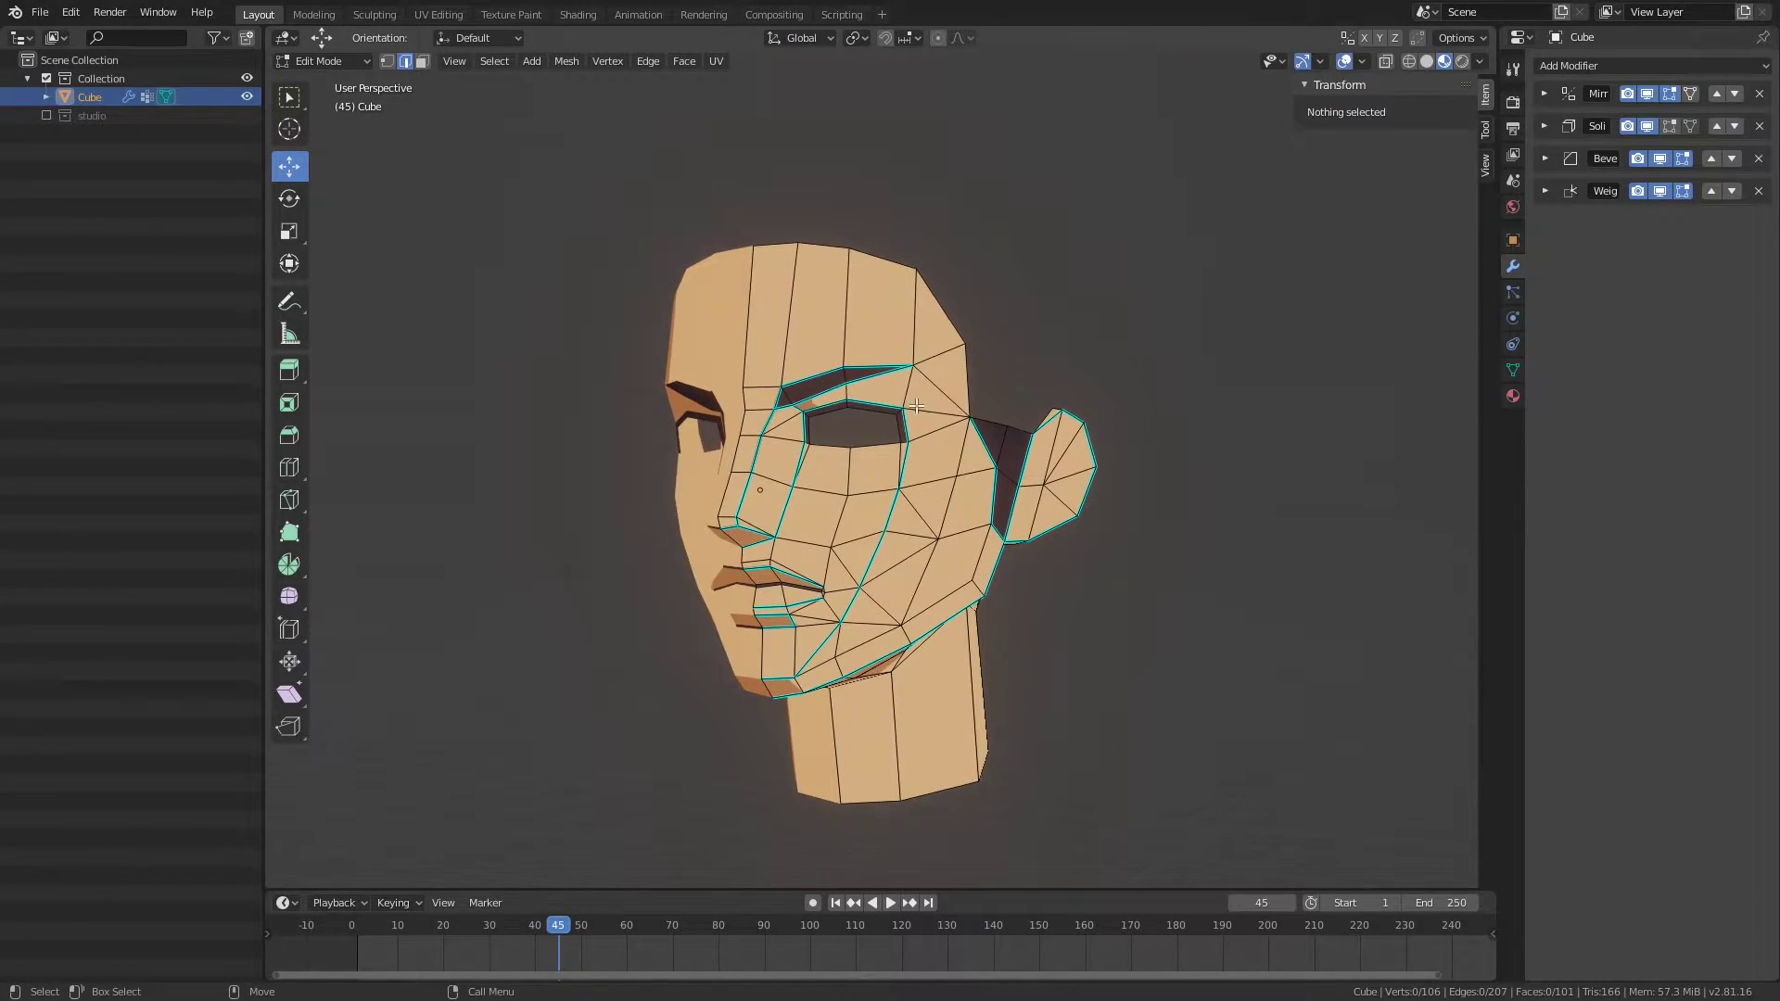
{"action": "left_click", "coordinate": [914, 302], "text": "shift"}
{"action": "mouse_move", "coordinate": [914, 302]}
{"action": "middle_mouse_down"}
{"action": "mouse_move", "coordinate": [964, 457]}
{"action": "mouse_move", "coordinate": [928, 448]}
{"action": "middle_mouse_up"}
{"action": "scroll", "coordinate": [965, 457], "scroll_direction": "up", "scroll_amount": 2}
{"action": "scroll", "coordinate": [964, 457], "scroll_direction": "up", "scroll_amount": 2}
{"action": "scroll", "coordinate": [928, 449], "scroll_direction": "down", "scroll_amount": 3}
Step: Reposition a face vertex while viewing the head's side profile
{"action": "middle_click_drag", "start_coordinate": [1060, 529], "coordinate": [936, 484]}
{"action": "key", "text": "alt+a"}
{"action": "mouse_move", "coordinate": [1177, 549]}
{"action": "middle_mouse_down"}
{"action": "mouse_move", "coordinate": [1073, 560]}
{"action": "mouse_move", "coordinate": [1024, 436]}
{"action": "mouse_move", "coordinate": [927, 510]}
{"action": "middle_mouse_up"}
{"action": "scroll", "coordinate": [1190, 589], "scroll_direction": "up", "scroll_amount": 4}
{"action": "left_click", "coordinate": [1194, 538]}
{"action": "scroll", "coordinate": [1113, 519], "scroll_direction": "down", "scroll_amount": 4}
{"action": "scroll", "coordinate": [1025, 436], "scroll_direction": "up", "scroll_amount": 4}
{"action": "scroll", "coordinate": [925, 516], "scroll_direction": "down", "scroll_amount": 2}
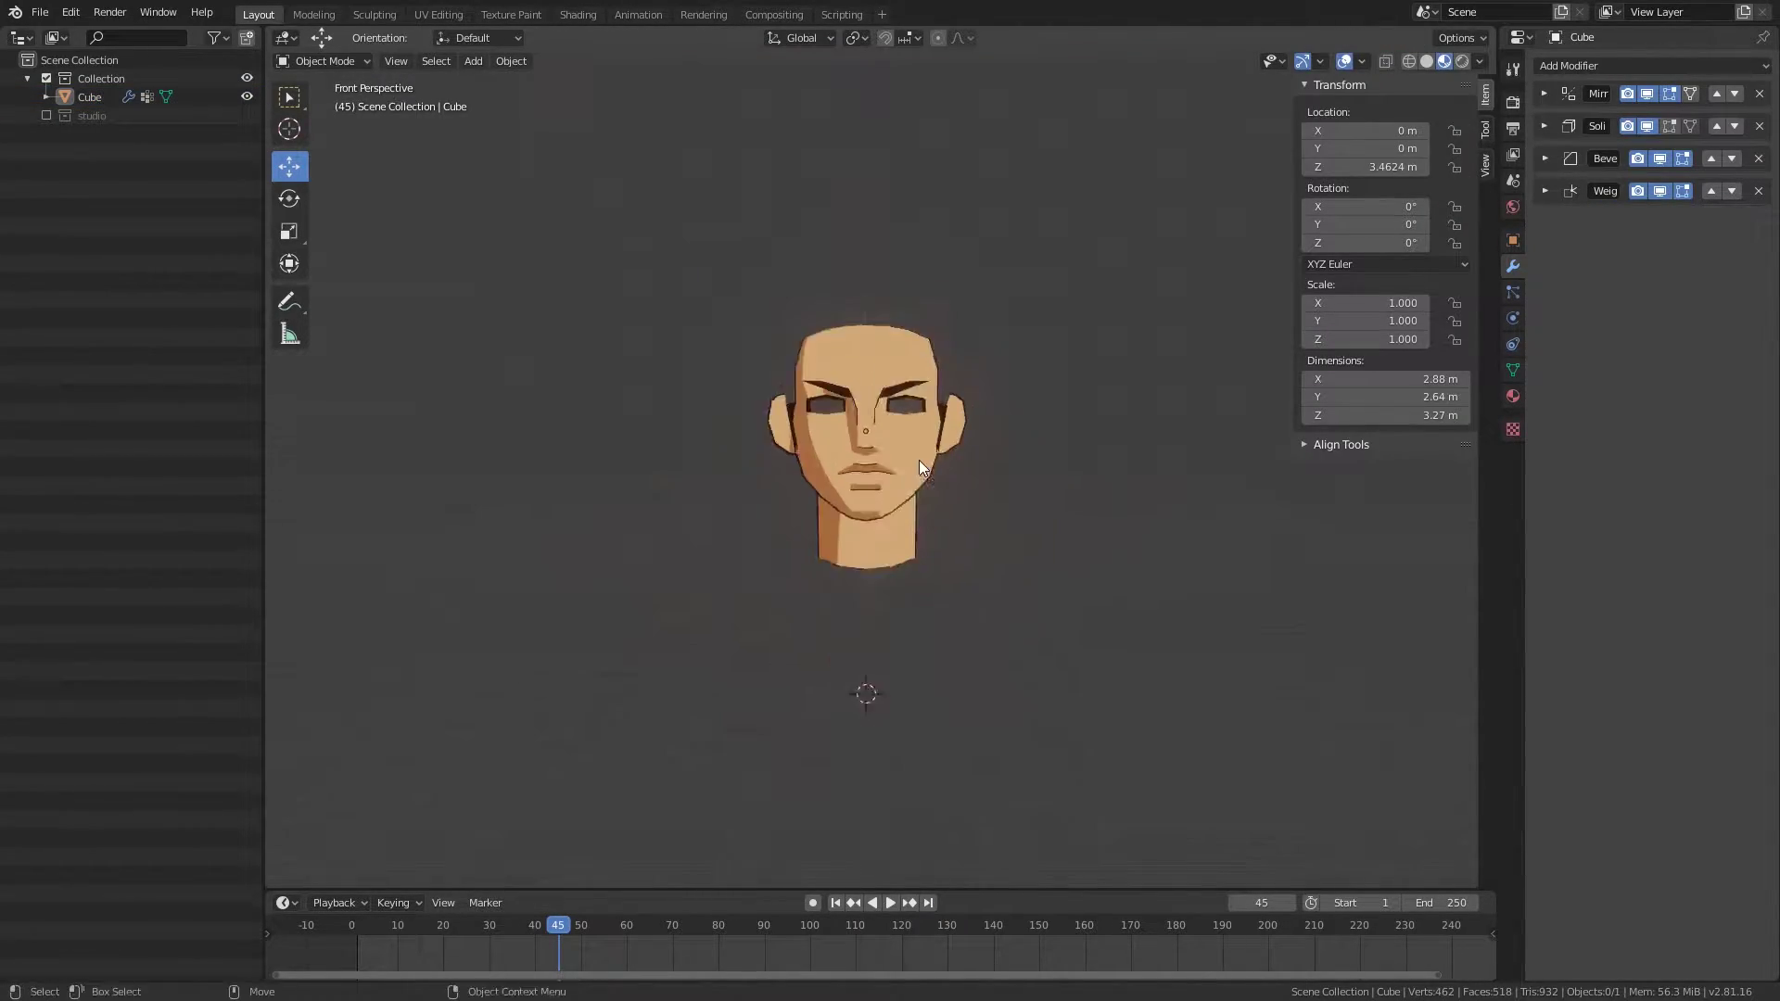
{"action": "scroll", "coordinate": [920, 464], "scroll_direction": "up", "scroll_amount": 4}
Step: Move a forehead vertex on the head mesh, then review the face in Object Mode
{"action": "left_click", "coordinate": [899, 410]}
{"action": "key", "text": "Tab"}
{"action": "mouse_move", "coordinate": [900, 410]}
{"action": "middle_mouse_down"}
{"action": "mouse_move", "coordinate": [1206, 478]}
{"action": "mouse_move", "coordinate": [936, 464]}
{"action": "middle_mouse_up"}
{"action": "scroll", "coordinate": [936, 463], "scroll_direction": "down", "scroll_amount": 1}
{"action": "left_click", "coordinate": [941, 248]}
{"action": "mouse_move", "coordinate": [941, 249]}
{"action": "middle_mouse_down"}
{"action": "mouse_move", "coordinate": [1061, 413]}
{"action": "mouse_move", "coordinate": [1049, 433]}
{"action": "mouse_move", "coordinate": [985, 329]}
{"action": "mouse_move", "coordinate": [1048, 463]}
{"action": "mouse_move", "coordinate": [983, 493]}
{"action": "mouse_move", "coordinate": [1040, 486]}
{"action": "middle_mouse_up"}
{"action": "left_click", "coordinate": [964, 331]}
{"action": "scroll", "coordinate": [964, 331], "scroll_direction": "down", "scroll_amount": 3}
{"action": "scroll", "coordinate": [964, 331], "scroll_direction": "up", "scroll_amount": 3}
{"action": "key", "text": "Tab"}
Step: Grab-move a cheek vertex to reshape the side of the face
{"action": "scroll", "coordinate": [985, 498], "scroll_direction": "down", "scroll_amount": 5}
{"action": "mouse_move", "coordinate": [857, 480]}
{"action": "middle_mouse_down", "text": "alt"}
{"action": "mouse_move", "coordinate": [967, 470]}
{"action": "mouse_move", "coordinate": [931, 526]}
{"action": "middle_mouse_up", "text": "alt"}
{"action": "key", "text": "Tab"}
{"action": "scroll", "coordinate": [932, 438], "scroll_direction": "up", "scroll_amount": 3}
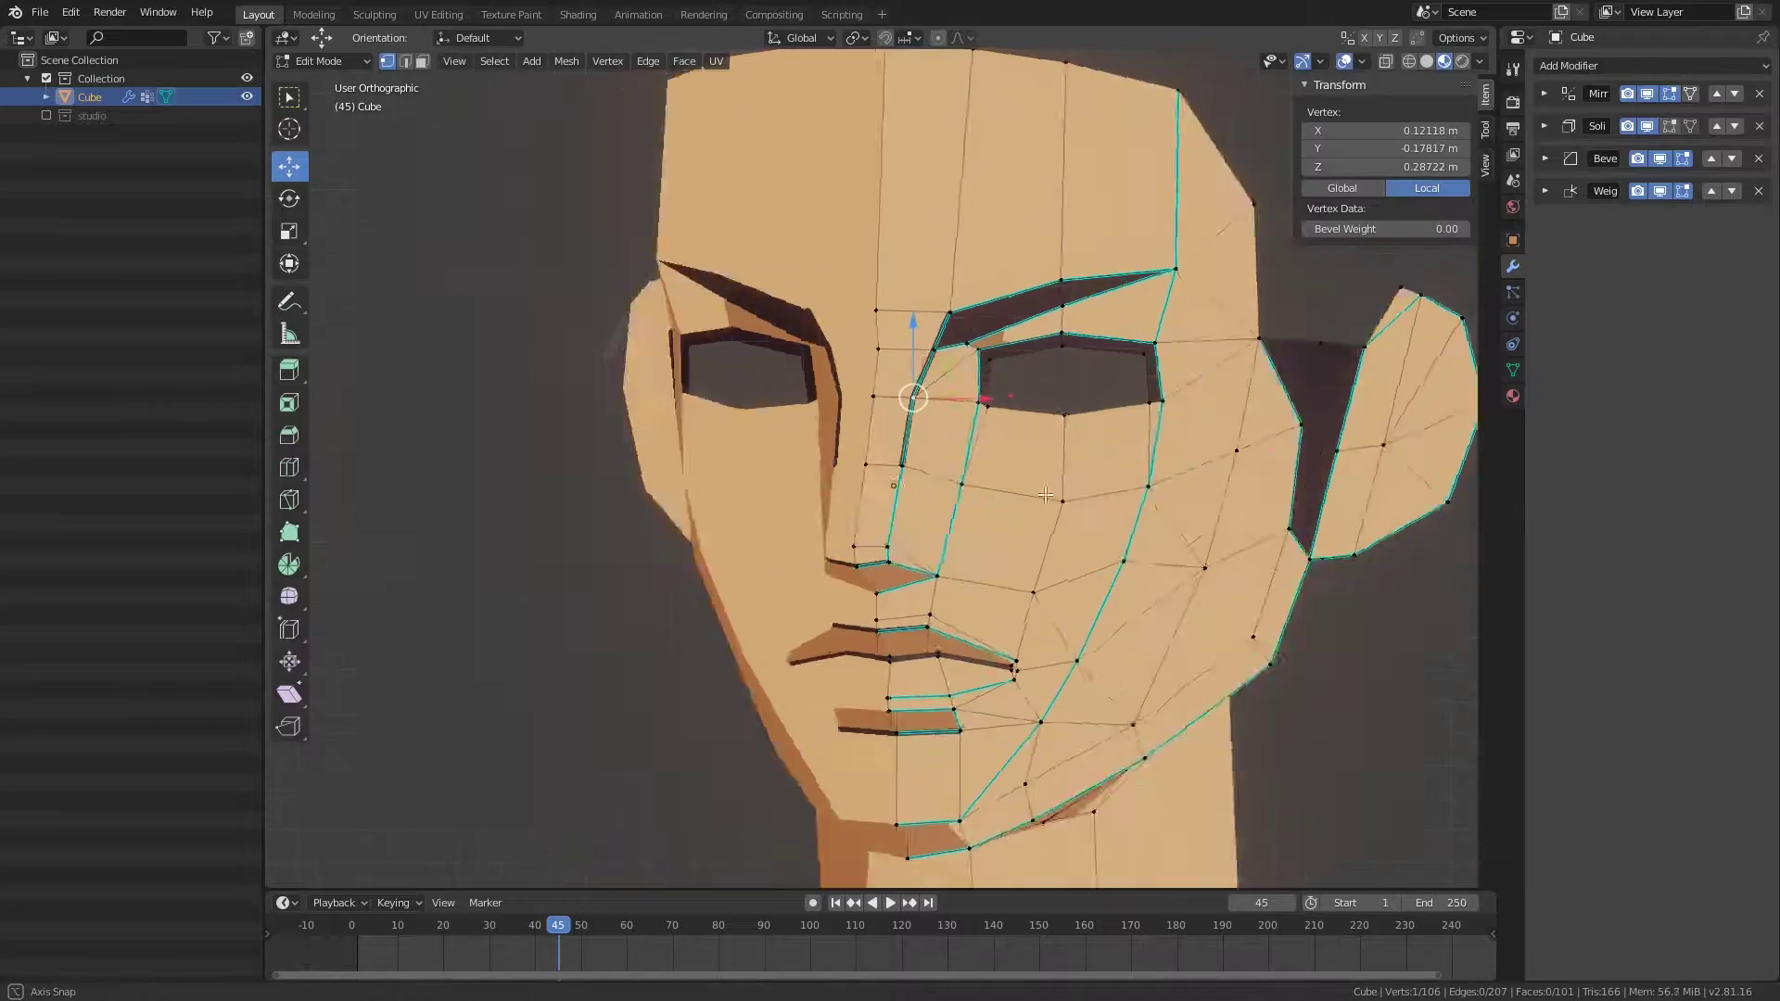
{"action": "mouse_move", "coordinate": [932, 438]}
{"action": "middle_mouse_down", "text": "alt"}
{"action": "mouse_move", "coordinate": [941, 404]}
{"action": "mouse_move", "coordinate": [1017, 331]}
{"action": "mouse_move", "coordinate": [994, 297]}
{"action": "mouse_move", "coordinate": [973, 337]}
{"action": "middle_mouse_up", "text": "alt"}
{"action": "scroll", "coordinate": [940, 405], "scroll_direction": "up", "scroll_amount": 3}
{"action": "key", "text": "g"}
{"action": "left_click", "coordinate": [1095, 352]}
{"action": "key", "text": "shift+z"}
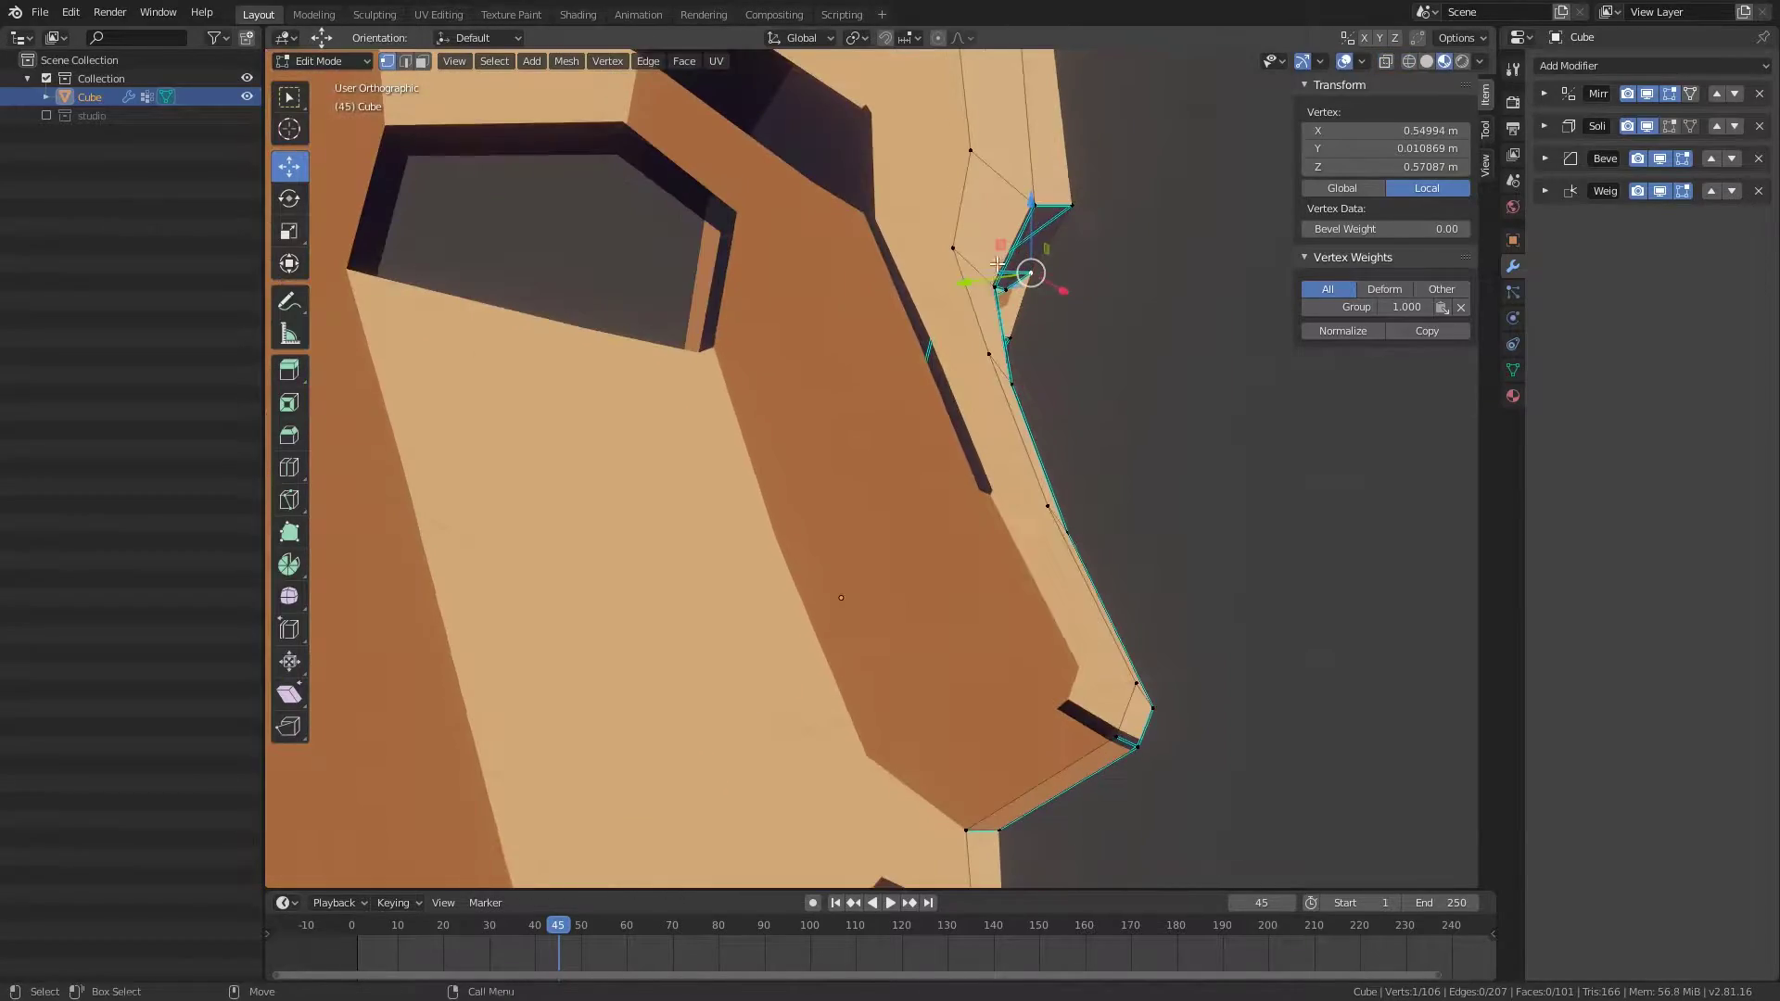
Step: Switch to edge select and adjust an edge along the eyebrow
{"action": "mouse_move", "coordinate": [1096, 351]}
{"action": "middle_mouse_down"}
{"action": "mouse_move", "coordinate": [707, 418]}
{"action": "mouse_move", "coordinate": [1156, 354]}
{"action": "middle_mouse_up"}
{"action": "scroll", "coordinate": [1157, 353], "scroll_direction": "down", "scroll_amount": 5}
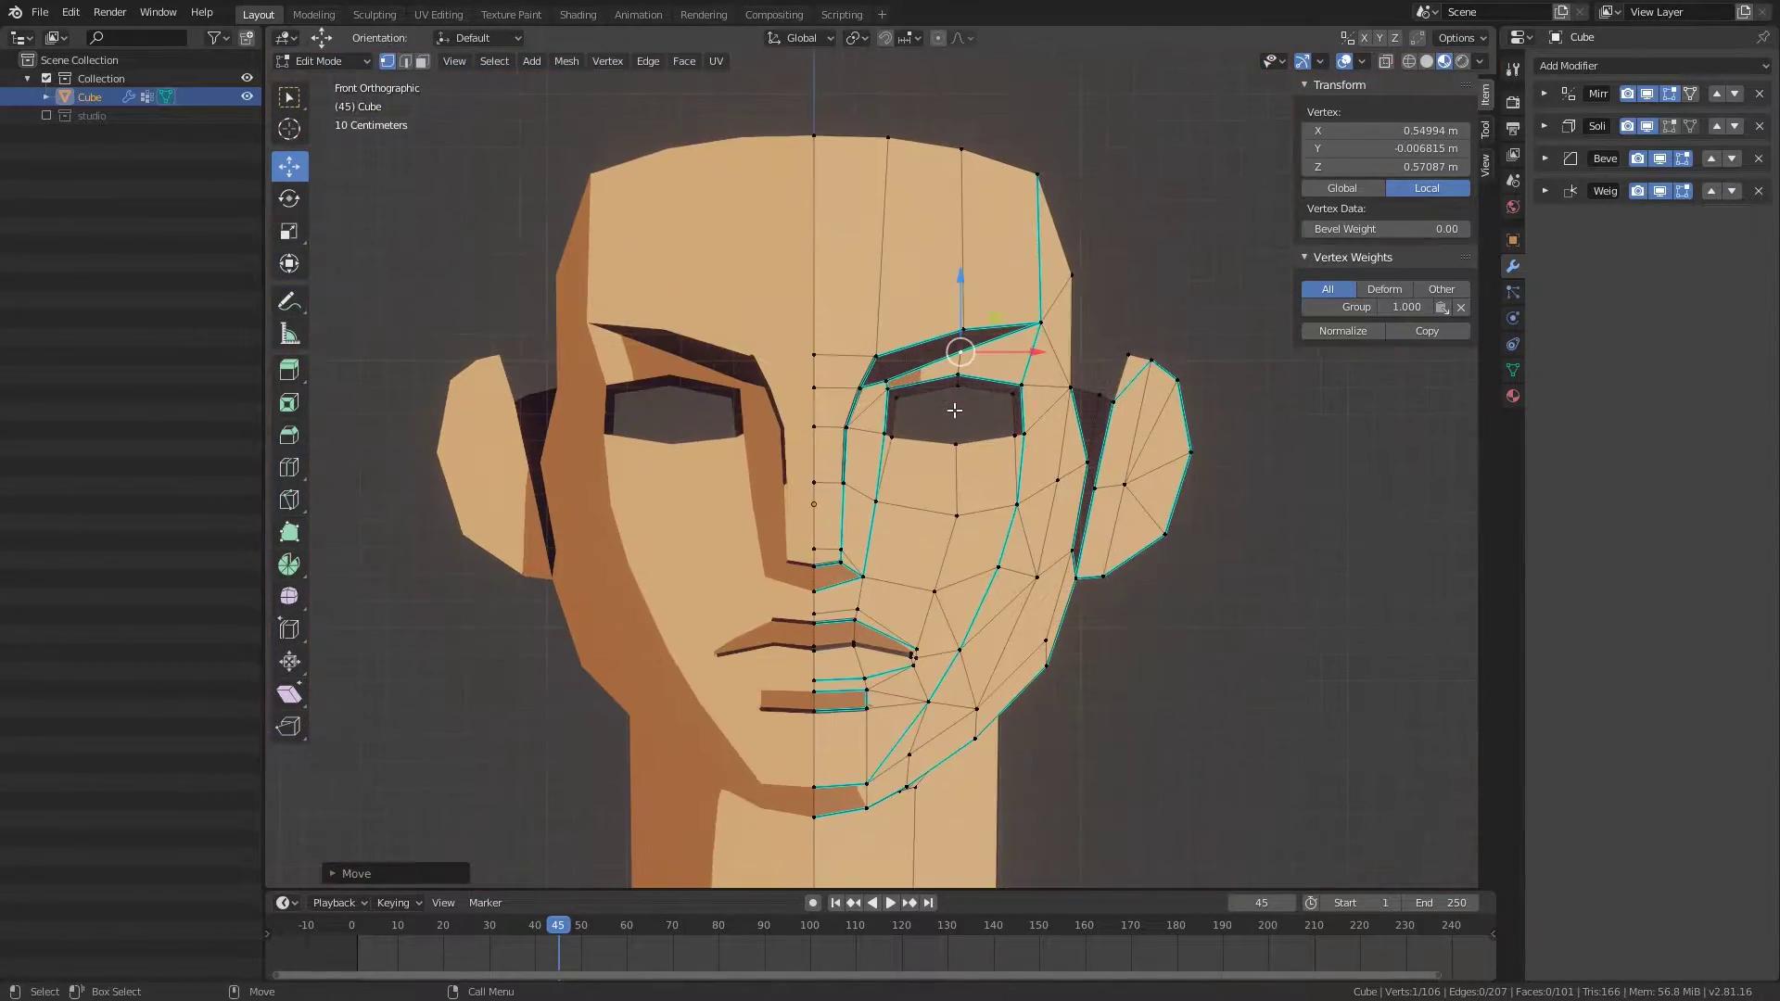
{"action": "scroll", "coordinate": [1157, 354], "scroll_direction": "down", "scroll_amount": 2}
{"action": "scroll", "coordinate": [831, 408], "scroll_direction": "up", "scroll_amount": 7}
{"action": "middle_click_drag", "start_coordinate": [831, 408], "coordinate": [860, 371], "text": "shift"}
{"action": "key", "text": "2"}
{"action": "left_click", "coordinate": [886, 295]}
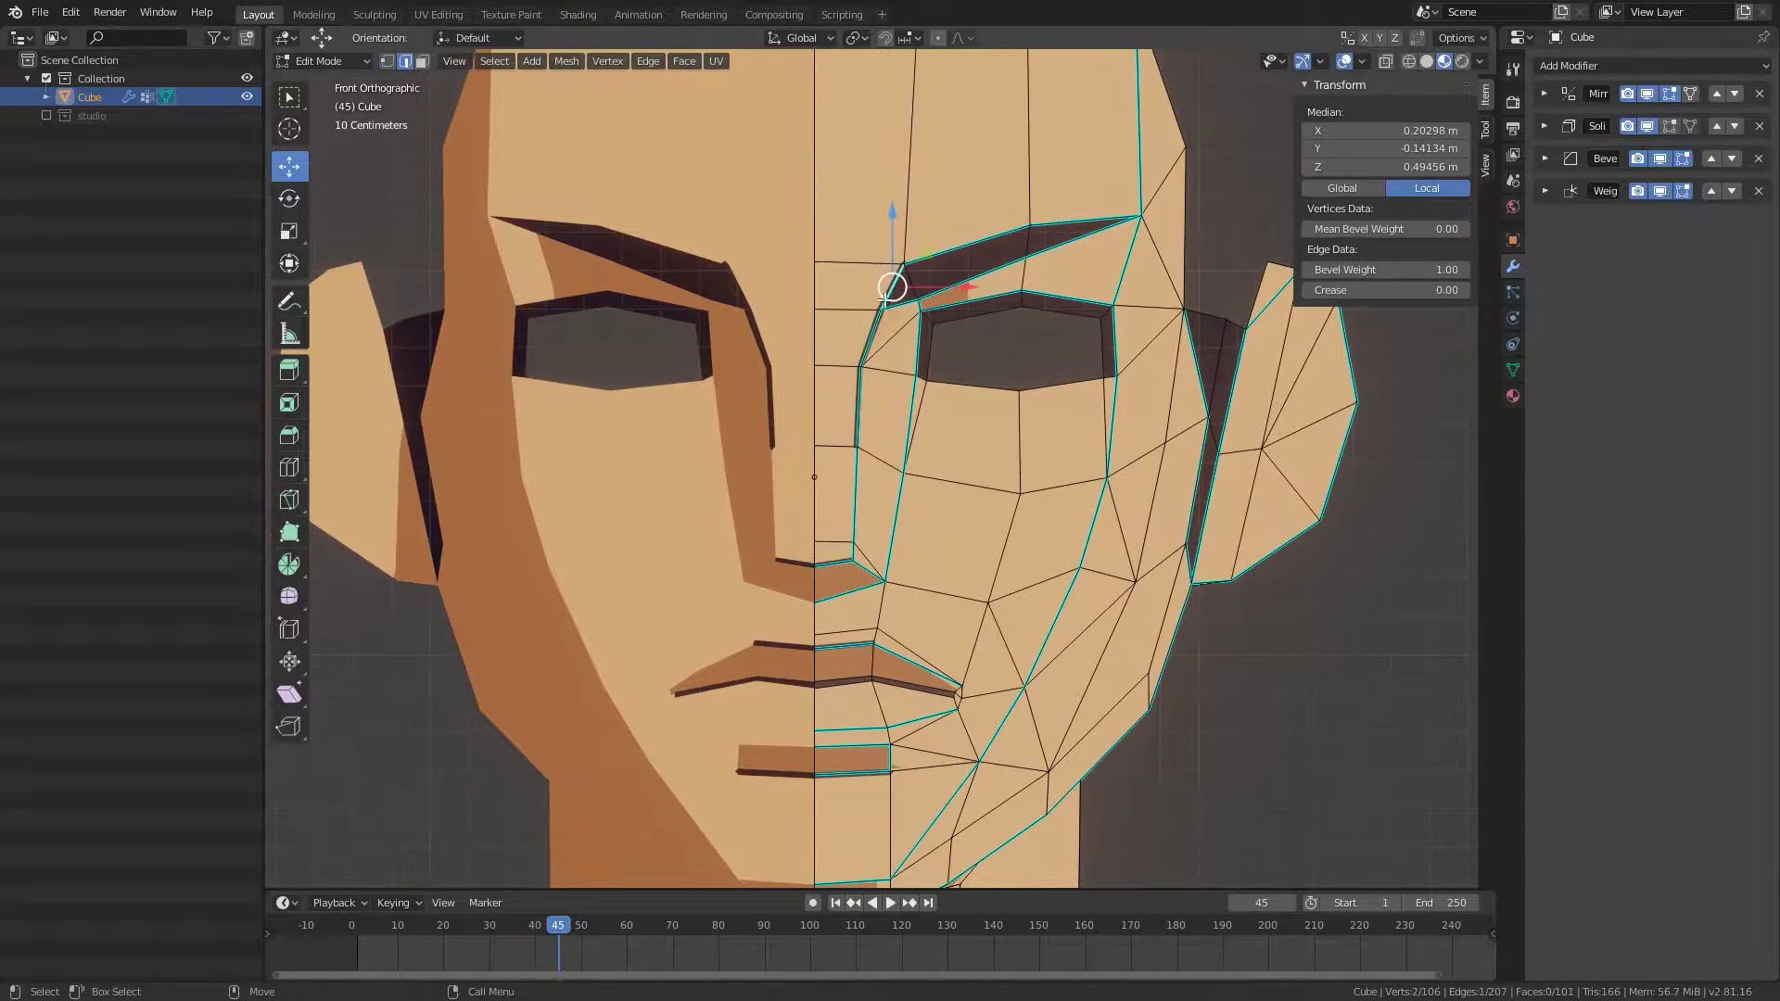
{"action": "left_click", "coordinate": [908, 421]}
{"action": "scroll", "coordinate": [954, 397], "scroll_direction": "down", "scroll_amount": 3}
{"action": "key", "text": "Tab"}
Step: Select an edge at the mouth and mark it sharp
{"action": "scroll", "coordinate": [936, 509], "scroll_direction": "down", "scroll_amount": 4}
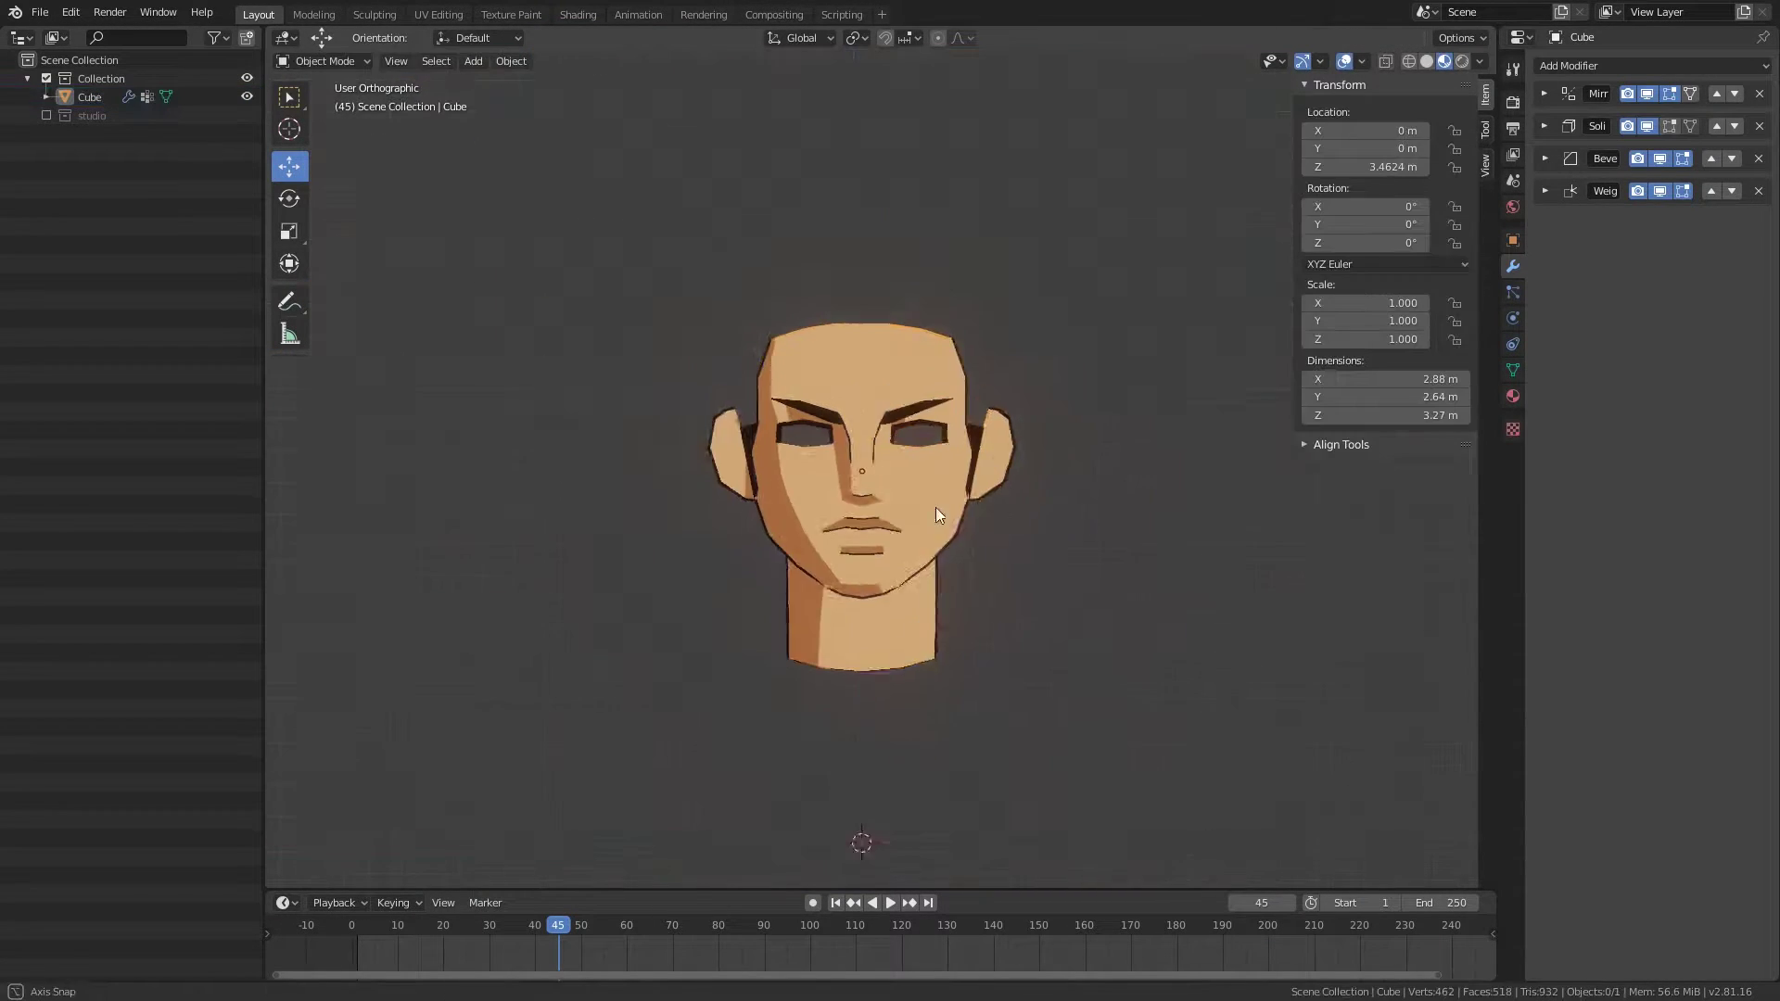
{"action": "middle_click_drag", "start_coordinate": [937, 509], "coordinate": [799, 514]}
{"action": "middle_click_drag", "start_coordinate": [910, 498], "coordinate": [853, 445]}
{"action": "scroll", "coordinate": [957, 538], "scroll_direction": "up", "scroll_amount": 3}
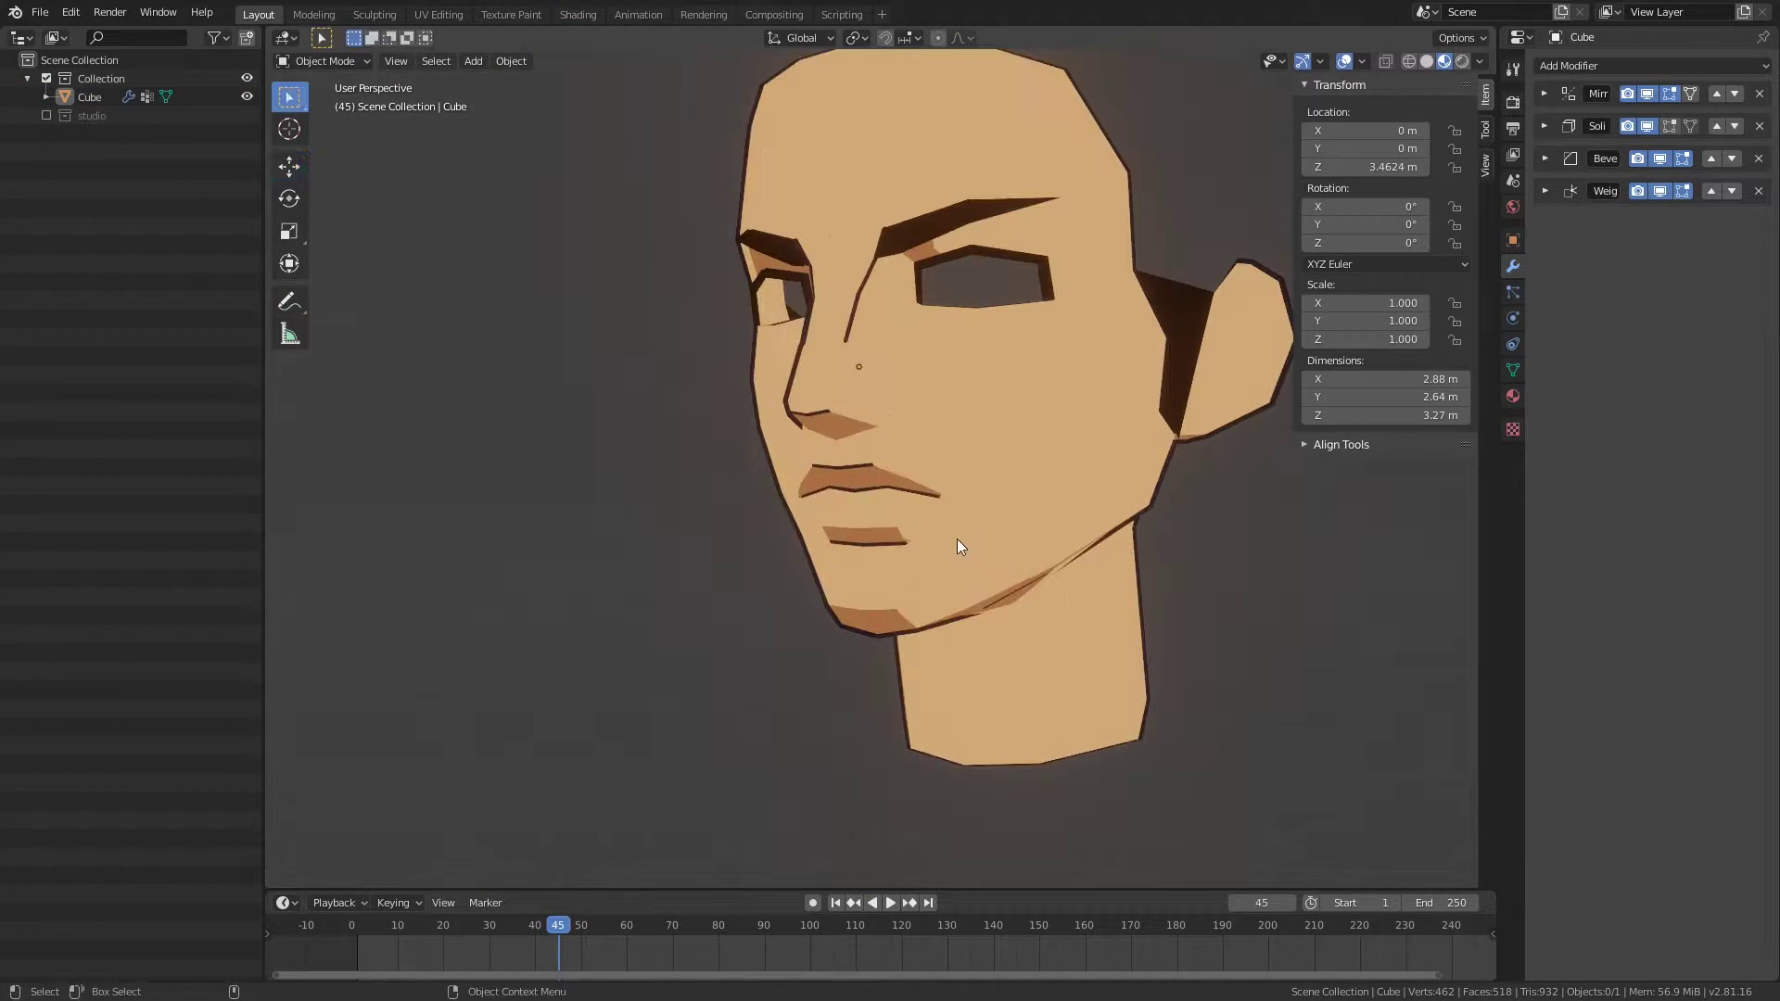
{"action": "key", "text": "Tab"}
{"action": "scroll", "coordinate": [957, 538], "scroll_direction": "up", "scroll_amount": 3}
{"action": "scroll", "coordinate": [913, 519], "scroll_direction": "up", "scroll_amount": 2}
{"action": "scroll", "coordinate": [914, 519], "scroll_direction": "down", "scroll_amount": 3}
{"action": "key", "text": "2"}
{"action": "left_click", "coordinate": [890, 474]}
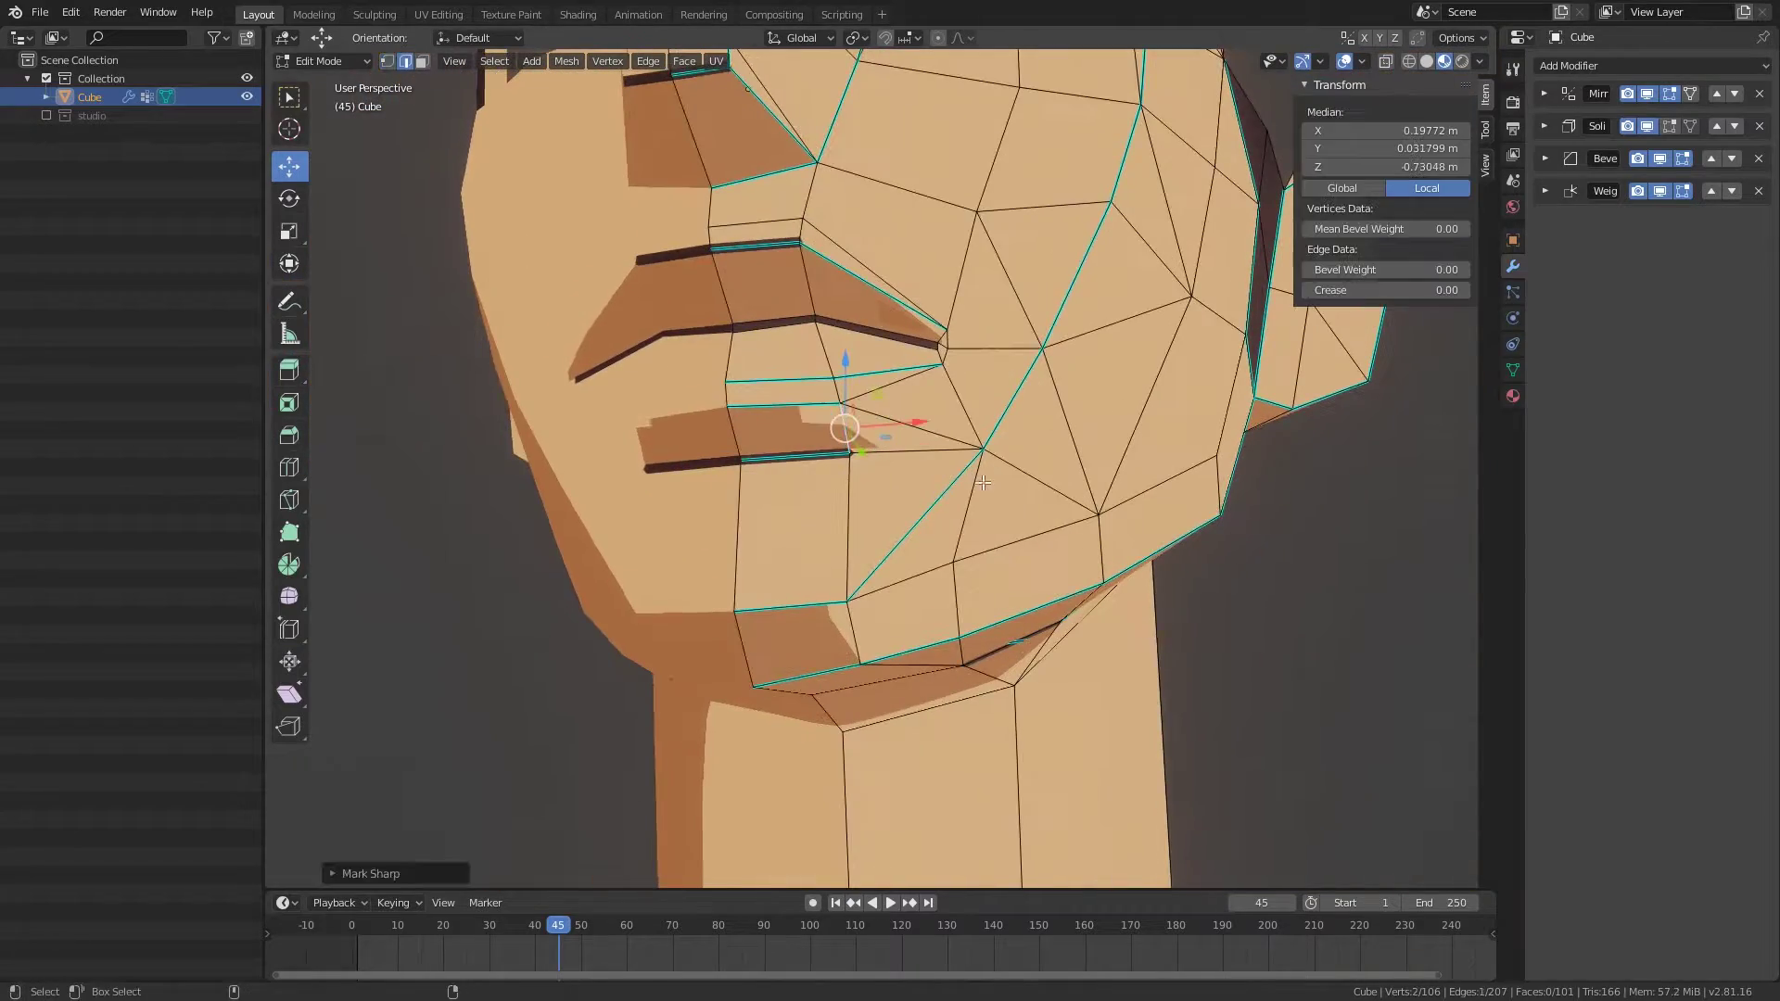
{"action": "scroll", "coordinate": [890, 474], "scroll_direction": "down", "scroll_amount": 3}
Step: Orbit the head to check the sharp mouth edge outside Edit Mode
{"action": "middle_click_drag", "start_coordinate": [827, 519], "coordinate": [805, 524]}
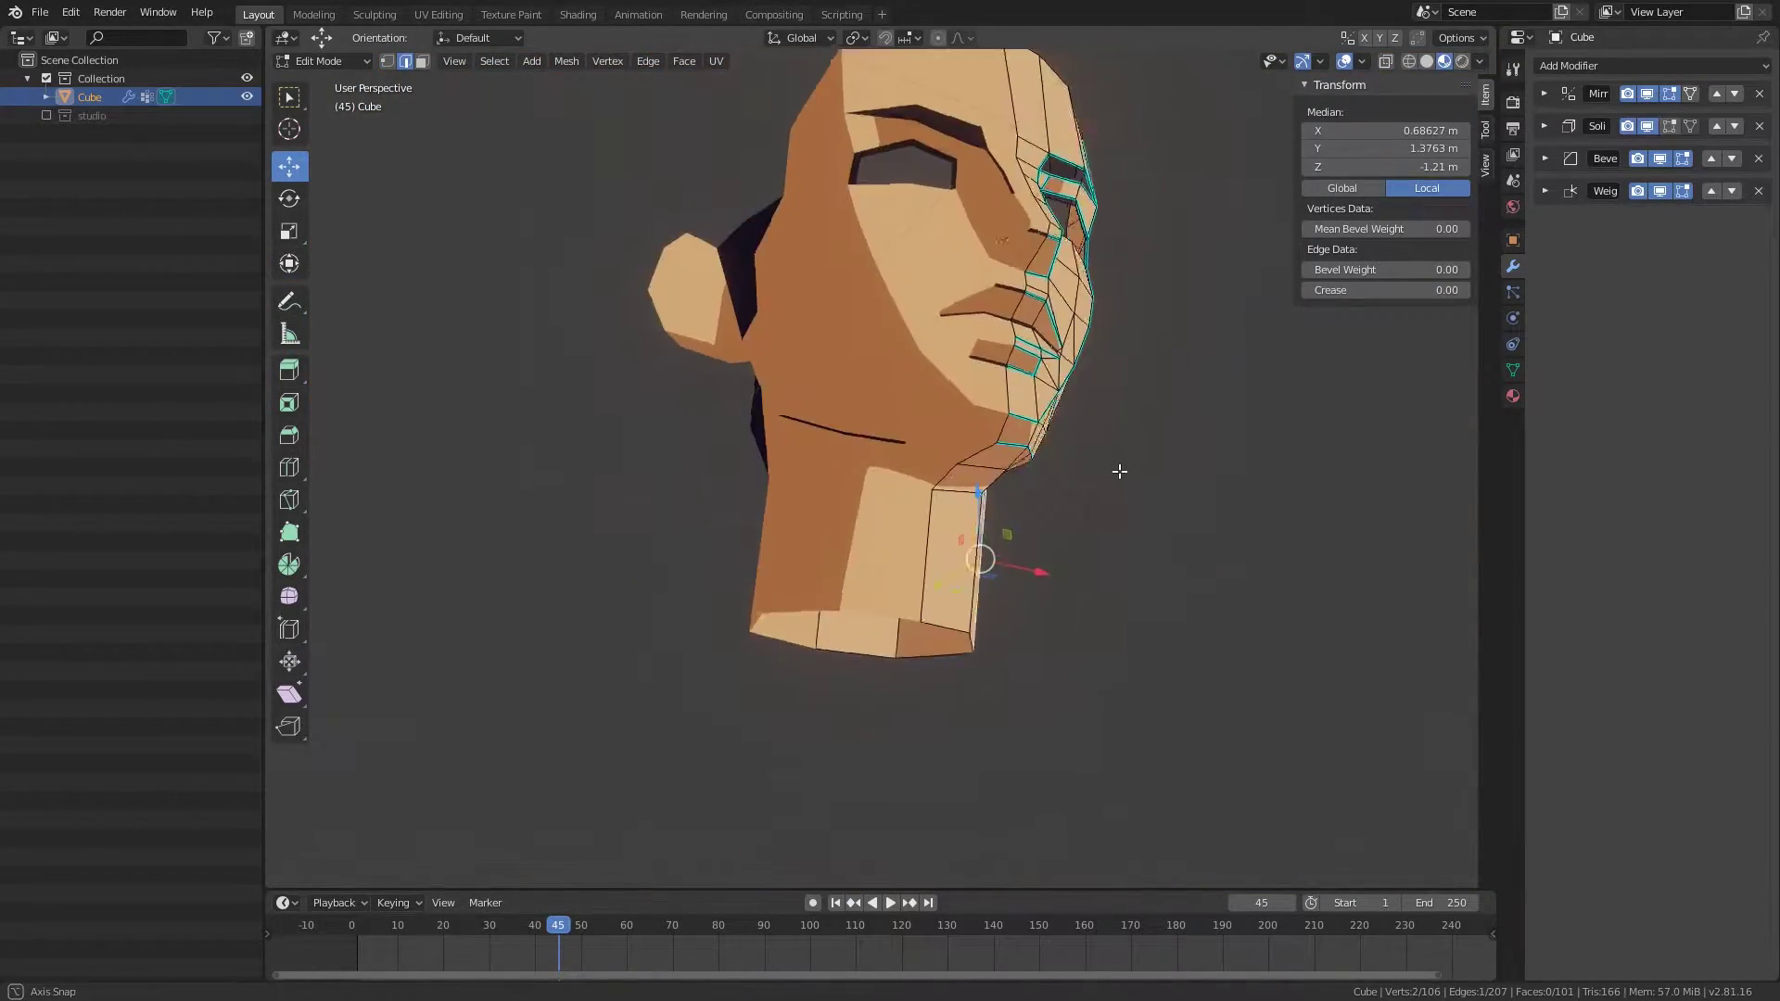
{"action": "middle_click_drag", "start_coordinate": [1120, 471], "coordinate": [1037, 538]}
{"action": "key", "text": "Tab"}
{"action": "scroll", "coordinate": [1036, 538], "scroll_direction": "down", "scroll_amount": 3}
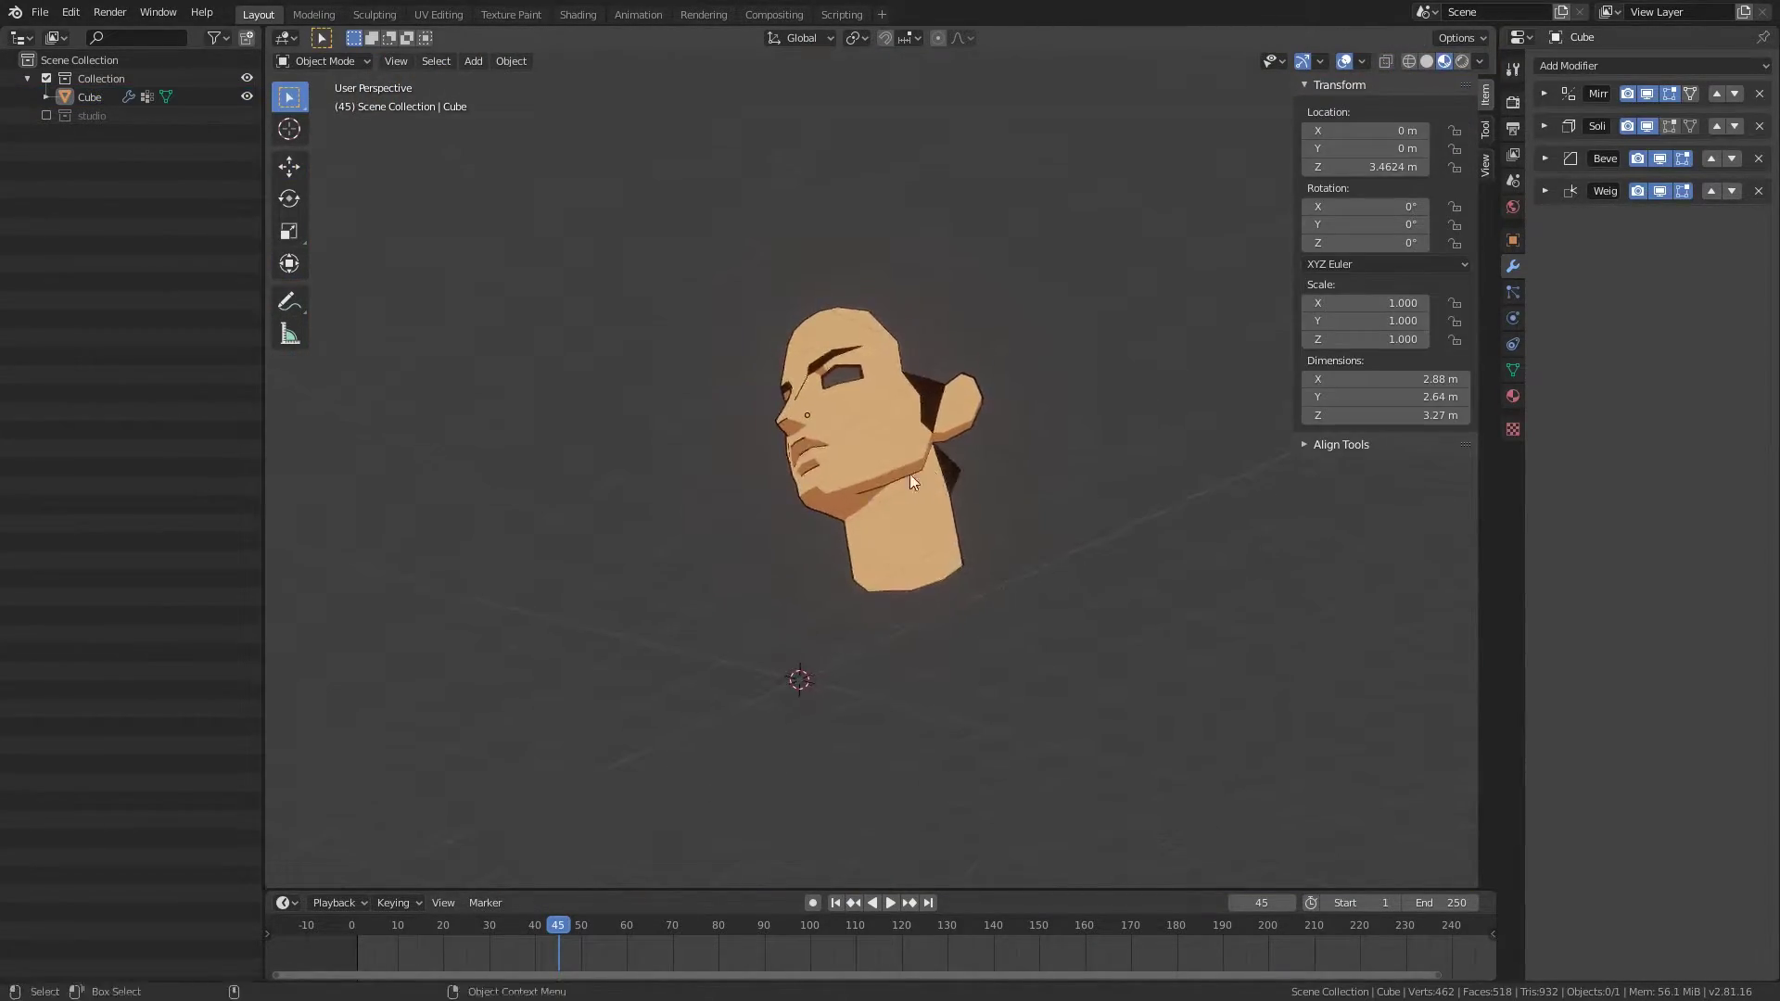
Step: Join two jaw vertices with a new edge using J, then undo it
{"action": "key", "text": "Tab"}
{"action": "scroll", "coordinate": [910, 475], "scroll_direction": "up", "scroll_amount": 3}
{"action": "mouse_move", "coordinate": [910, 475]}
{"action": "middle_mouse_down"}
{"action": "mouse_move", "coordinate": [896, 529]}
{"action": "mouse_move", "coordinate": [808, 499]}
{"action": "mouse_move", "coordinate": [1123, 602]}
{"action": "middle_mouse_up"}
{"action": "key", "text": "j"}
{"action": "key", "text": "Tab"}
{"action": "scroll", "coordinate": [1124, 603], "scroll_direction": "down", "scroll_amount": 4}
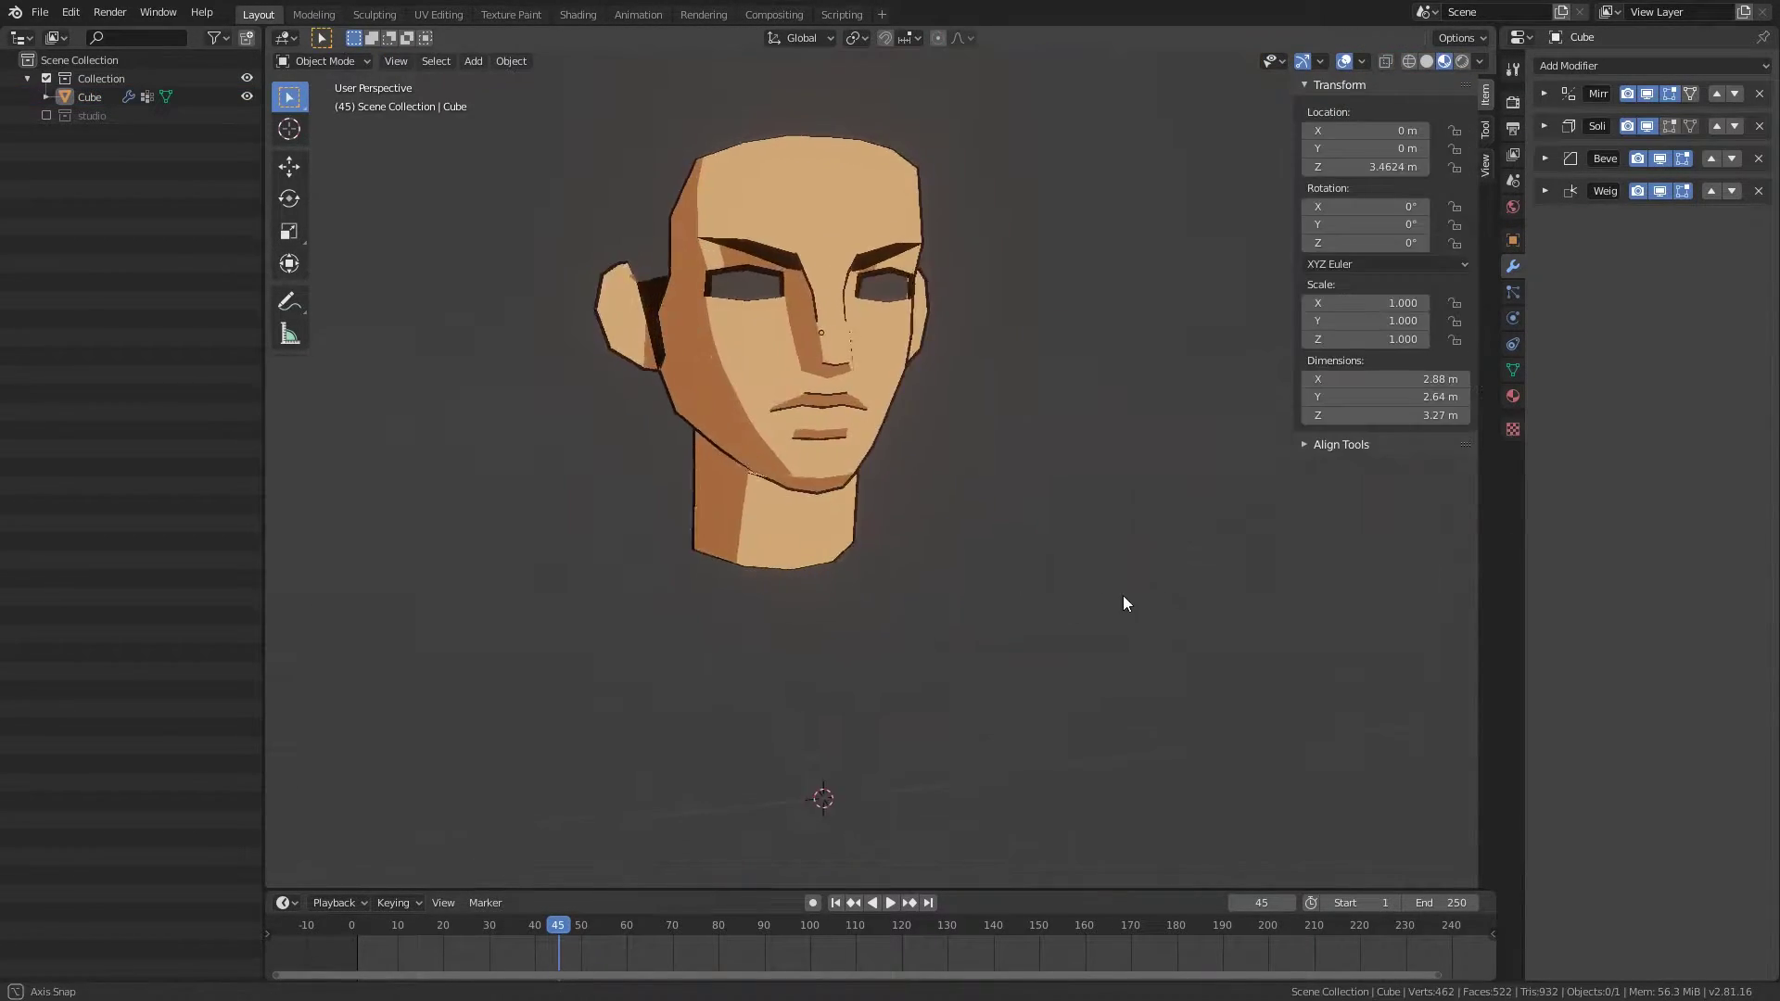
{"action": "key", "text": "Tab"}
{"action": "scroll", "coordinate": [944, 556], "scroll_direction": "up", "scroll_amount": 4}
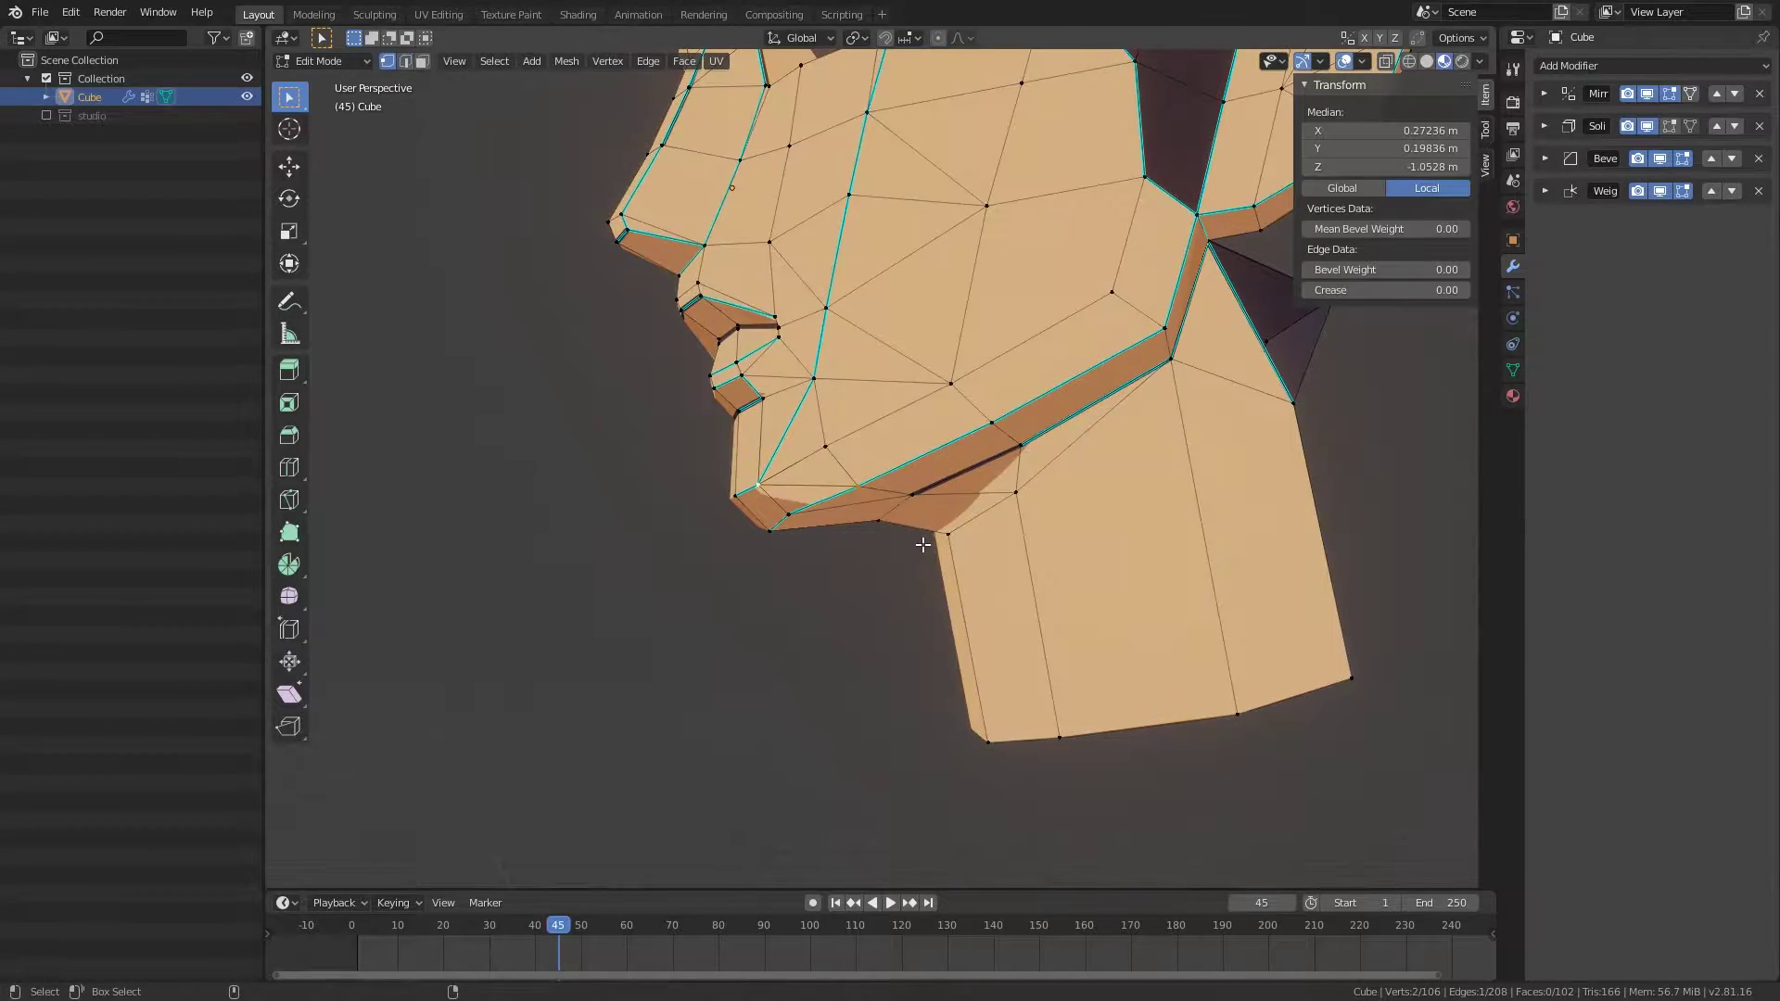
{"action": "middle_click_drag", "start_coordinate": [922, 545], "coordinate": [781, 533]}
{"action": "key", "text": "ctrl+z"}
Step: Lower the chin vertex slightly along Z from the right side view
{"action": "key", "text": "KP_1"}
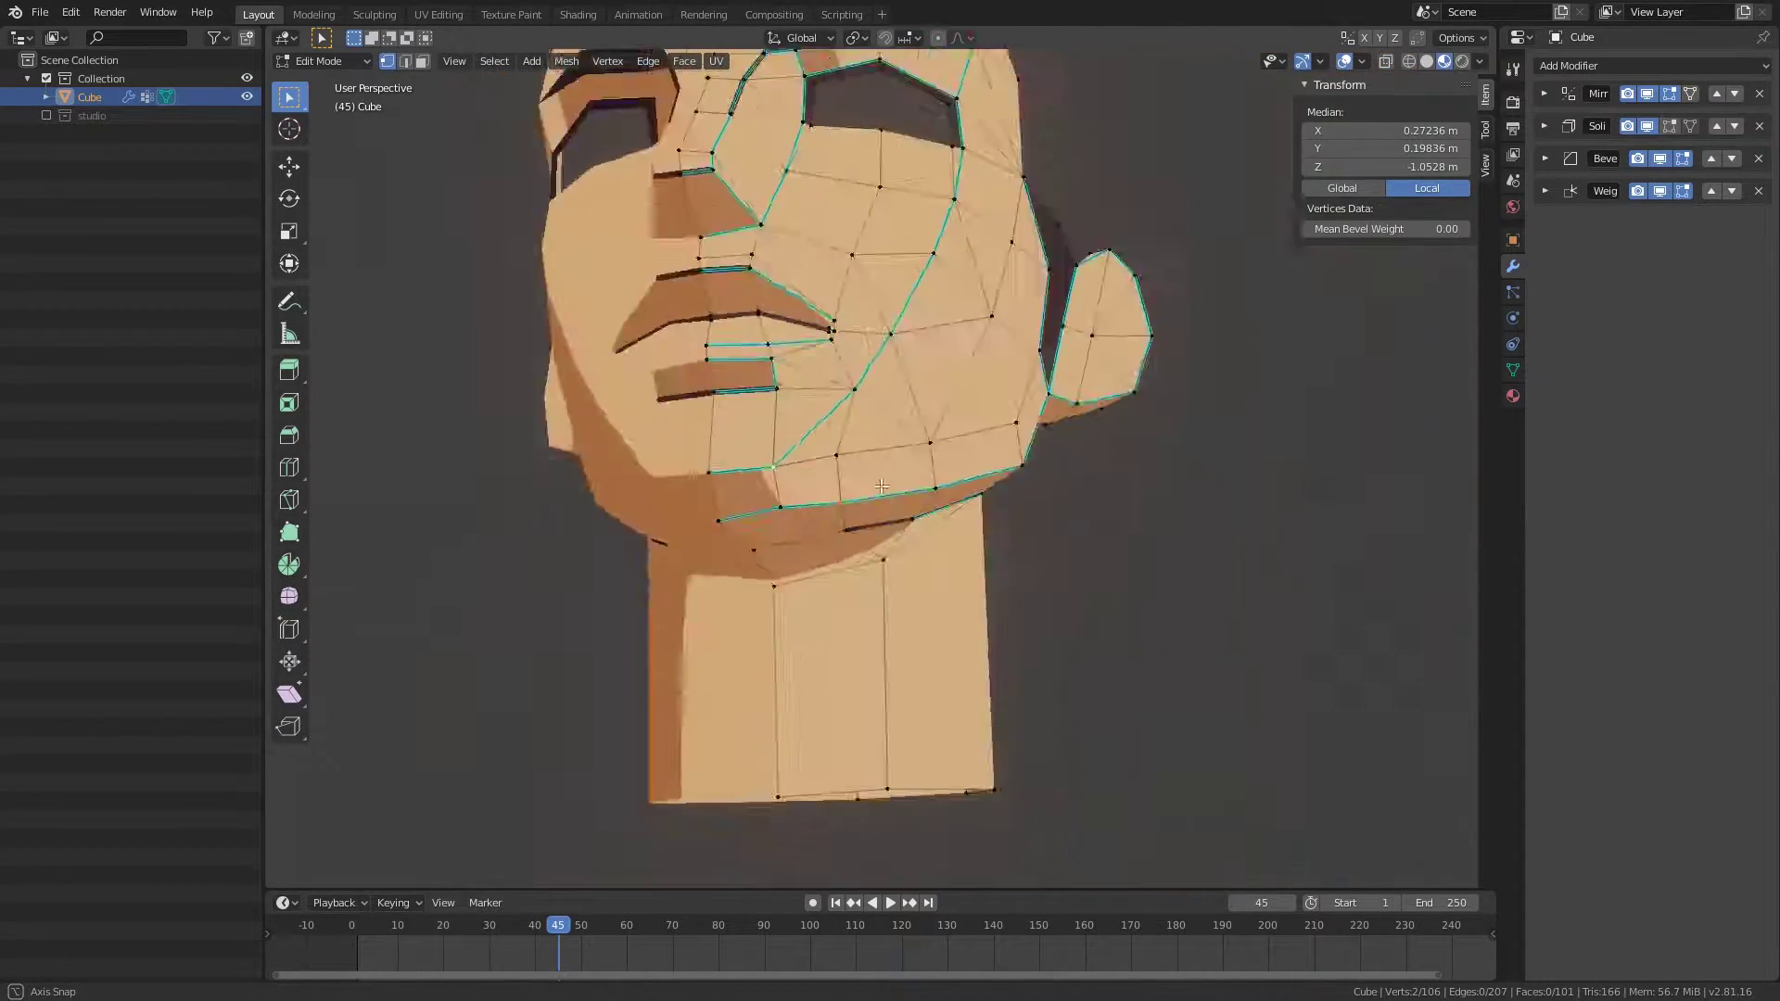
{"action": "key", "text": "KP_3"}
{"action": "key", "text": "g"}
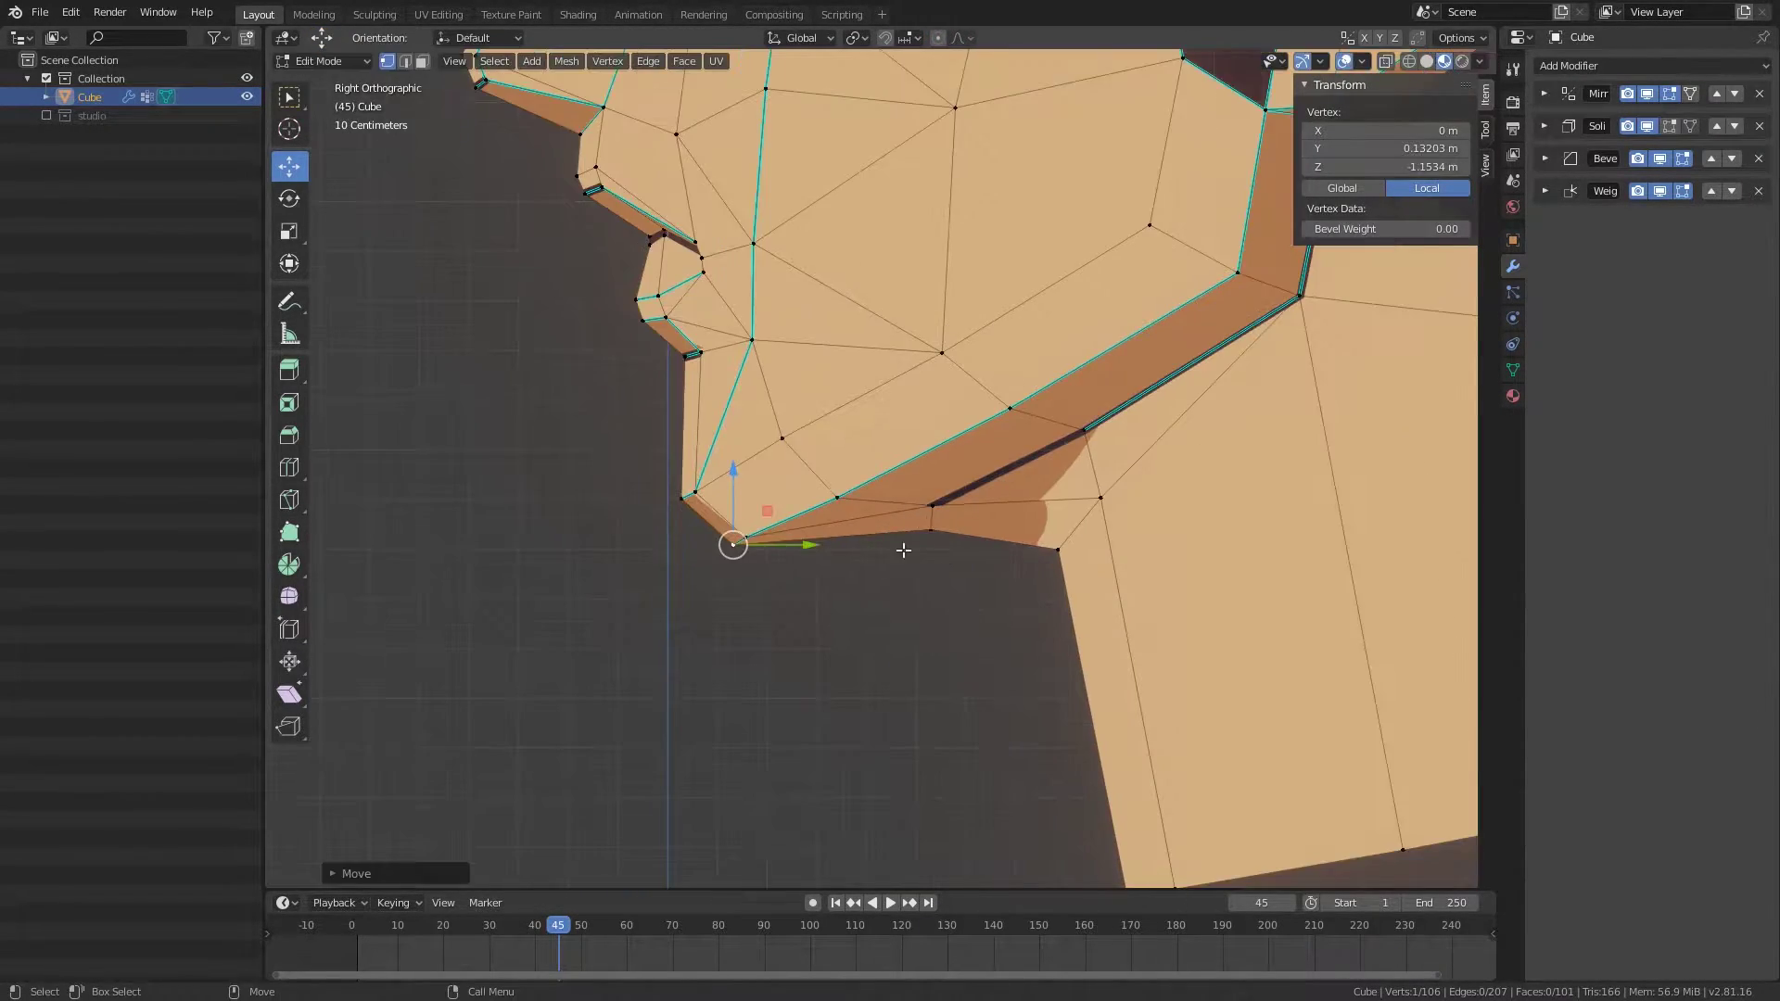
{"action": "key", "text": "z"}
{"action": "left_click_drag", "start_coordinate": [1047, 381], "coordinate": [1047, 386]}
{"action": "scroll", "coordinate": [1020, 445], "scroll_direction": "down", "scroll_amount": 2}
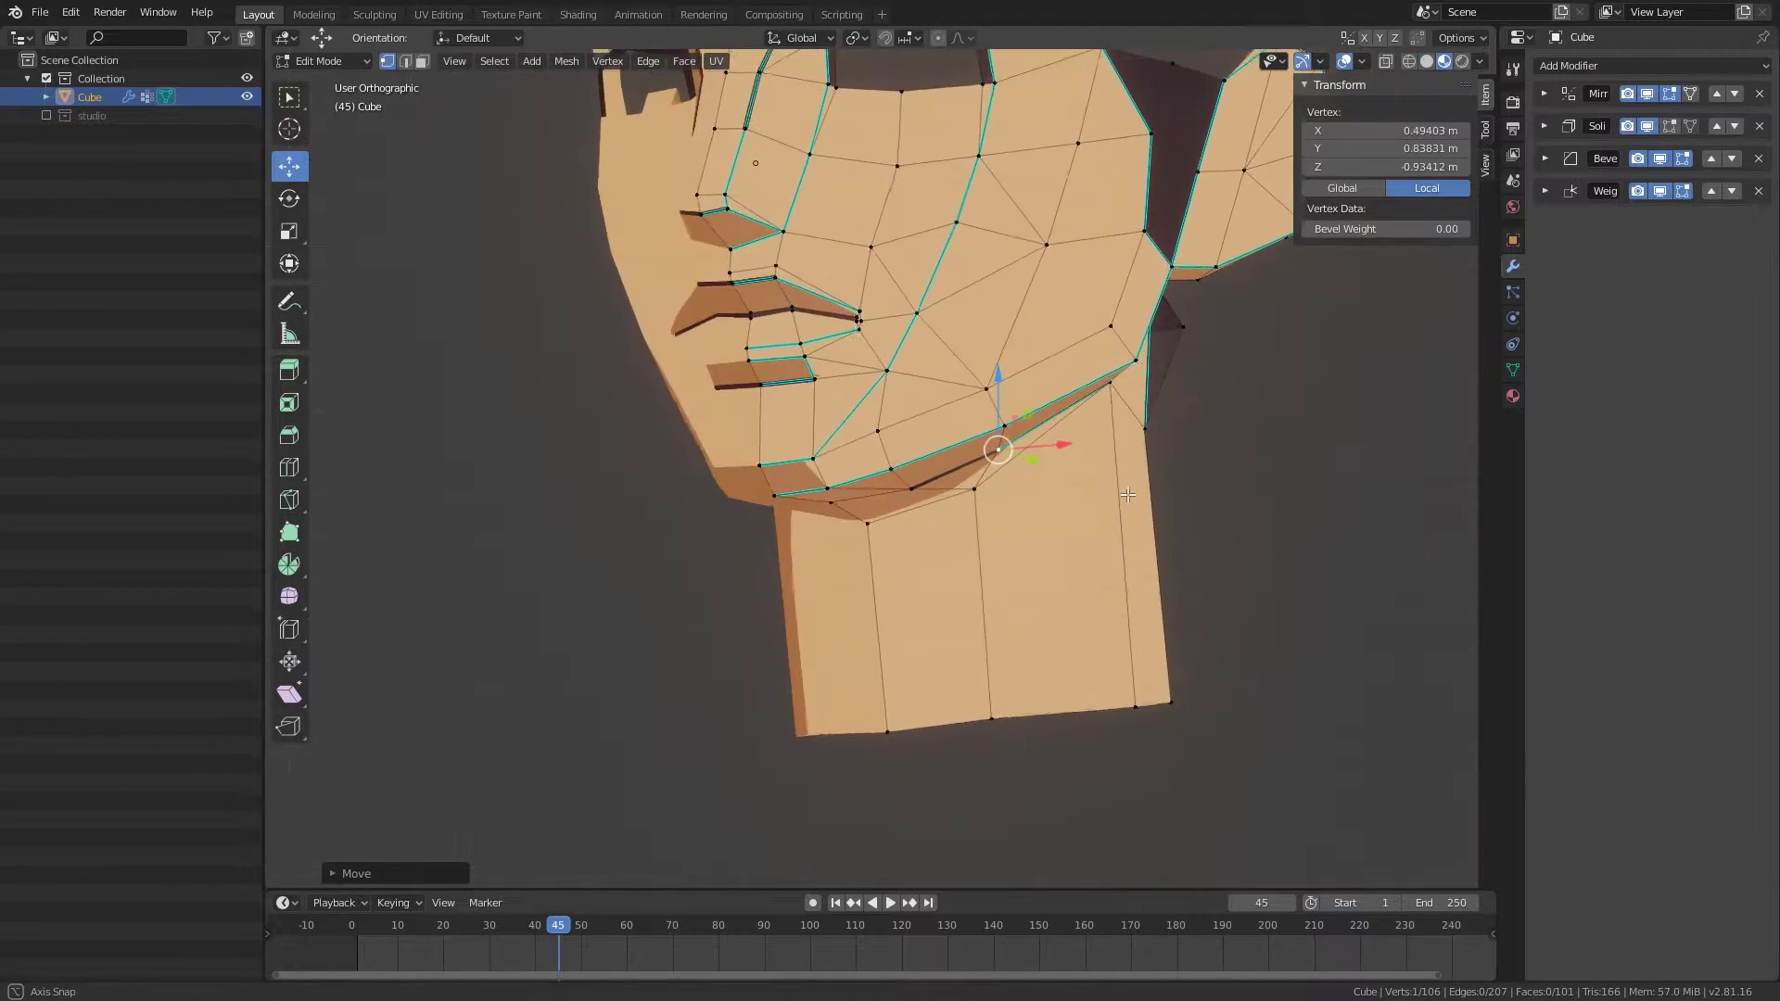
{"action": "scroll", "coordinate": [991, 509], "scroll_direction": "up", "scroll_amount": 1}
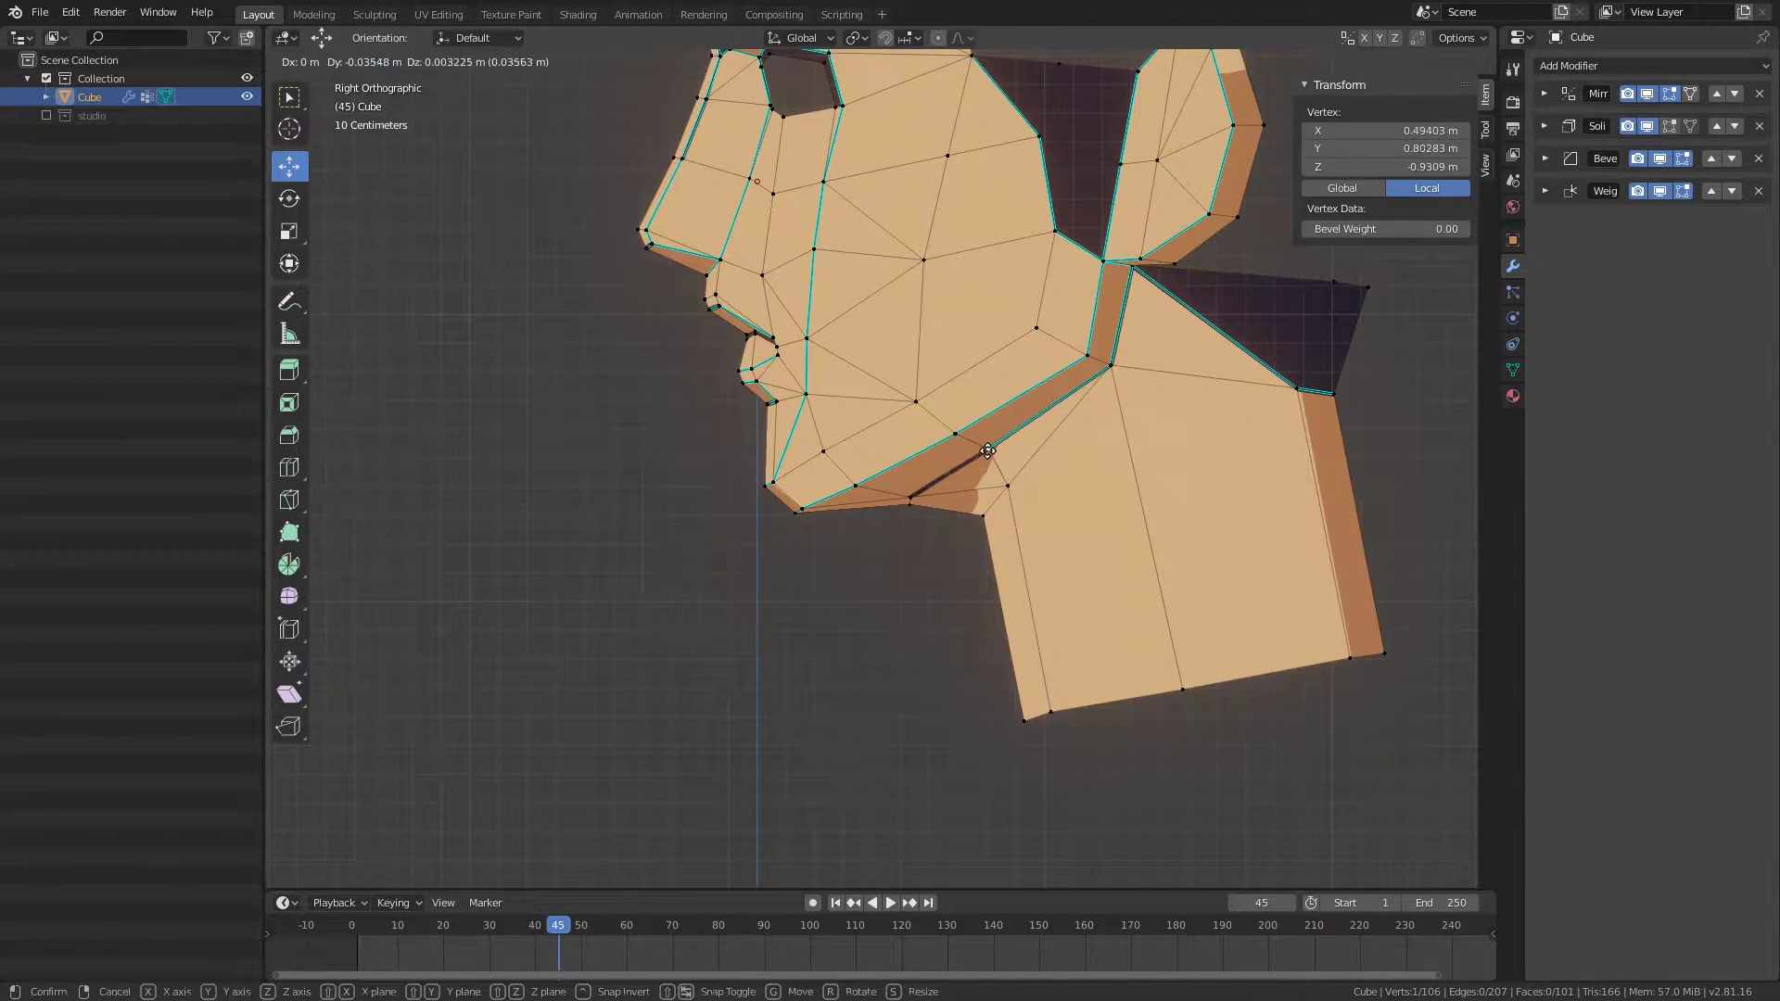
{"action": "left_click", "coordinate": [919, 582]}
Step: Orbit around the head, toggling Edit Mode to review the reshaped jawline
{"action": "mouse_move", "coordinate": [890, 569]}
{"action": "middle_mouse_down"}
{"action": "mouse_move", "coordinate": [822, 687]}
{"action": "mouse_move", "coordinate": [846, 596]}
{"action": "mouse_move", "coordinate": [845, 664]}
{"action": "mouse_move", "coordinate": [1129, 600]}
{"action": "middle_mouse_up"}
{"action": "scroll", "coordinate": [1091, 521], "scroll_direction": "down", "scroll_amount": 3}
{"action": "key", "text": "Tab"}
{"action": "middle_click_drag", "start_coordinate": [1091, 521], "coordinate": [918, 547]}
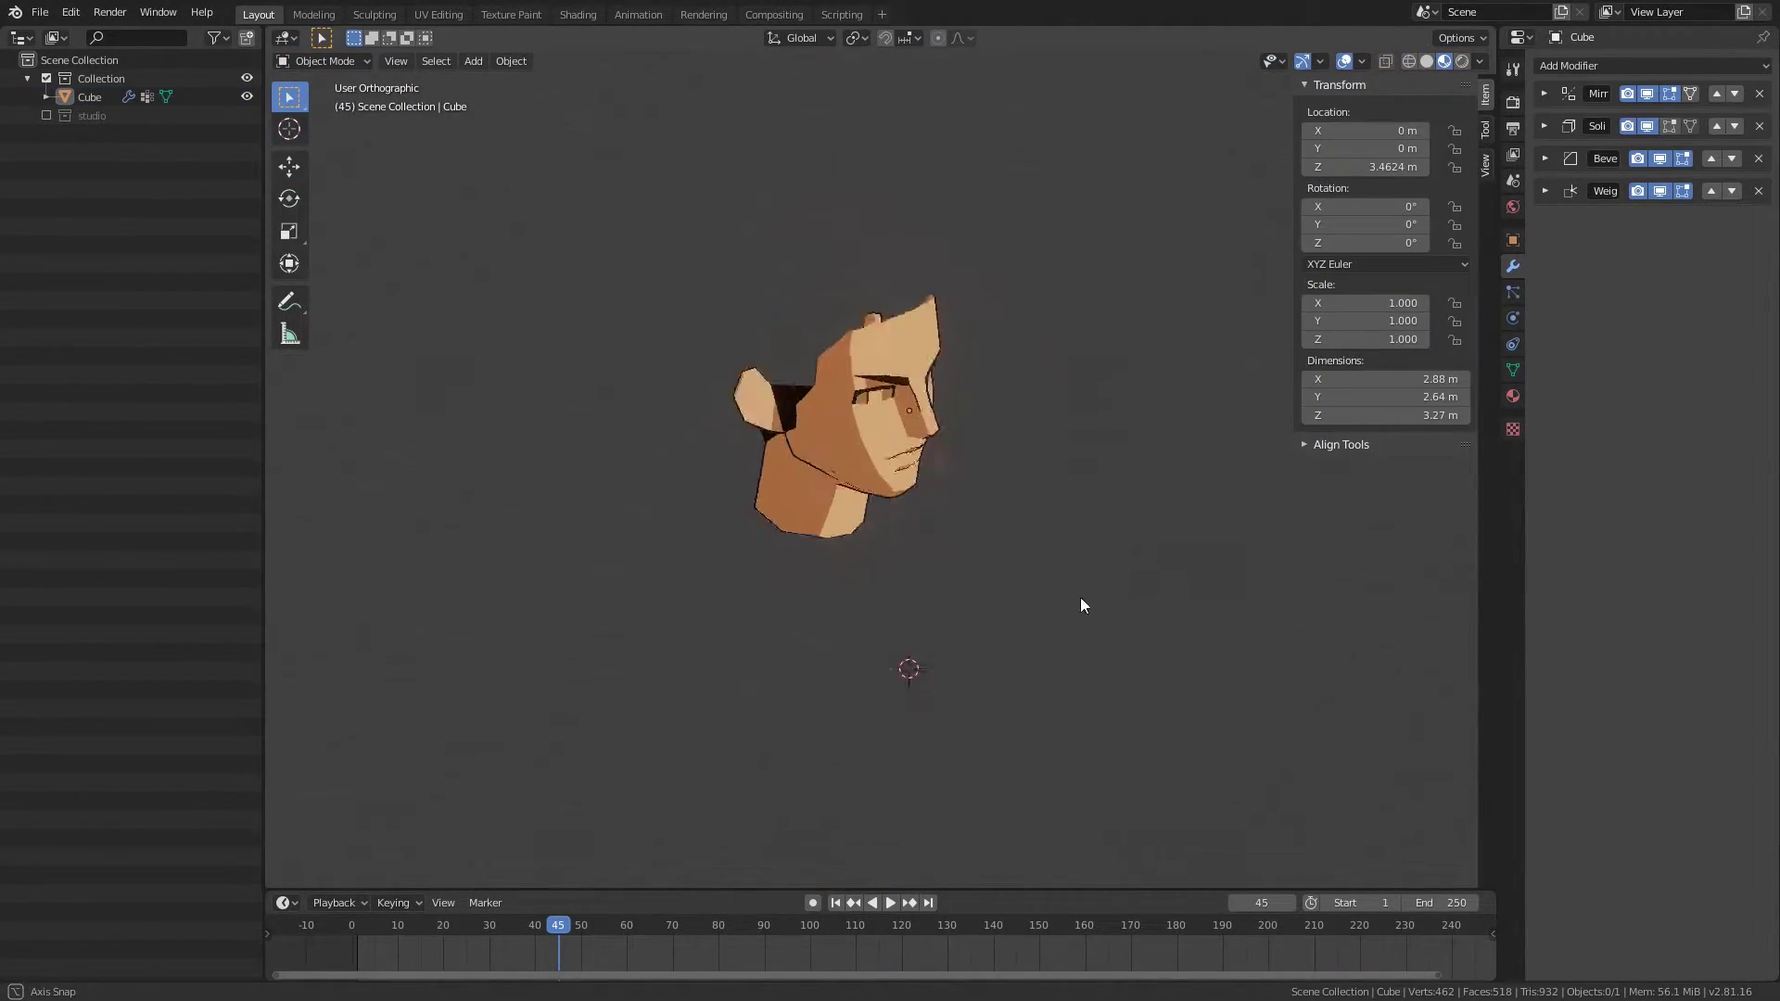
{"action": "middle_click_drag", "start_coordinate": [1082, 599], "coordinate": [959, 484], "text": "alt"}
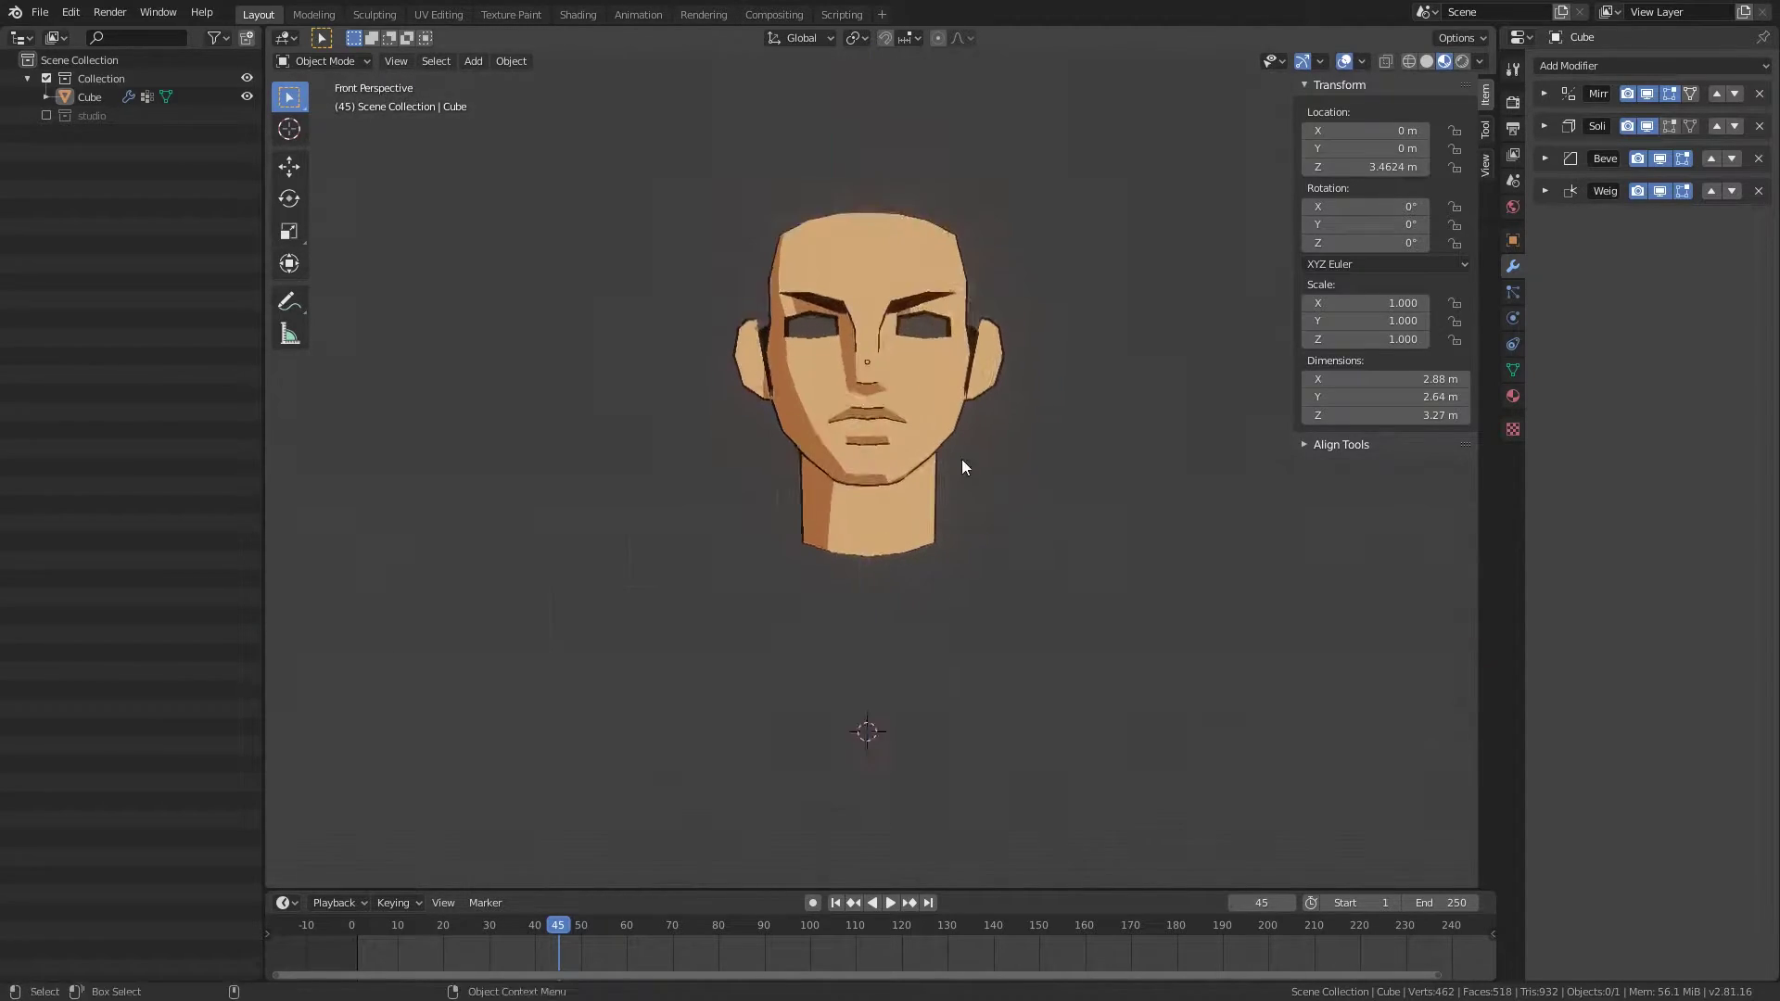
{"action": "key", "text": "Tab"}
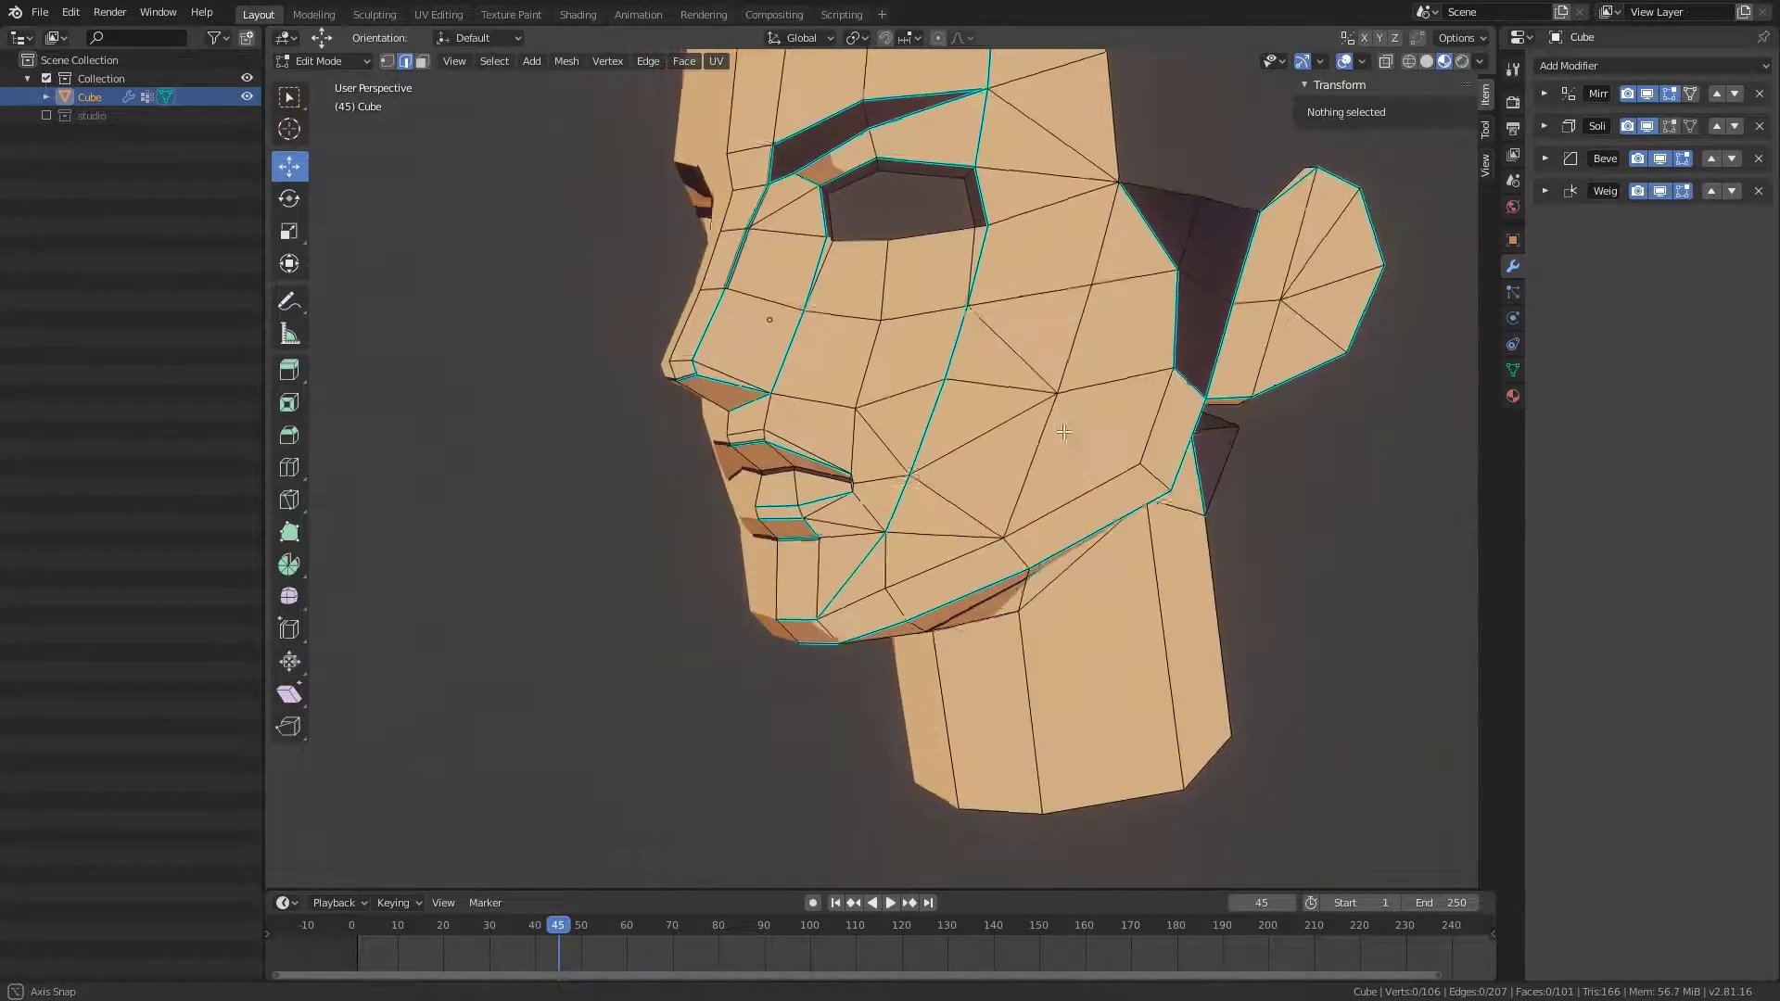
{"action": "middle_click_drag", "start_coordinate": [934, 425], "coordinate": [1076, 525]}
{"action": "key", "text": "Tab"}
Step: Move the eyeball sphere toward the eye socket and inspect its placement
{"action": "left_click", "coordinate": [1158, 569]}
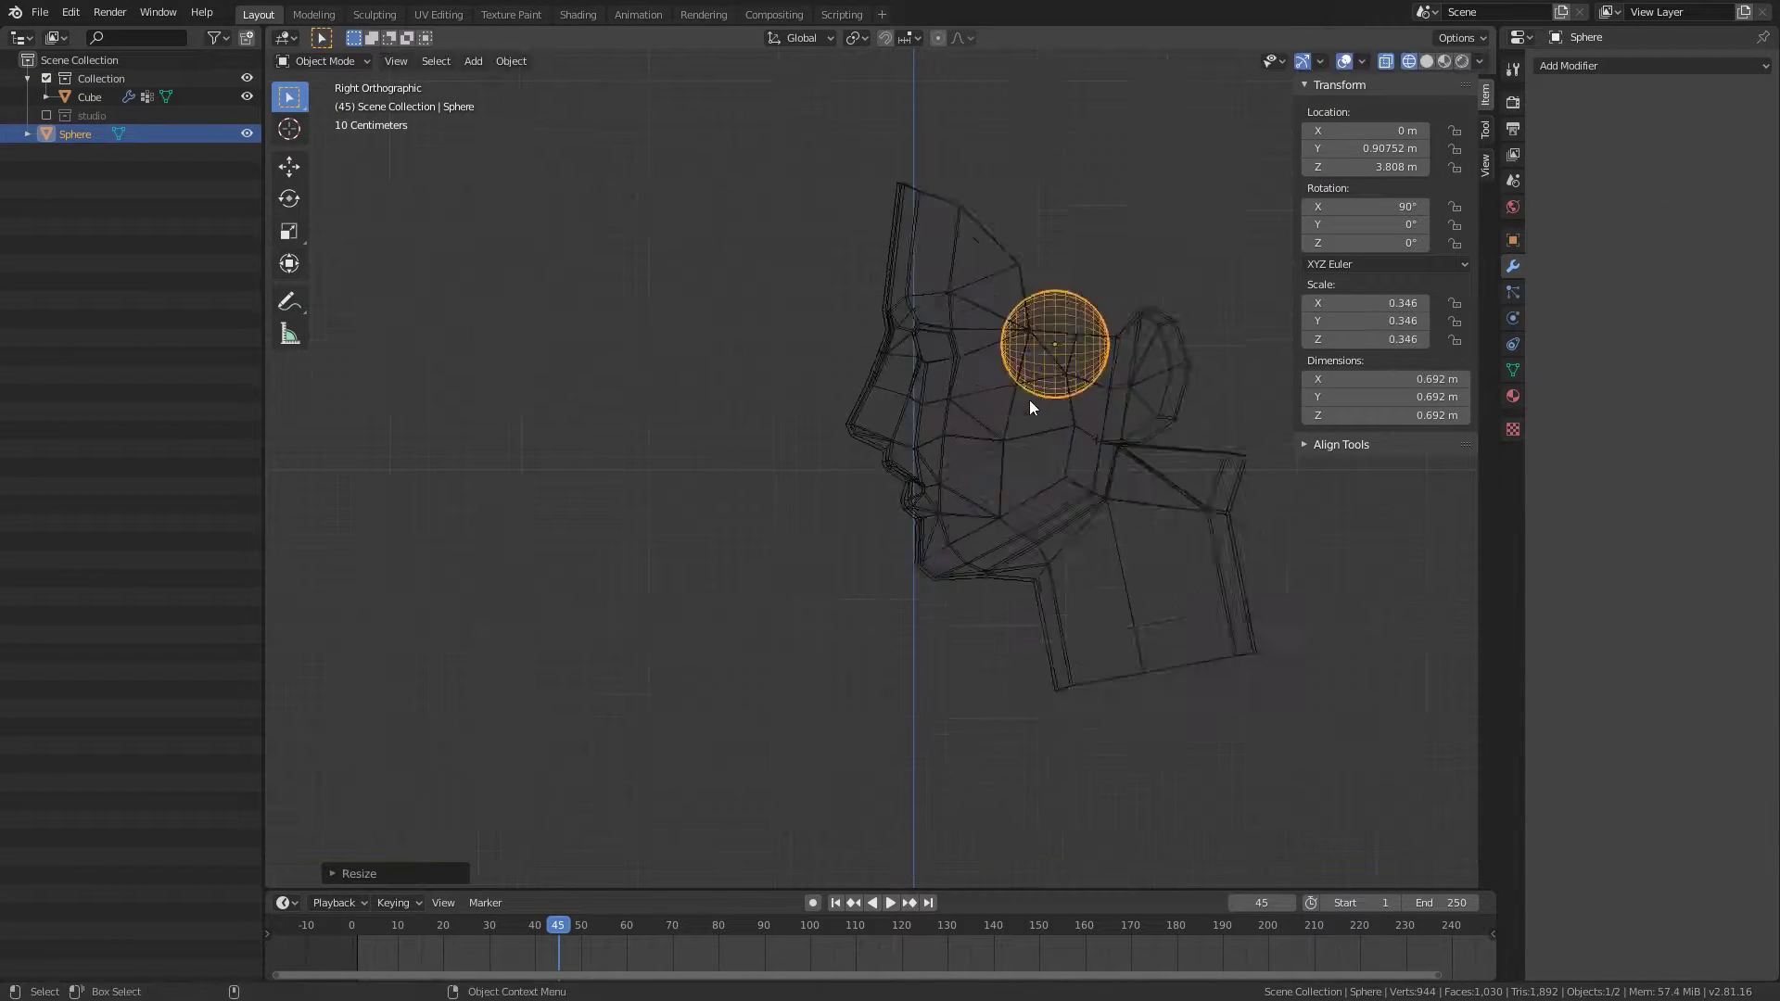
{"action": "middle_click_drag", "start_coordinate": [1031, 407], "coordinate": [1018, 520]}
{"action": "left_click", "coordinate": [1102, 360]}
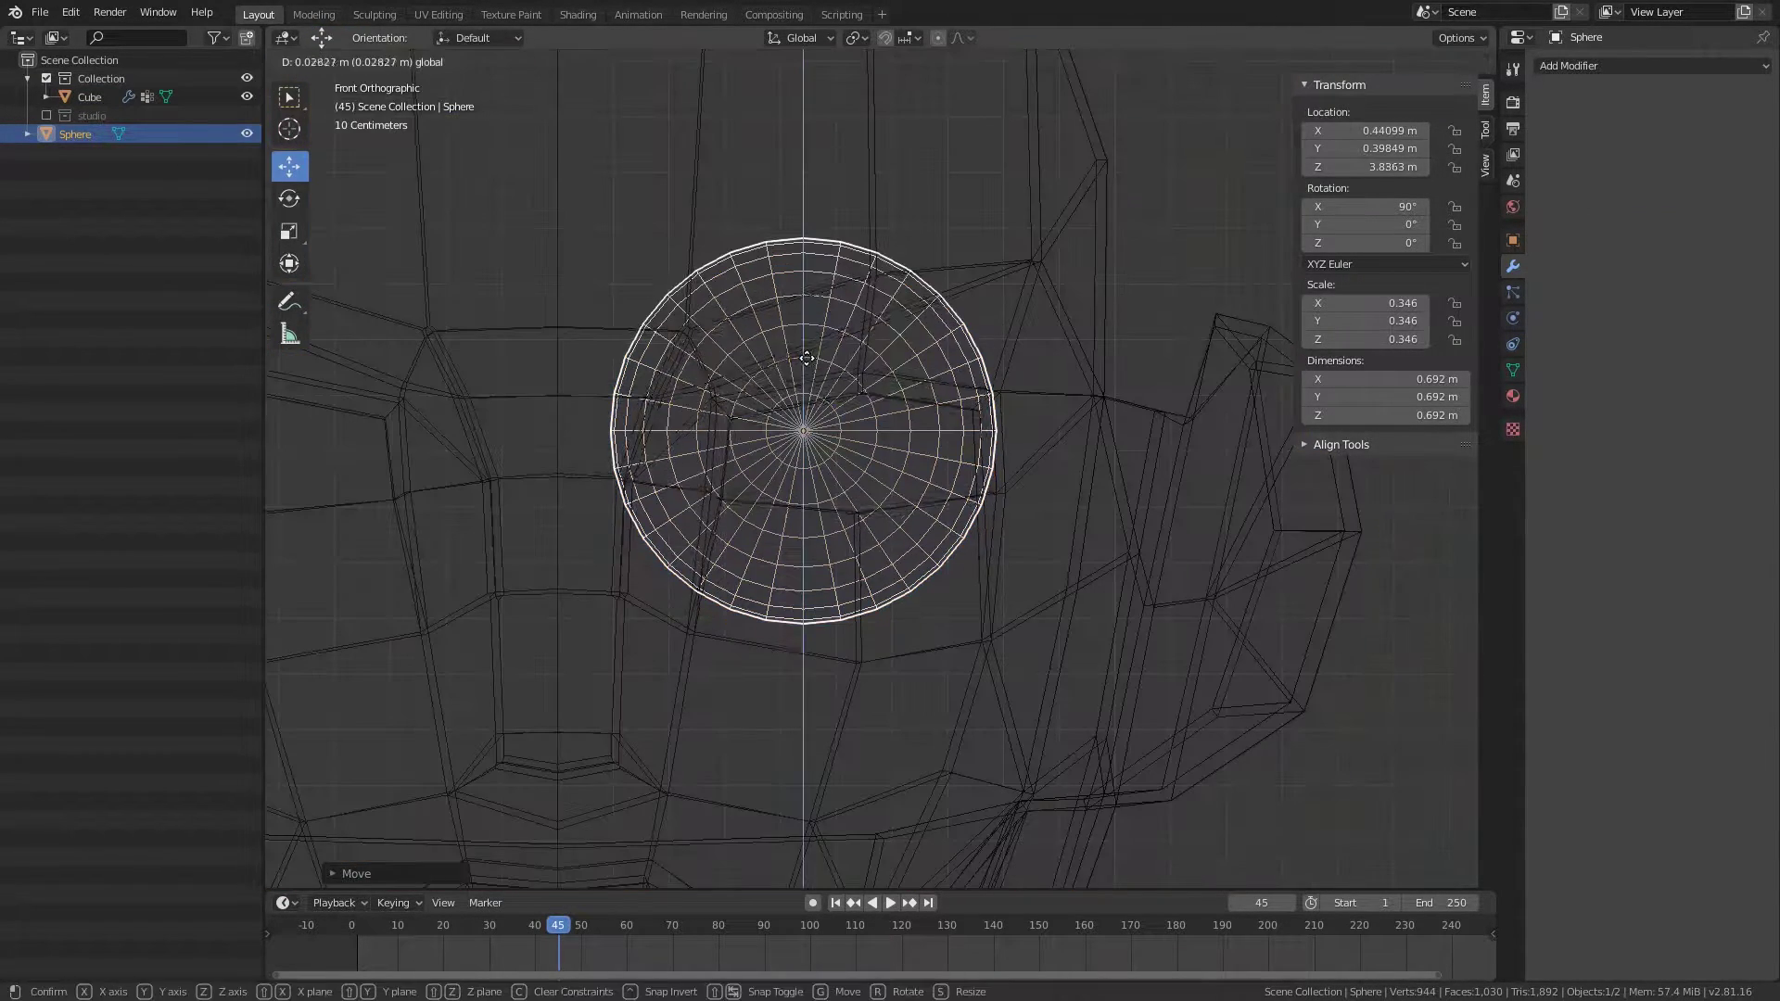
{"action": "scroll", "coordinate": [874, 443], "scroll_direction": "up", "scroll_amount": 4}
{"action": "mouse_move", "coordinate": [905, 487]}
{"action": "middle_mouse_down"}
{"action": "mouse_move", "coordinate": [742, 591]}
{"action": "mouse_move", "coordinate": [842, 480]}
{"action": "middle_mouse_up"}
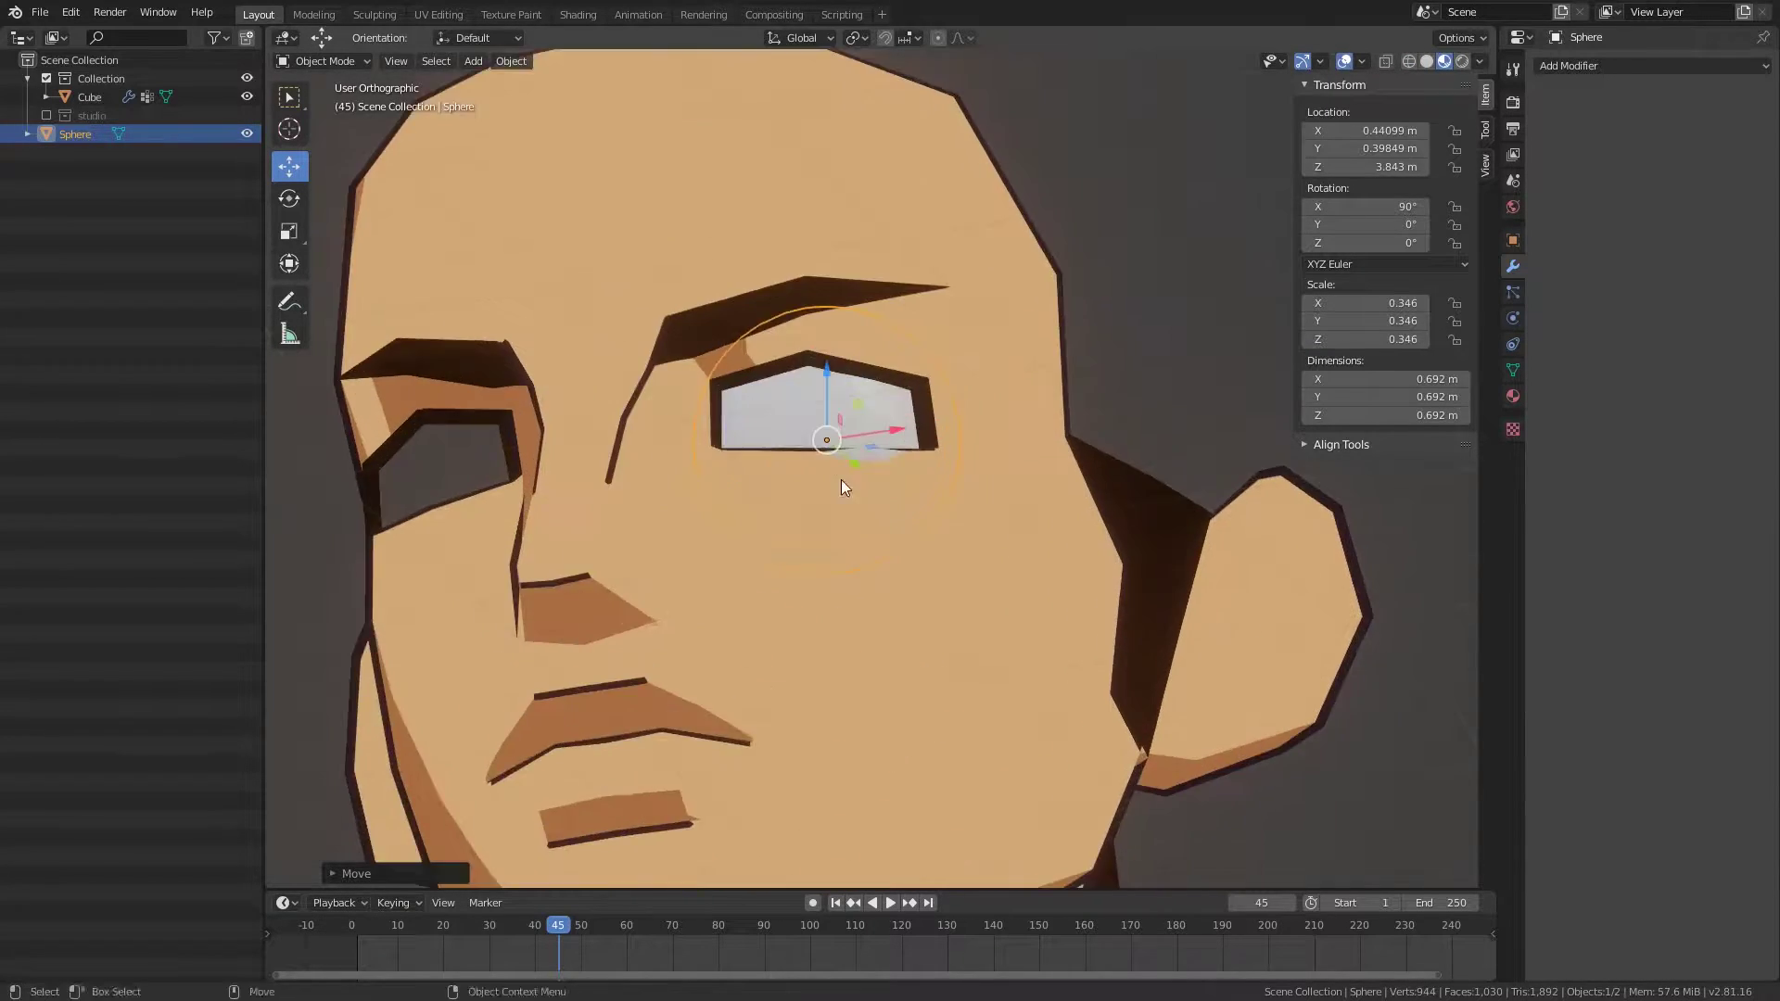
{"action": "scroll", "coordinate": [904, 521], "scroll_direction": "down", "scroll_amount": 4}
{"action": "scroll", "coordinate": [935, 493], "scroll_direction": "up", "scroll_amount": 3}
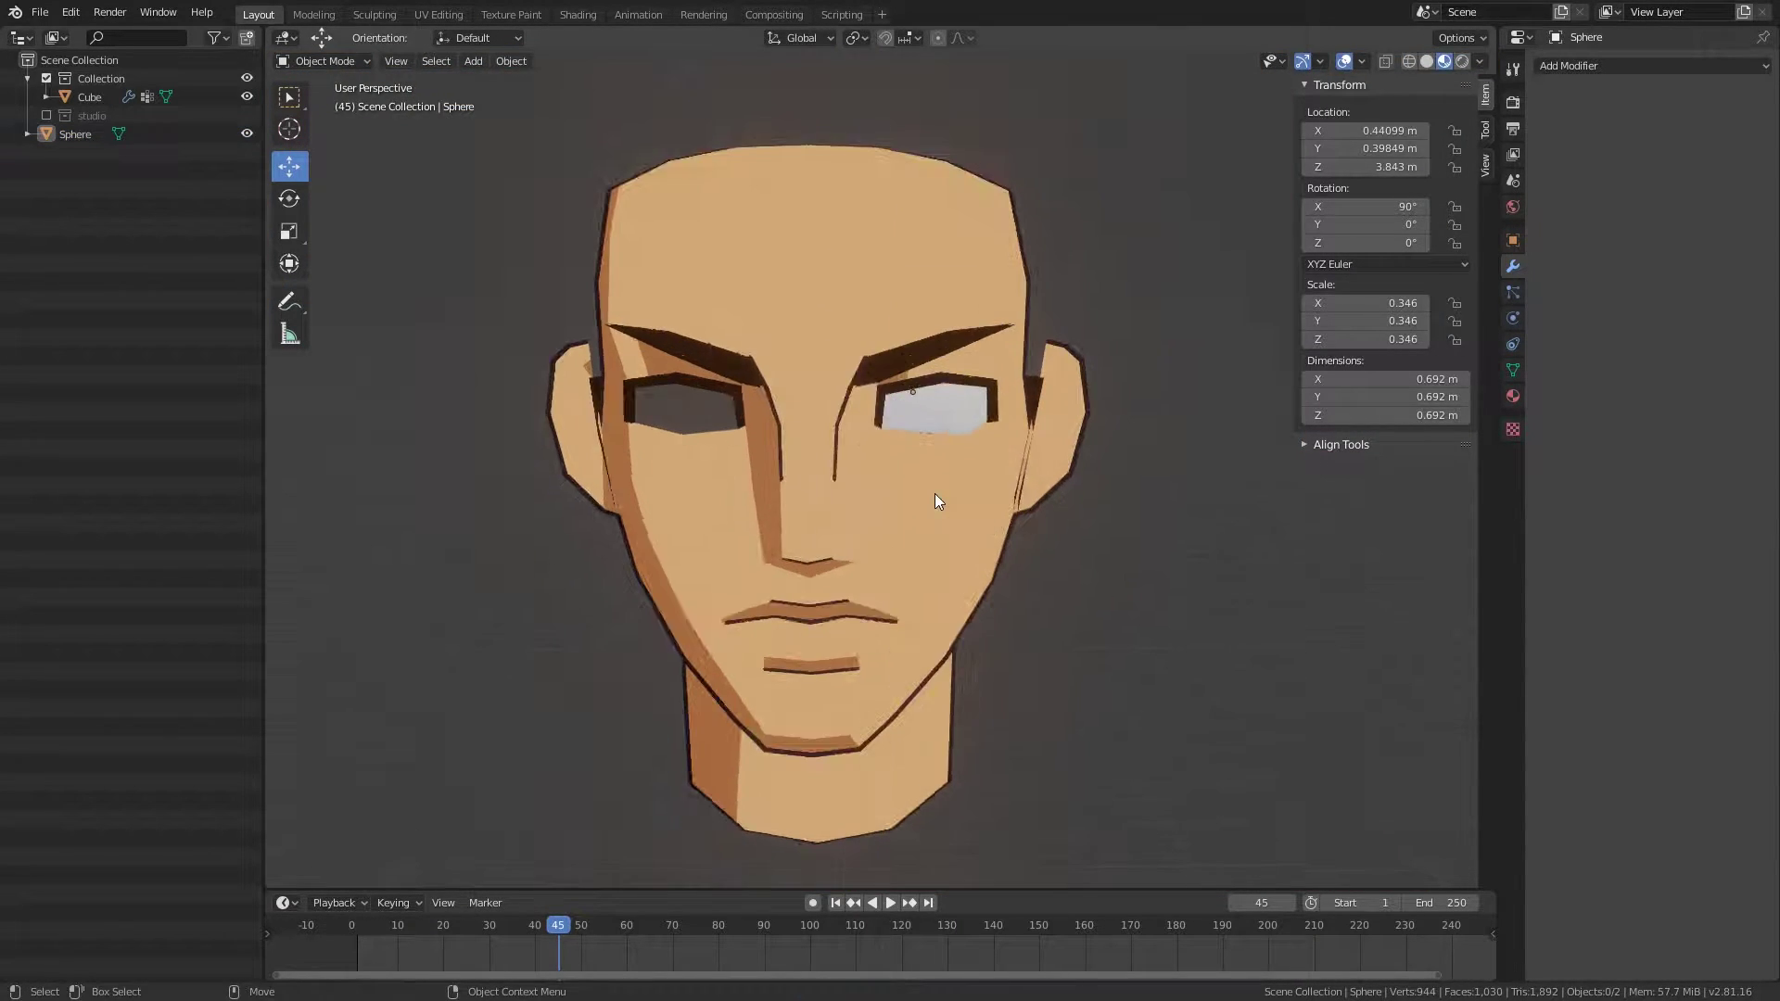
{"action": "scroll", "coordinate": [935, 494], "scroll_direction": "up", "scroll_amount": 2}
{"action": "mouse_move", "coordinate": [935, 494]}
{"action": "middle_mouse_down"}
{"action": "mouse_move", "coordinate": [828, 563]}
{"action": "mouse_move", "coordinate": [1005, 392]}
{"action": "mouse_move", "coordinate": [918, 409]}
{"action": "mouse_move", "coordinate": [942, 496]}
{"action": "middle_mouse_up"}
{"action": "scroll", "coordinate": [1005, 392], "scroll_direction": "down", "scroll_amount": 2}
Step: Rotate the eyeball sphere 10° about the Z axis
{"action": "key", "text": "shift+z"}
{"action": "scroll", "coordinate": [921, 452], "scroll_direction": "up", "scroll_amount": 5}
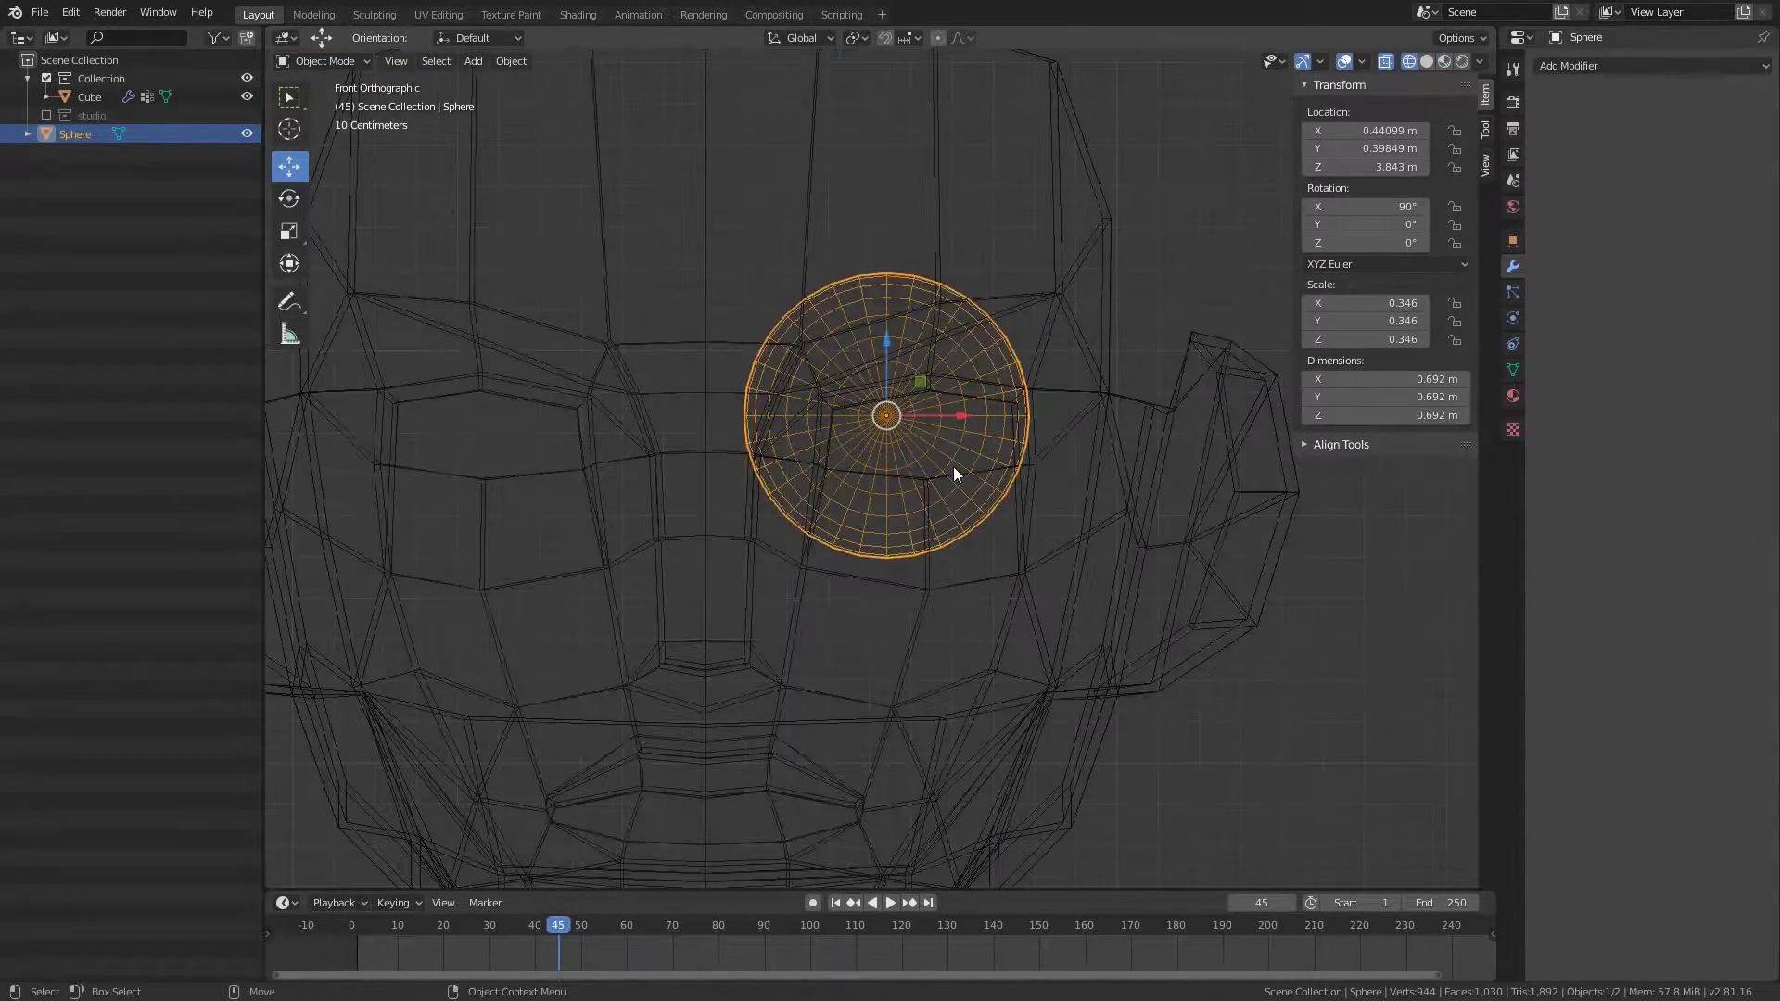
{"action": "key", "text": "shift+z"}
{"action": "key", "text": "shift+z"}
{"action": "key", "text": "shift+space"}
{"action": "key", "text": "r"}
{"action": "mouse_move", "coordinate": [955, 419]}
{"action": "left_mouse_down"}
{"action": "mouse_move", "coordinate": [969, 425]}
{"action": "mouse_move", "coordinate": [934, 417]}
{"action": "left_mouse_up"}
{"action": "key", "text": "shift+z"}
Step: Slide the eyeball along X so it sits inside the eye socket
{"action": "mouse_move", "coordinate": [940, 422]}
{"action": "middle_mouse_down"}
{"action": "mouse_move", "coordinate": [927, 278]}
{"action": "mouse_move", "coordinate": [960, 477]}
{"action": "middle_mouse_up"}
{"action": "key", "text": "shift+space"}
{"action": "key", "text": "g"}
{"action": "left_click_drag", "start_coordinate": [961, 477], "coordinate": [1019, 470]}
Step: Select the head's eye-socket edges in see-through Edit Mode and subdivide them
{"action": "left_click", "coordinate": [1019, 470]}
{"action": "mouse_move", "coordinate": [1019, 471]}
{"action": "middle_mouse_down"}
{"action": "mouse_move", "coordinate": [900, 366]}
{"action": "mouse_move", "coordinate": [983, 403]}
{"action": "mouse_move", "coordinate": [892, 557]}
{"action": "mouse_move", "coordinate": [951, 554]}
{"action": "middle_mouse_up"}
{"action": "key", "text": "Tab"}
{"action": "key", "text": "alt+z"}
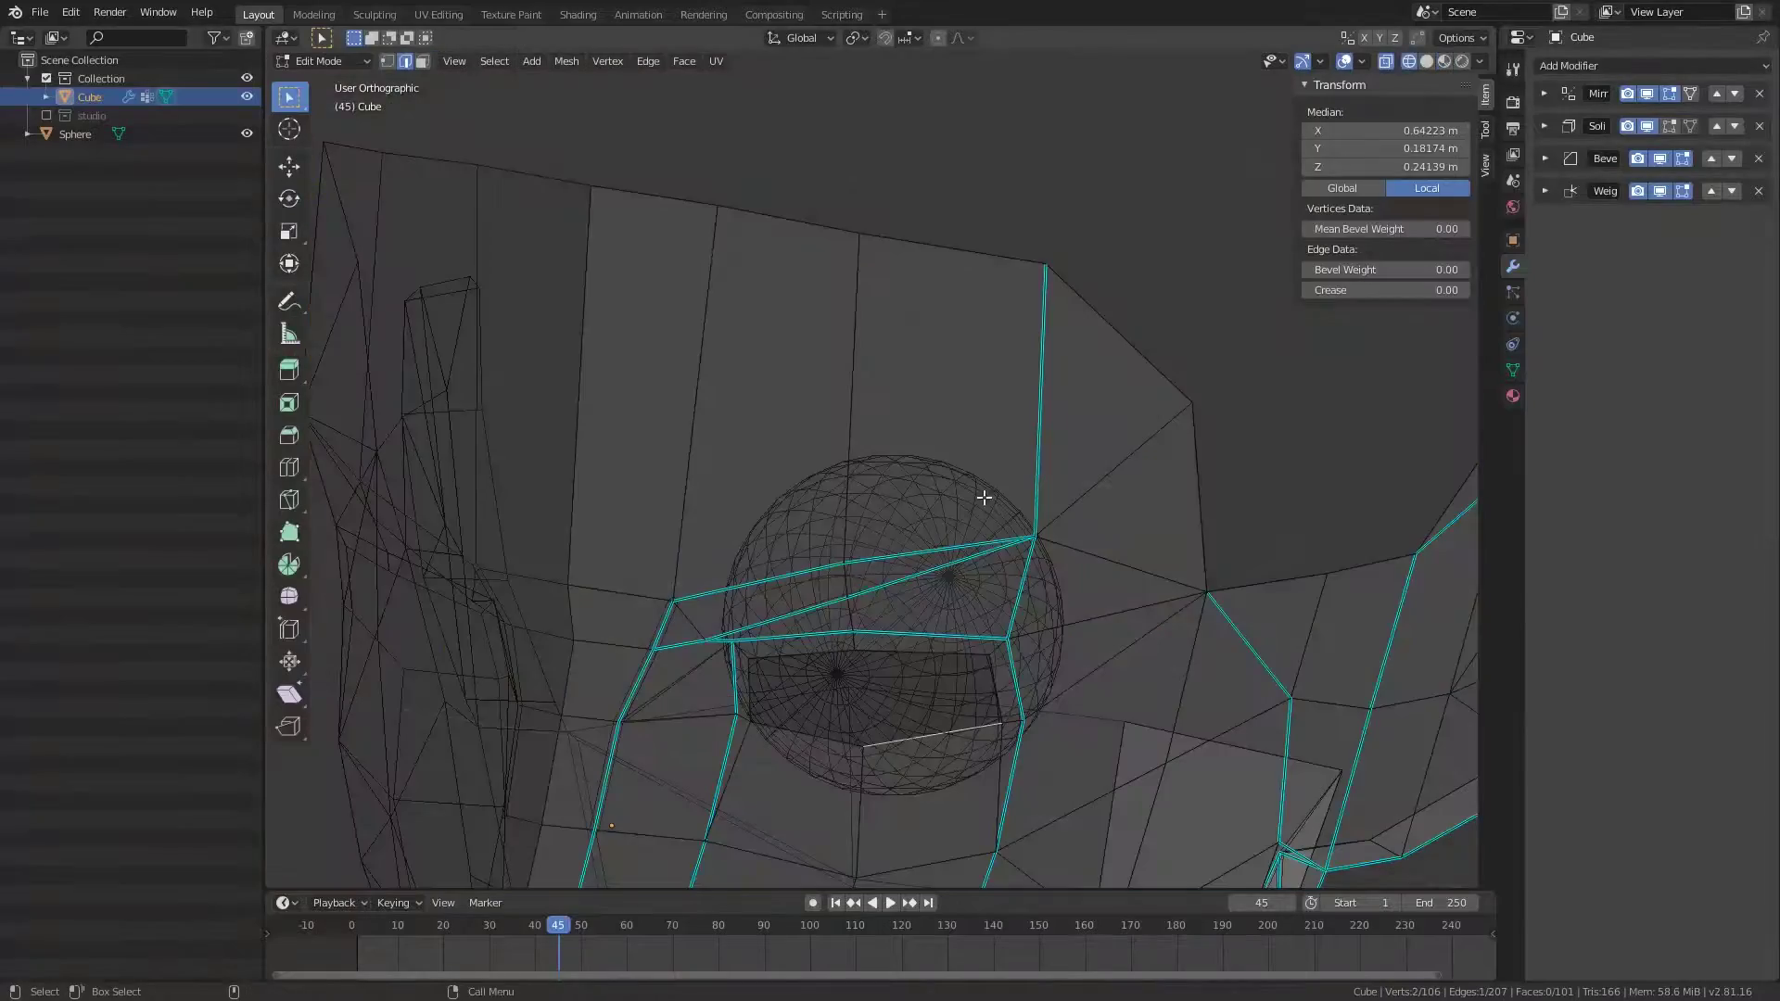
{"action": "key", "text": "alt+z"}
{"action": "key", "text": "alt+z"}
{"action": "left_click", "coordinate": [873, 516], "text": "shift"}
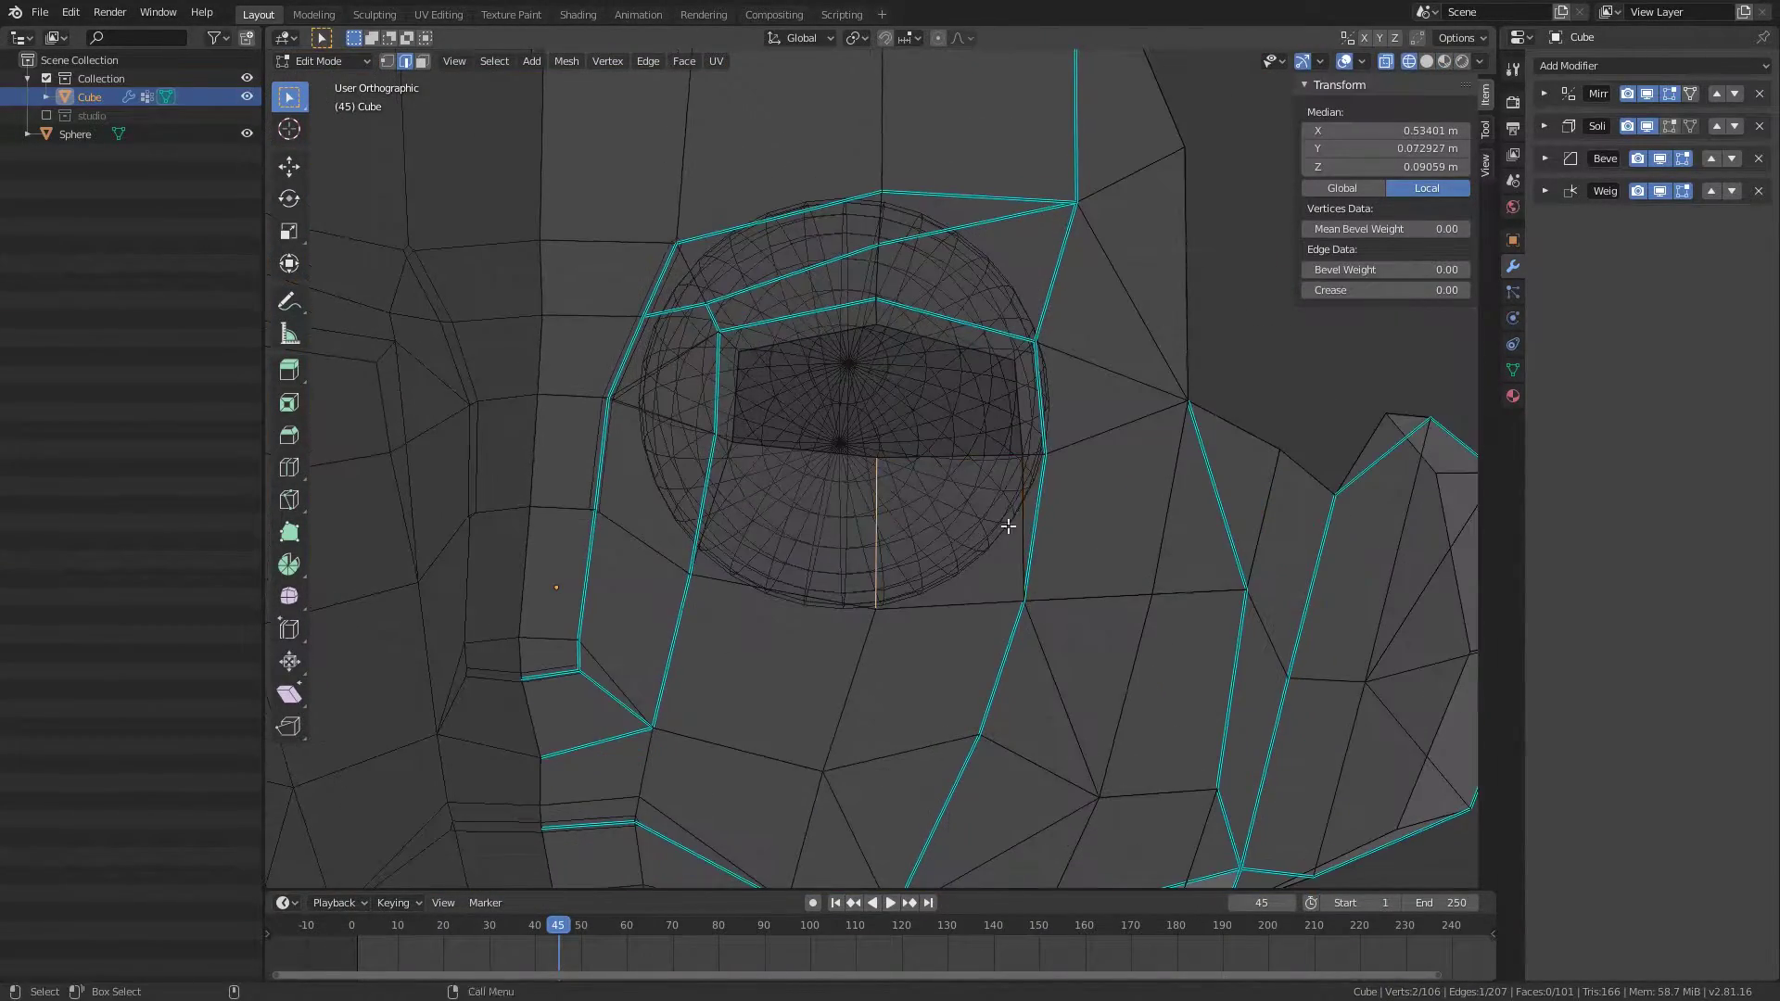
{"action": "key", "text": "alt+z"}
{"action": "scroll", "coordinate": [899, 433], "scroll_direction": "up", "scroll_amount": 2}
{"action": "scroll", "coordinate": [1066, 547], "scroll_direction": "up", "scroll_amount": 2}
{"action": "right_click", "coordinate": [1104, 568]}
{"action": "left_click", "coordinate": [1103, 563]}
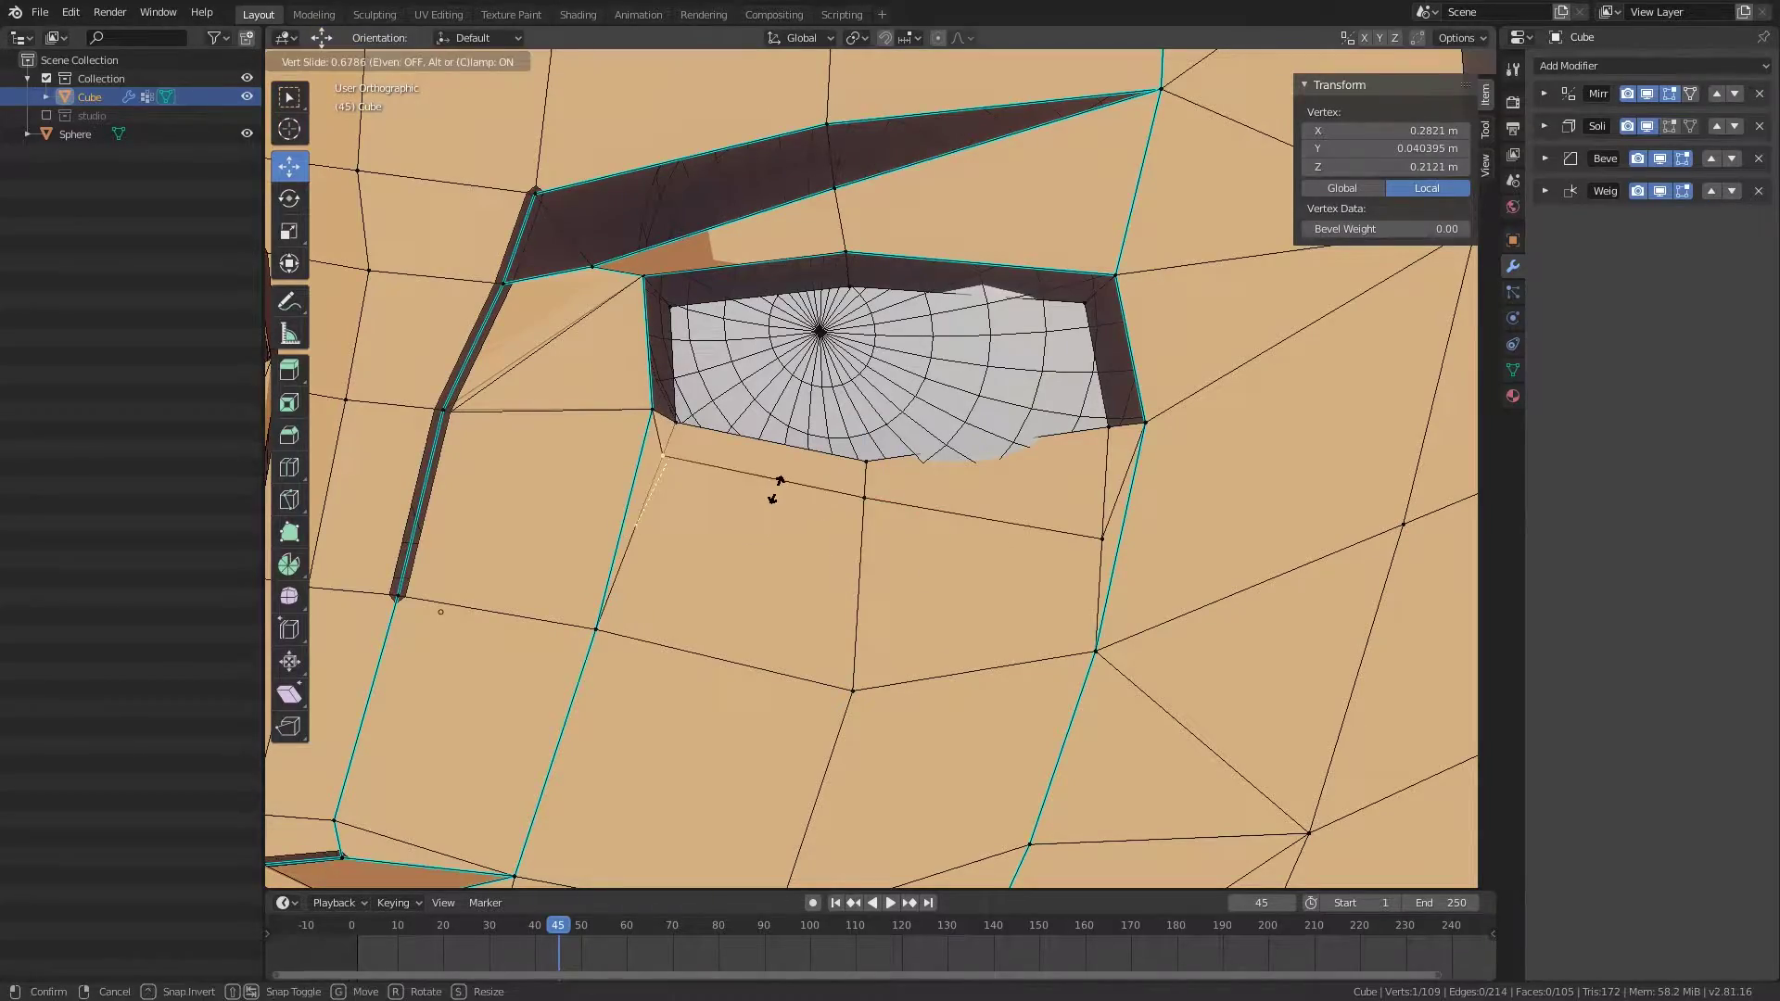
Step: Slide a socket vertex along the eyelid edge to reshape the lower lid
{"action": "key", "text": "g"}
{"action": "key", "text": "g"}
{"action": "left_click", "coordinate": [863, 501]}
{"action": "middle_click_drag", "start_coordinate": [863, 500], "coordinate": [848, 566]}
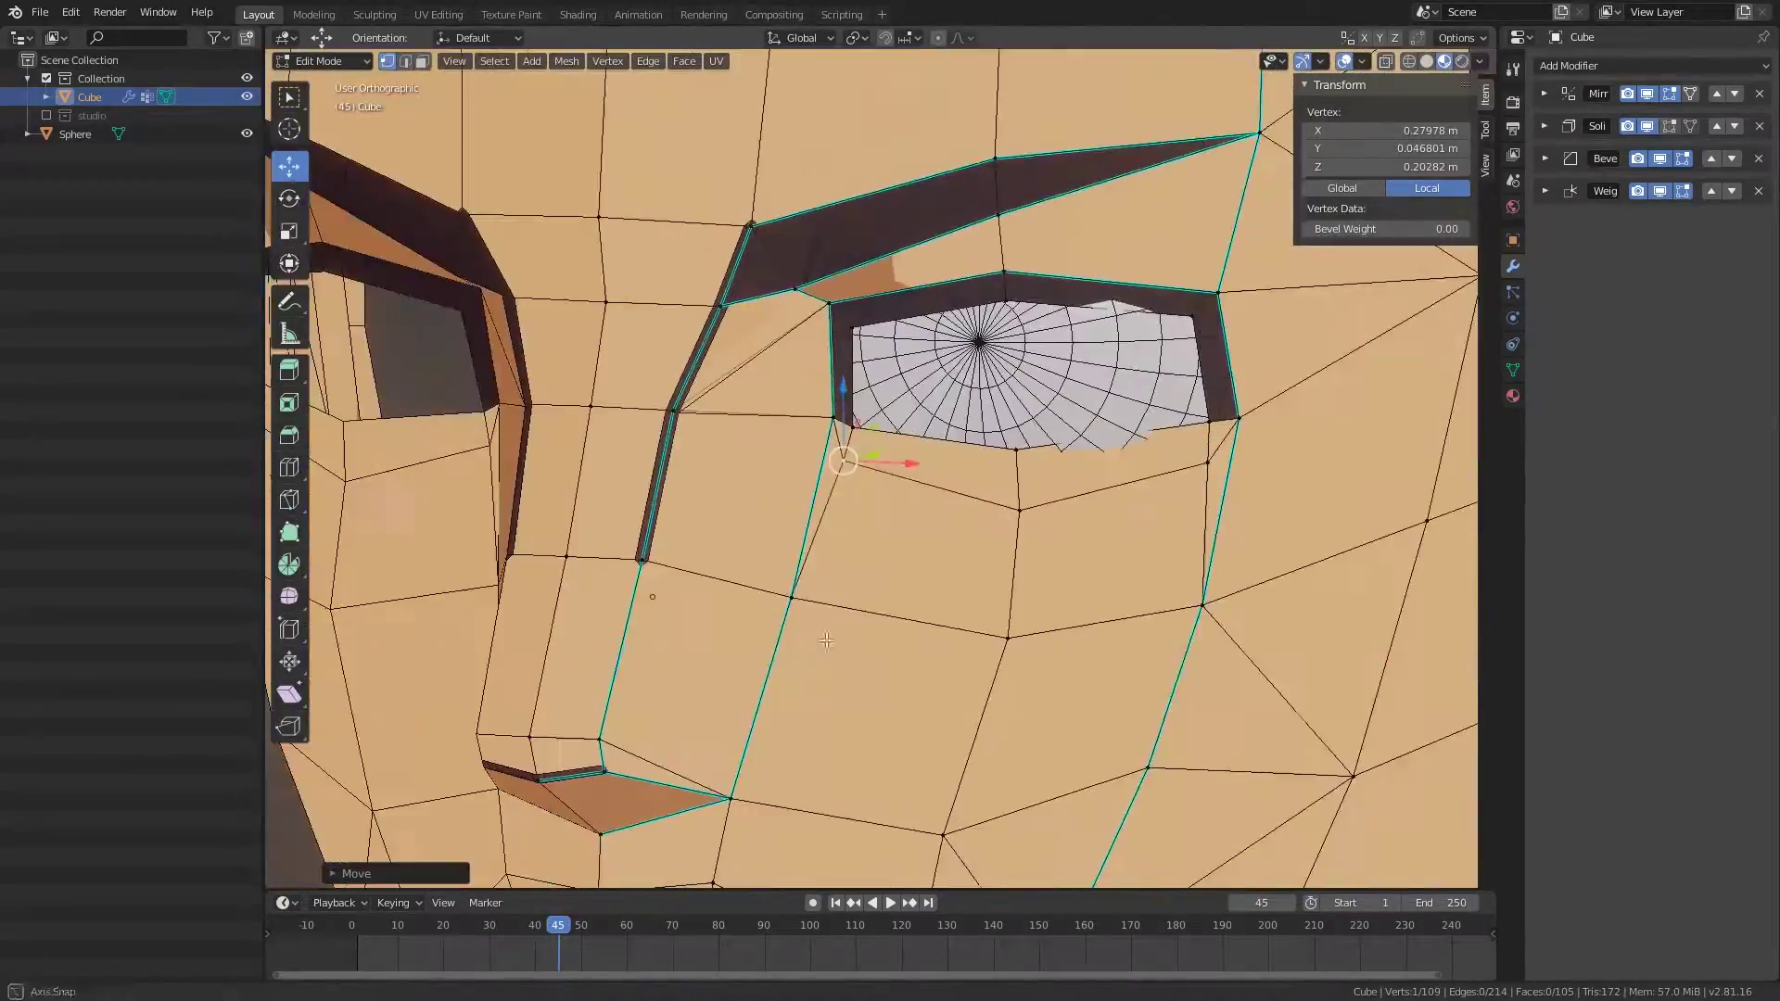
{"action": "left_click", "coordinate": [826, 641], "text": "shift"}
{"action": "middle_click_drag", "start_coordinate": [826, 641], "coordinate": [963, 567]}
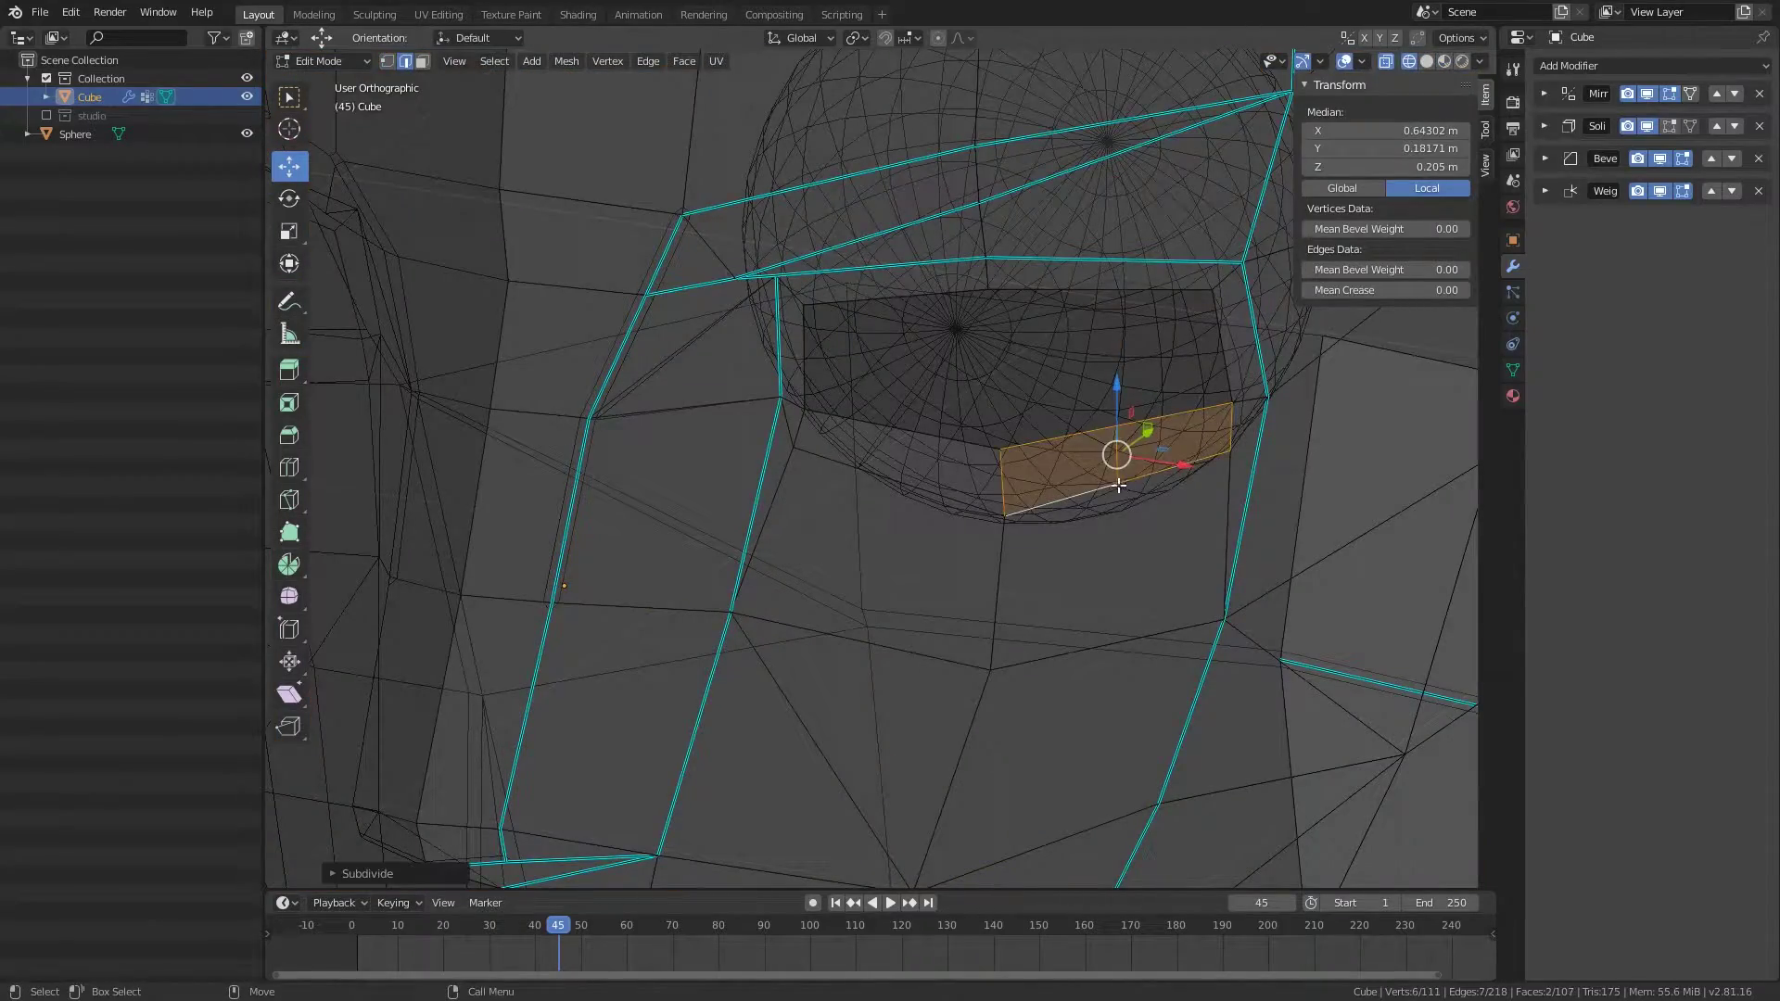
Step: Move a lower eye-rim vertex so the opening frames the eyeball
{"action": "key", "text": "w"}
{"action": "key", "text": "1"}
{"action": "left_click", "coordinate": [1118, 482]}
{"action": "key", "text": "shift+z"}
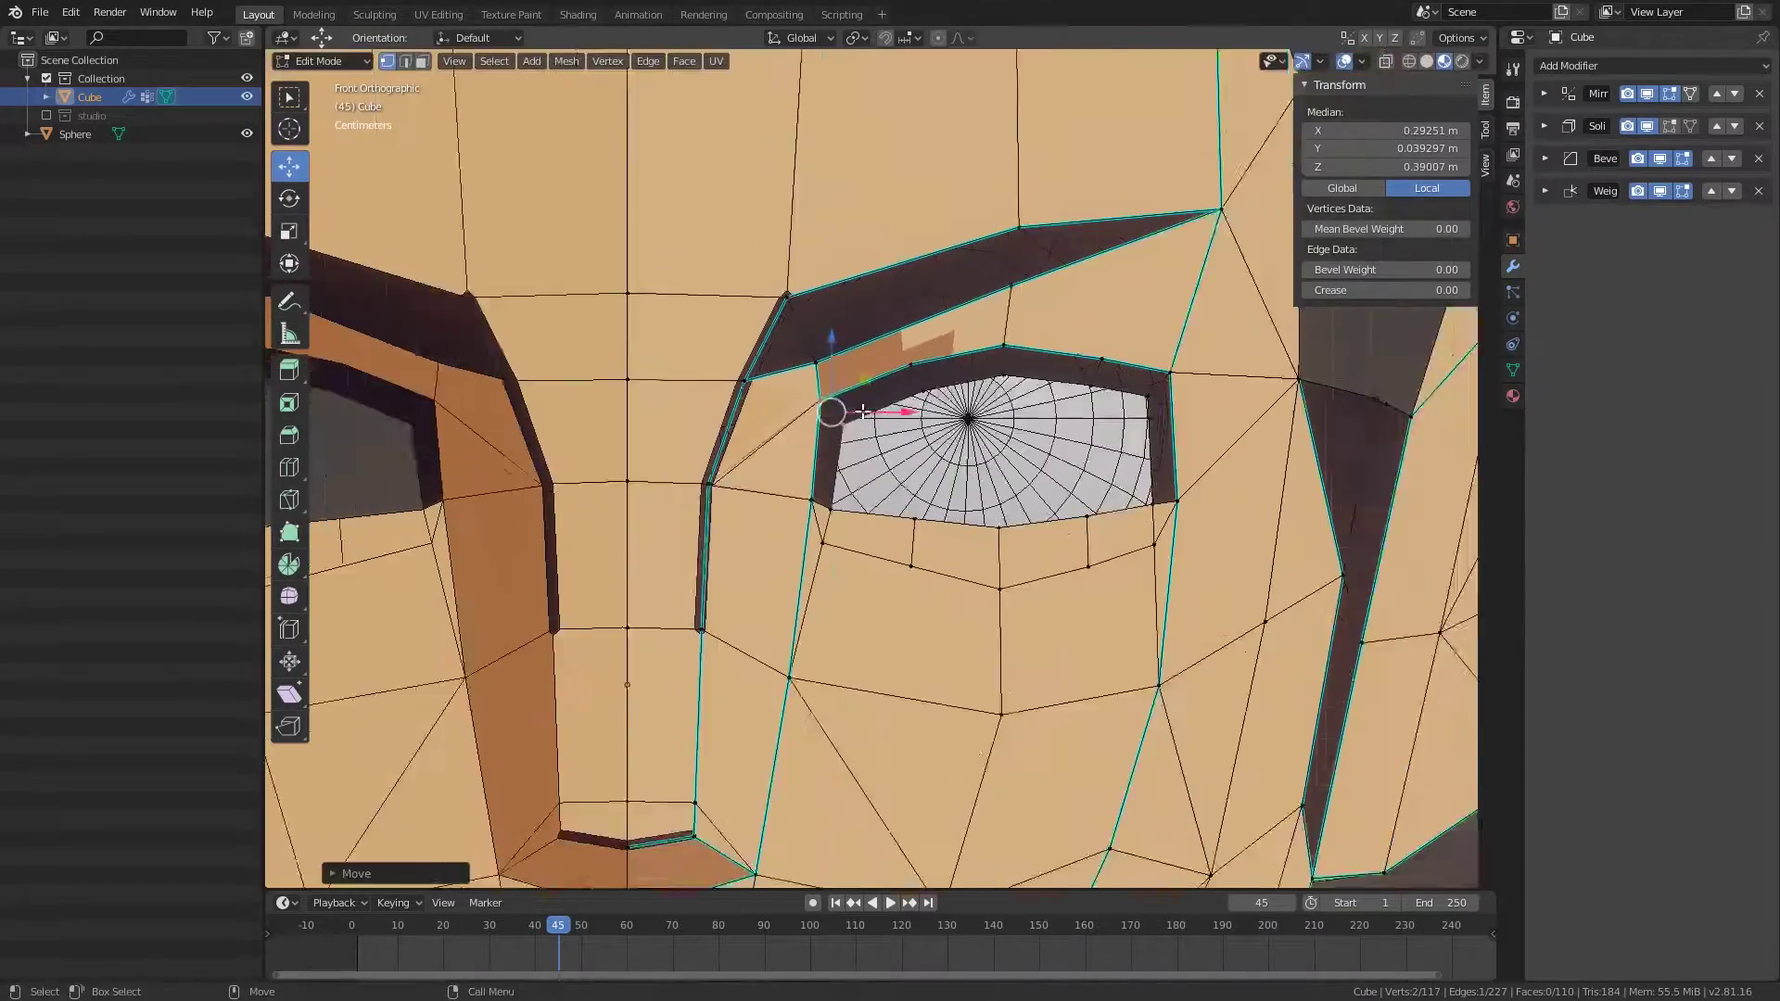
{"action": "left_click", "coordinate": [953, 385]}
{"action": "scroll", "coordinate": [953, 386], "scroll_direction": "down", "scroll_amount": 5}
{"action": "scroll", "coordinate": [1101, 509], "scroll_direction": "up", "scroll_amount": 4}
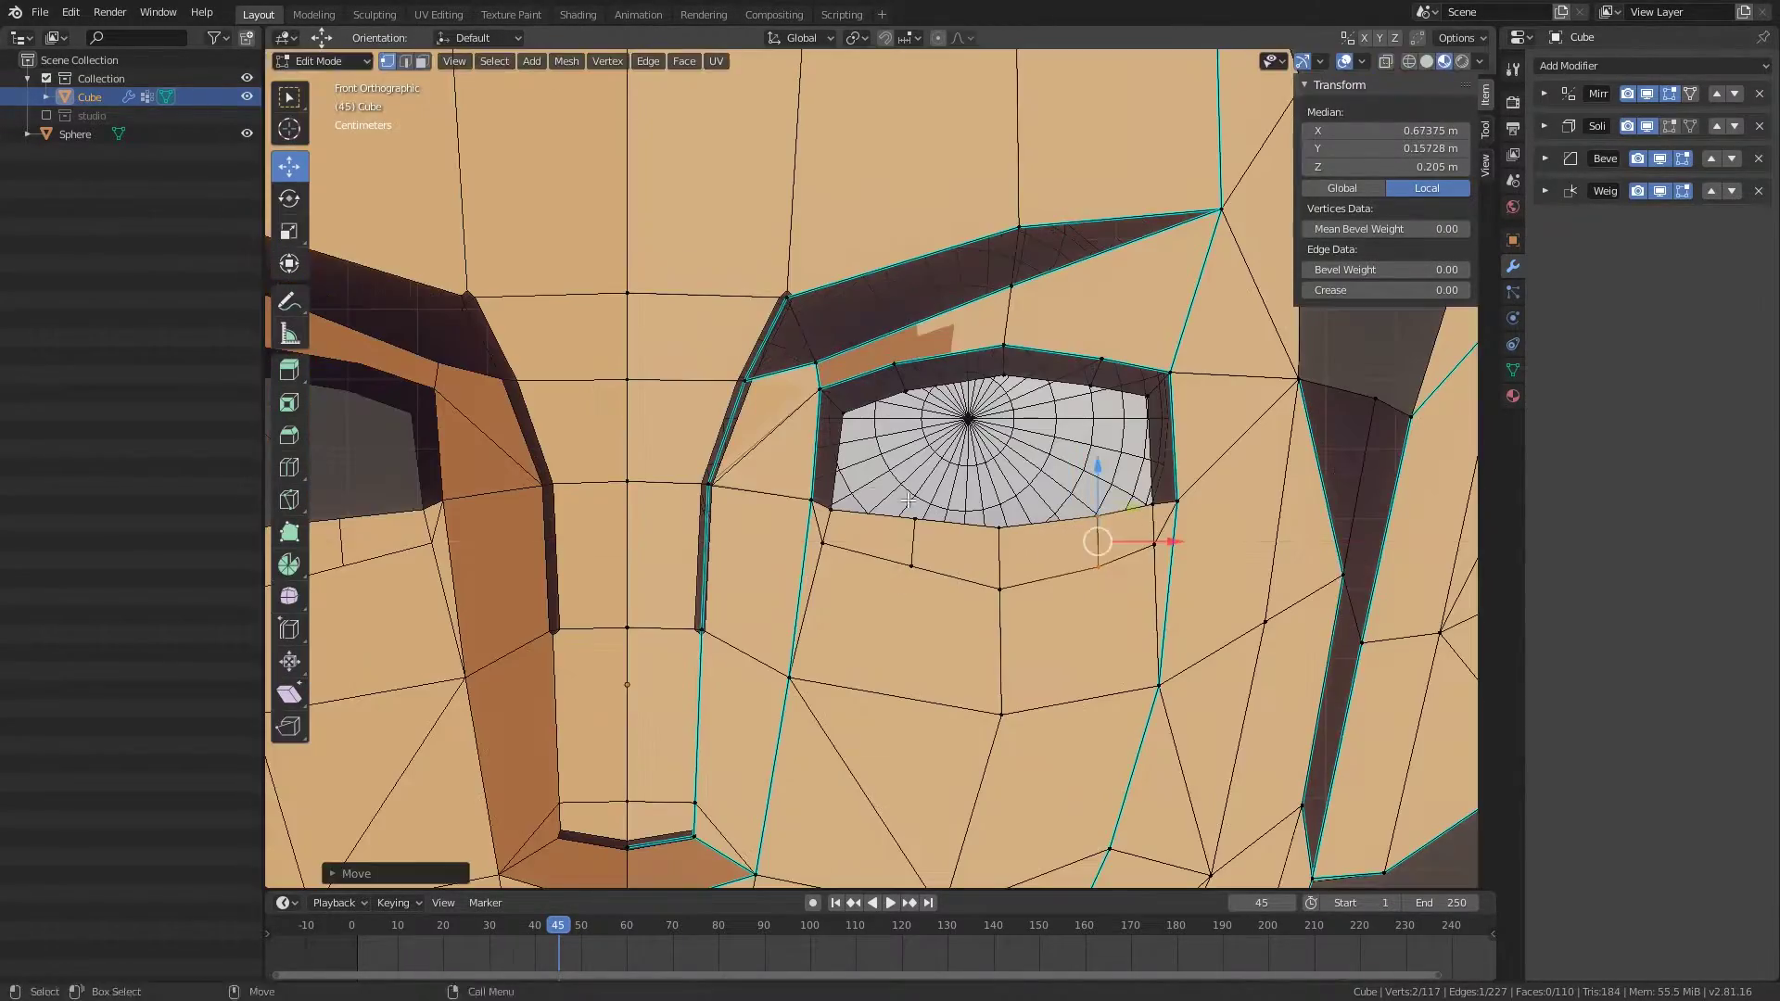
{"action": "scroll", "coordinate": [1101, 508], "scroll_direction": "down", "scroll_amount": 4}
{"action": "scroll", "coordinate": [947, 558], "scroll_direction": "up", "scroll_amount": 5}
{"action": "middle_click_drag", "start_coordinate": [1020, 482], "coordinate": [905, 584]}
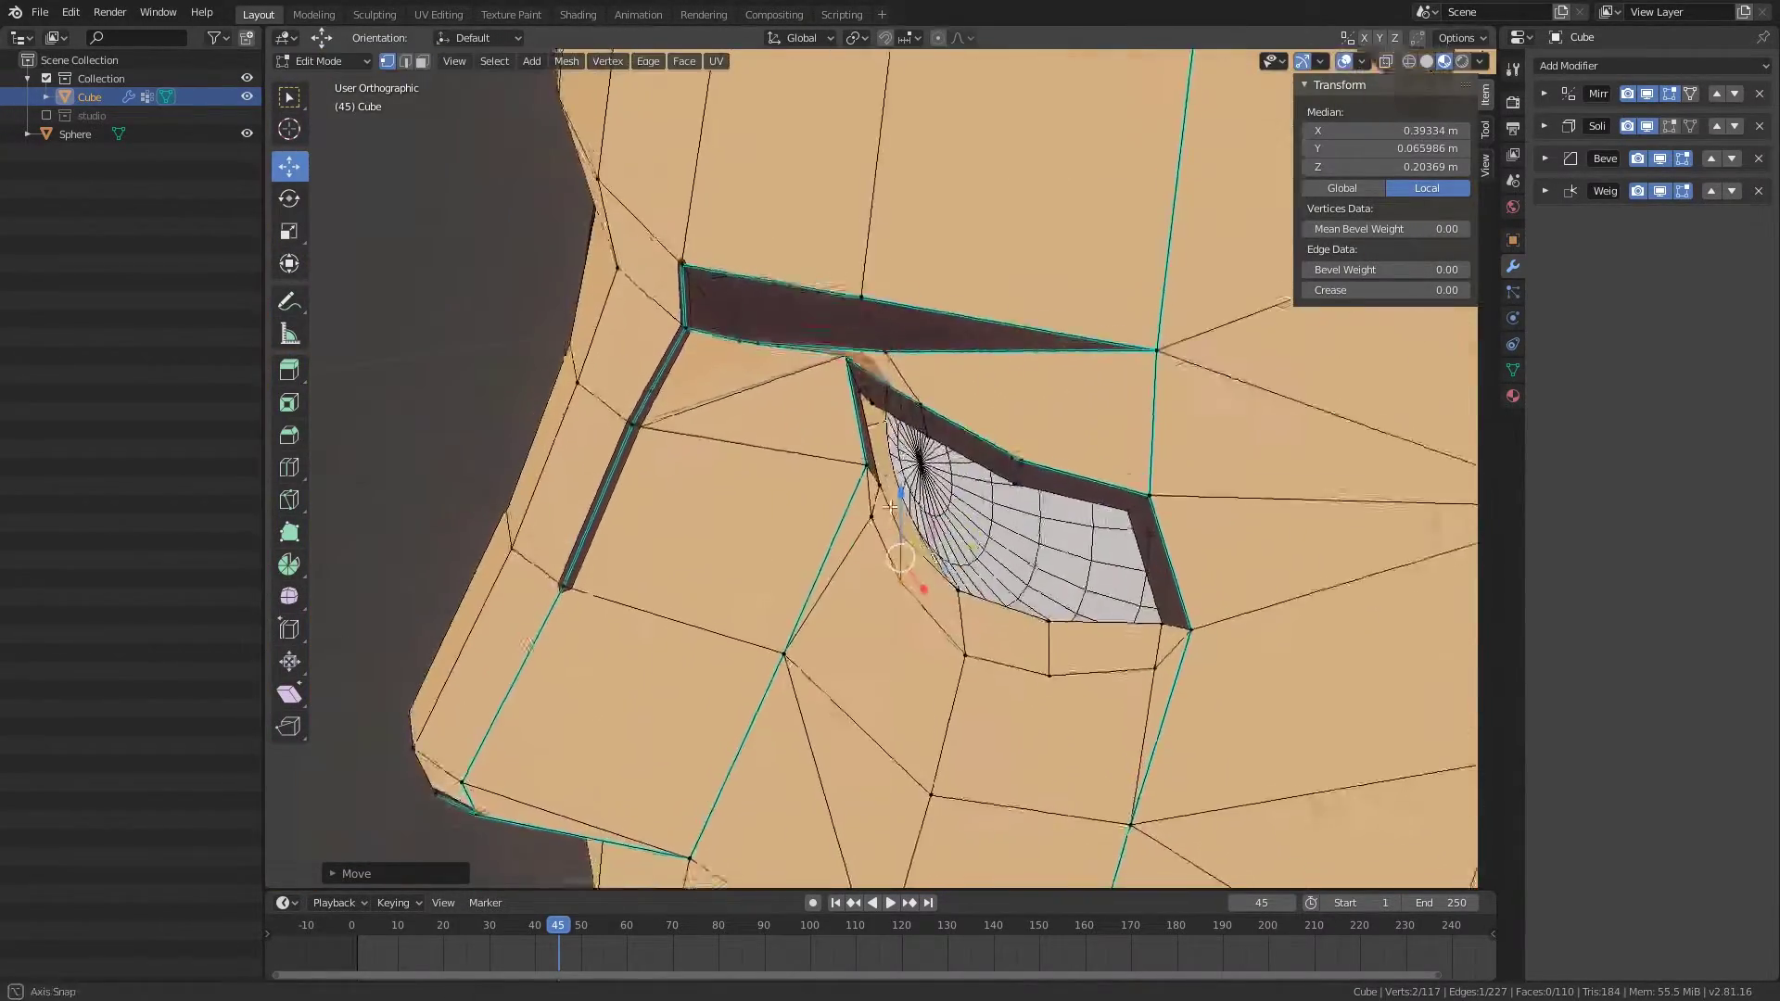
{"action": "middle_click_drag", "start_coordinate": [890, 506], "coordinate": [919, 544]}
Step: Select the rim vertices above the eye and the edge loop under it
{"action": "left_click", "coordinate": [919, 543], "text": "shift"}
{"action": "middle_click_drag", "start_coordinate": [1090, 471], "coordinate": [1160, 369]}
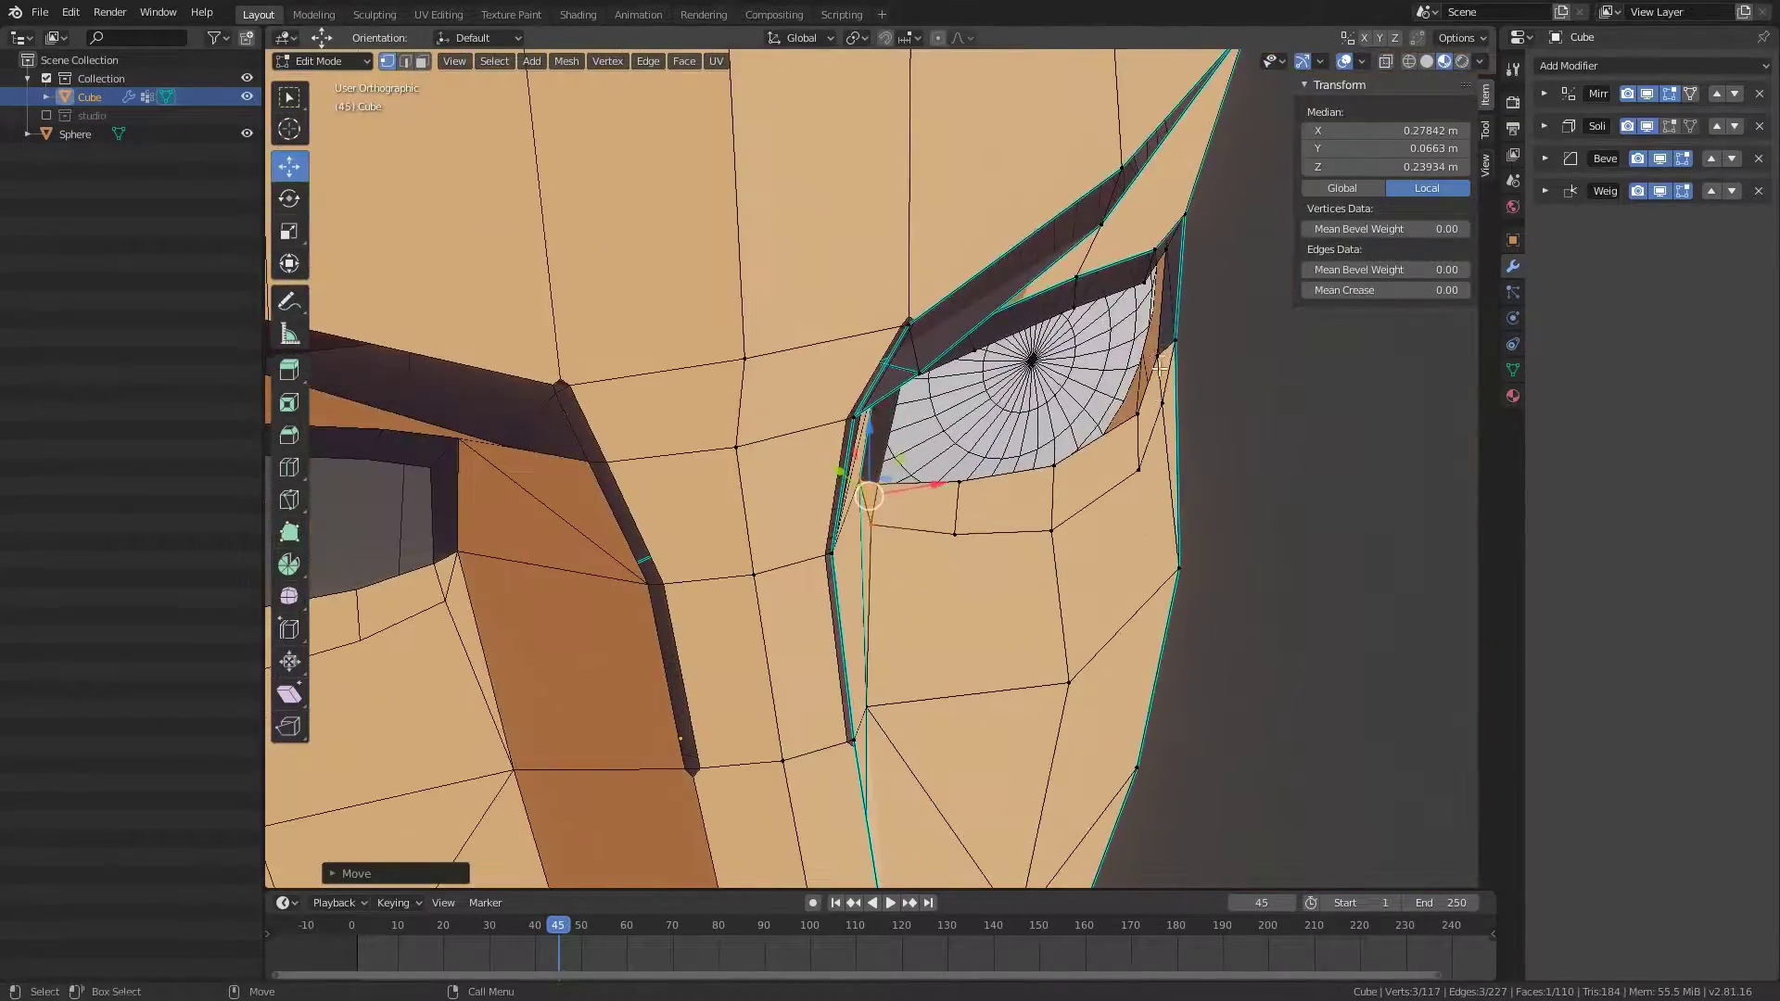
{"action": "mouse_move", "coordinate": [1040, 446]}
{"action": "middle_mouse_down"}
{"action": "mouse_move", "coordinate": [889, 439]}
{"action": "mouse_move", "coordinate": [850, 346]}
{"action": "middle_mouse_up"}
{"action": "left_click", "coordinate": [850, 346]}
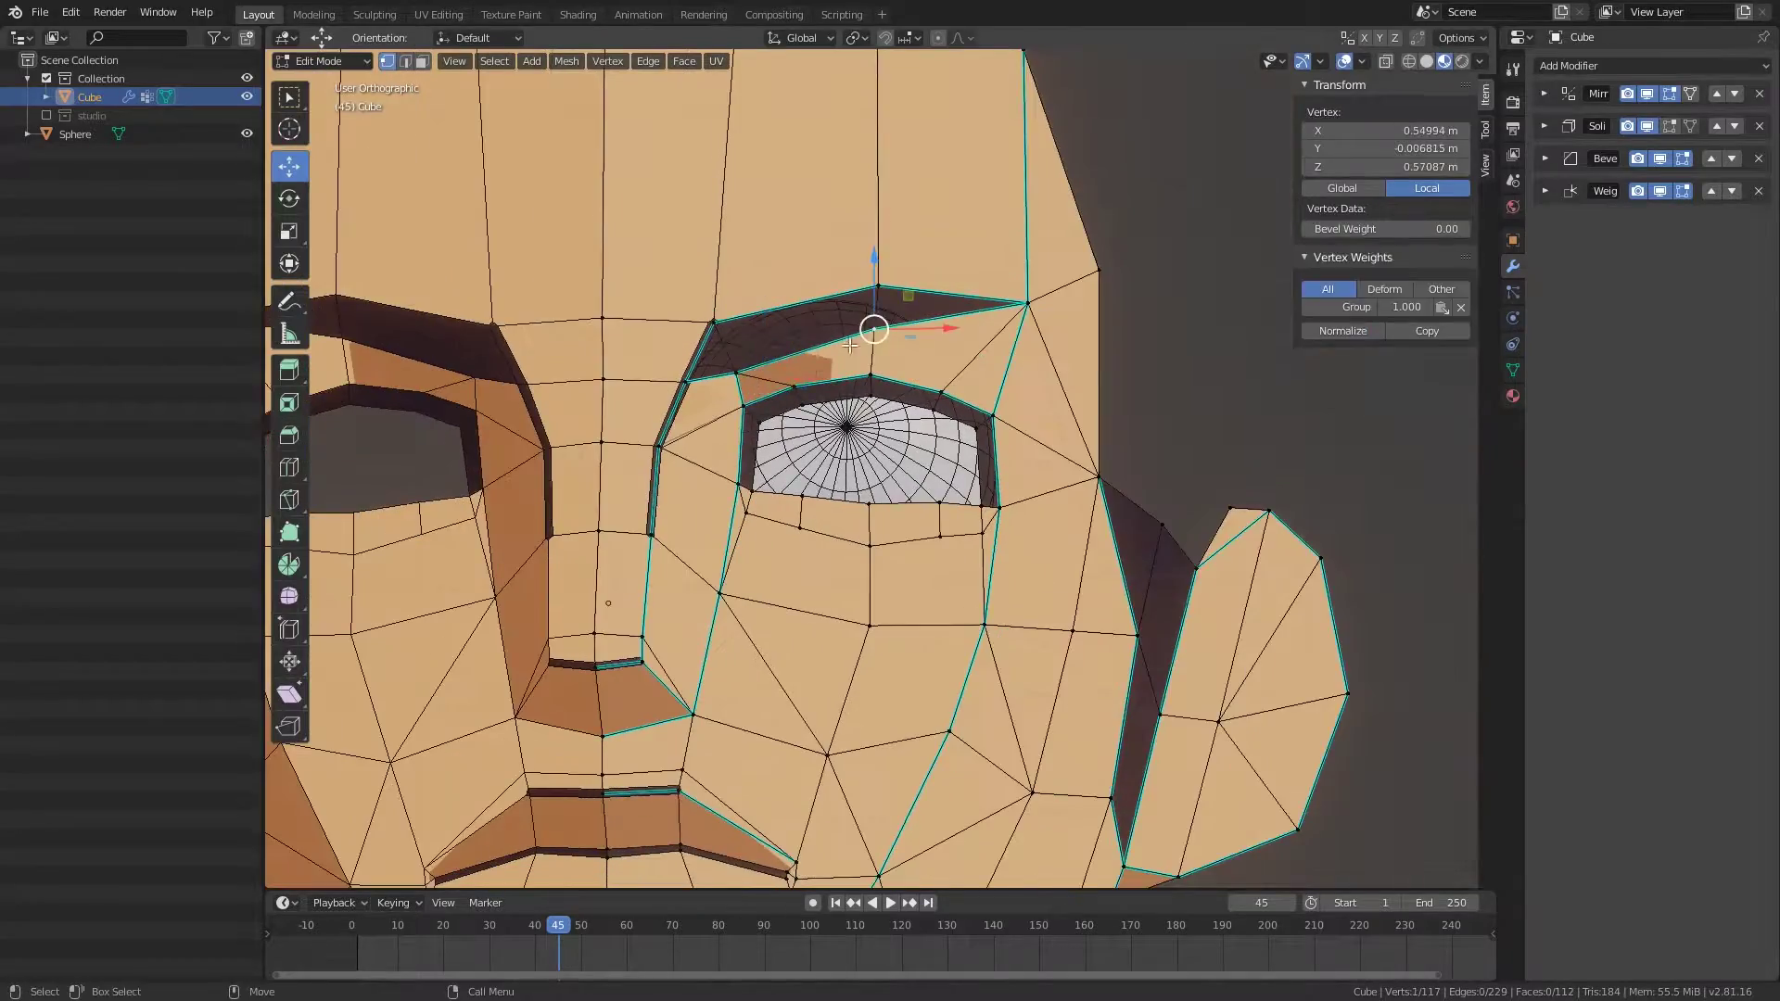
{"action": "scroll", "coordinate": [873, 340], "scroll_direction": "down", "scroll_amount": 4}
{"action": "scroll", "coordinate": [898, 498], "scroll_direction": "up", "scroll_amount": 3}
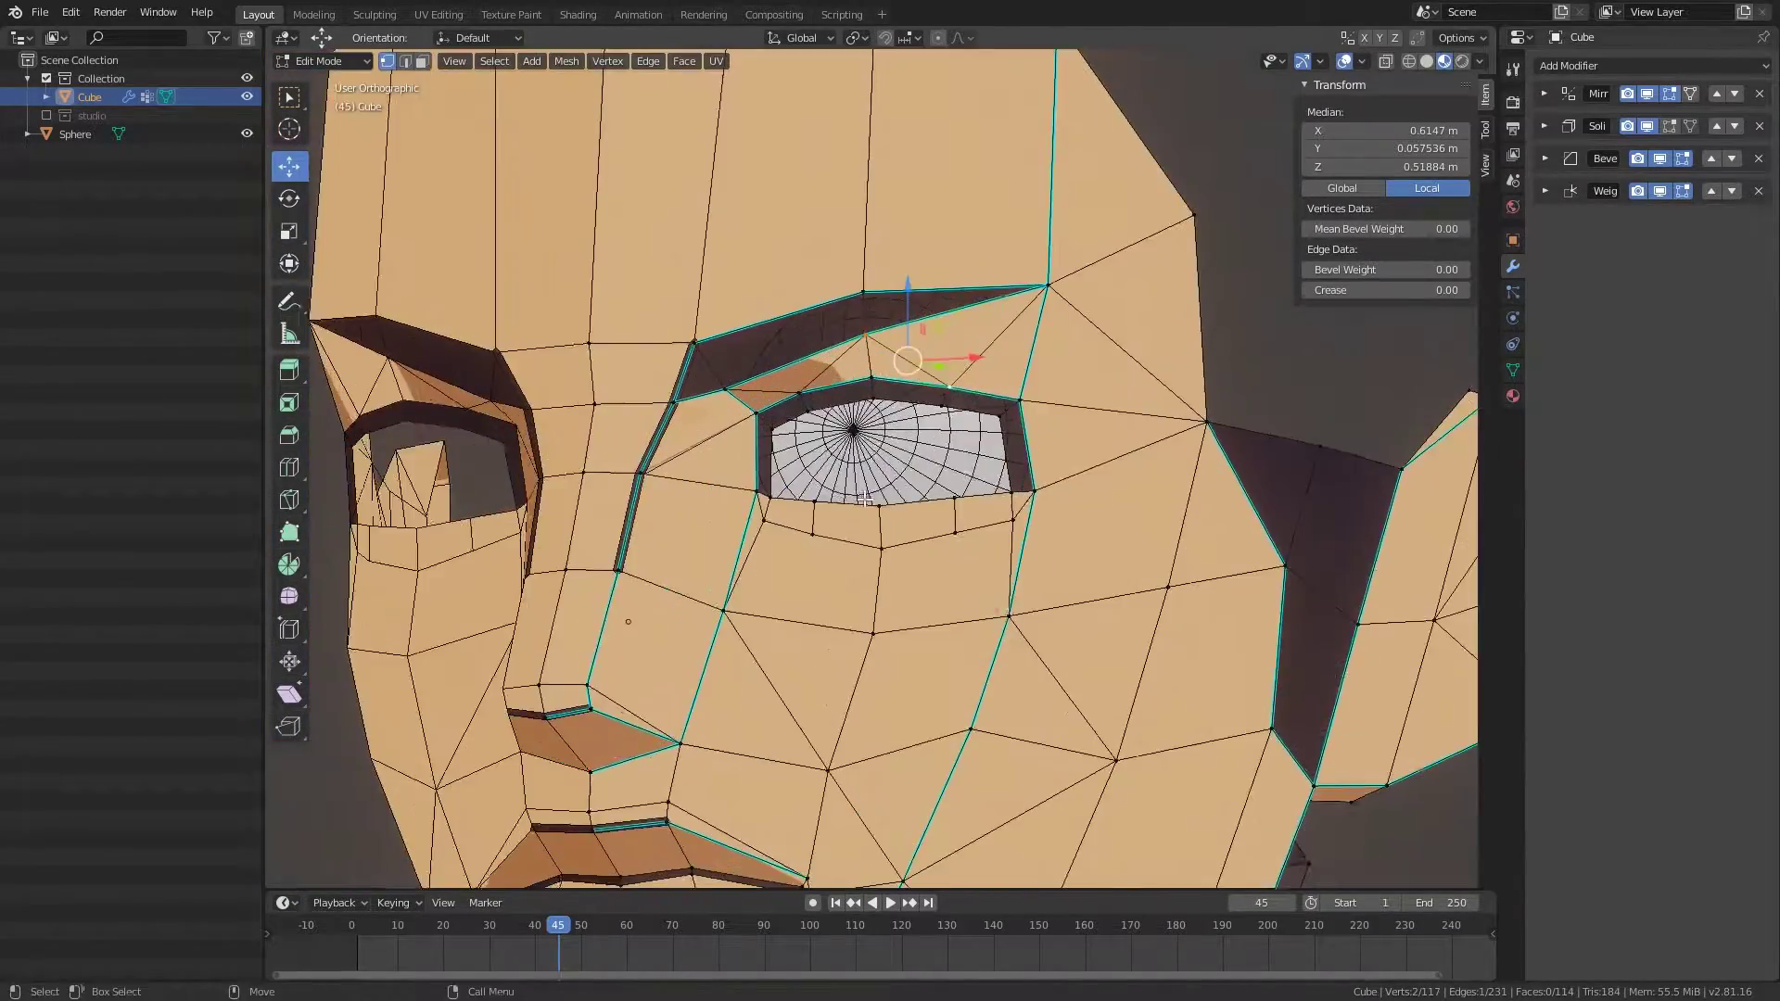
{"action": "scroll", "coordinate": [835, 501], "scroll_direction": "up", "scroll_amount": 2}
{"action": "left_click", "coordinate": [816, 520], "text": "alt"}
{"action": "mouse_move", "coordinate": [834, 505]}
{"action": "middle_mouse_down"}
{"action": "mouse_move", "coordinate": [973, 575]}
{"action": "mouse_move", "coordinate": [952, 542]}
{"action": "middle_mouse_up"}
{"action": "scroll", "coordinate": [859, 516], "scroll_direction": "down", "scroll_amount": 3}
{"action": "left_click", "coordinate": [952, 542]}
Step: Check how the eyeball sits in the socket, toggling the head's see-through shading
{"action": "key", "text": "Tab"}
{"action": "left_click", "coordinate": [905, 449]}
{"action": "scroll", "coordinate": [905, 449], "scroll_direction": "up", "scroll_amount": 2}
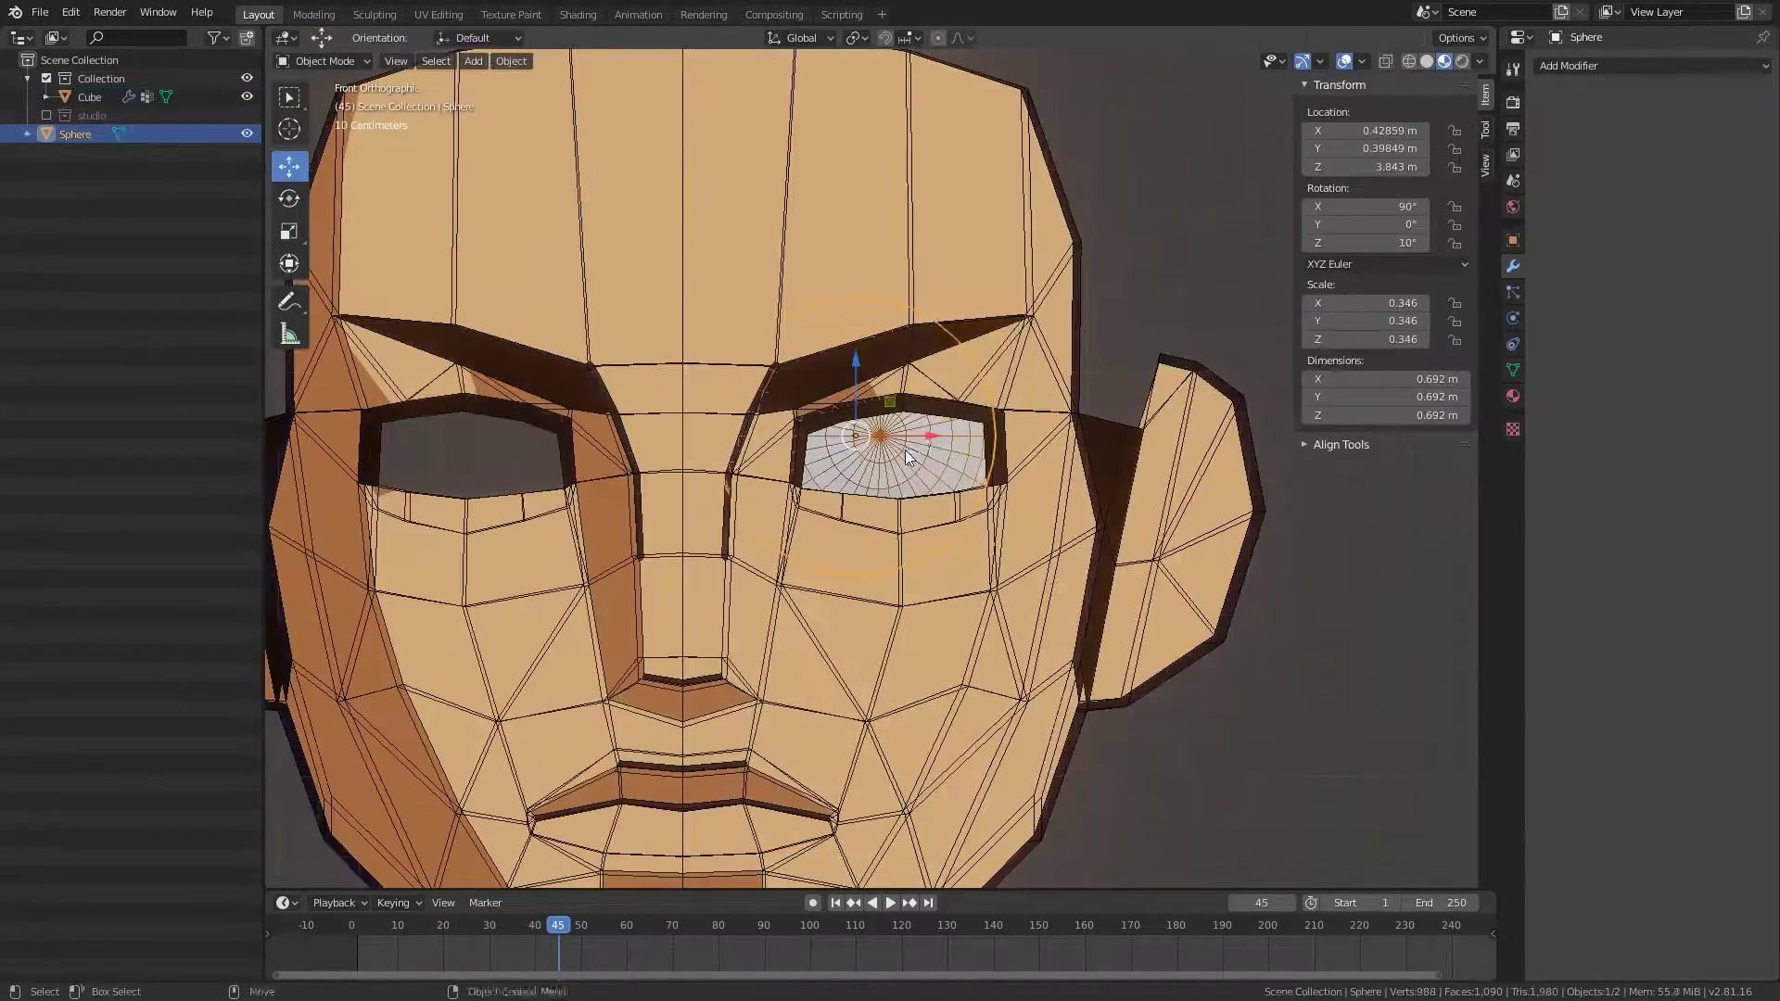
{"action": "mouse_move", "coordinate": [905, 449]}
{"action": "middle_mouse_down"}
{"action": "mouse_move", "coordinate": [908, 390]}
{"action": "mouse_move", "coordinate": [918, 517]}
{"action": "mouse_move", "coordinate": [1011, 553]}
{"action": "middle_mouse_up"}
{"action": "scroll", "coordinate": [970, 480], "scroll_direction": "up", "scroll_amount": 4}
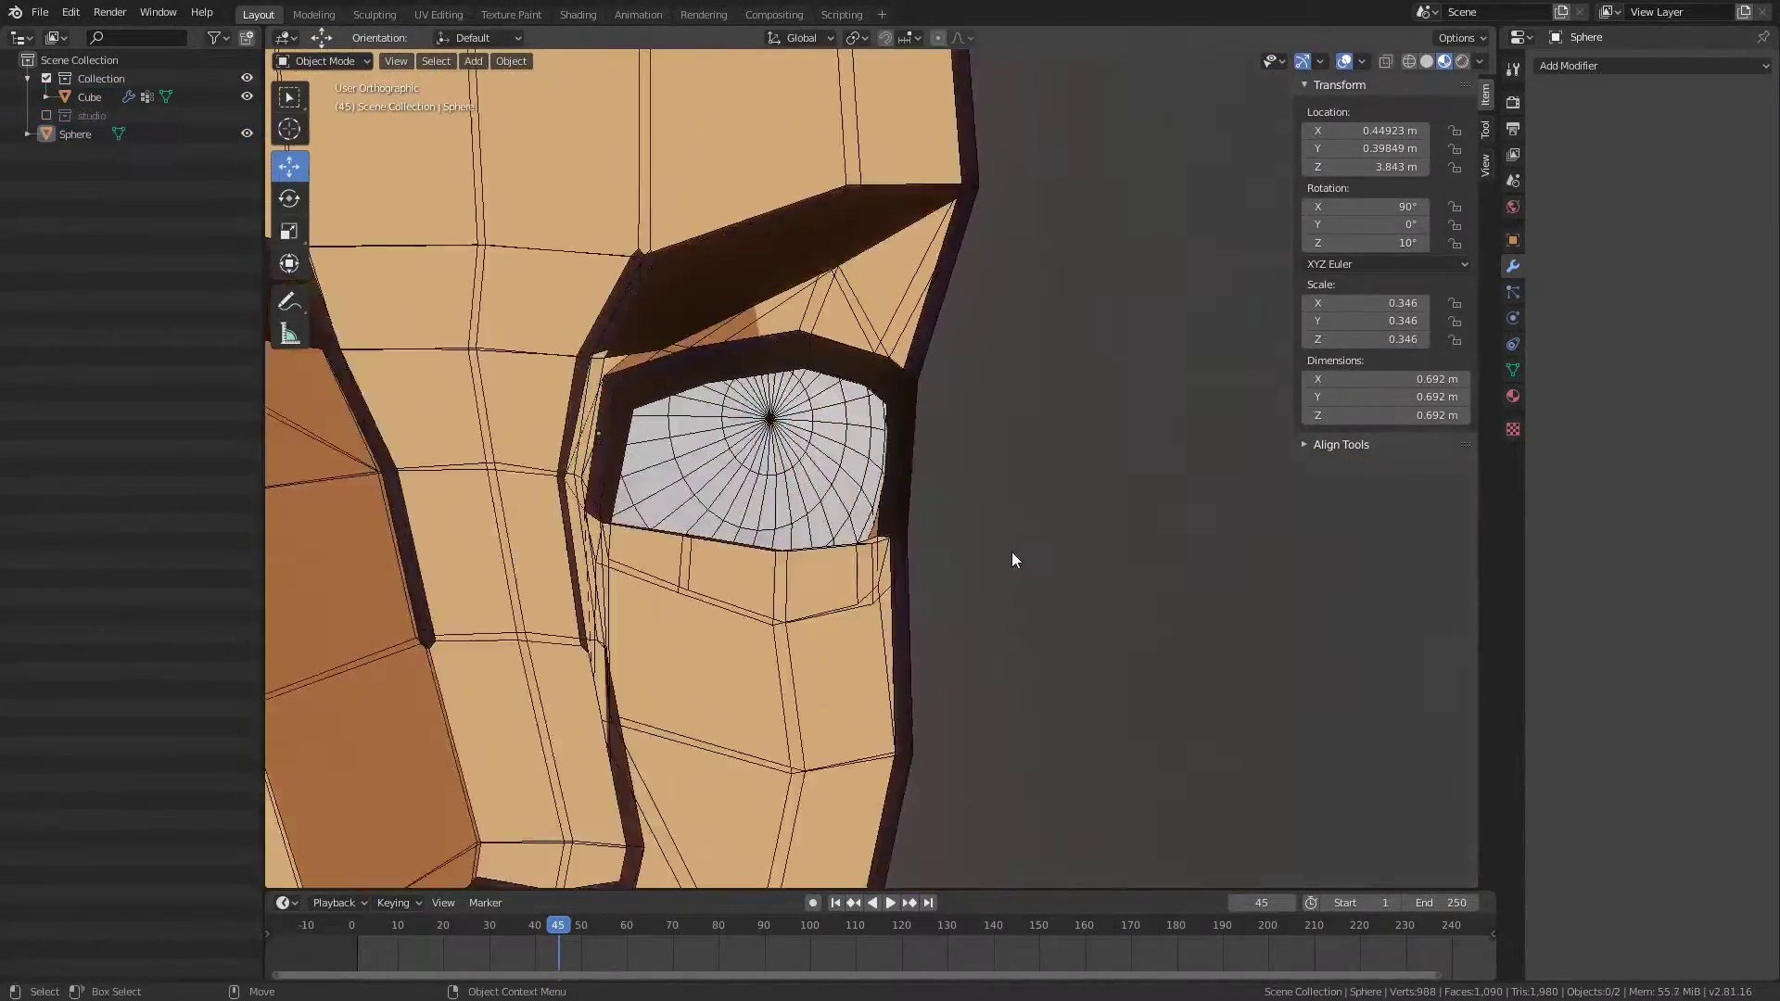
{"action": "scroll", "coordinate": [776, 536], "scroll_direction": "down", "scroll_amount": 4}
{"action": "scroll", "coordinate": [896, 559], "scroll_direction": "up", "scroll_amount": 5}
{"action": "left_click", "coordinate": [723, 424]}
{"action": "key", "text": "Tab"}
{"action": "key", "text": "shift+z"}
{"action": "key", "text": "Tab"}
{"action": "key", "text": "shift+z"}
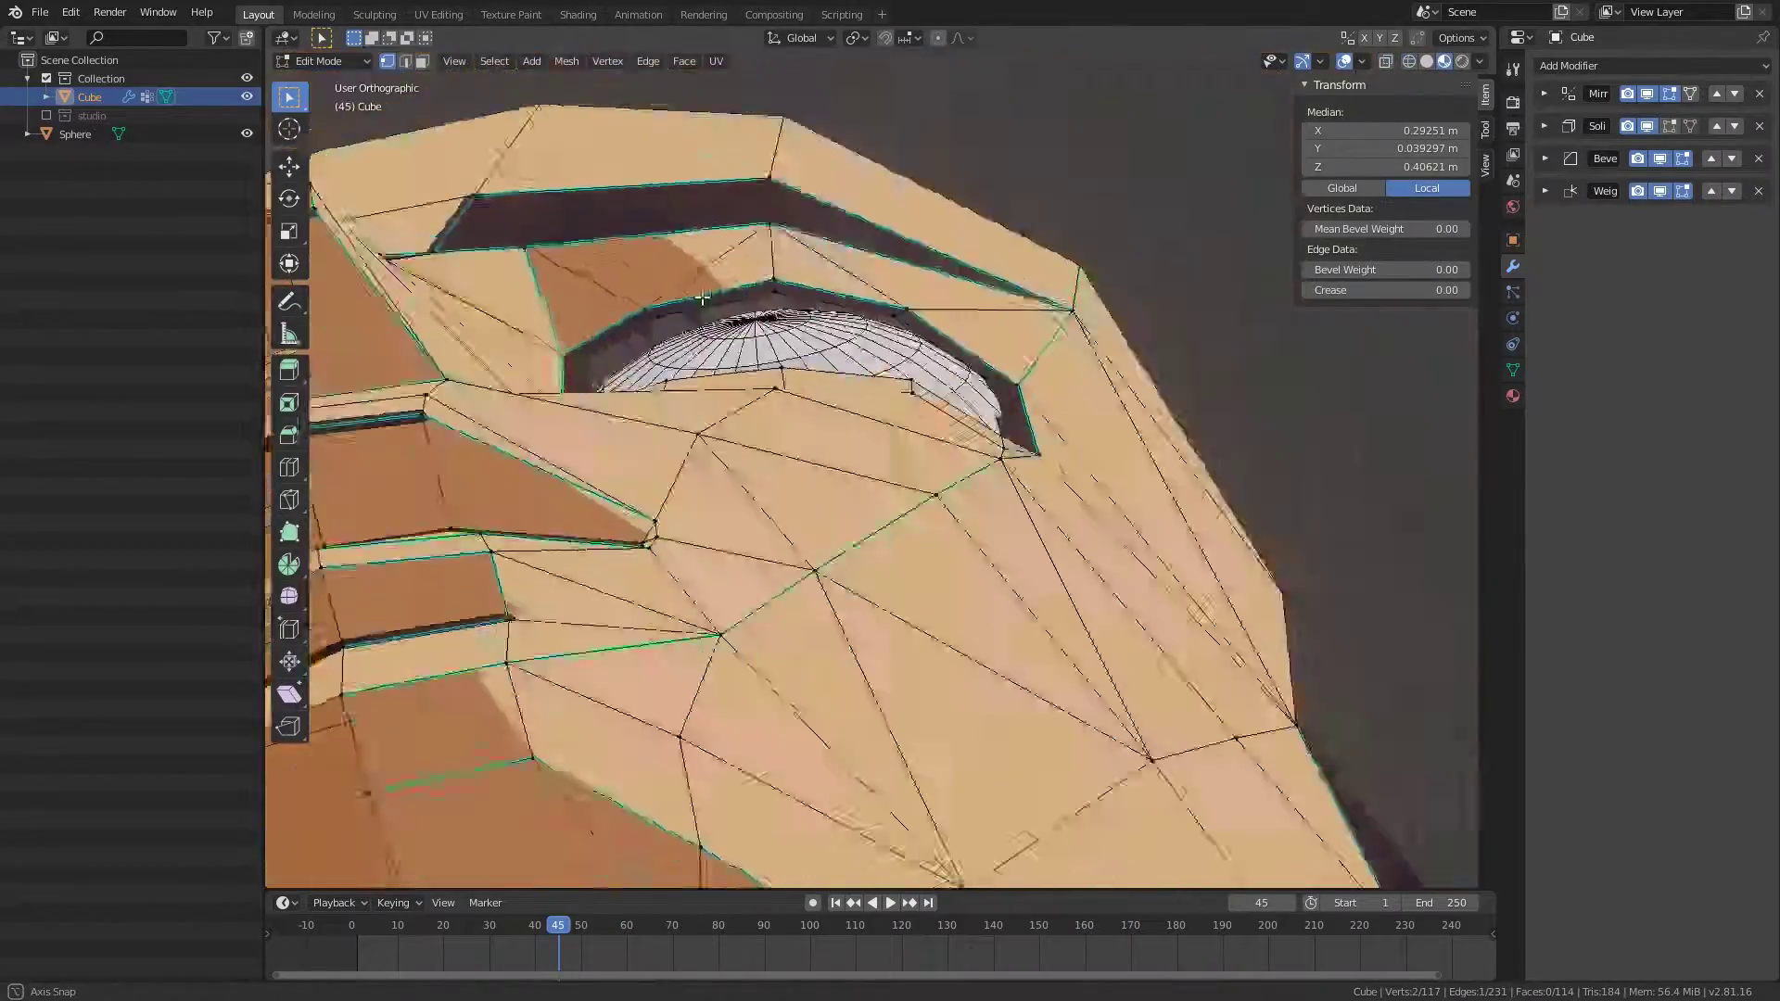
{"action": "middle_click_drag", "start_coordinate": [724, 424], "coordinate": [821, 496]}
Step: Nudge the eyeball sideways into the socket and recheck from the front
{"action": "left_click", "coordinate": [821, 496]}
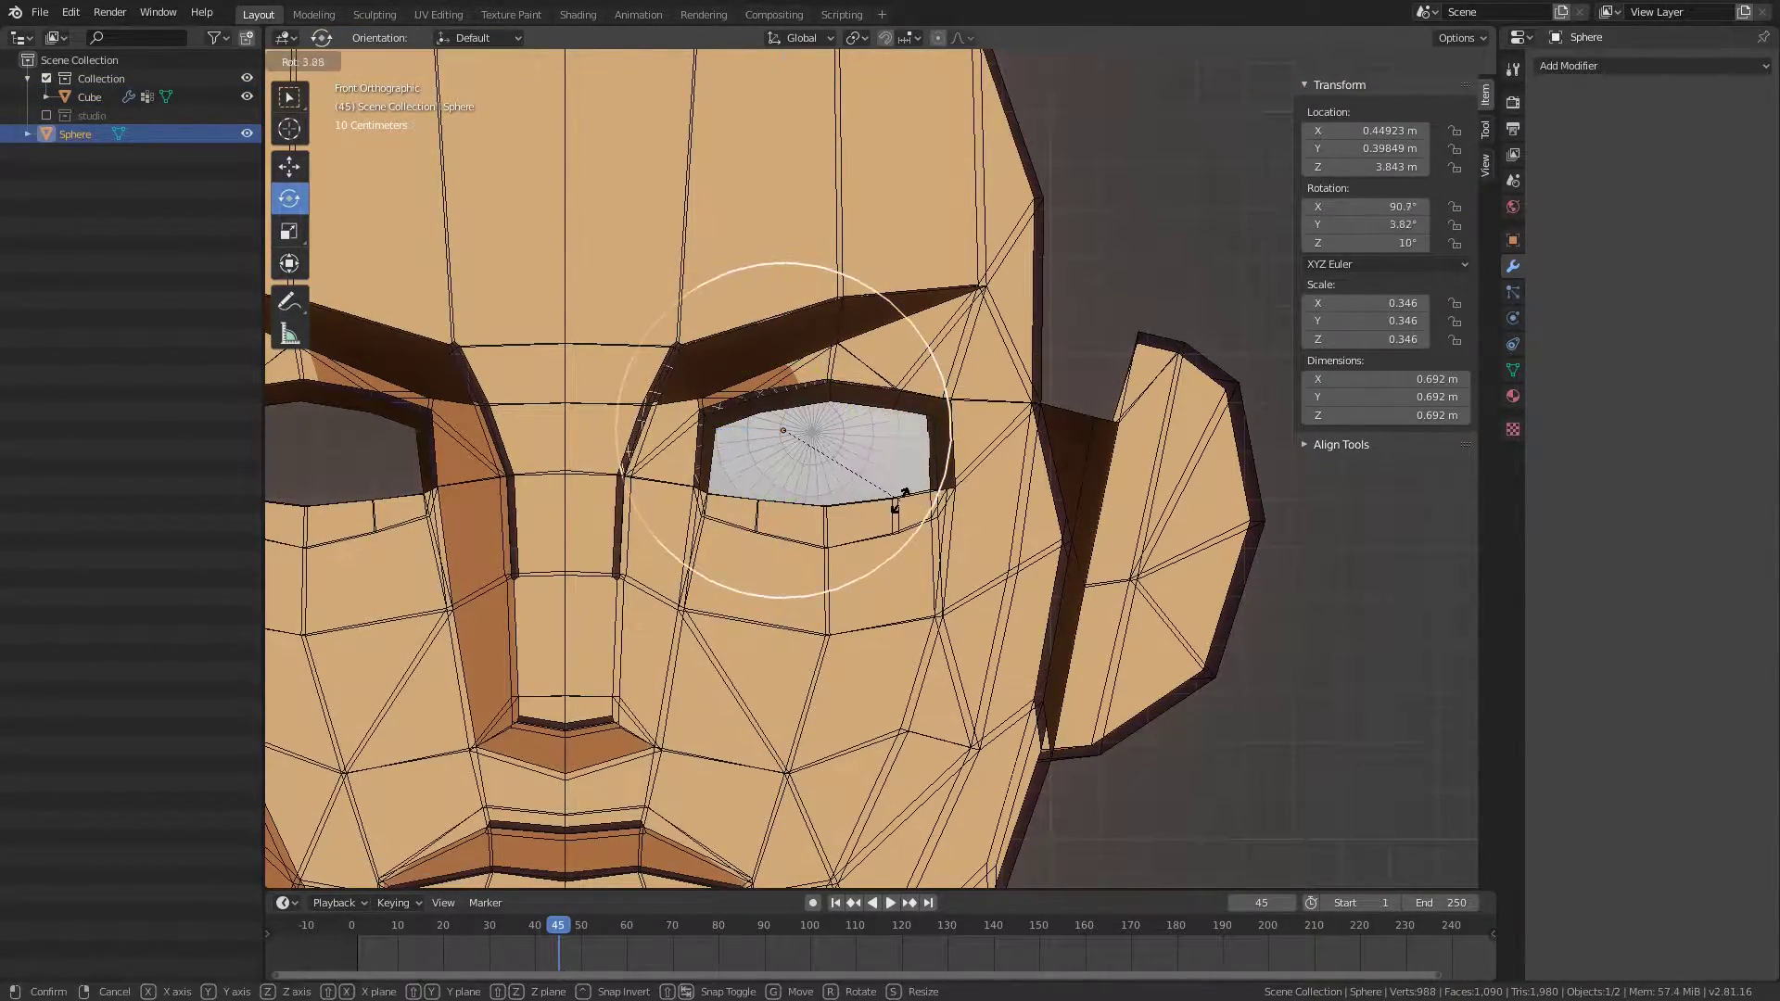
{"action": "left_click", "coordinate": [833, 434]}
{"action": "middle_click_drag", "start_coordinate": [834, 434], "coordinate": [826, 306]}
{"action": "key", "text": "KP_1"}
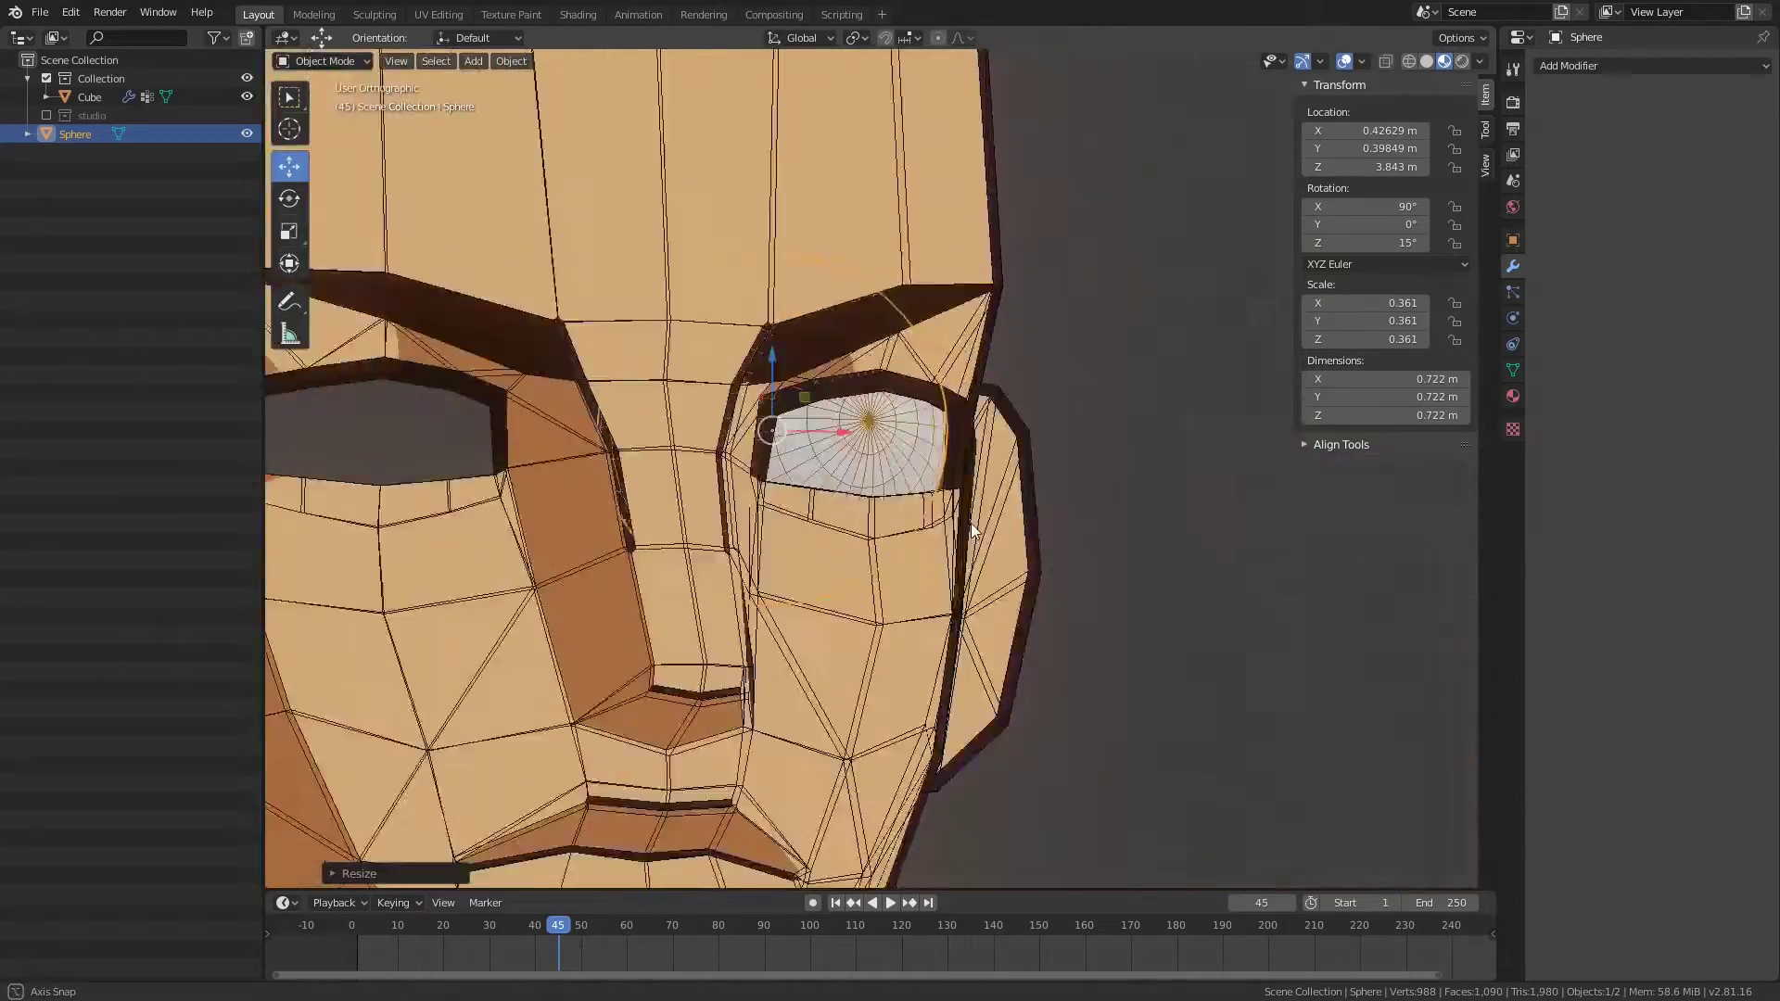
Step: Move the head's eye-rim edges to fit around the eyeball
{"action": "left_click", "coordinate": [971, 523]}
{"action": "scroll", "coordinate": [879, 615], "scroll_direction": "up", "scroll_amount": 3}
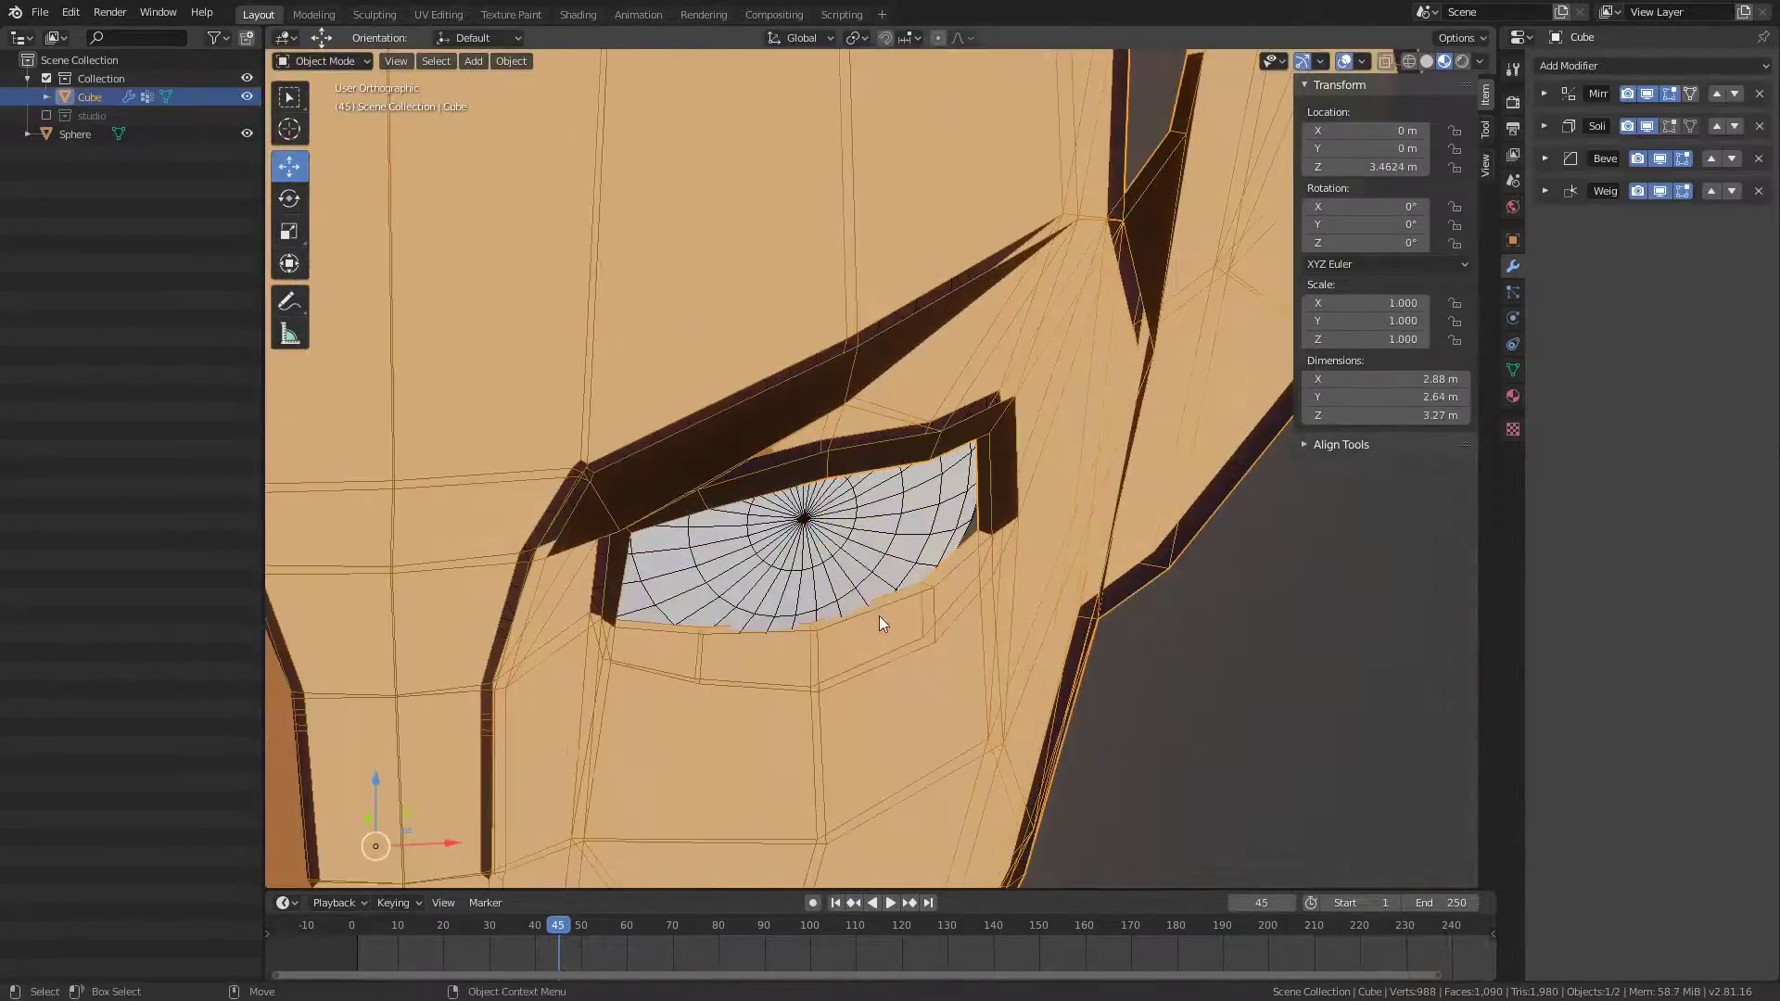
{"action": "key", "text": "Tab"}
{"action": "middle_click_drag", "start_coordinate": [879, 616], "coordinate": [797, 708]}
{"action": "left_click", "coordinate": [725, 629]}
{"action": "middle_click_drag", "start_coordinate": [725, 629], "coordinate": [714, 751]}
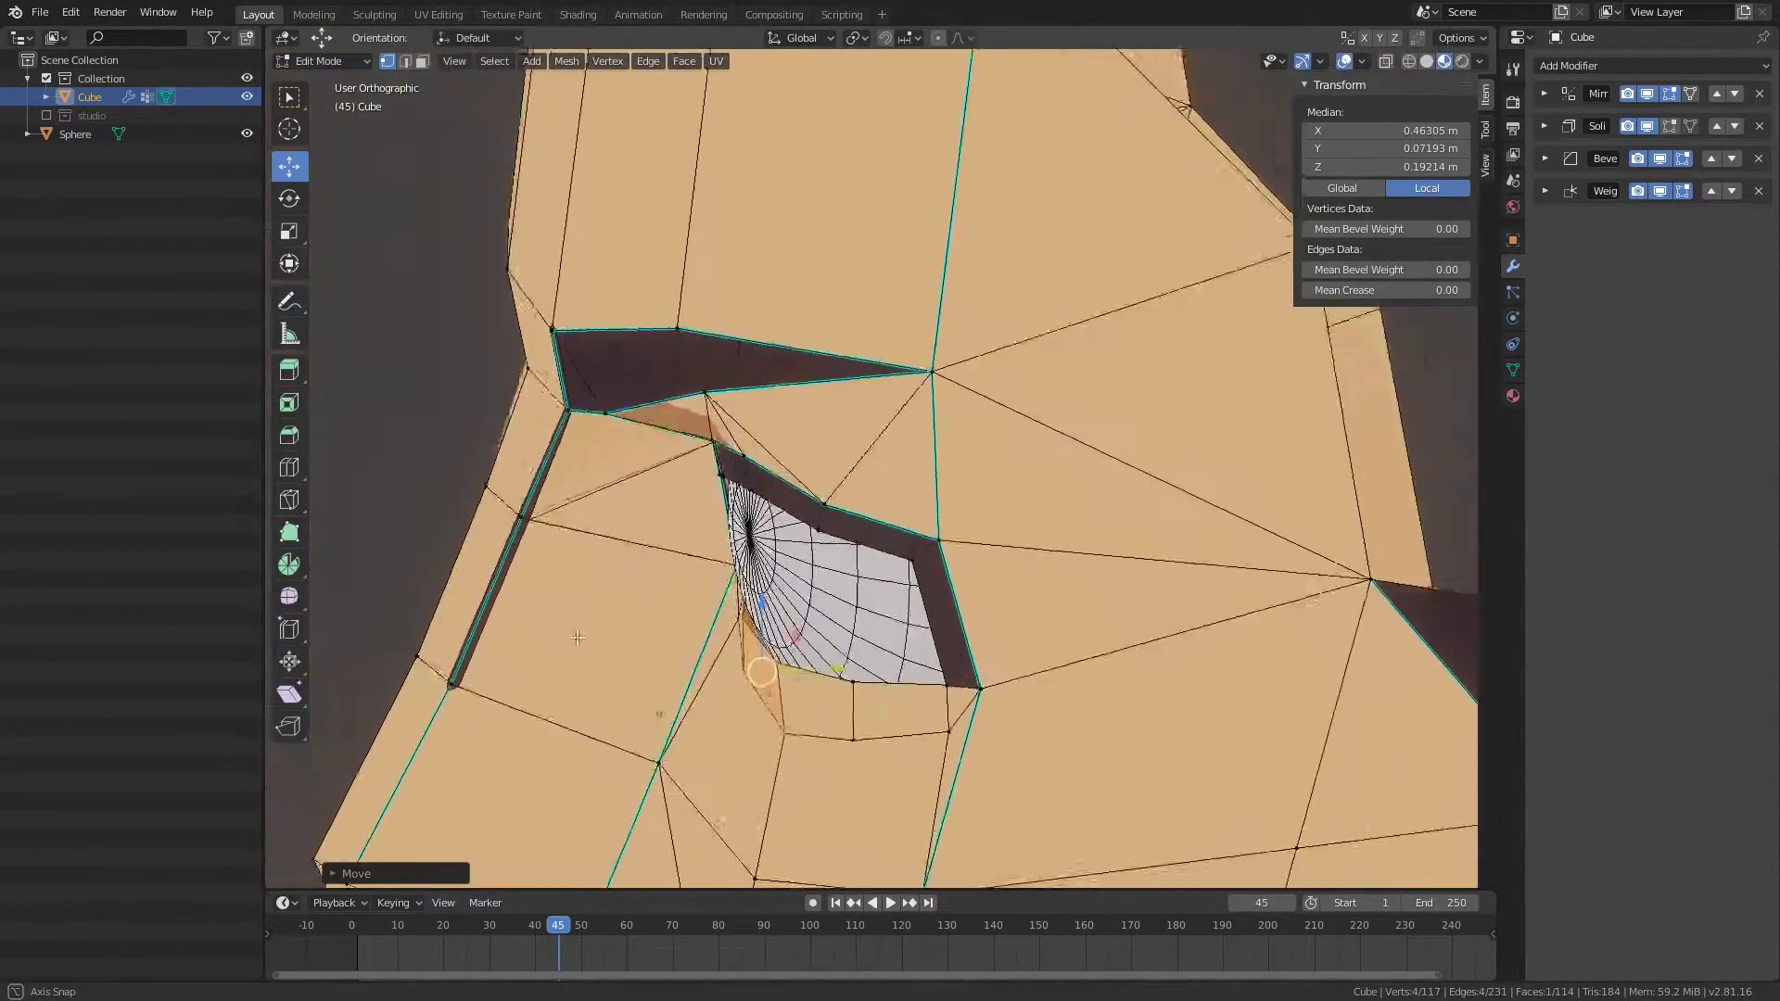
{"action": "key", "text": "alt+z"}
{"action": "left_click", "coordinate": [715, 770]}
{"action": "key", "text": "alt+z"}
{"action": "mouse_move", "coordinate": [789, 705]}
{"action": "middle_mouse_down"}
{"action": "mouse_move", "coordinate": [991, 839]}
{"action": "mouse_move", "coordinate": [928, 649]}
{"action": "middle_mouse_up"}
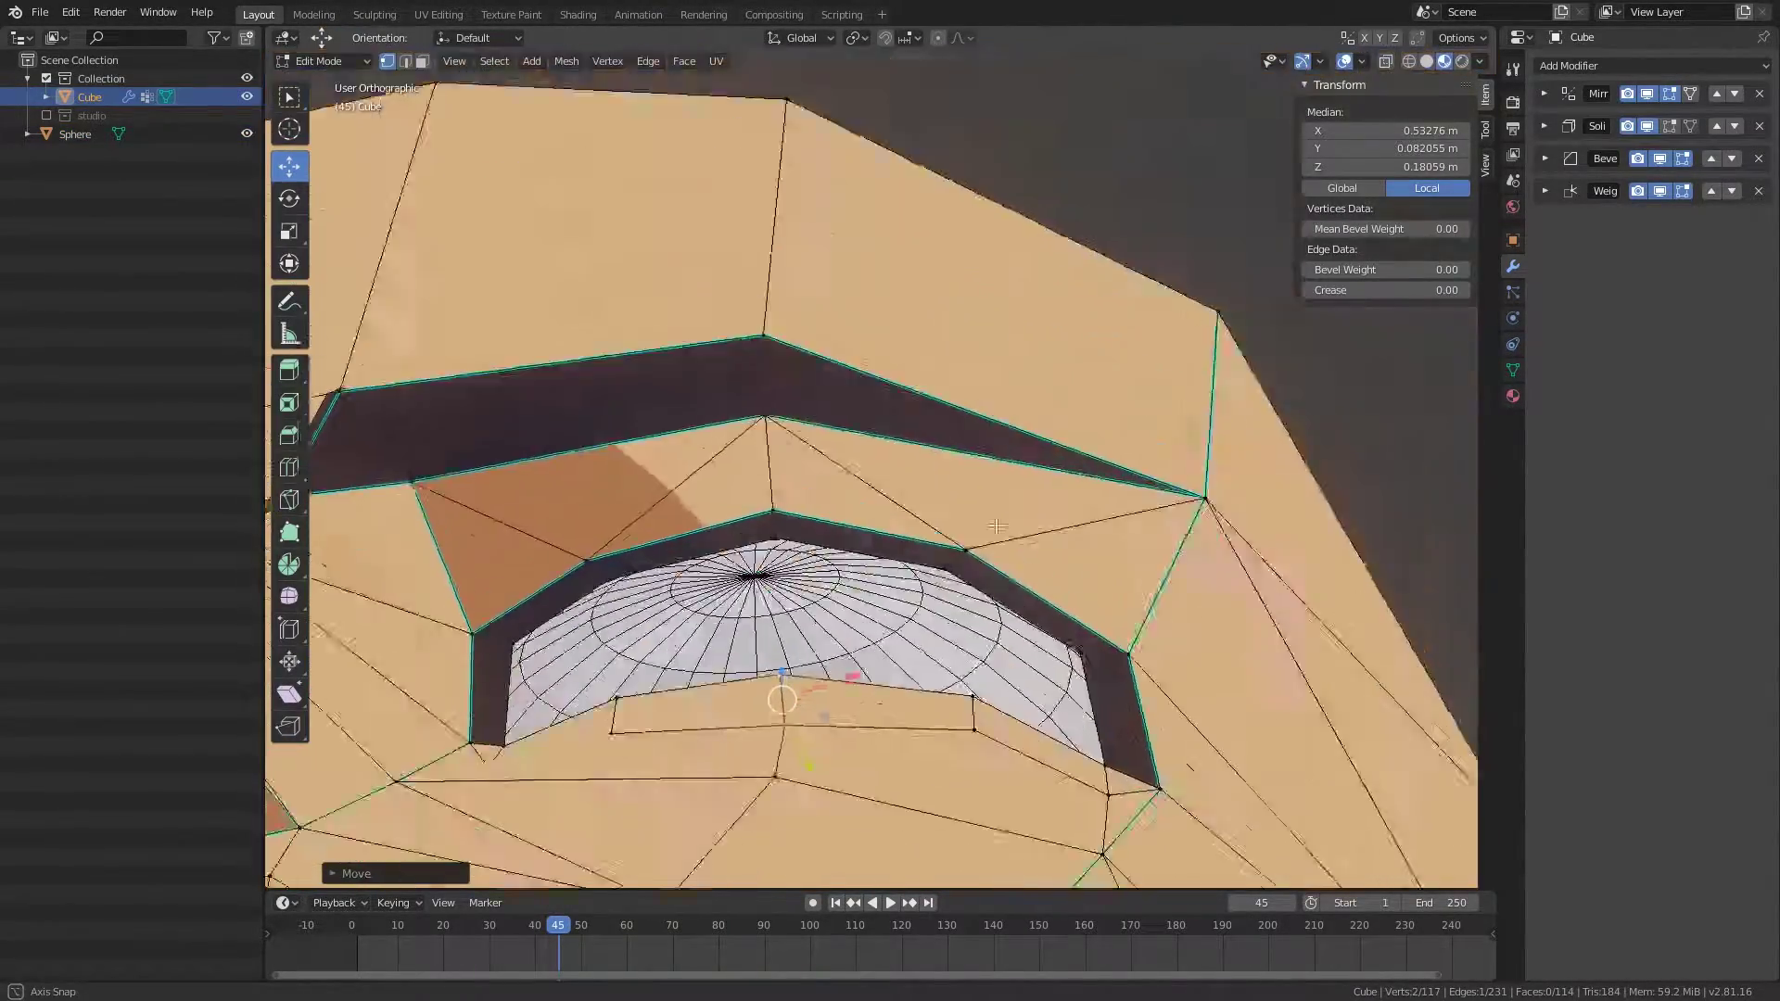
{"action": "key", "text": "KP_1"}
{"action": "scroll", "coordinate": [927, 556], "scroll_direction": "up", "scroll_amount": 2}
Step: Push the eyelid rim loop back along Y to hug the eyeball
{"action": "left_click", "coordinate": [1012, 461], "text": "alt"}
{"action": "middle_click_drag", "start_coordinate": [1011, 462], "coordinate": [1010, 556]}
{"action": "key", "text": "g"}
{"action": "key", "text": "y"}
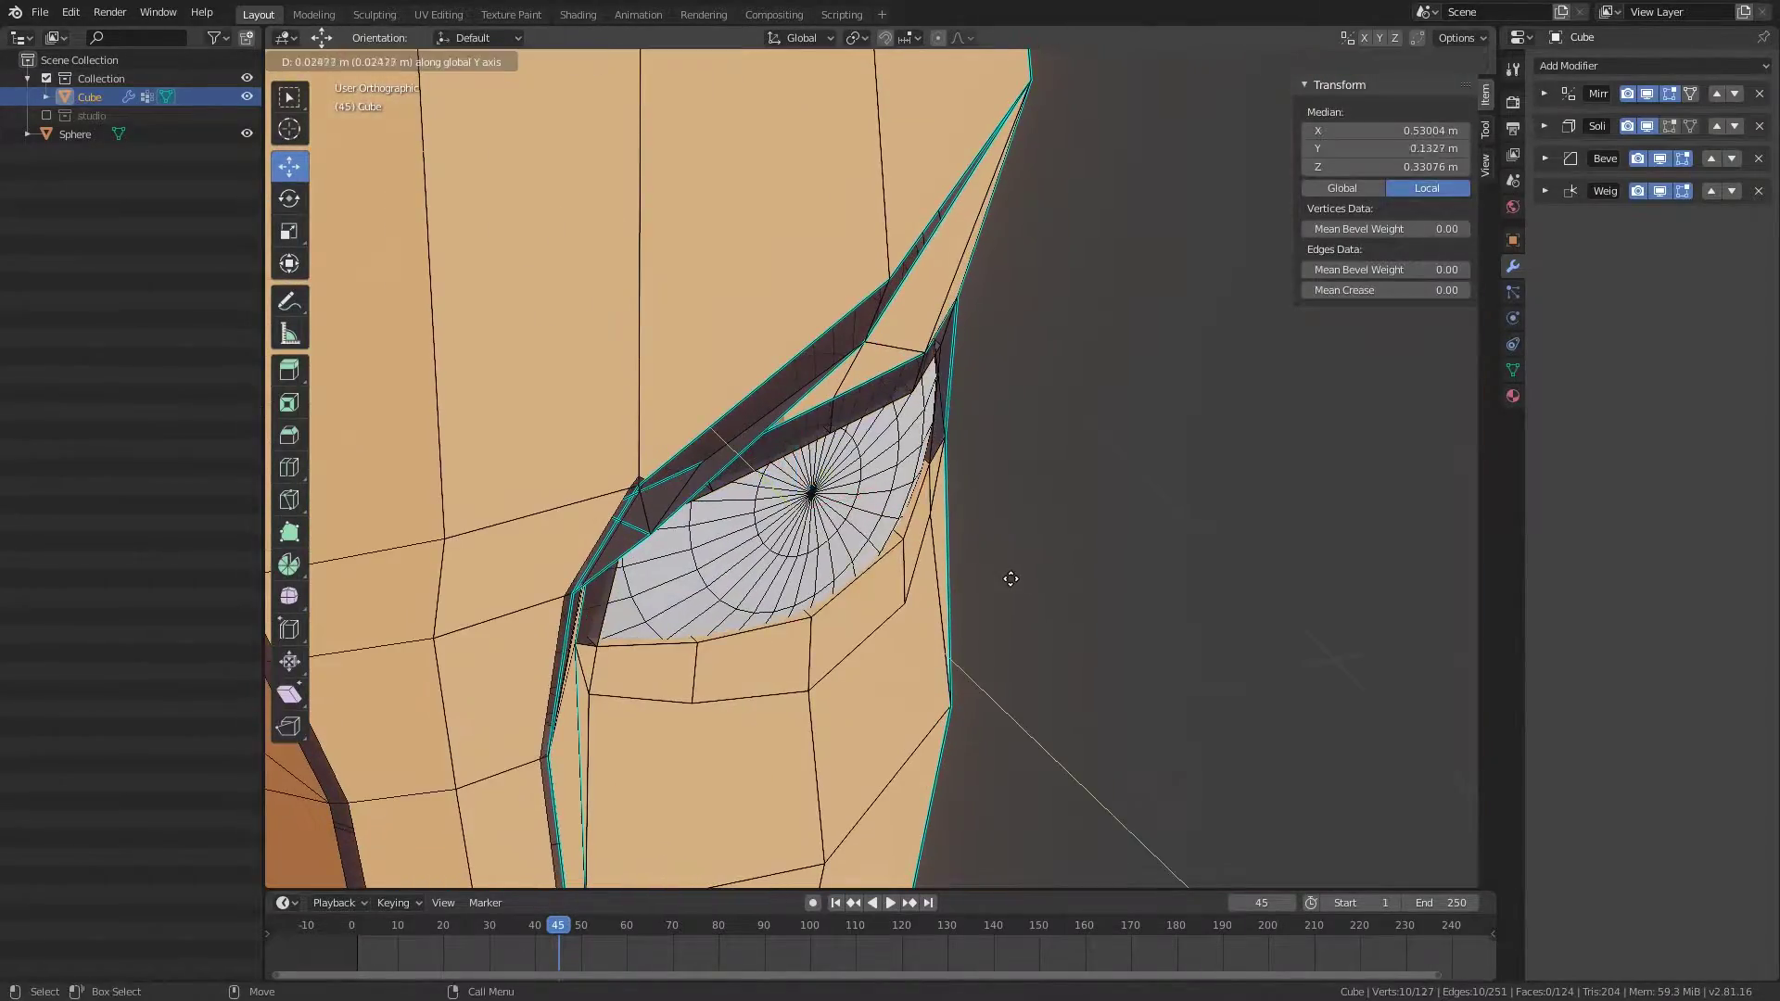
{"action": "scroll", "coordinate": [985, 592], "scroll_direction": "down", "scroll_amount": 3}
{"action": "scroll", "coordinate": [985, 592], "scroll_direction": "down", "scroll_amount": 3}
{"action": "key", "text": "Tab"}
Step: Inspect the eyeball mesh, then resume editing the head in front view
{"action": "scroll", "coordinate": [1081, 385], "scroll_direction": "up", "scroll_amount": 3}
{"action": "left_click", "coordinate": [797, 478]}
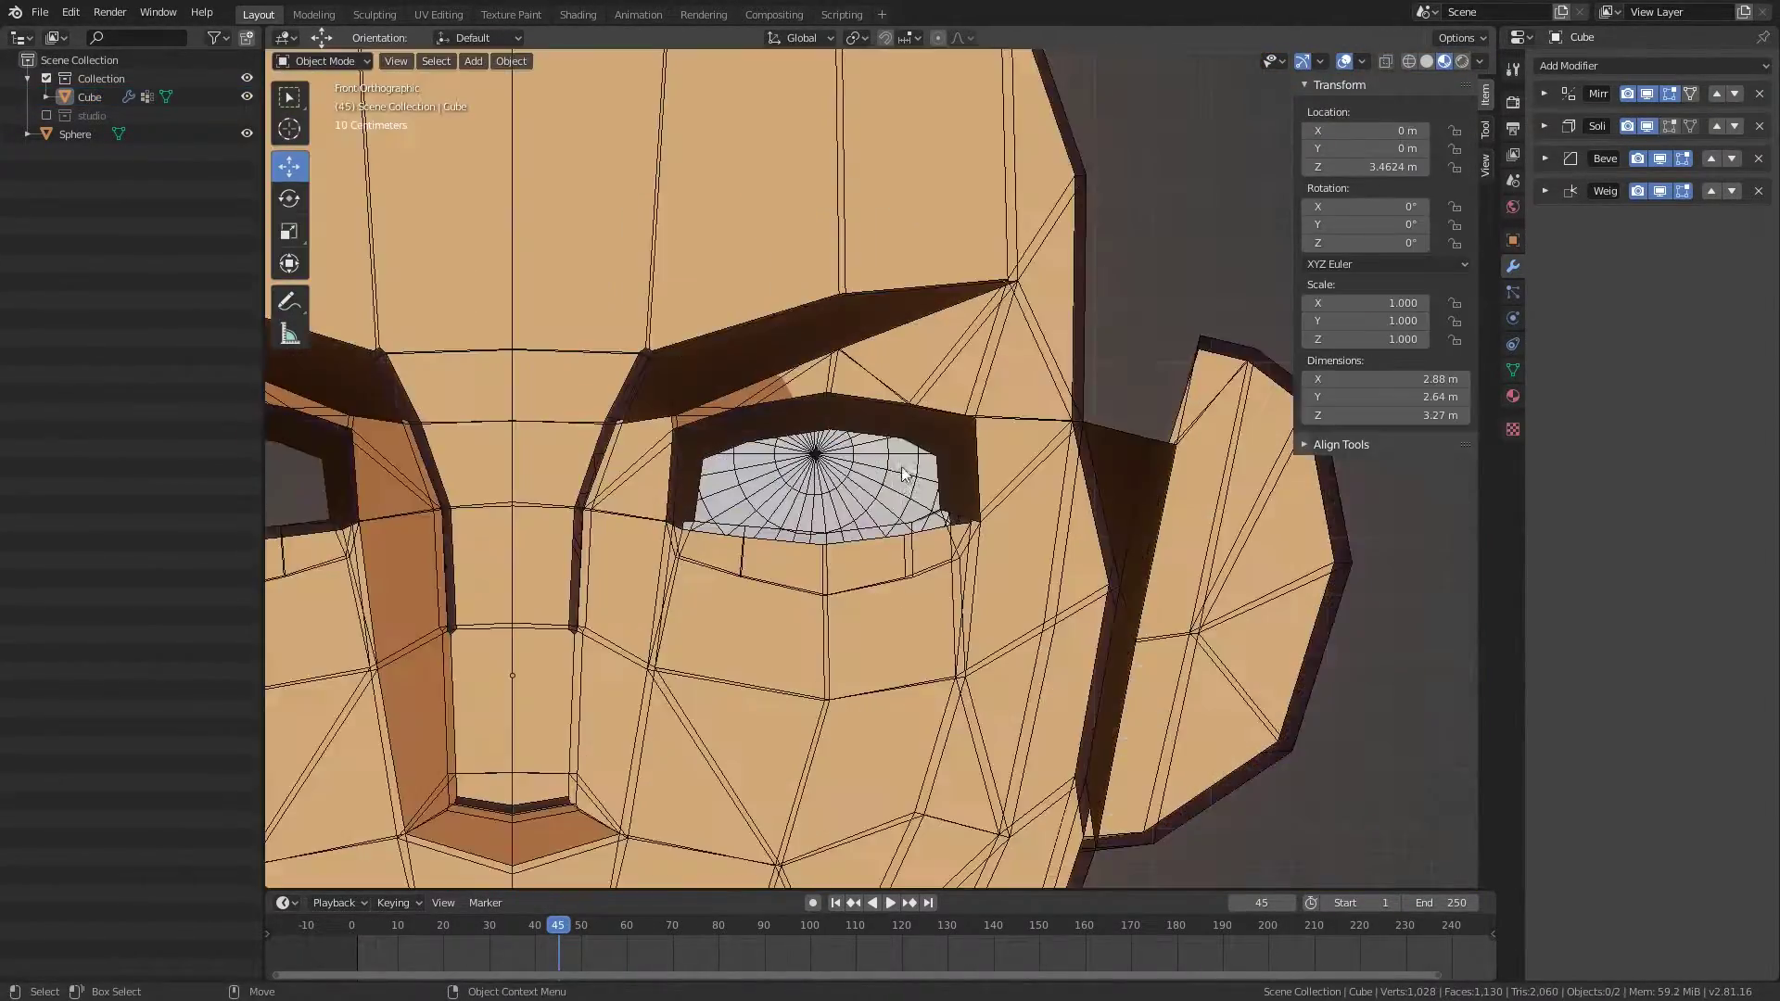
{"action": "scroll", "coordinate": [986, 702], "scroll_direction": "up", "scroll_amount": 3}
{"action": "scroll", "coordinate": [927, 575], "scroll_direction": "down", "scroll_amount": 3}
{"action": "scroll", "coordinate": [631, 436], "scroll_direction": "down", "scroll_amount": 2}
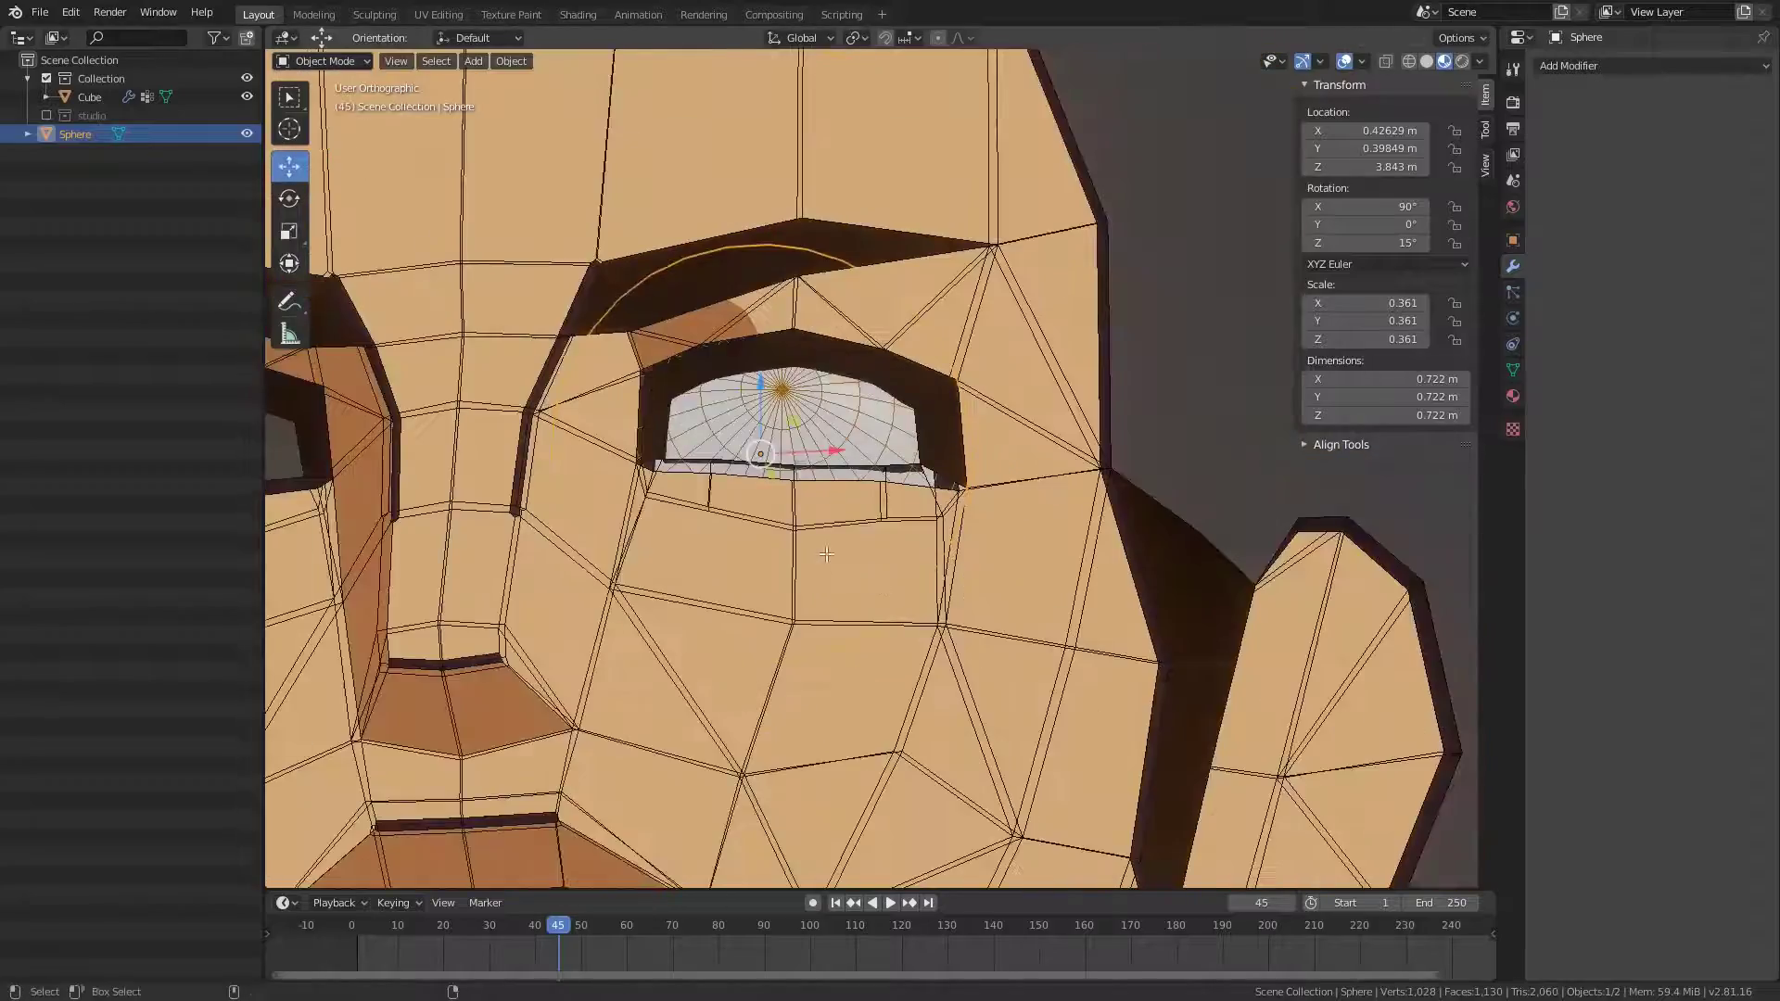
{"action": "key", "text": "Tab"}
{"action": "scroll", "coordinate": [697, 535], "scroll_direction": "up", "scroll_amount": 3}
{"action": "scroll", "coordinate": [697, 535], "scroll_direction": "down", "scroll_amount": 2}
{"action": "scroll", "coordinate": [697, 535], "scroll_direction": "down", "scroll_amount": 3}
{"action": "key", "text": "Tab"}
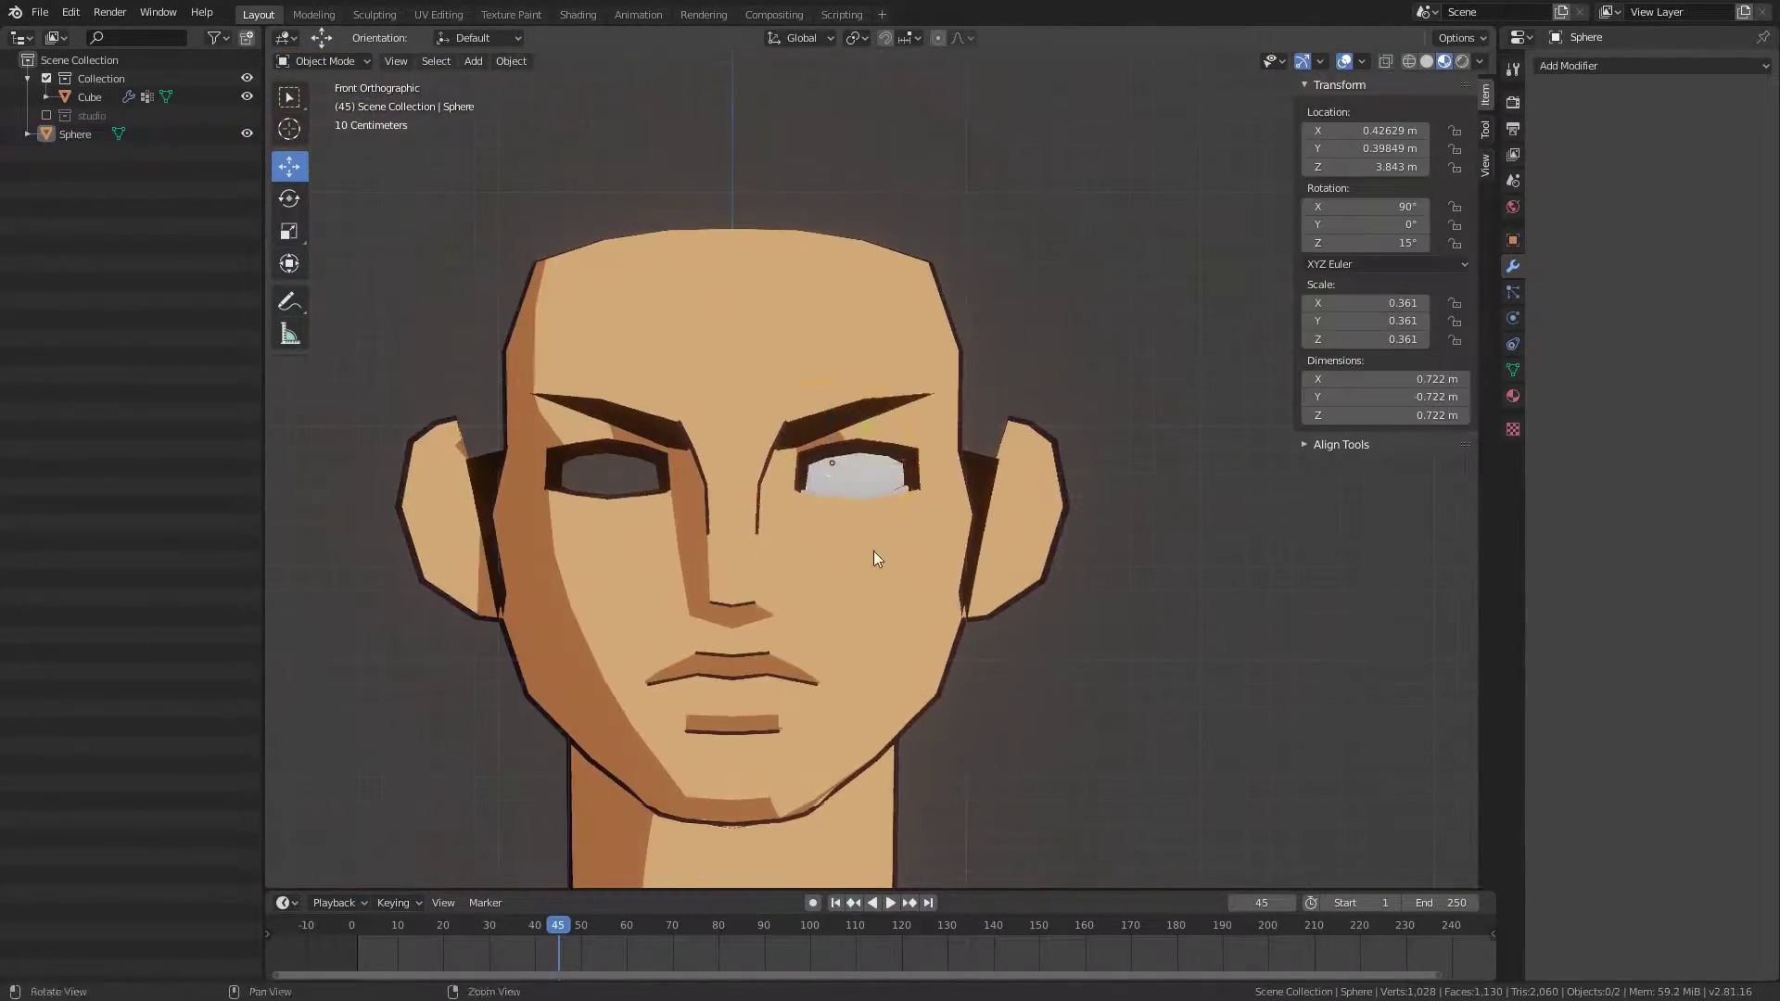
{"action": "scroll", "coordinate": [720, 454], "scroll_direction": "up", "scroll_amount": 4}
{"action": "scroll", "coordinate": [720, 454], "scroll_direction": "down", "scroll_amount": 3}
{"action": "scroll", "coordinate": [1059, 531], "scroll_direction": "up", "scroll_amount": 3}
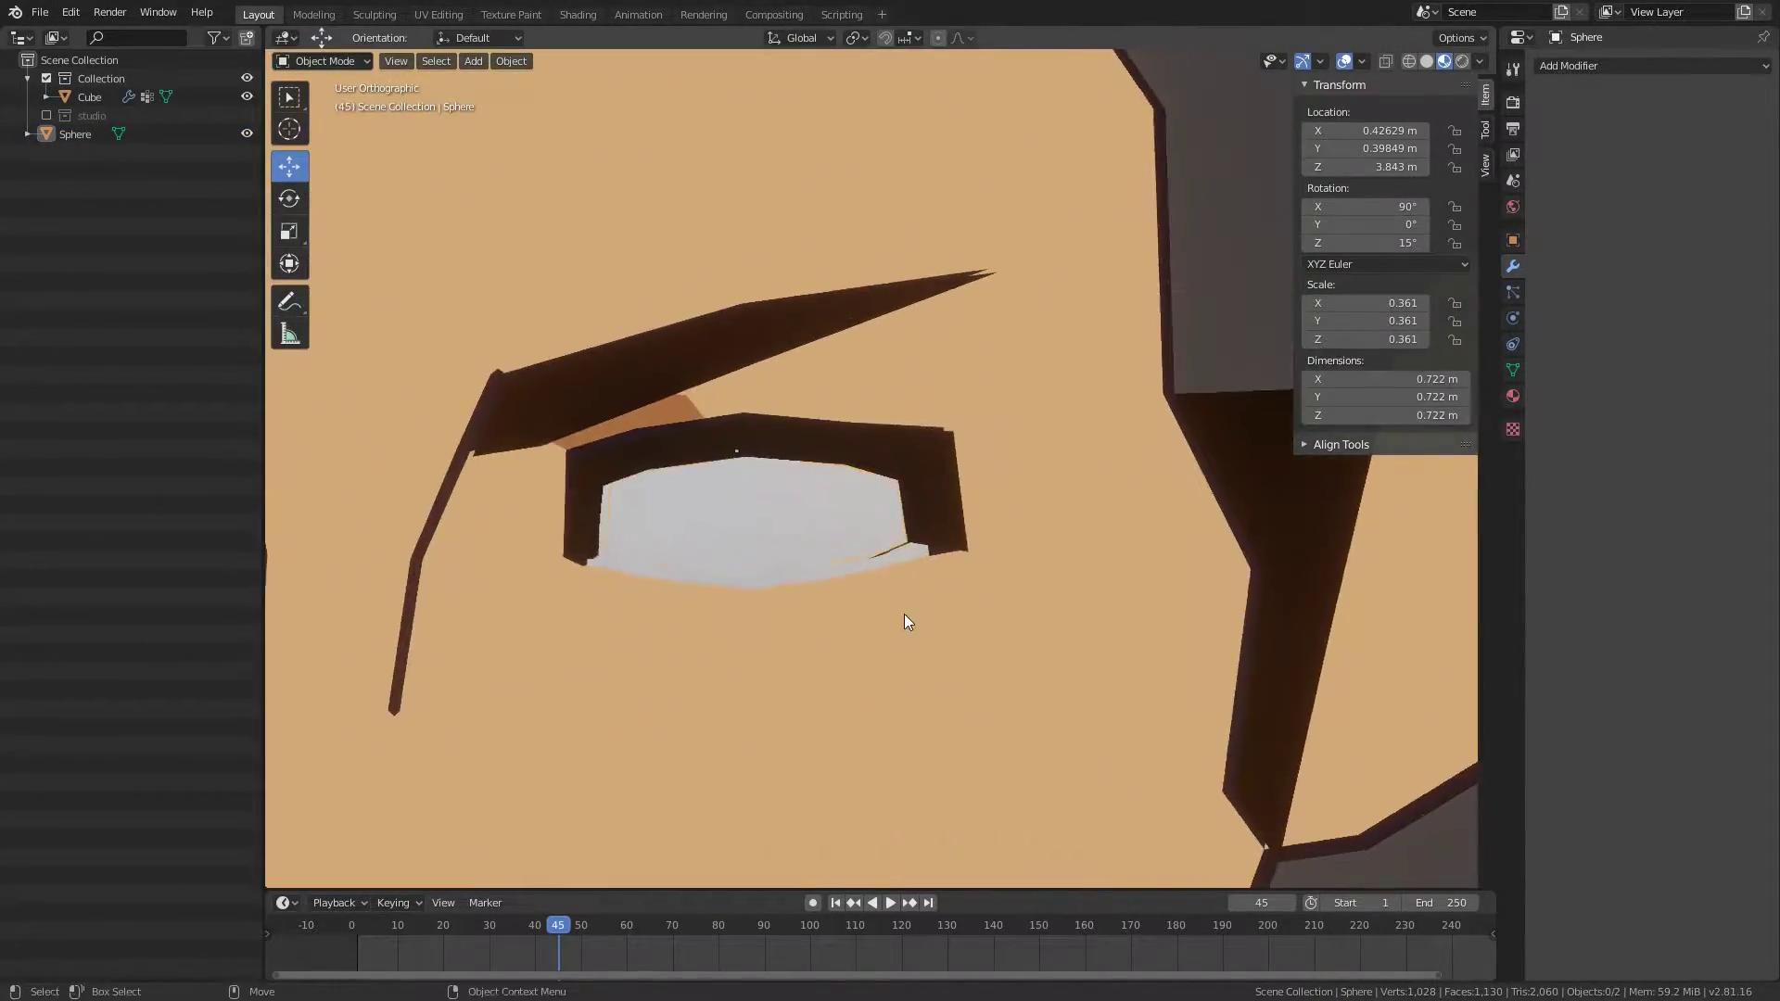
{"action": "left_click", "coordinate": [904, 614]}
{"action": "key", "text": "Tab"}
{"action": "key", "text": "KP_1"}
Step: Check the head's mesh data and modifier settings, then orbit around the face
{"action": "key", "text": "shift+z"}
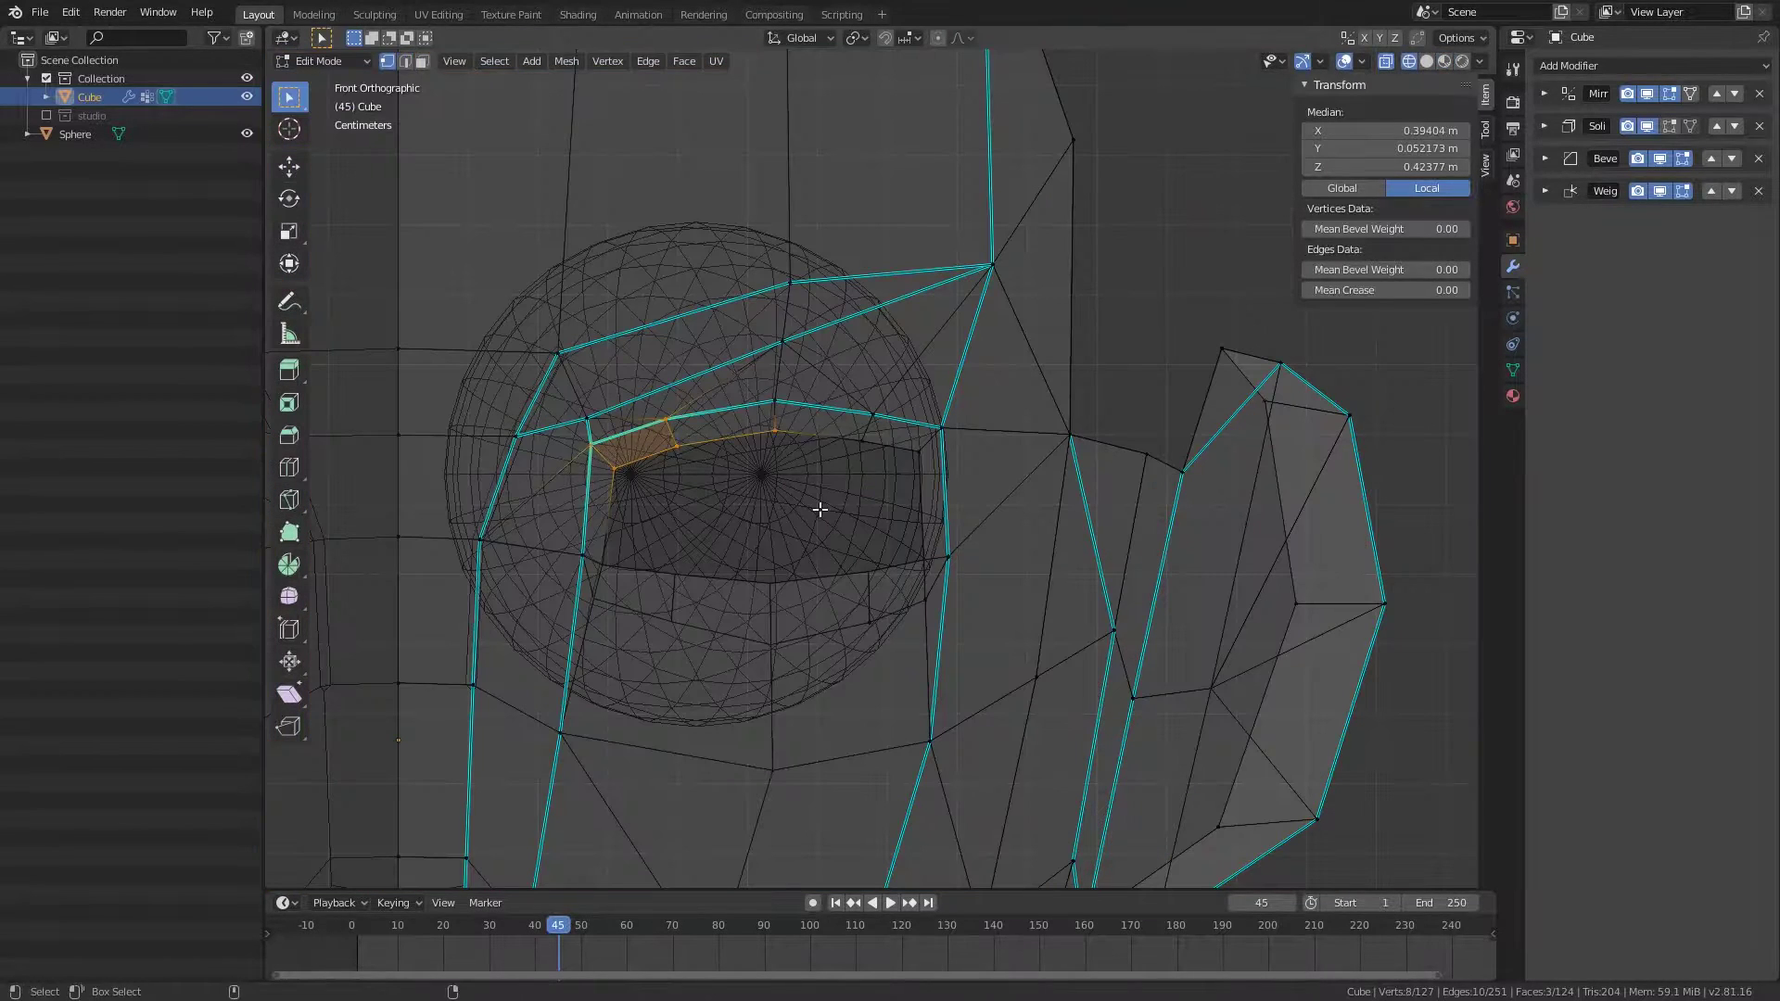
{"action": "key", "text": "shift+z"}
{"action": "left_click", "coordinate": [1513, 370]}
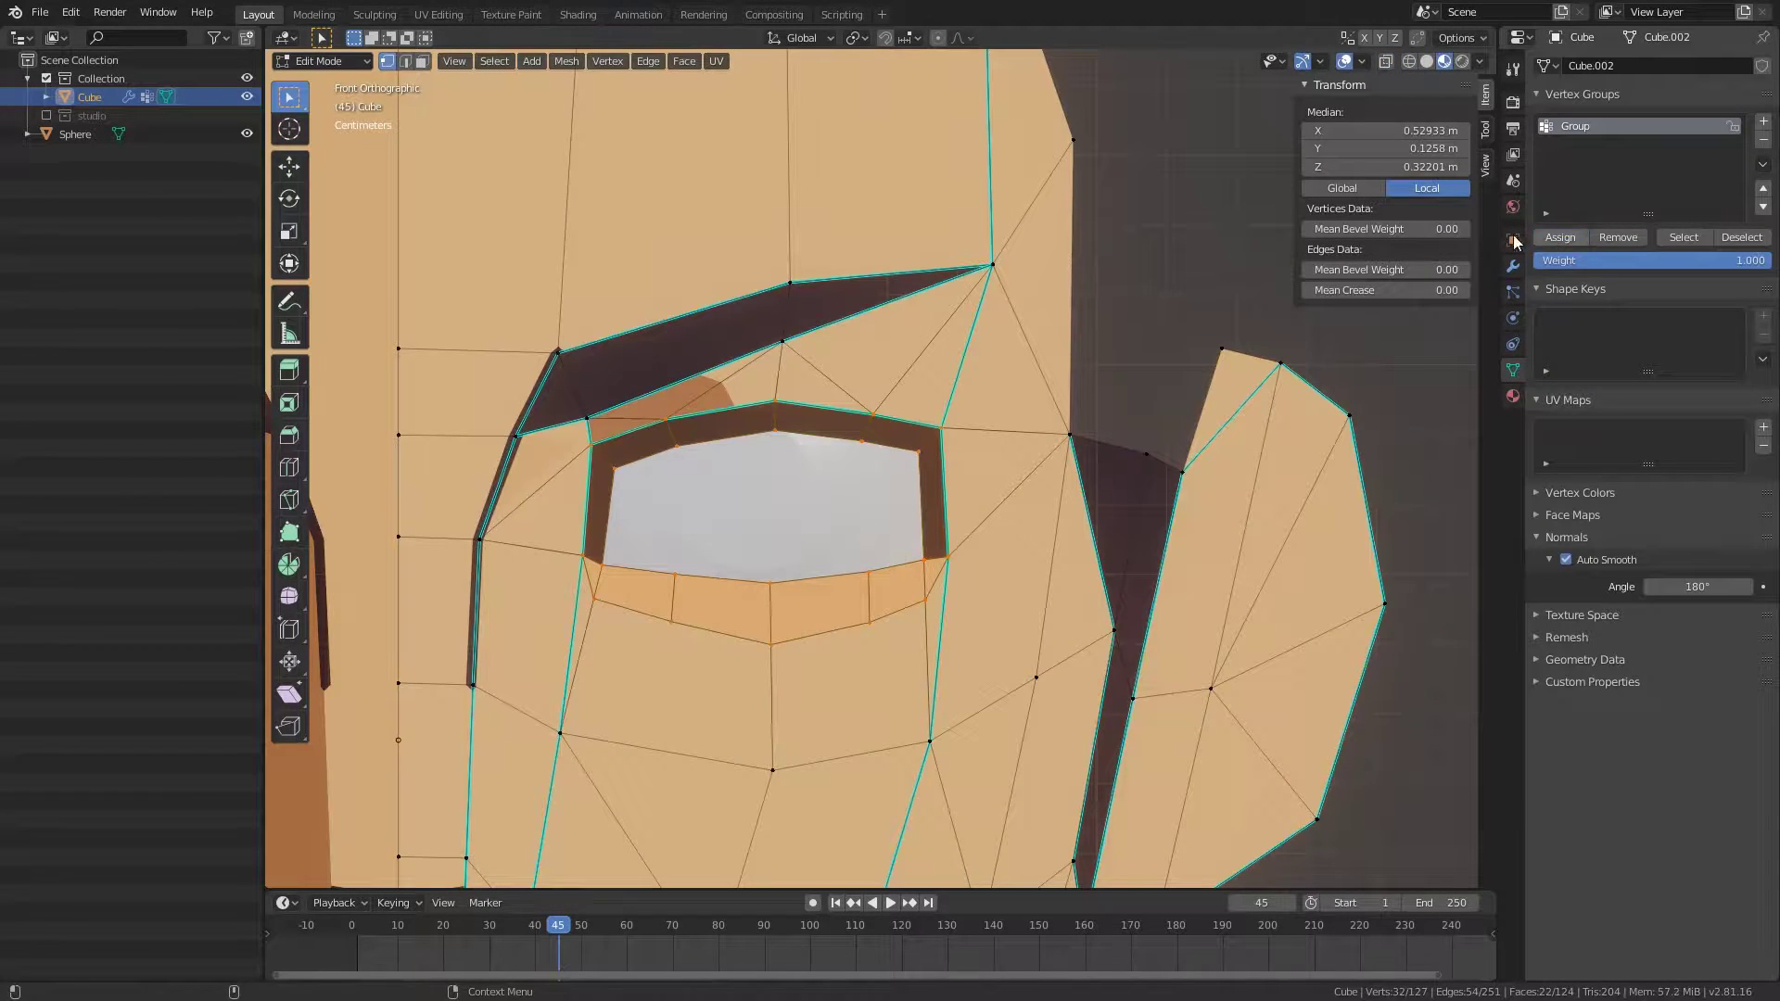
{"action": "key", "text": "Tab"}
{"action": "left_click", "coordinate": [1514, 239]}
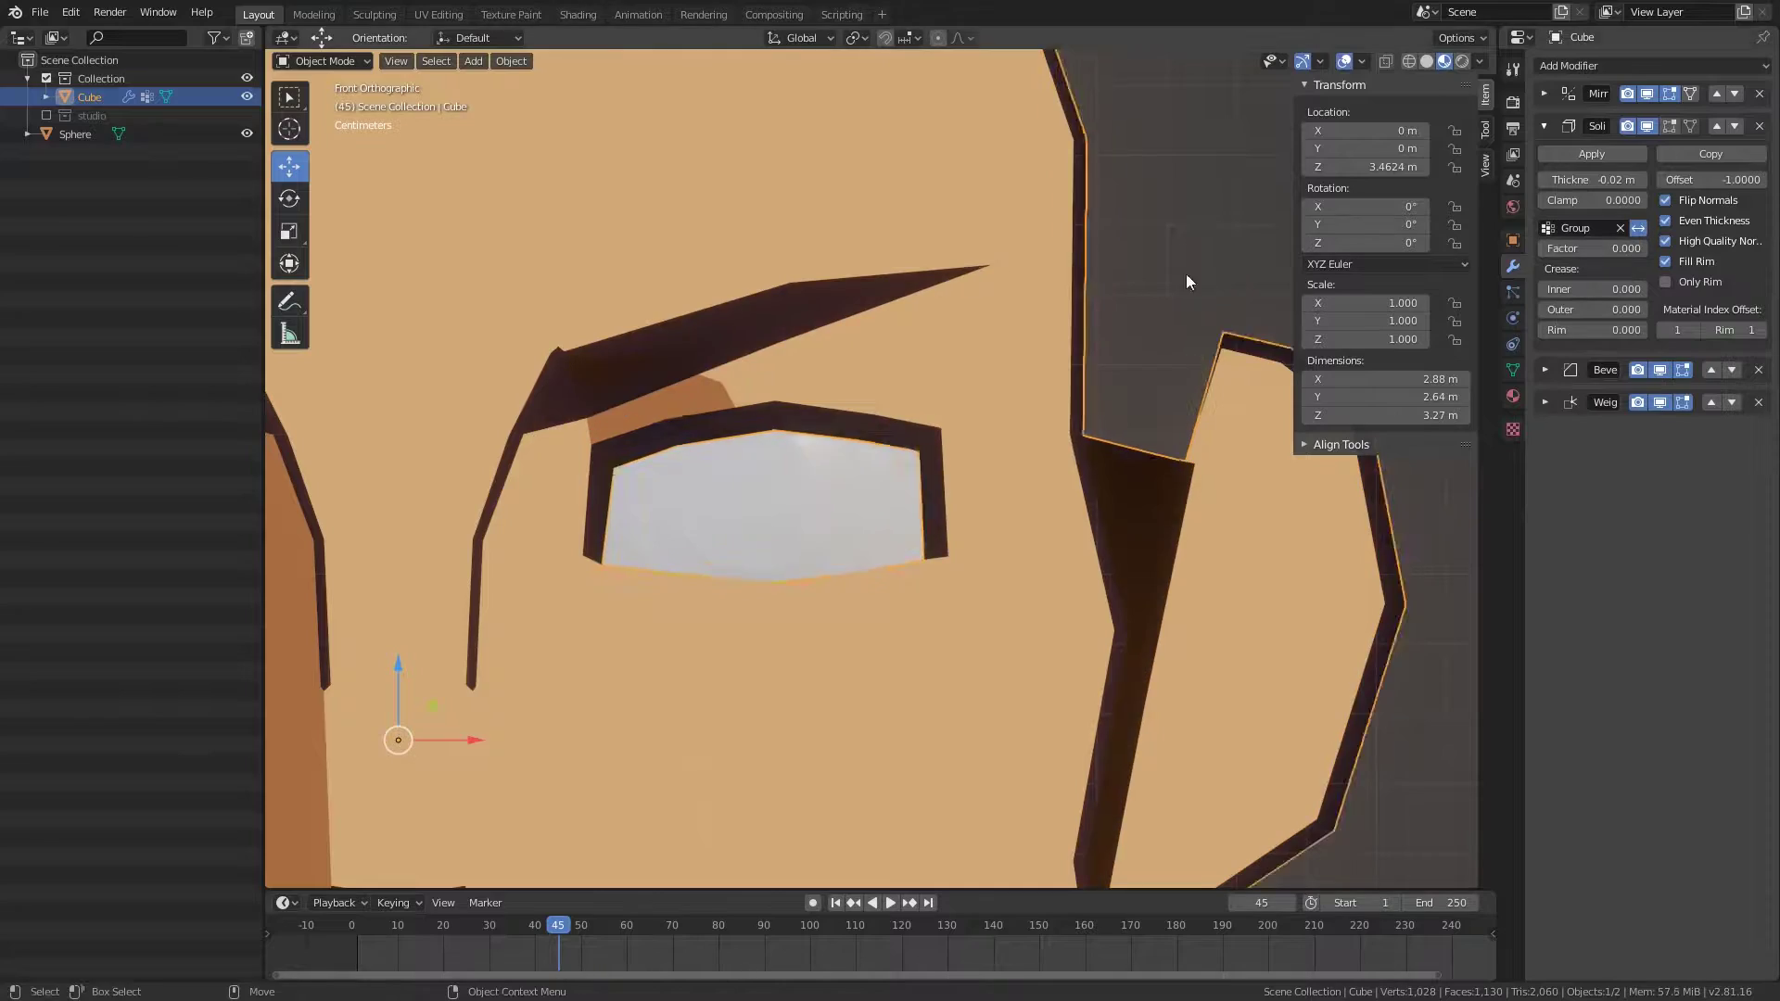
{"action": "left_click", "coordinate": [1187, 274]}
{"action": "scroll", "coordinate": [1187, 275], "scroll_direction": "down", "scroll_amount": 5}
{"action": "mouse_move", "coordinate": [1187, 274]}
{"action": "middle_mouse_down"}
{"action": "mouse_move", "coordinate": [754, 364]}
{"action": "mouse_move", "coordinate": [987, 590]}
{"action": "mouse_move", "coordinate": [851, 548]}
{"action": "mouse_move", "coordinate": [974, 584]}
{"action": "middle_mouse_up"}
{"action": "scroll", "coordinate": [754, 364], "scroll_direction": "up", "scroll_amount": 5}
{"action": "scroll", "coordinate": [851, 549], "scroll_direction": "up", "scroll_amount": 6}
Step: Preview the head mesh see-through in Edit Mode, then orbit around the shaded head
{"action": "left_click", "coordinate": [927, 544]}
{"action": "key", "text": "Tab"}
{"action": "key", "text": "shift+z"}
{"action": "key", "text": "shift+z"}
{"action": "key", "text": "Tab"}
{"action": "scroll", "coordinate": [1050, 309], "scroll_direction": "down", "scroll_amount": 4}
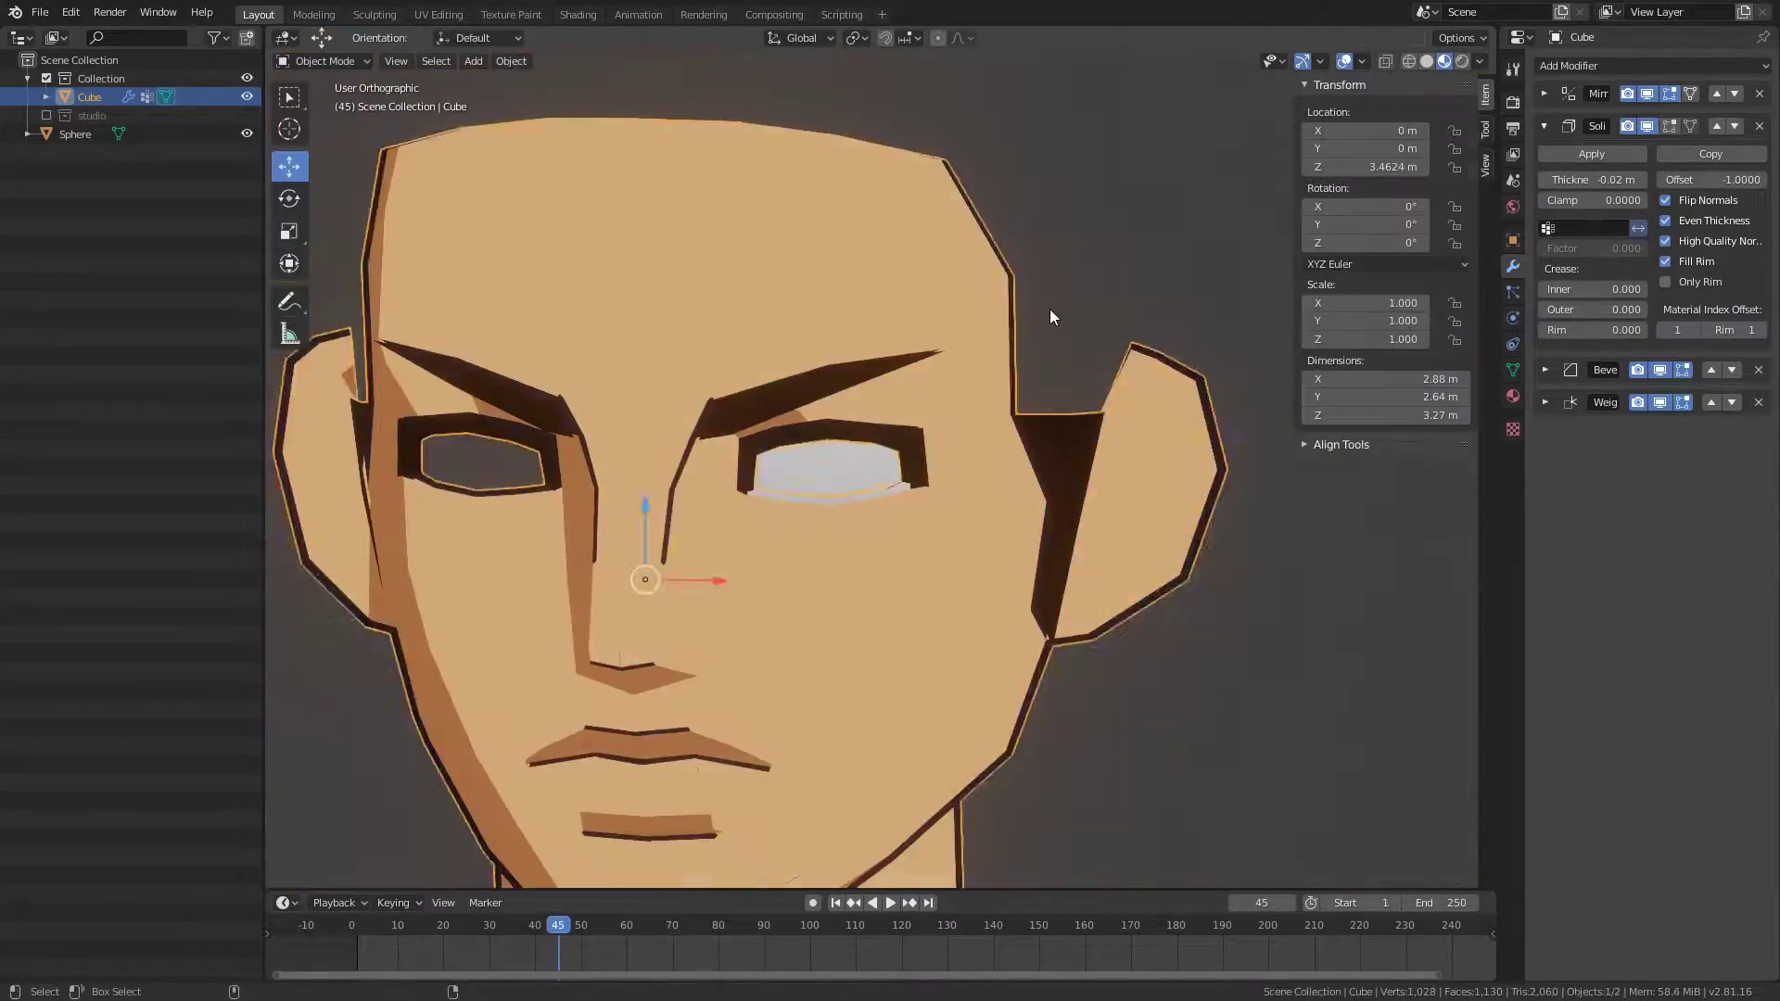
{"action": "scroll", "coordinate": [904, 492], "scroll_direction": "up", "scroll_amount": 2}
{"action": "middle_click_drag", "start_coordinate": [904, 492], "coordinate": [990, 496]}
{"action": "scroll", "coordinate": [990, 496], "scroll_direction": "up", "scroll_amount": 3}
{"action": "scroll", "coordinate": [988, 488], "scroll_direction": "down", "scroll_amount": 5}
Step: Merge the selected eye-socket vertices with M in see-through Edit Mode
{"action": "left_click", "coordinate": [949, 531]}
{"action": "key", "text": "Tab"}
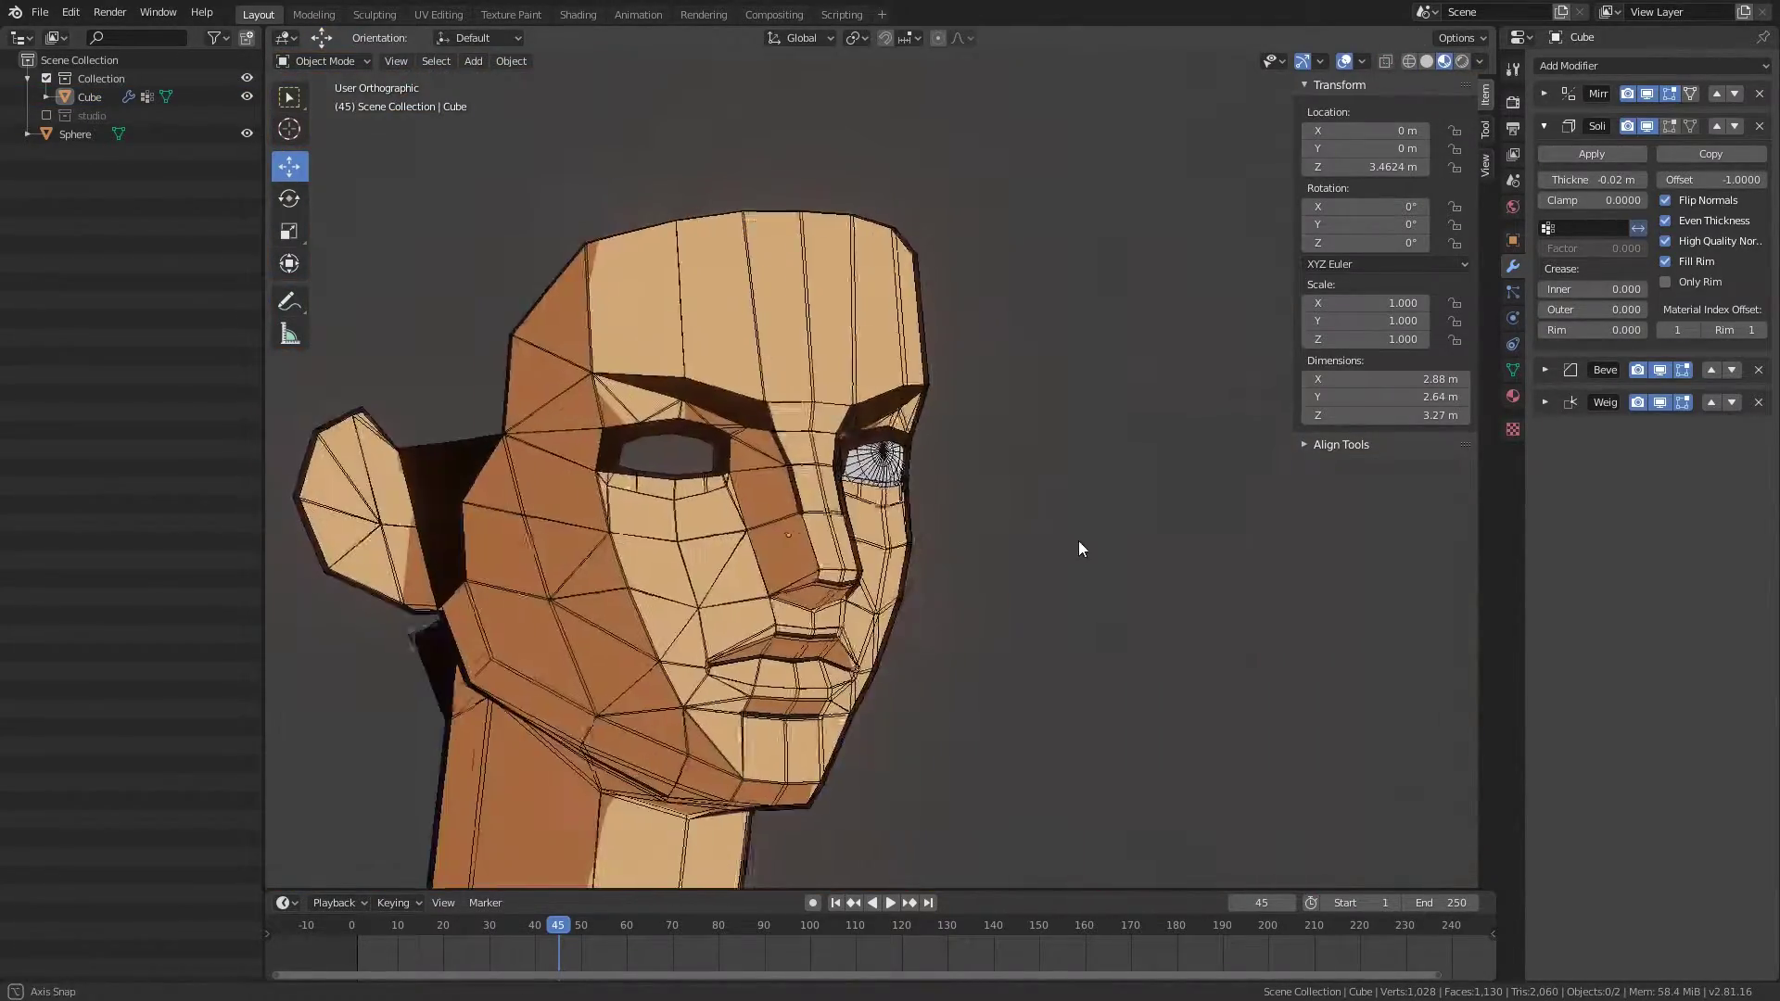
{"action": "scroll", "coordinate": [871, 555], "scroll_direction": "up", "scroll_amount": 5}
{"action": "key", "text": "alt+z"}
{"action": "middle_click_drag", "start_coordinate": [750, 511], "coordinate": [906, 582]}
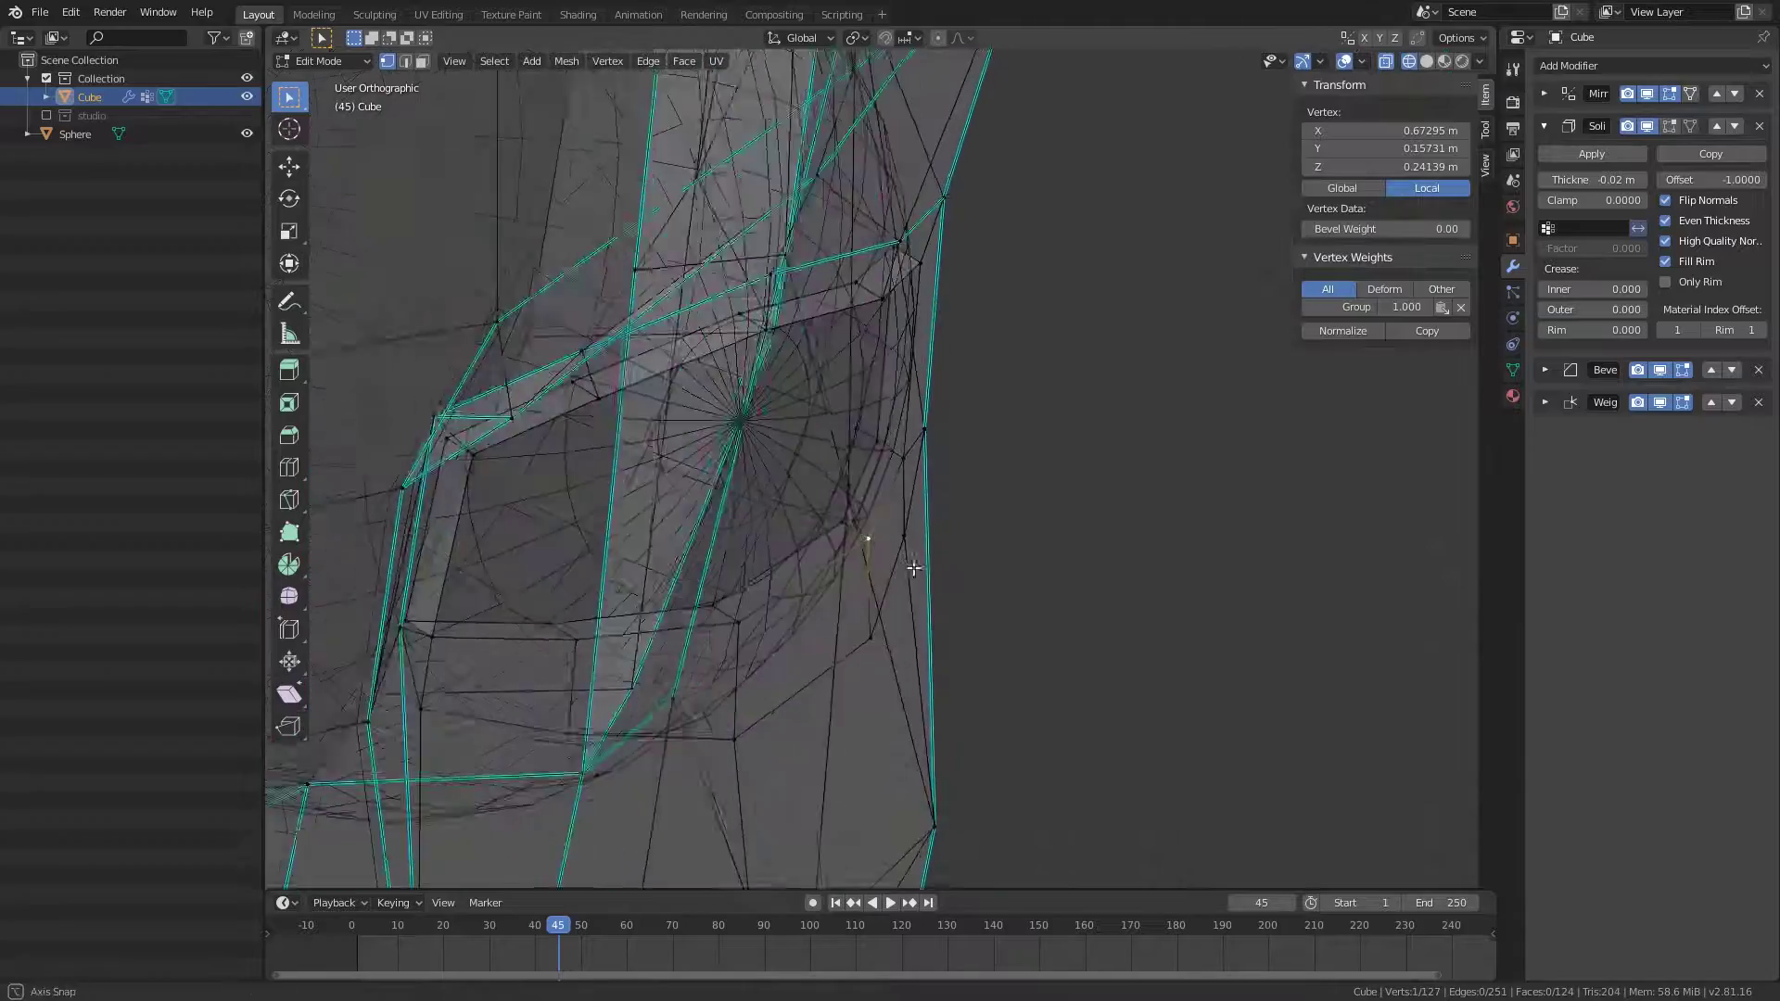
{"action": "key", "text": "alt+z"}
{"action": "key", "text": "m"}
{"action": "scroll", "coordinate": [906, 582], "scroll_direction": "down", "scroll_amount": 5}
{"action": "key", "text": "Tab"}
Step: Re-enter Edit Mode with see-through display and orbit to a three-quarter side view
{"action": "mouse_move", "coordinate": [900, 514]}
{"action": "middle_mouse_down"}
{"action": "mouse_move", "coordinate": [940, 555]}
{"action": "mouse_move", "coordinate": [934, 683]}
{"action": "middle_mouse_up"}
{"action": "middle_click_drag", "start_coordinate": [931, 618], "coordinate": [834, 519]}
{"action": "left_click", "coordinate": [835, 520]}
{"action": "key", "text": "Tab"}
{"action": "key", "text": "alt+z"}
{"action": "scroll", "coordinate": [821, 504], "scroll_direction": "up", "scroll_amount": 5}
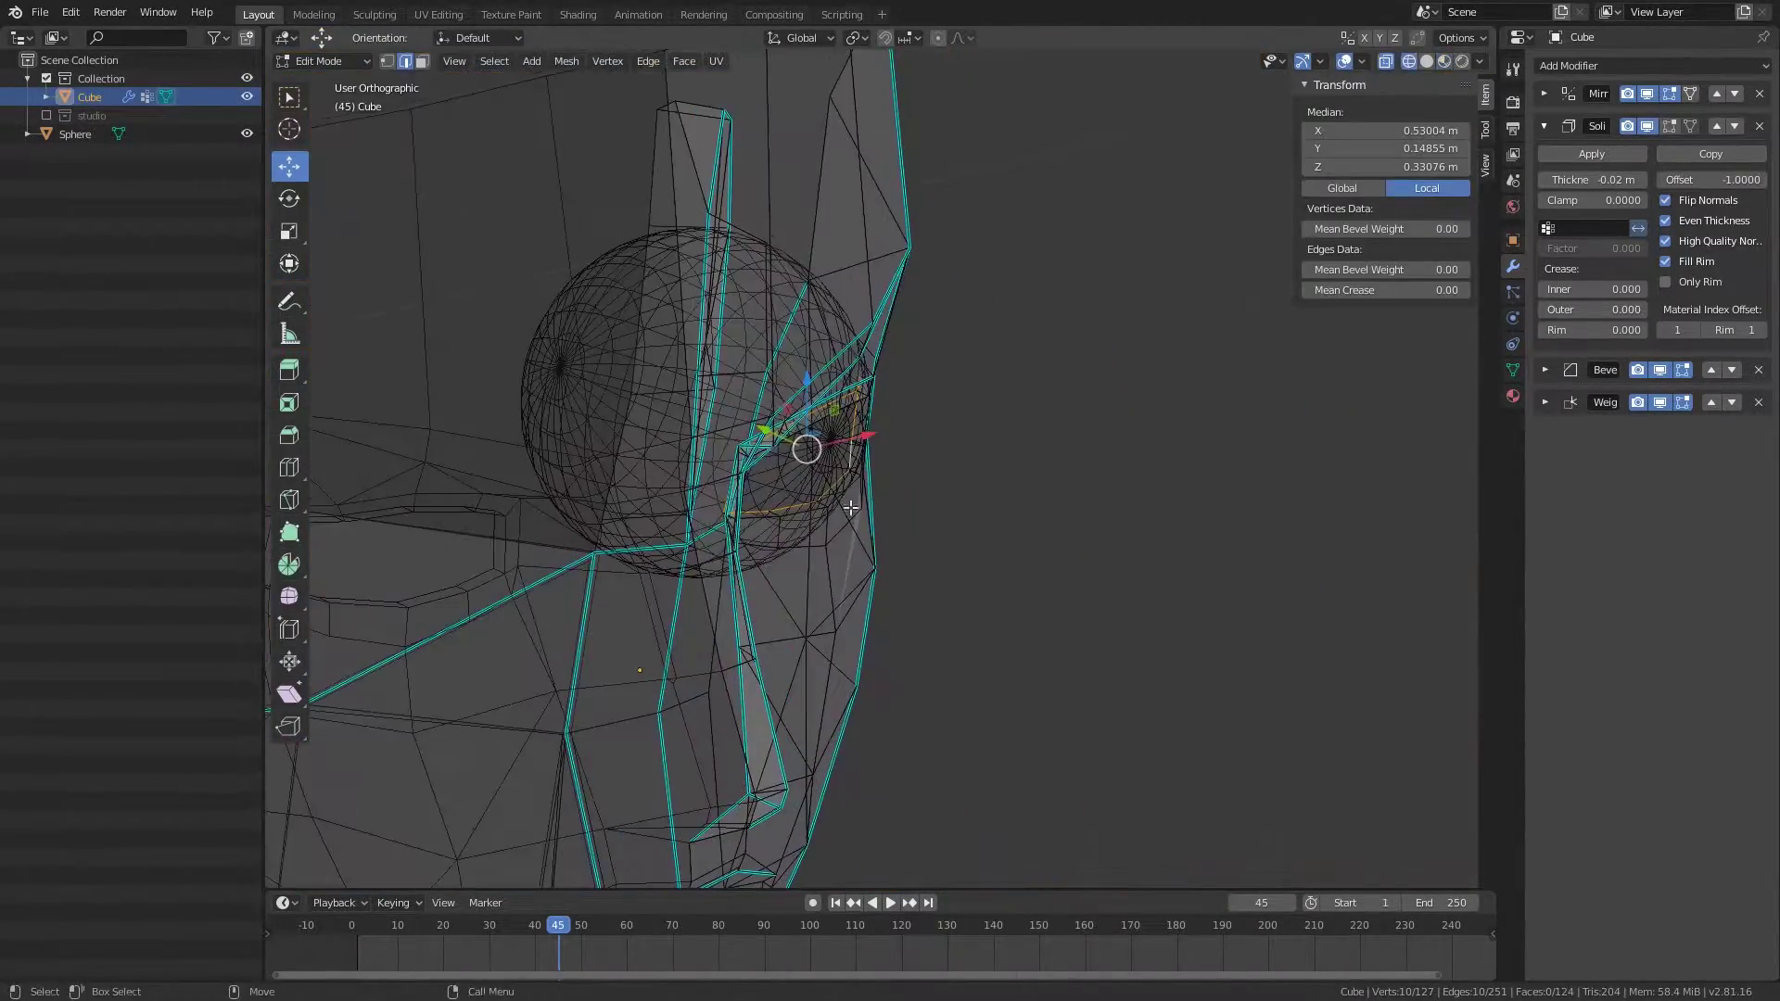
{"action": "key", "text": "alt+z"}
{"action": "middle_click_drag", "start_coordinate": [841, 422], "coordinate": [918, 561]}
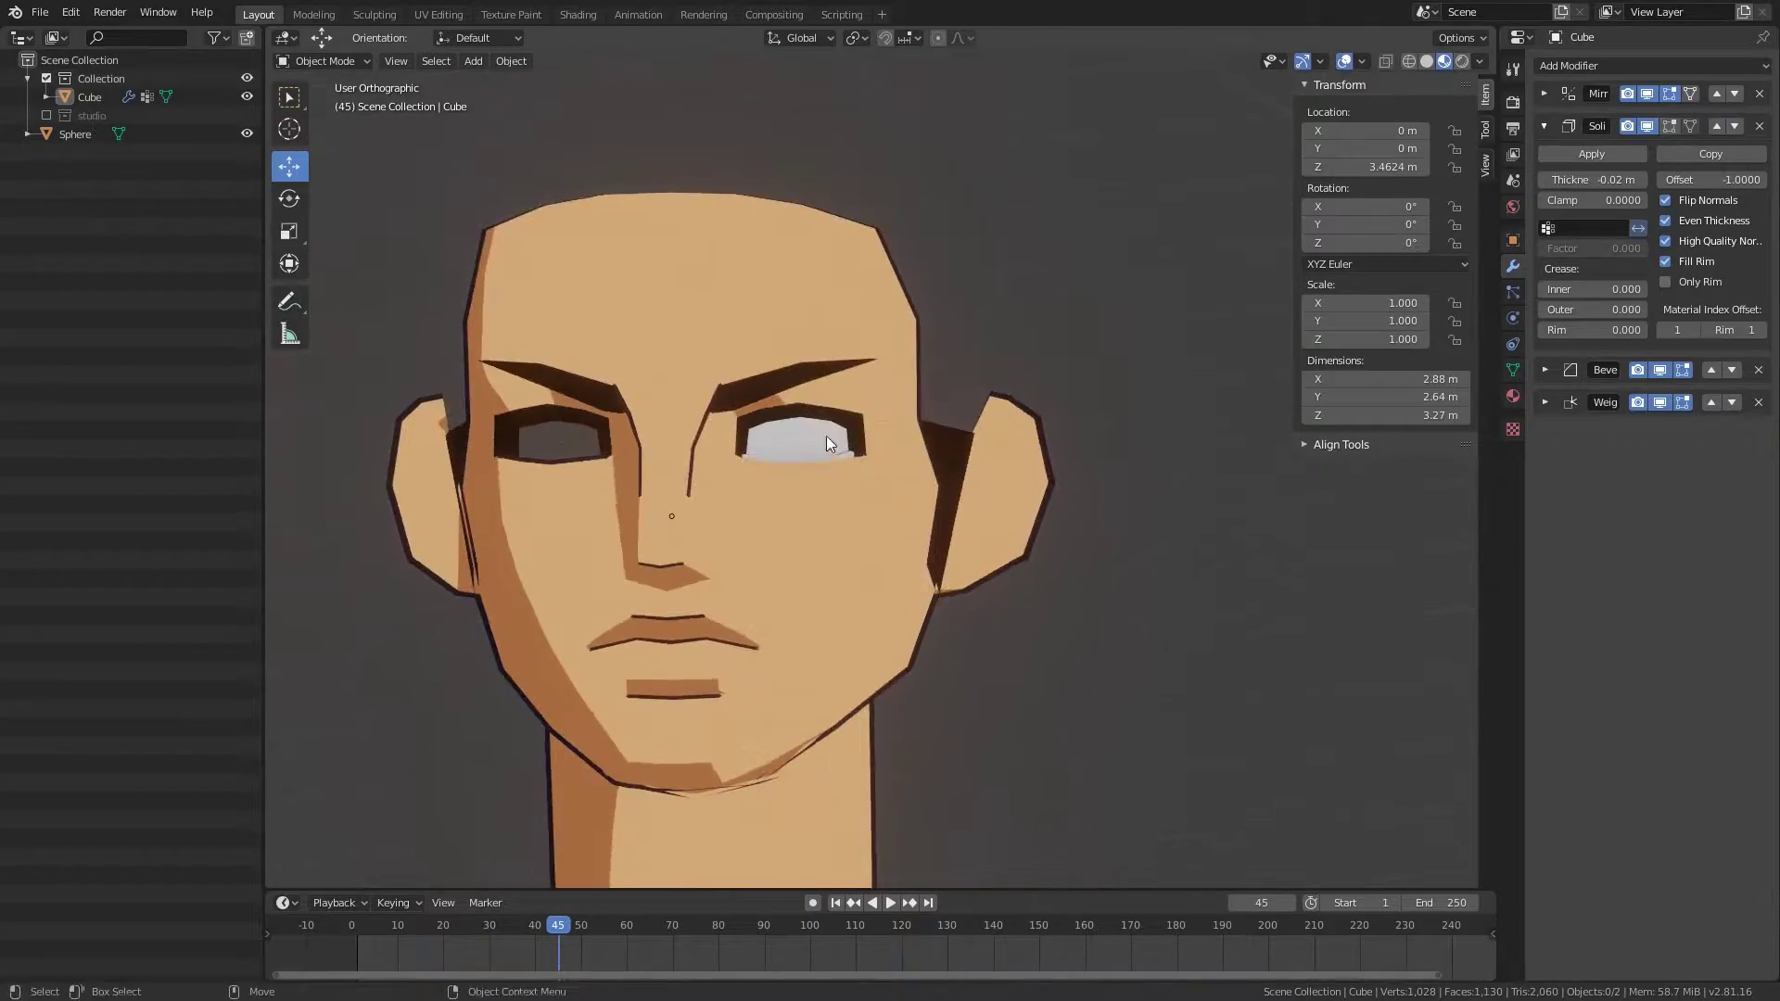
{"action": "scroll", "coordinate": [828, 438], "scroll_direction": "up", "scroll_amount": 3}
Step: Toggle the see-through display in Edit Mode and orbit to the front of the face
{"action": "left_click", "coordinate": [812, 475]}
{"action": "key", "text": "Tab"}
{"action": "key", "text": "alt+z"}
{"action": "key", "text": "alt+z"}
{"action": "key", "text": "alt+z"}
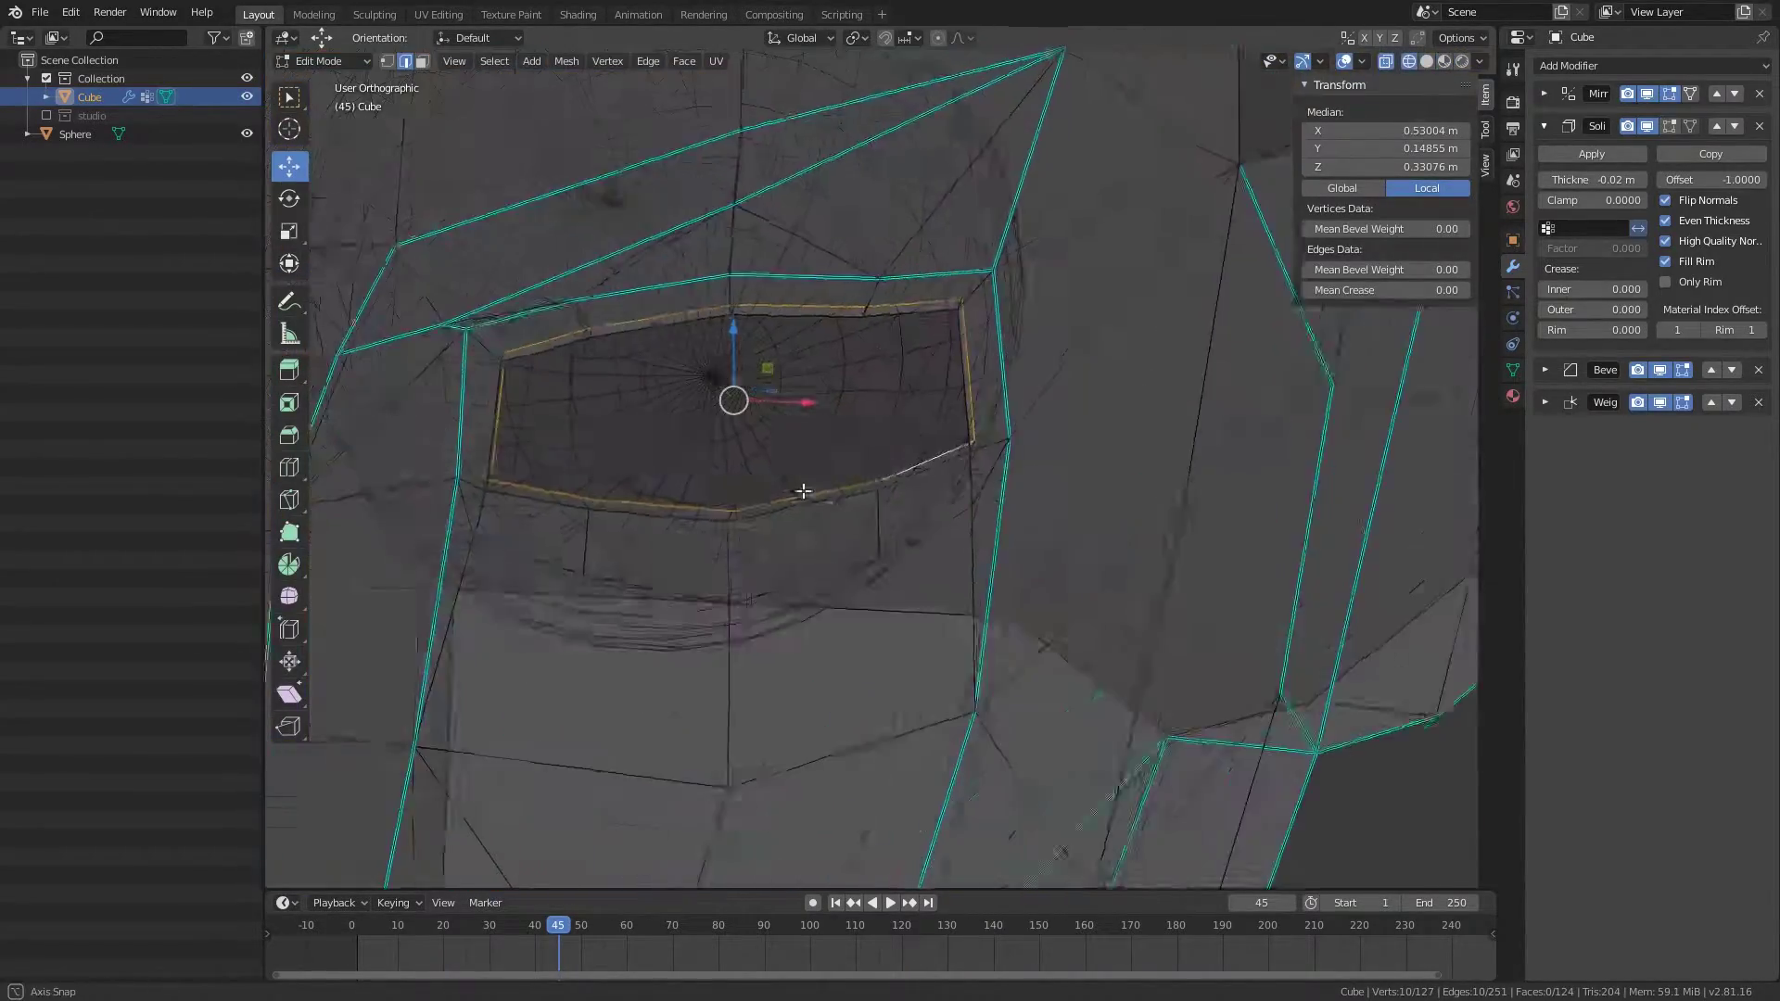
{"action": "scroll", "coordinate": [803, 491], "scroll_direction": "down", "scroll_amount": 3}
{"action": "key", "text": "alt+z"}
{"action": "mouse_move", "coordinate": [803, 492]}
{"action": "middle_mouse_down"}
{"action": "mouse_move", "coordinate": [1048, 517]}
{"action": "mouse_move", "coordinate": [1099, 580]}
{"action": "middle_mouse_up"}
{"action": "key", "text": "Tab"}
{"action": "scroll", "coordinate": [979, 523], "scroll_direction": "up", "scroll_amount": 5}
{"action": "key", "text": "alt+z"}
Step: Set the Solidify modifier's Vertex Group to Group, limiting the outline thickness
{"action": "left_click", "coordinate": [1010, 519]}
{"action": "key", "text": "Tab"}
{"action": "left_click", "coordinate": [1099, 581]}
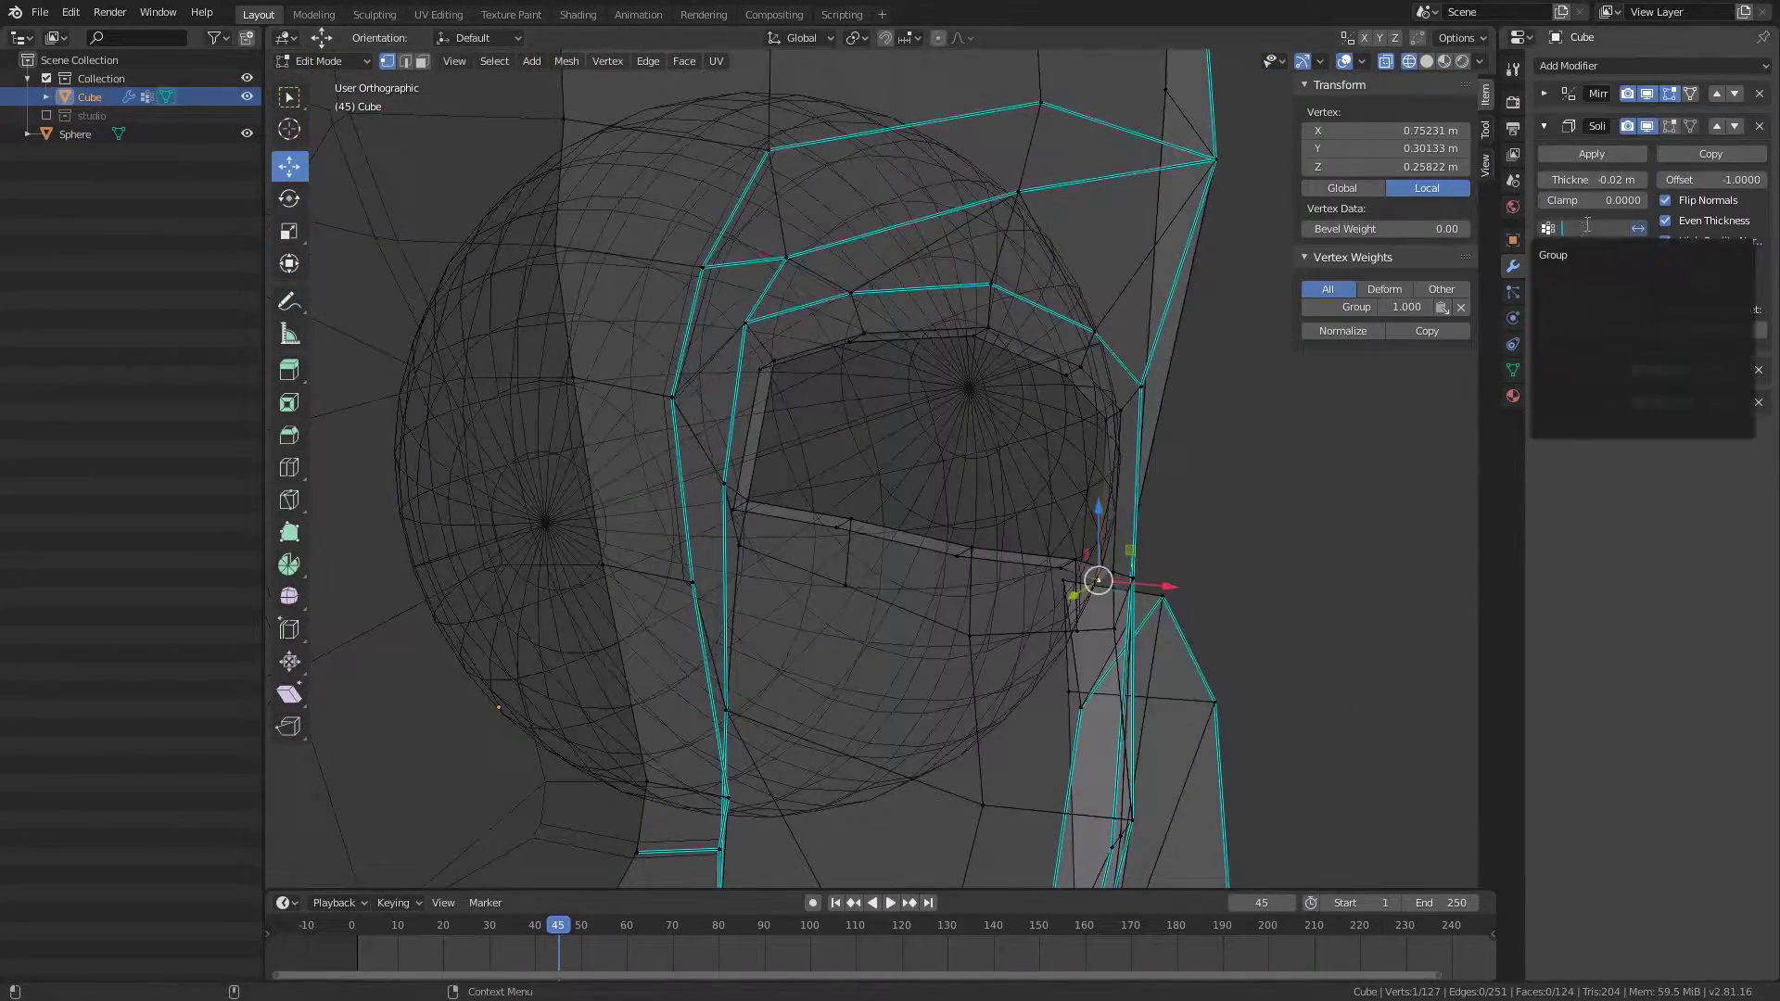
{"action": "left_click", "coordinate": [1554, 255]}
Step: Switch to front view, select then deselect the whole mesh, and enter edge select mode
{"action": "key", "text": "KP_1"}
{"action": "key", "text": "alt+z"}
{"action": "key", "text": "alt+z"}
{"action": "key", "text": "alt+a"}
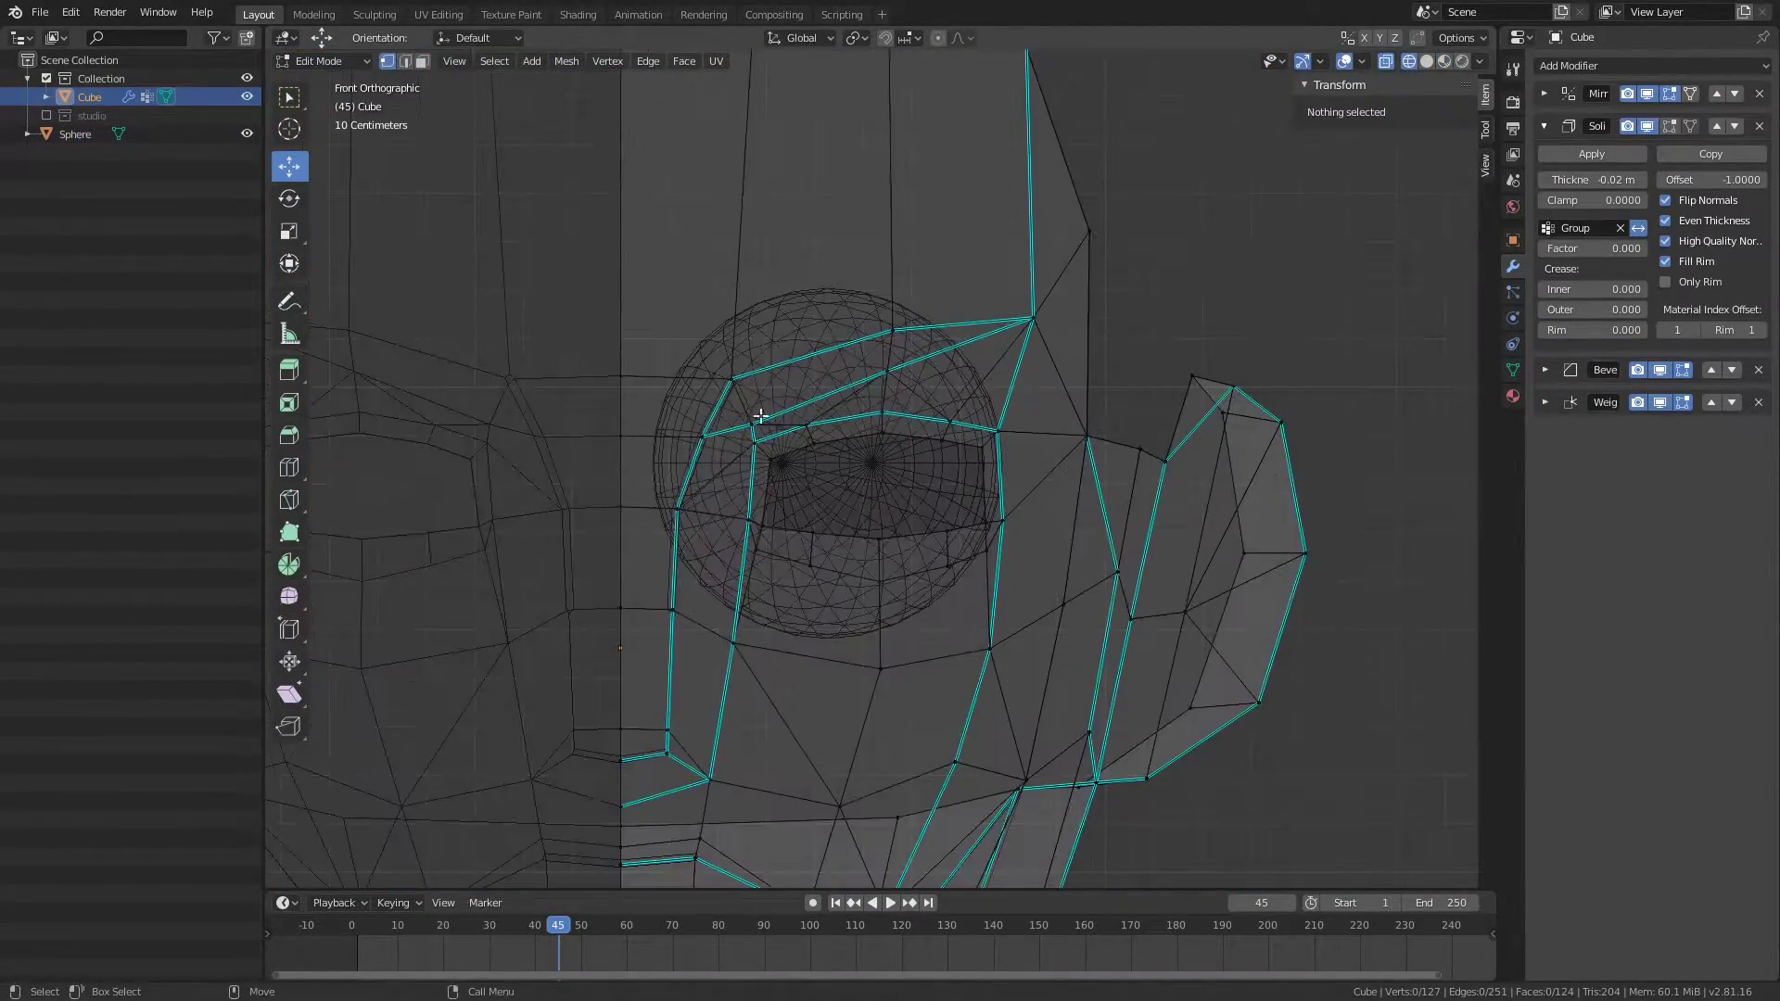
{"action": "key", "text": "a"}
{"action": "key", "text": "alt+a"}
{"action": "key", "text": "2"}
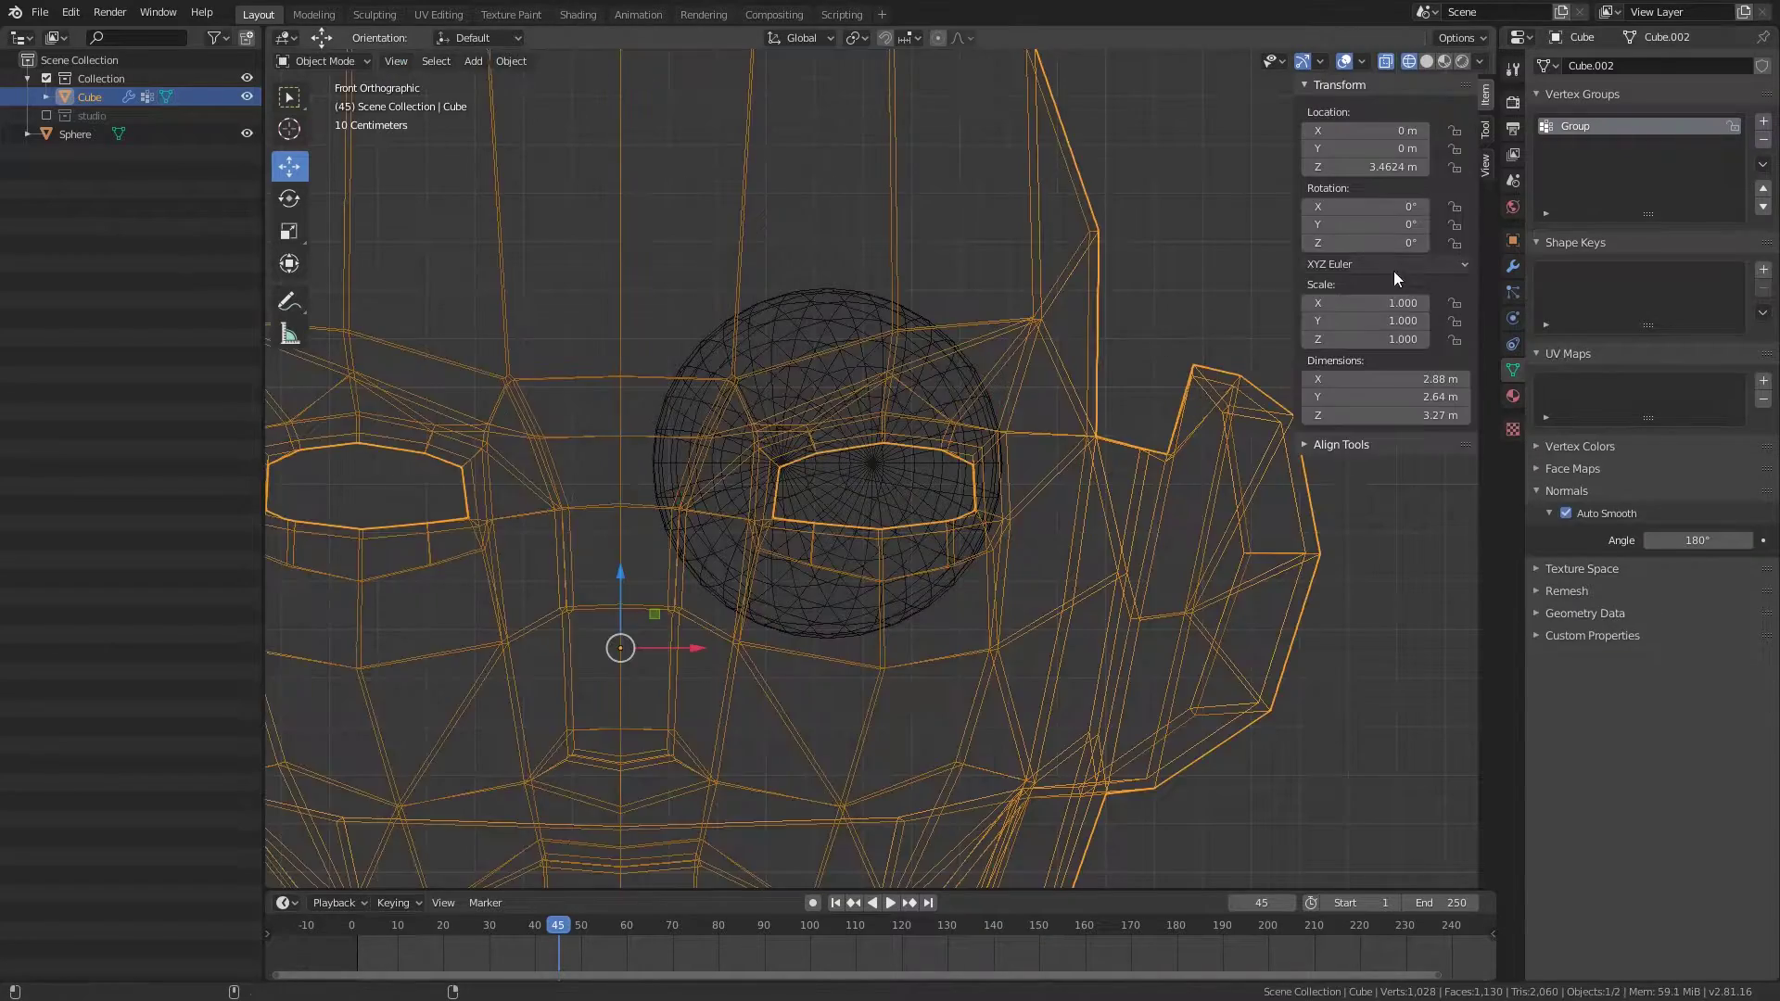
{"action": "key", "text": "z"}
Step: Orbit the see-through wireframe head to check the outline around the eye
{"action": "scroll", "coordinate": [846, 457], "scroll_direction": "up", "scroll_amount": 3}
{"action": "middle_click_drag", "start_coordinate": [846, 457], "coordinate": [1056, 374]}
{"action": "key", "text": "shift+z"}
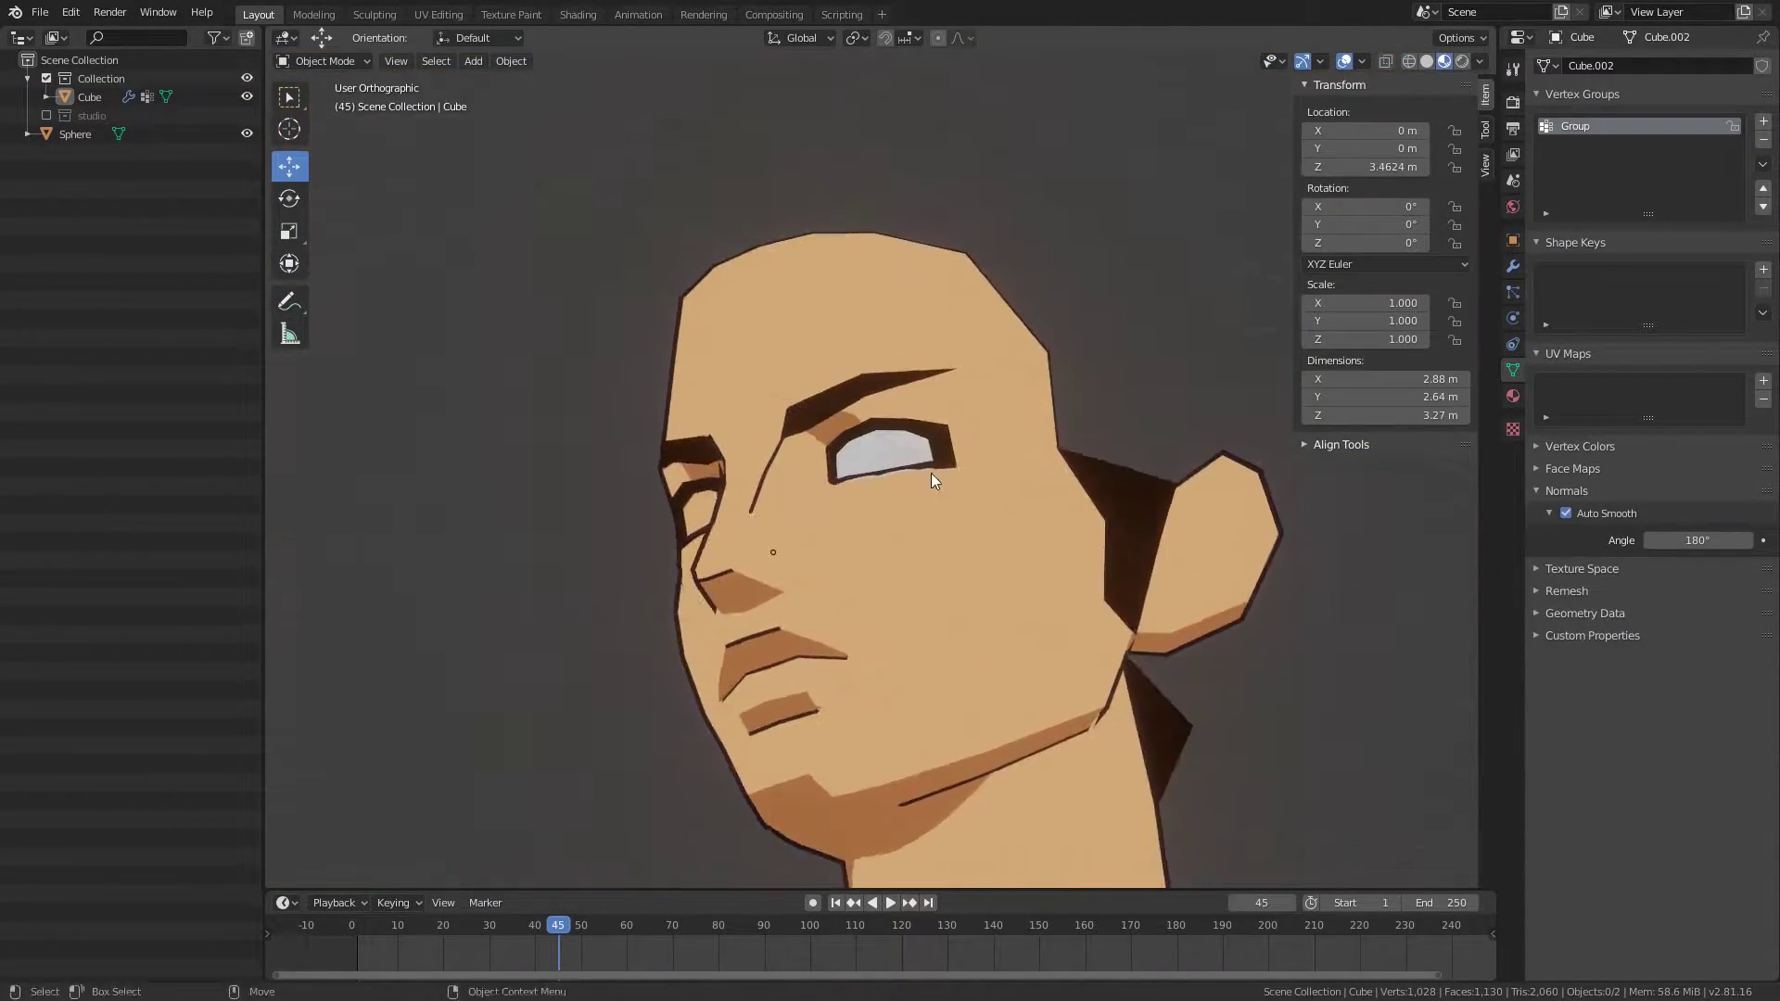
{"action": "scroll", "coordinate": [1082, 532], "scroll_direction": "down", "scroll_amount": 5}
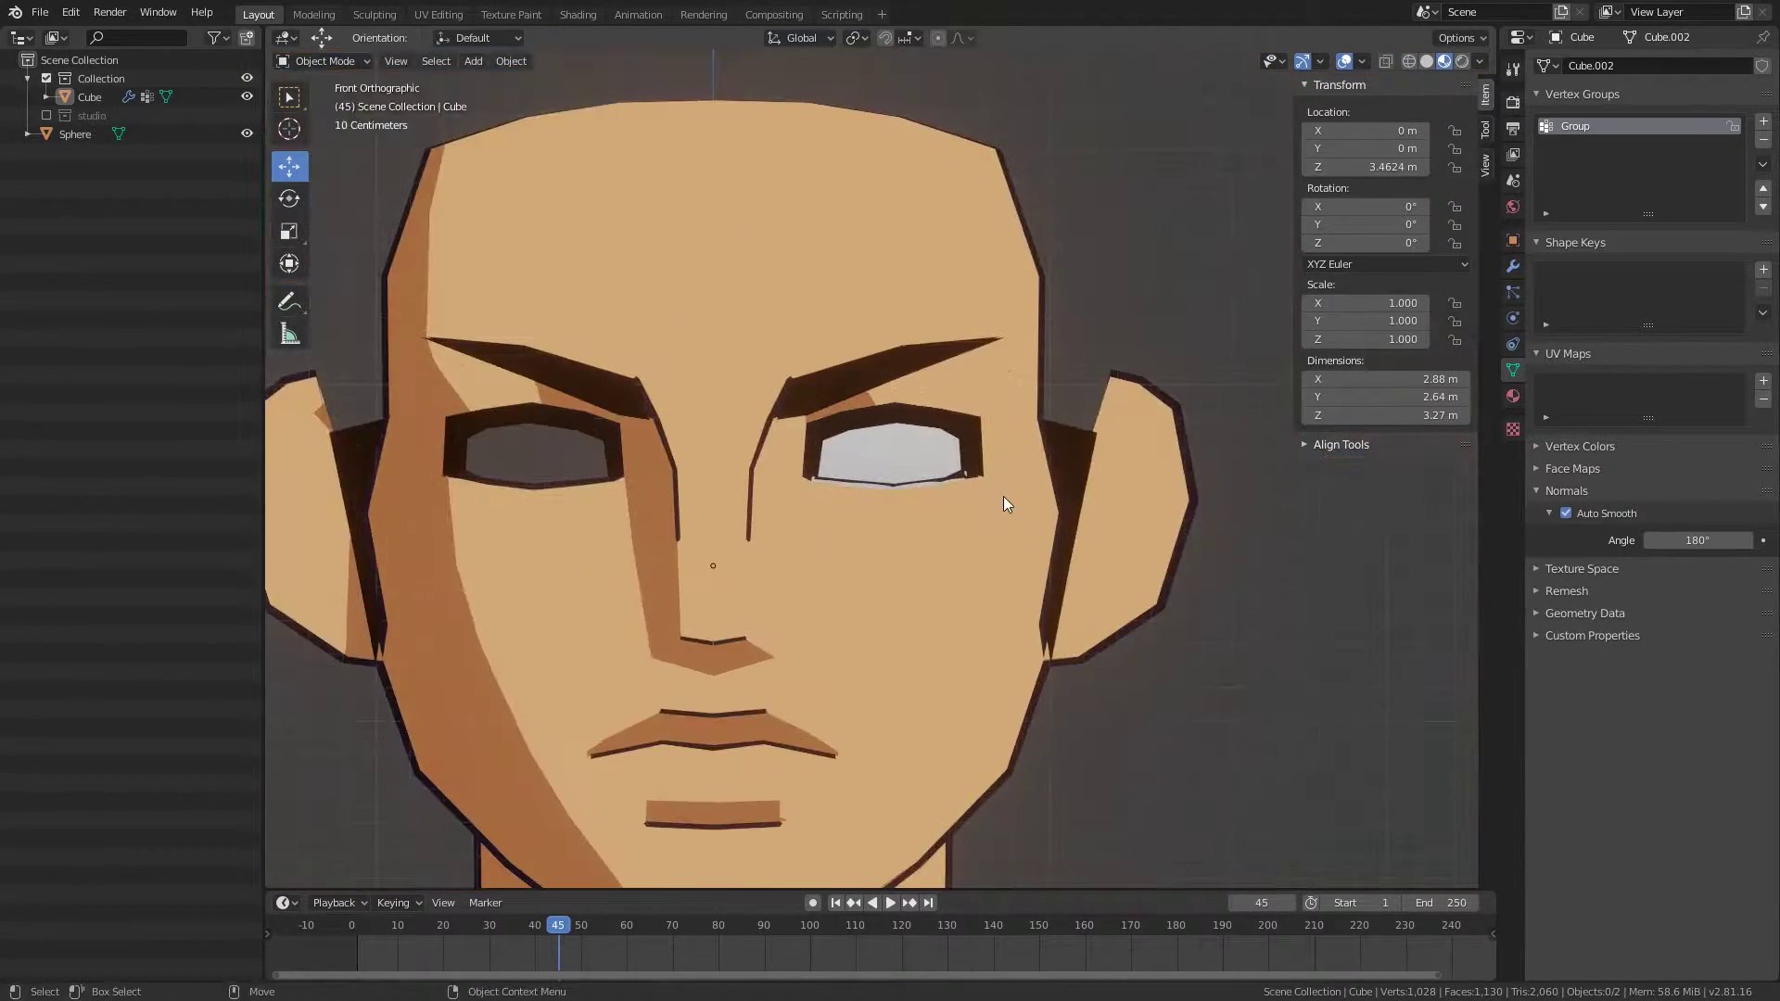
{"action": "mouse_move", "coordinate": [1000, 492]}
{"action": "middle_mouse_down"}
{"action": "mouse_move", "coordinate": [883, 501]}
{"action": "mouse_move", "coordinate": [974, 529]}
{"action": "mouse_move", "coordinate": [832, 525]}
{"action": "mouse_move", "coordinate": [775, 553]}
{"action": "mouse_move", "coordinate": [912, 449]}
{"action": "mouse_move", "coordinate": [931, 555]}
{"action": "mouse_move", "coordinate": [900, 612]}
{"action": "mouse_move", "coordinate": [933, 533]}
{"action": "mouse_move", "coordinate": [964, 534]}
{"action": "middle_mouse_up"}
{"action": "scroll", "coordinate": [978, 528], "scroll_direction": "down", "scroll_amount": 5}
{"action": "scroll", "coordinate": [978, 529], "scroll_direction": "up", "scroll_amount": 8}
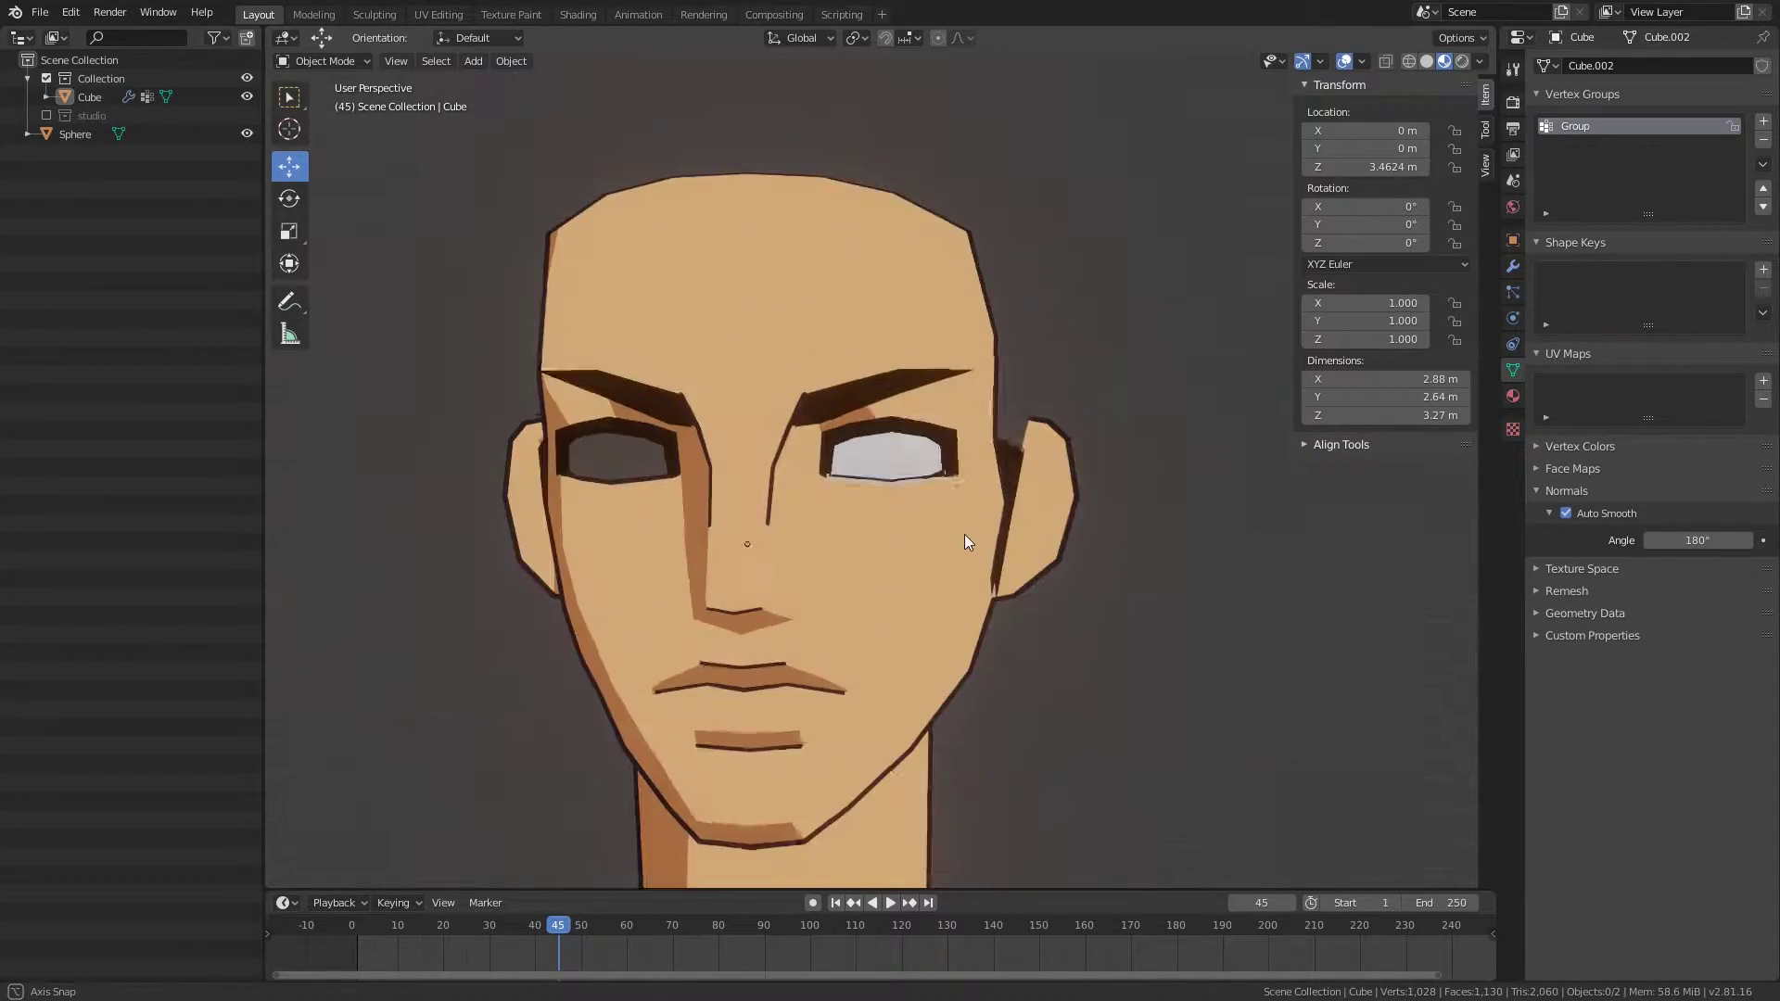
Step: Select the eyeball sphere and give it a new material named white
{"action": "left_click", "coordinate": [918, 478]}
{"action": "scroll", "coordinate": [923, 564], "scroll_direction": "up", "scroll_amount": 5}
{"action": "scroll", "coordinate": [919, 510], "scroll_direction": "down", "scroll_amount": 3}
{"action": "scroll", "coordinate": [979, 487], "scroll_direction": "down", "scroll_amount": 2}
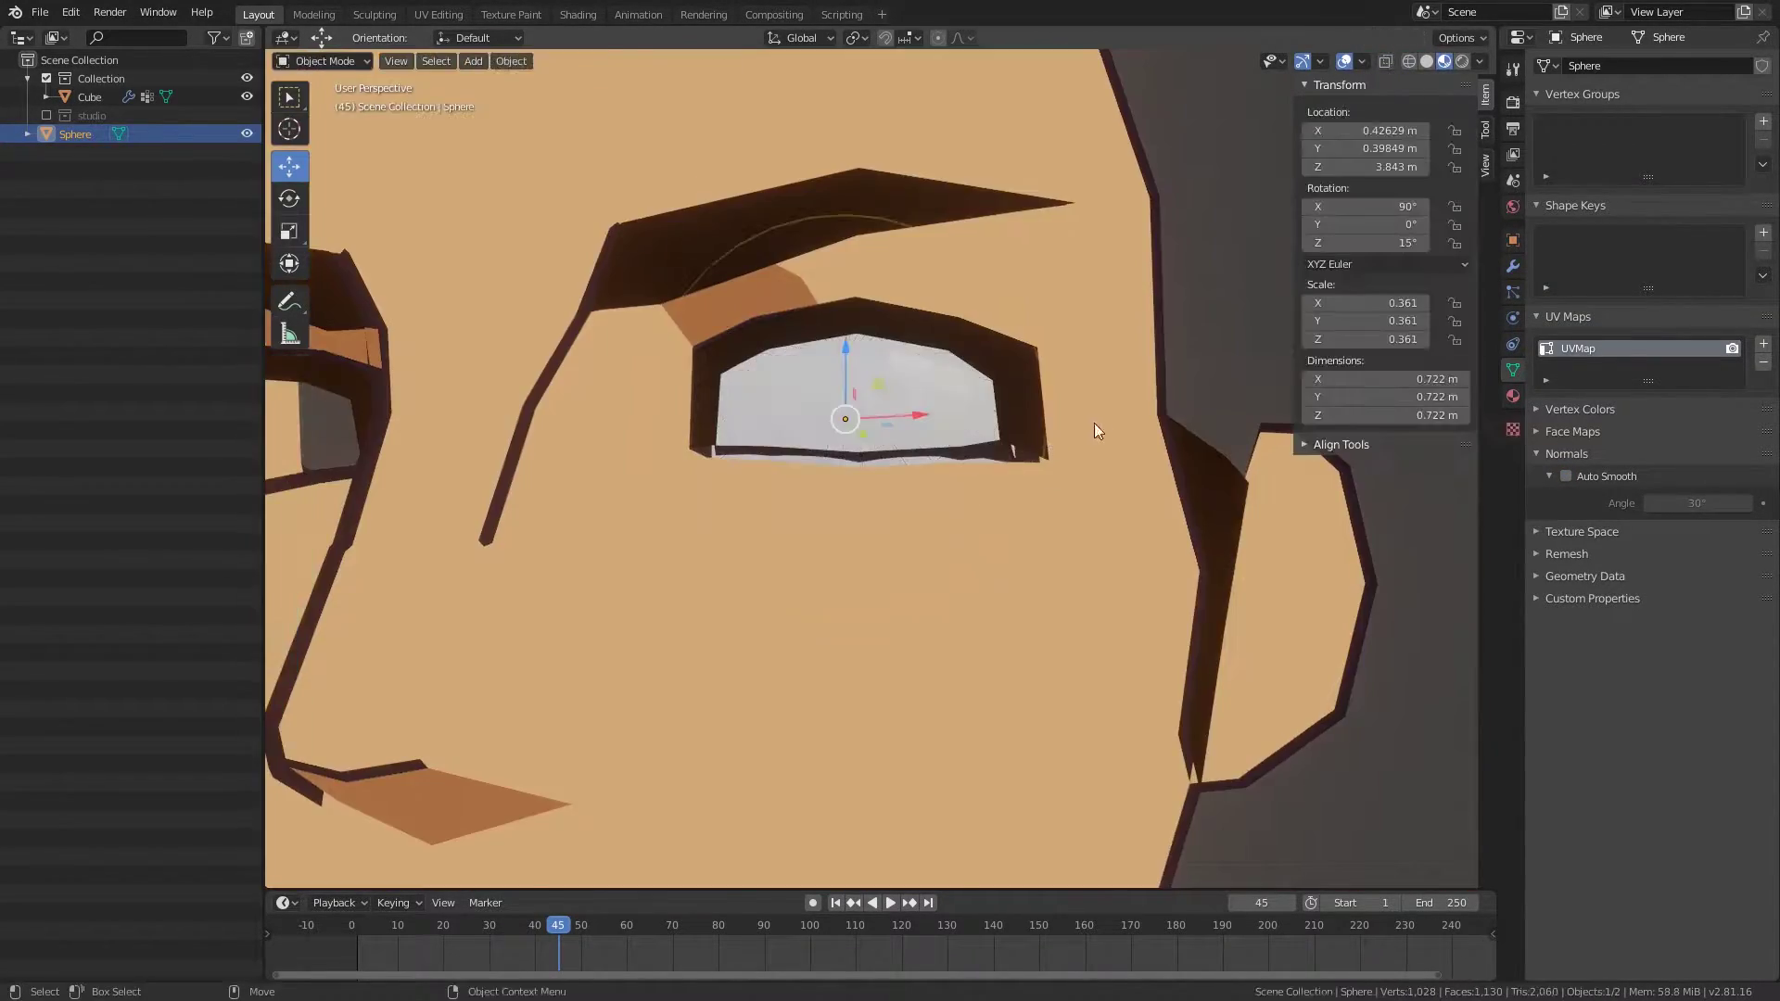
{"action": "key", "text": "Tab"}
{"action": "scroll", "coordinate": [992, 556], "scroll_direction": "down", "scroll_amount": 5}
{"action": "scroll", "coordinate": [993, 556], "scroll_direction": "up", "scroll_amount": 4}
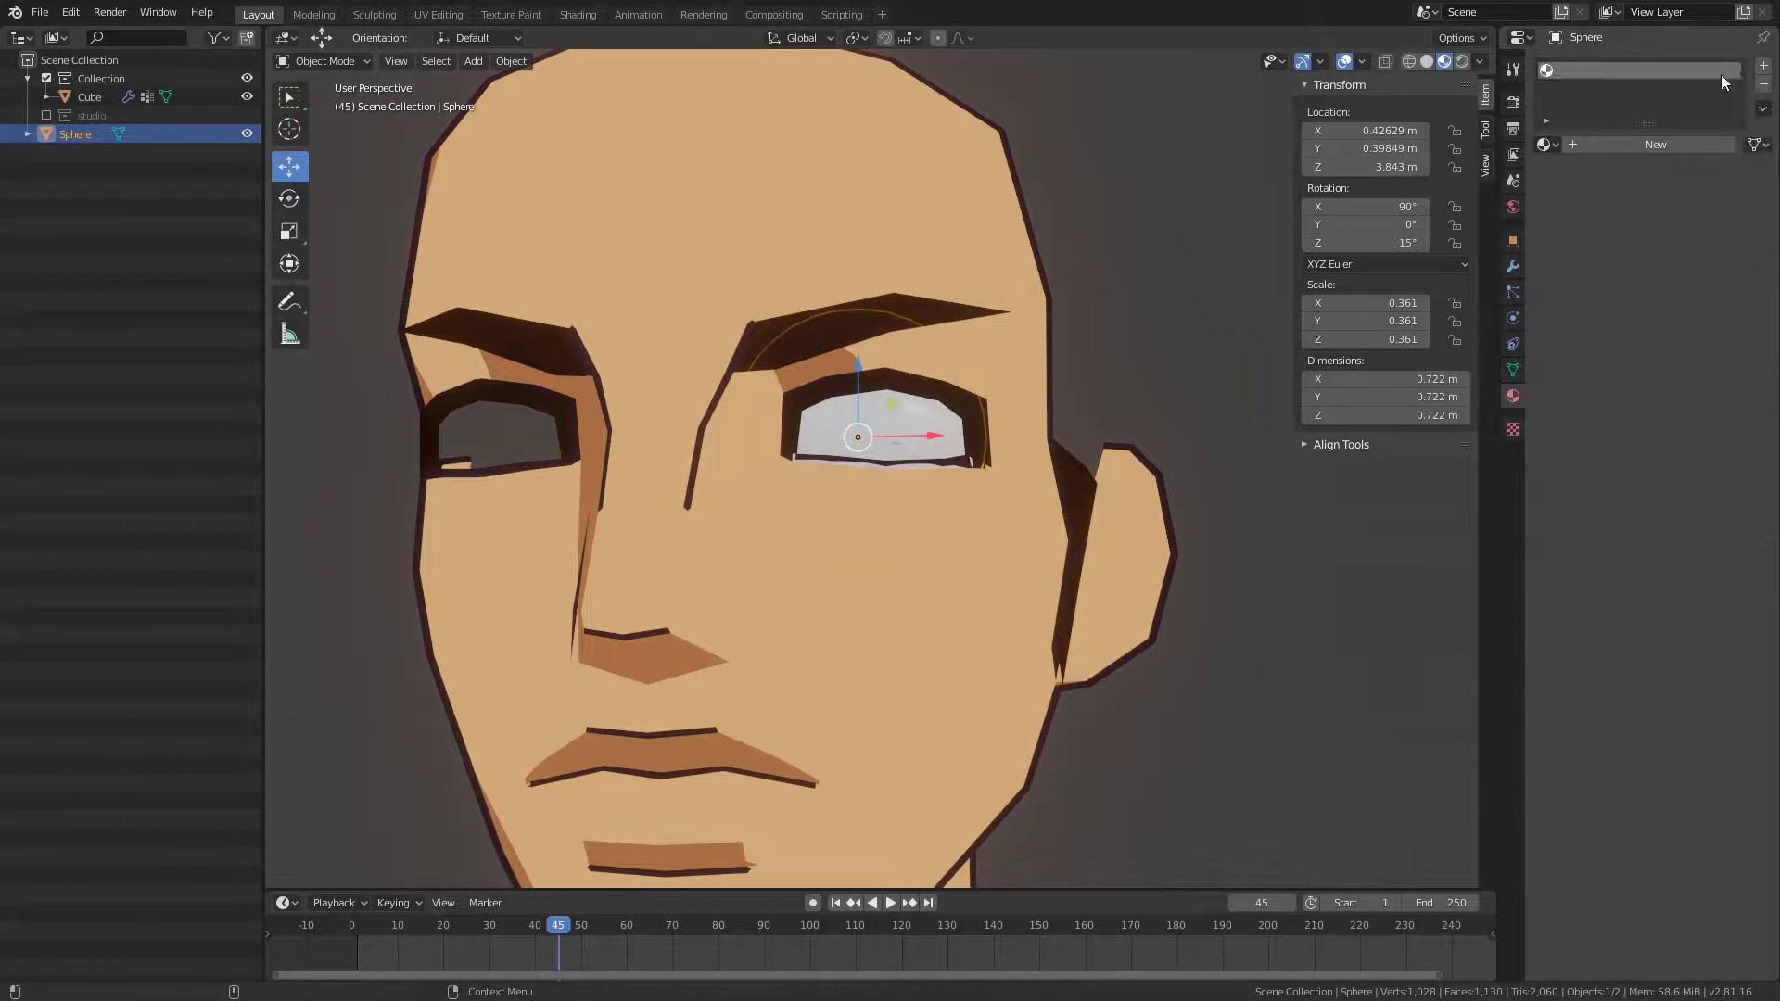
{"action": "left_click", "coordinate": [1609, 144]}
{"action": "left_click", "coordinate": [1544, 145]}
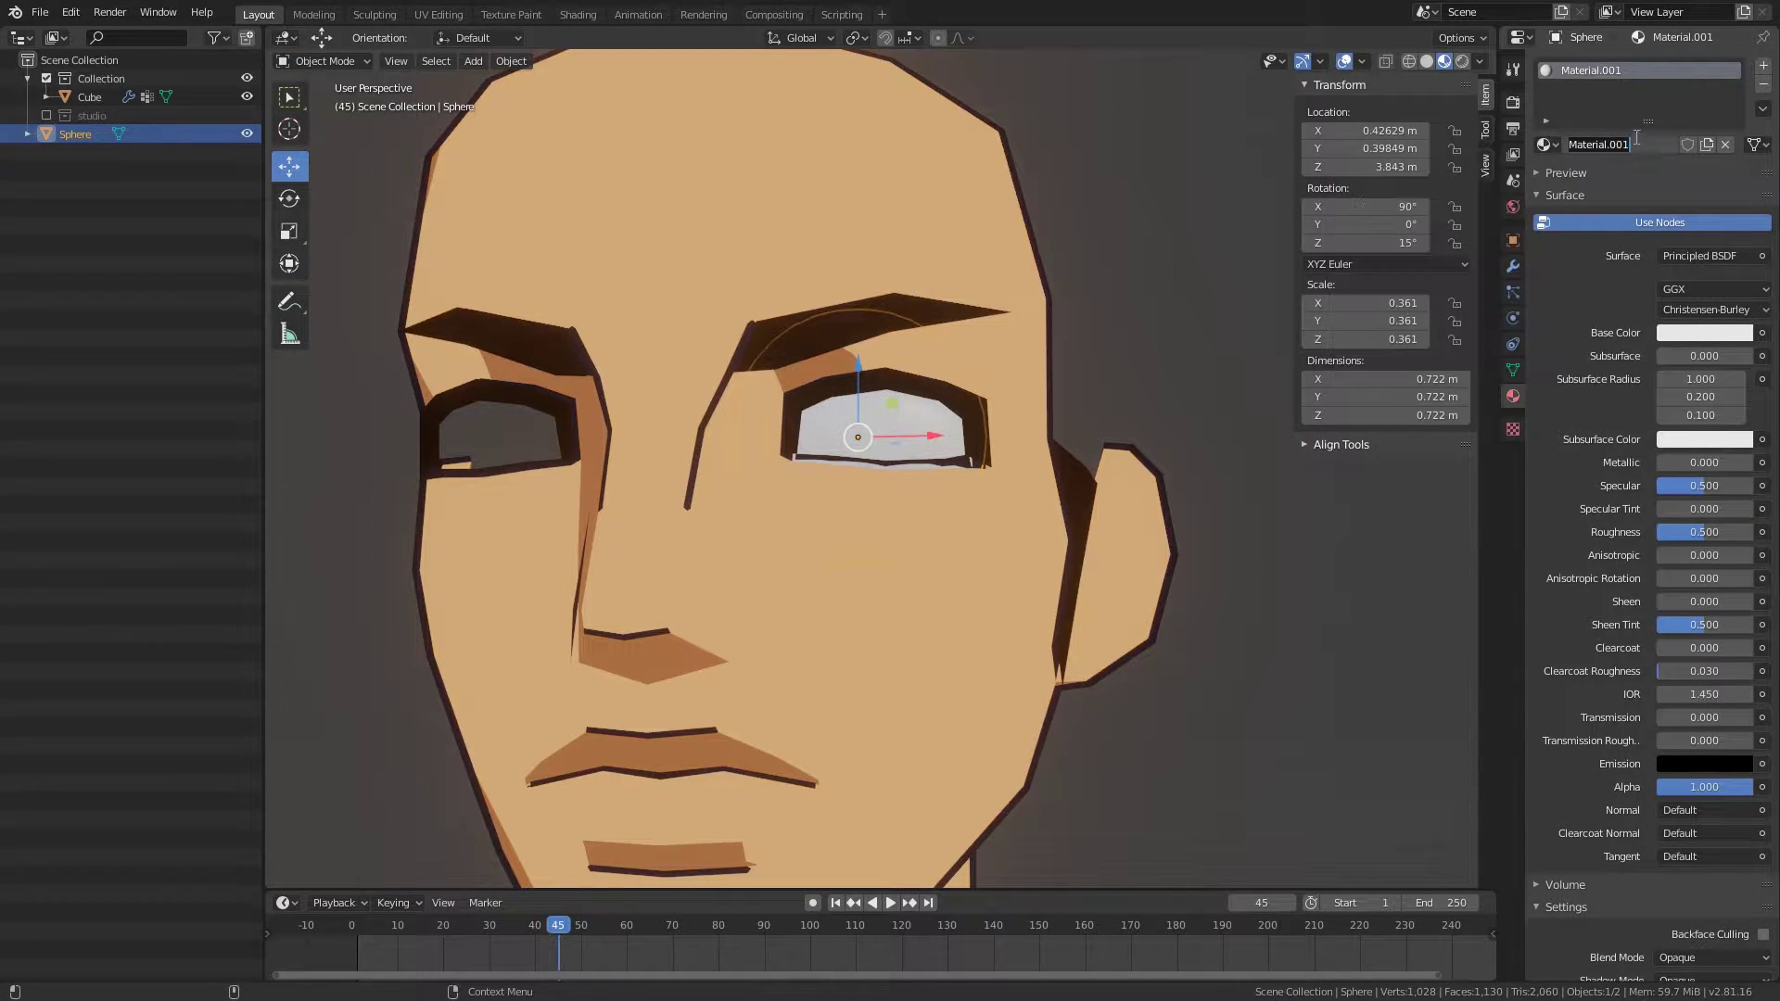
Step: Orbit to a side angle on the eye and deselect the eyeball
{"action": "scroll", "coordinate": [1120, 504], "scroll_direction": "down", "scroll_amount": 2}
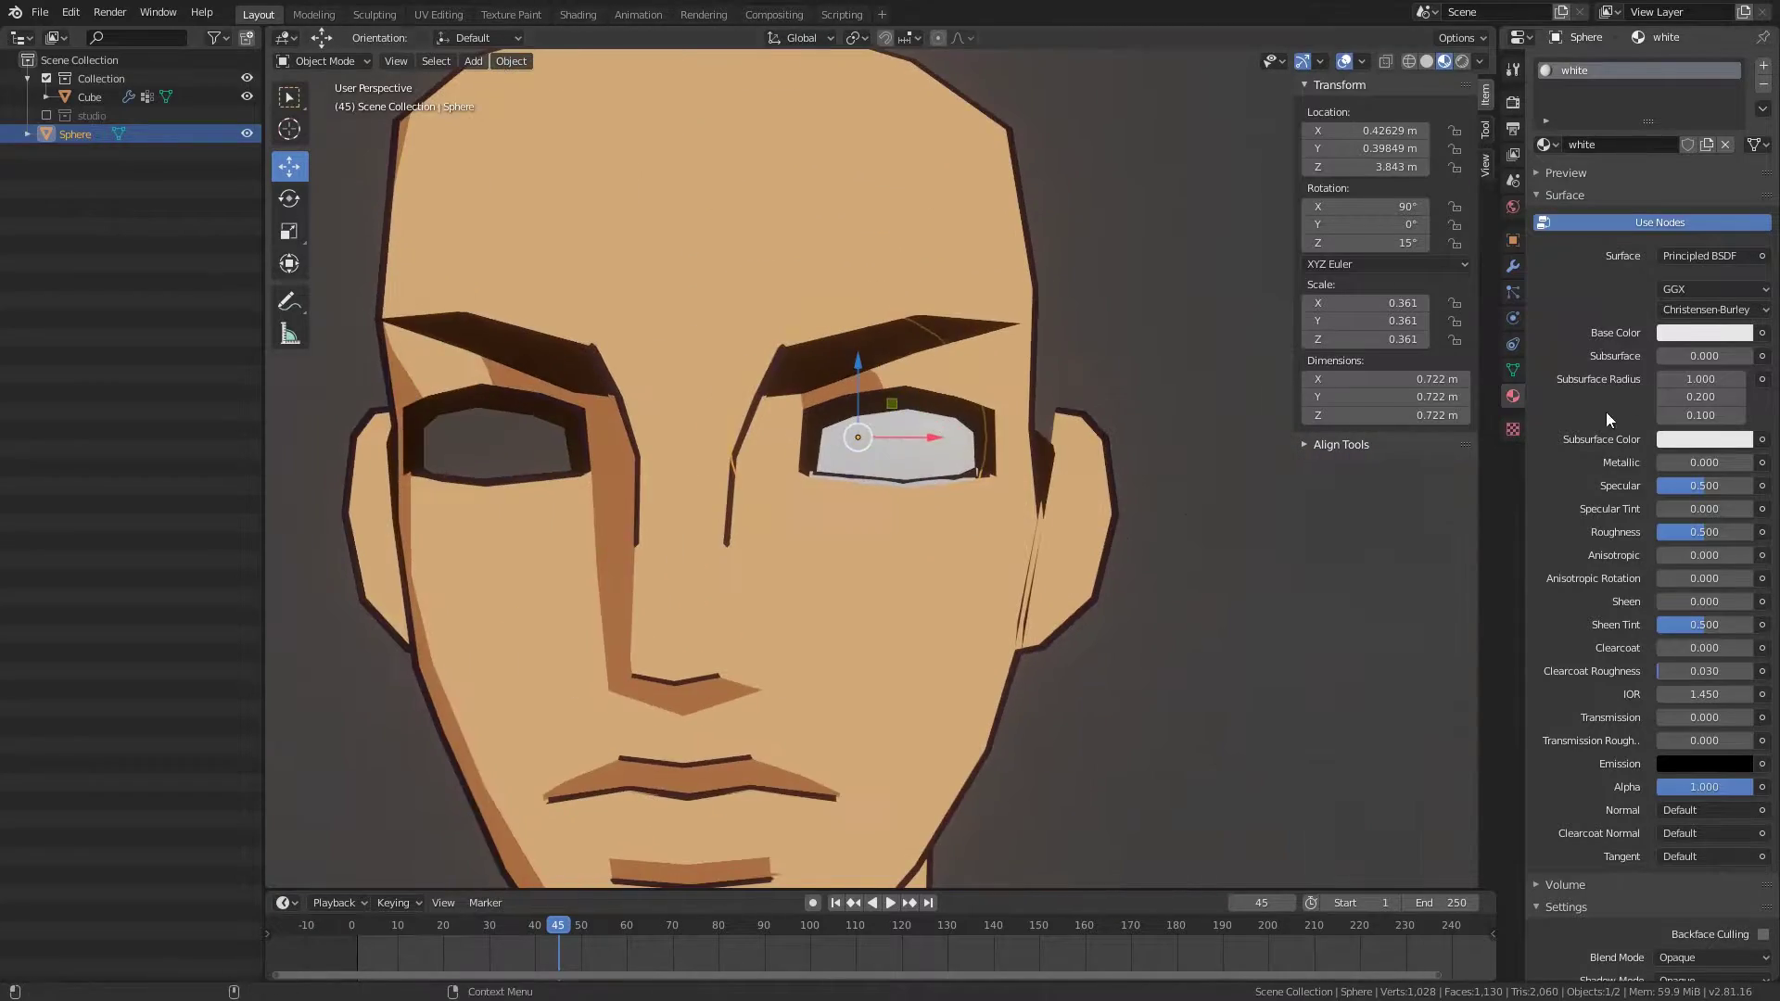
{"action": "scroll", "coordinate": [1170, 465], "scroll_direction": "down", "scroll_amount": 3}
{"action": "scroll", "coordinate": [1086, 442], "scroll_direction": "up", "scroll_amount": 5}
{"action": "middle_click_drag", "start_coordinate": [1087, 442], "coordinate": [1238, 538]}
{"action": "scroll", "coordinate": [1170, 564], "scroll_direction": "down", "scroll_amount": 3}
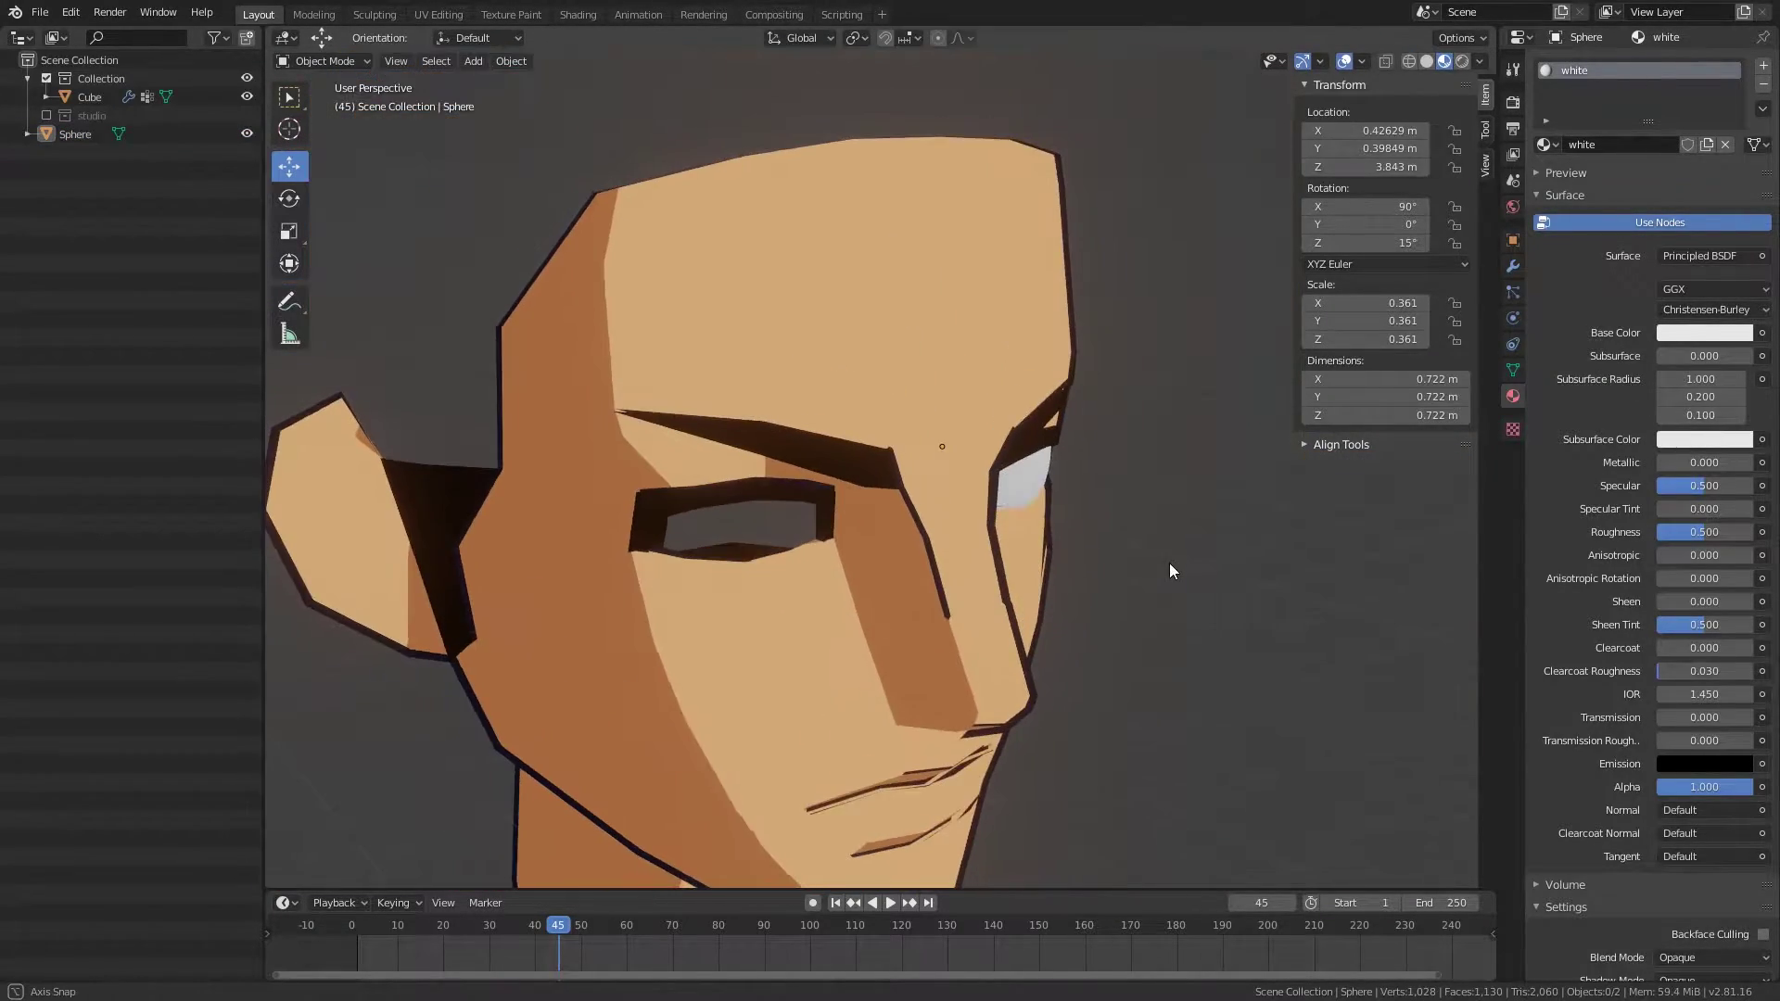
{"action": "left_click", "coordinate": [1170, 560]}
Step: Select the head, enter Edit Mode, and show its vertex groups and mesh data
{"action": "scroll", "coordinate": [1064, 525], "scroll_direction": "up", "scroll_amount": 5}
{"action": "middle_click_drag", "start_coordinate": [1064, 526], "coordinate": [1153, 558]}
{"action": "scroll", "coordinate": [1154, 558], "scroll_direction": "down", "scroll_amount": 3}
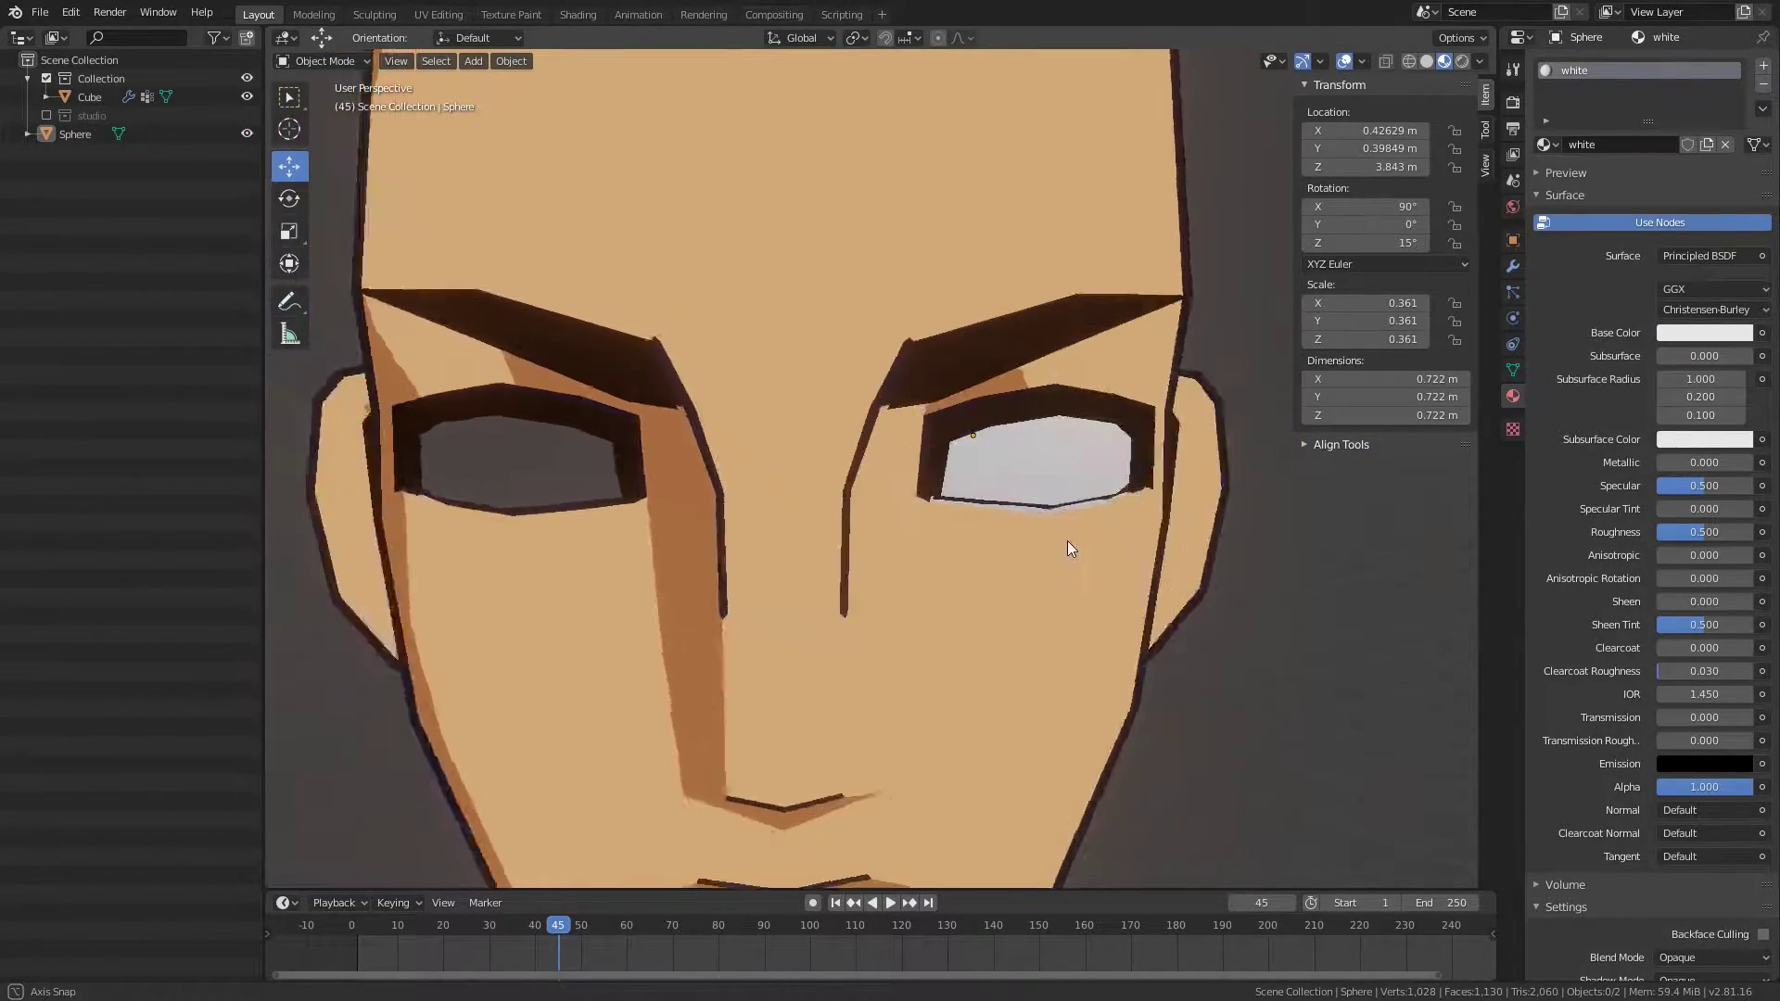
{"action": "left_click", "coordinate": [1067, 547]}
{"action": "key", "text": "Tab"}
{"action": "left_click", "coordinate": [1513, 370]}
Step: Orbit to a side angle and briefly view the head see-through in Edit Mode
{"action": "key", "text": "Tab"}
{"action": "scroll", "coordinate": [1166, 636], "scroll_direction": "down", "scroll_amount": 3}
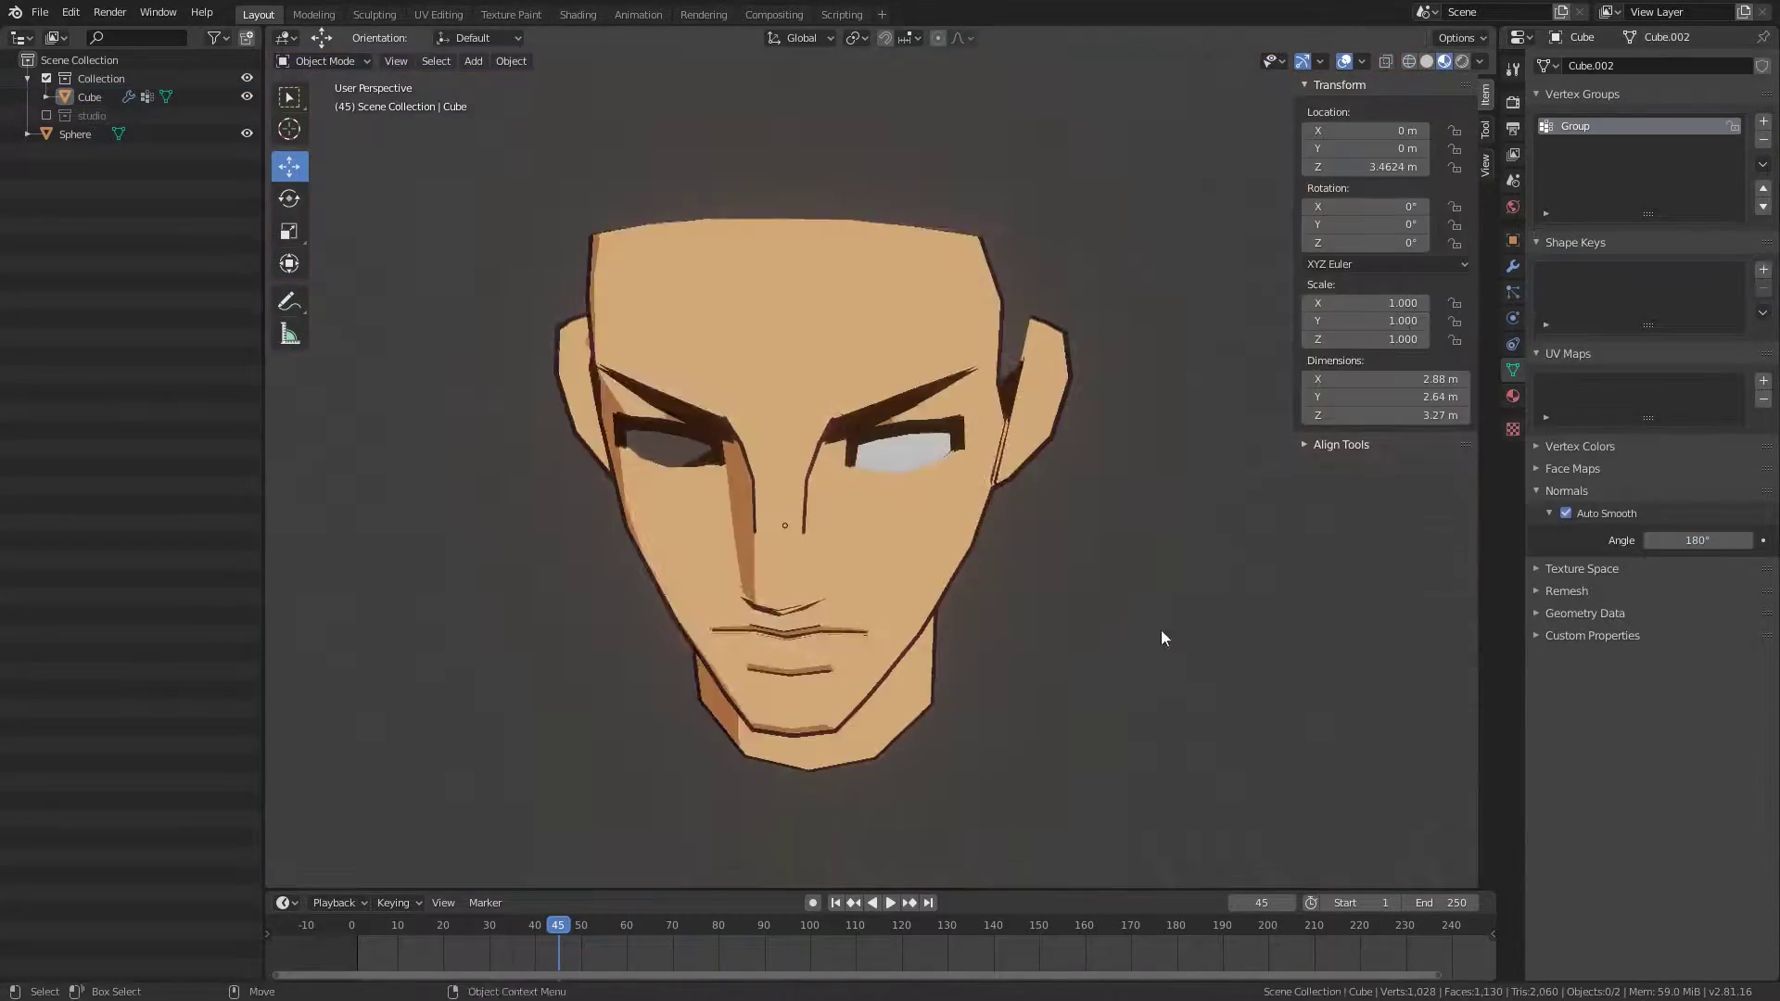
{"action": "mouse_move", "coordinate": [1166, 636]}
{"action": "middle_mouse_down"}
{"action": "mouse_move", "coordinate": [1102, 500]}
{"action": "mouse_move", "coordinate": [982, 510]}
{"action": "middle_mouse_up"}
{"action": "left_click", "coordinate": [982, 510]}
{"action": "key", "text": "Tab"}
{"action": "key", "text": "shift+z"}
{"action": "scroll", "coordinate": [1117, 470], "scroll_direction": "up", "scroll_amount": 5}
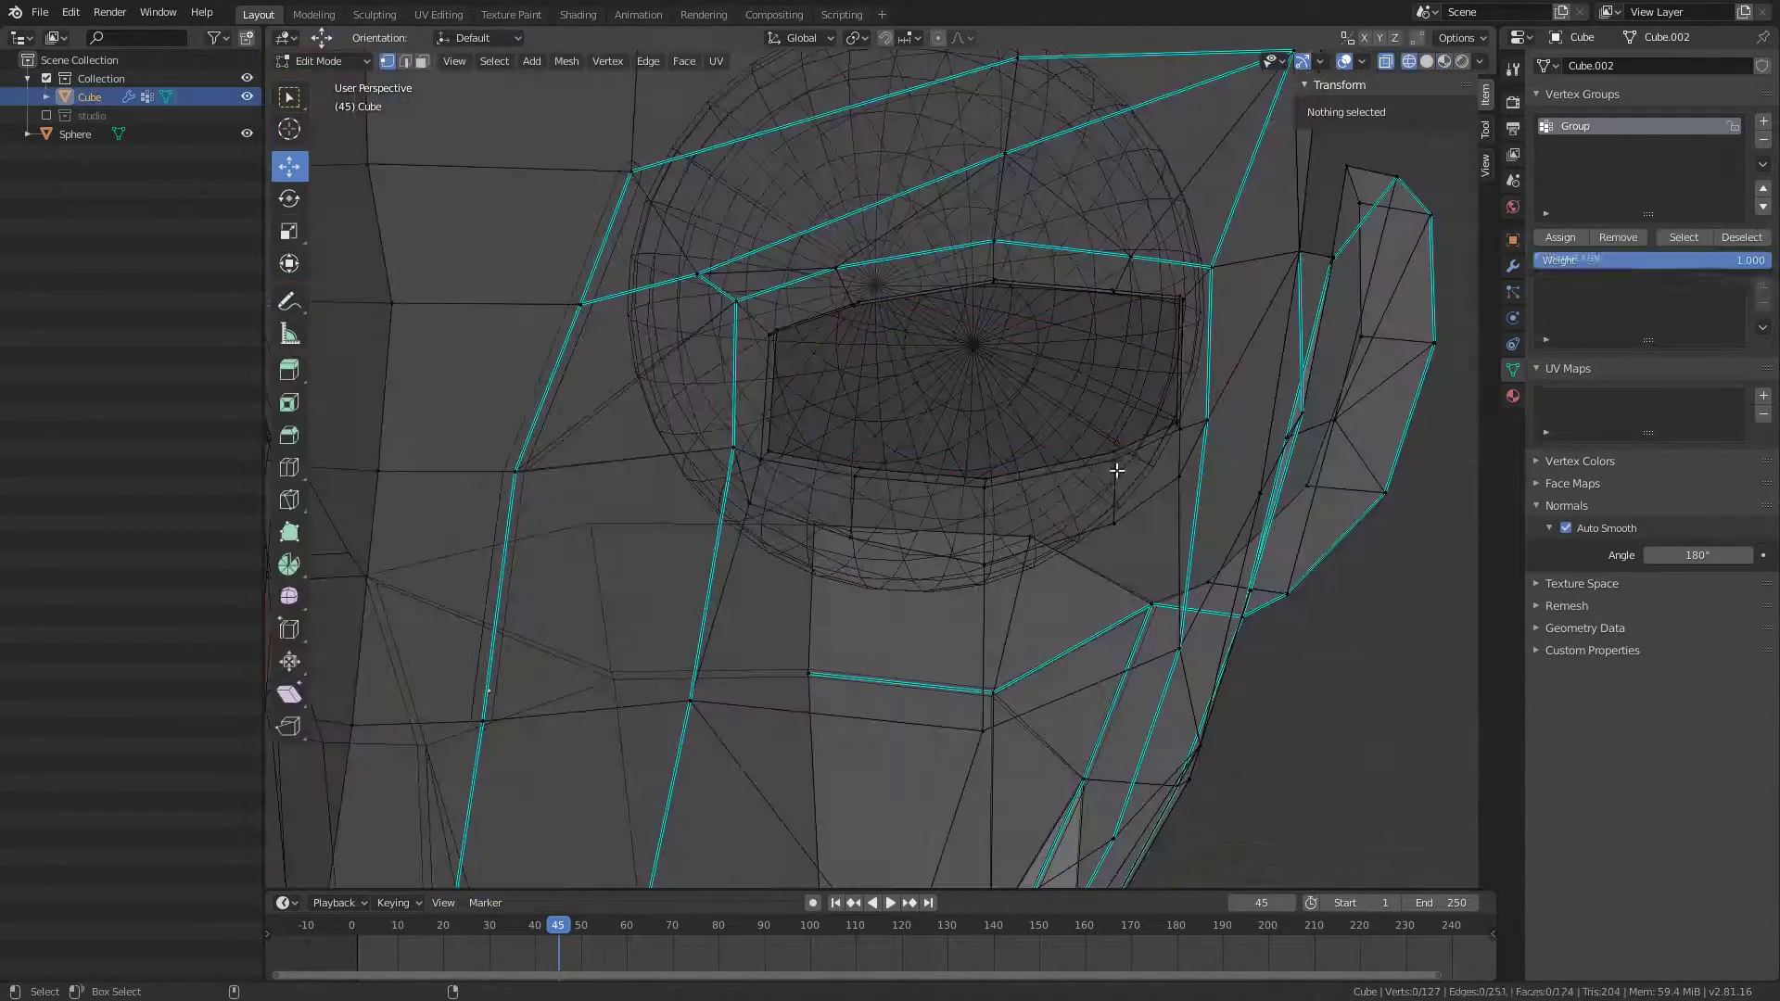
{"action": "key", "text": "Tab"}
{"action": "key", "text": "shift+z"}
{"action": "scroll", "coordinate": [1202, 558], "scroll_direction": "down", "scroll_amount": 5}
Step: Deselect everything, orbit around, and re-enter Edit Mode on the head
{"action": "key", "text": "alt+a"}
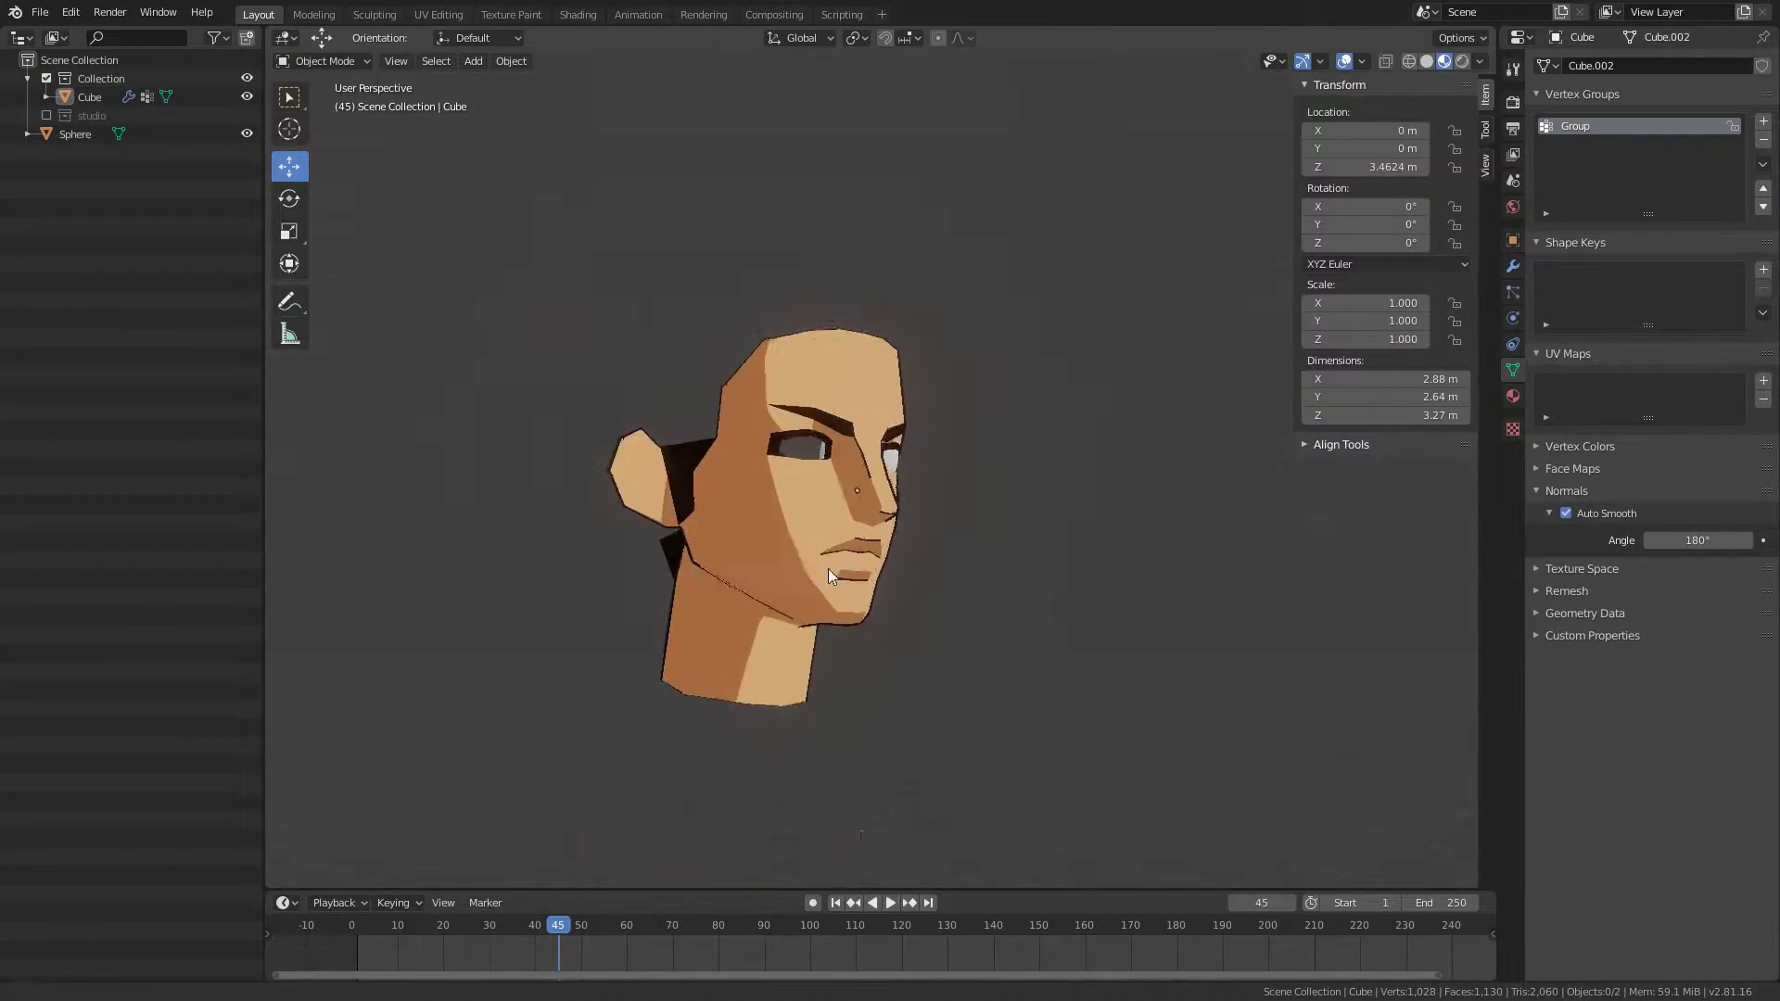
{"action": "scroll", "coordinate": [827, 570], "scroll_direction": "up", "scroll_amount": 4}
{"action": "mouse_move", "coordinate": [827, 569]}
{"action": "middle_mouse_down"}
{"action": "mouse_move", "coordinate": [782, 539]}
{"action": "mouse_move", "coordinate": [973, 536]}
{"action": "mouse_move", "coordinate": [1026, 499]}
{"action": "mouse_move", "coordinate": [989, 572]}
{"action": "mouse_move", "coordinate": [987, 543]}
{"action": "mouse_move", "coordinate": [1157, 566]}
{"action": "mouse_move", "coordinate": [1149, 584]}
{"action": "mouse_move", "coordinate": [992, 537]}
{"action": "middle_mouse_up"}
{"action": "scroll", "coordinate": [974, 536], "scroll_direction": "up", "scroll_amount": 5}
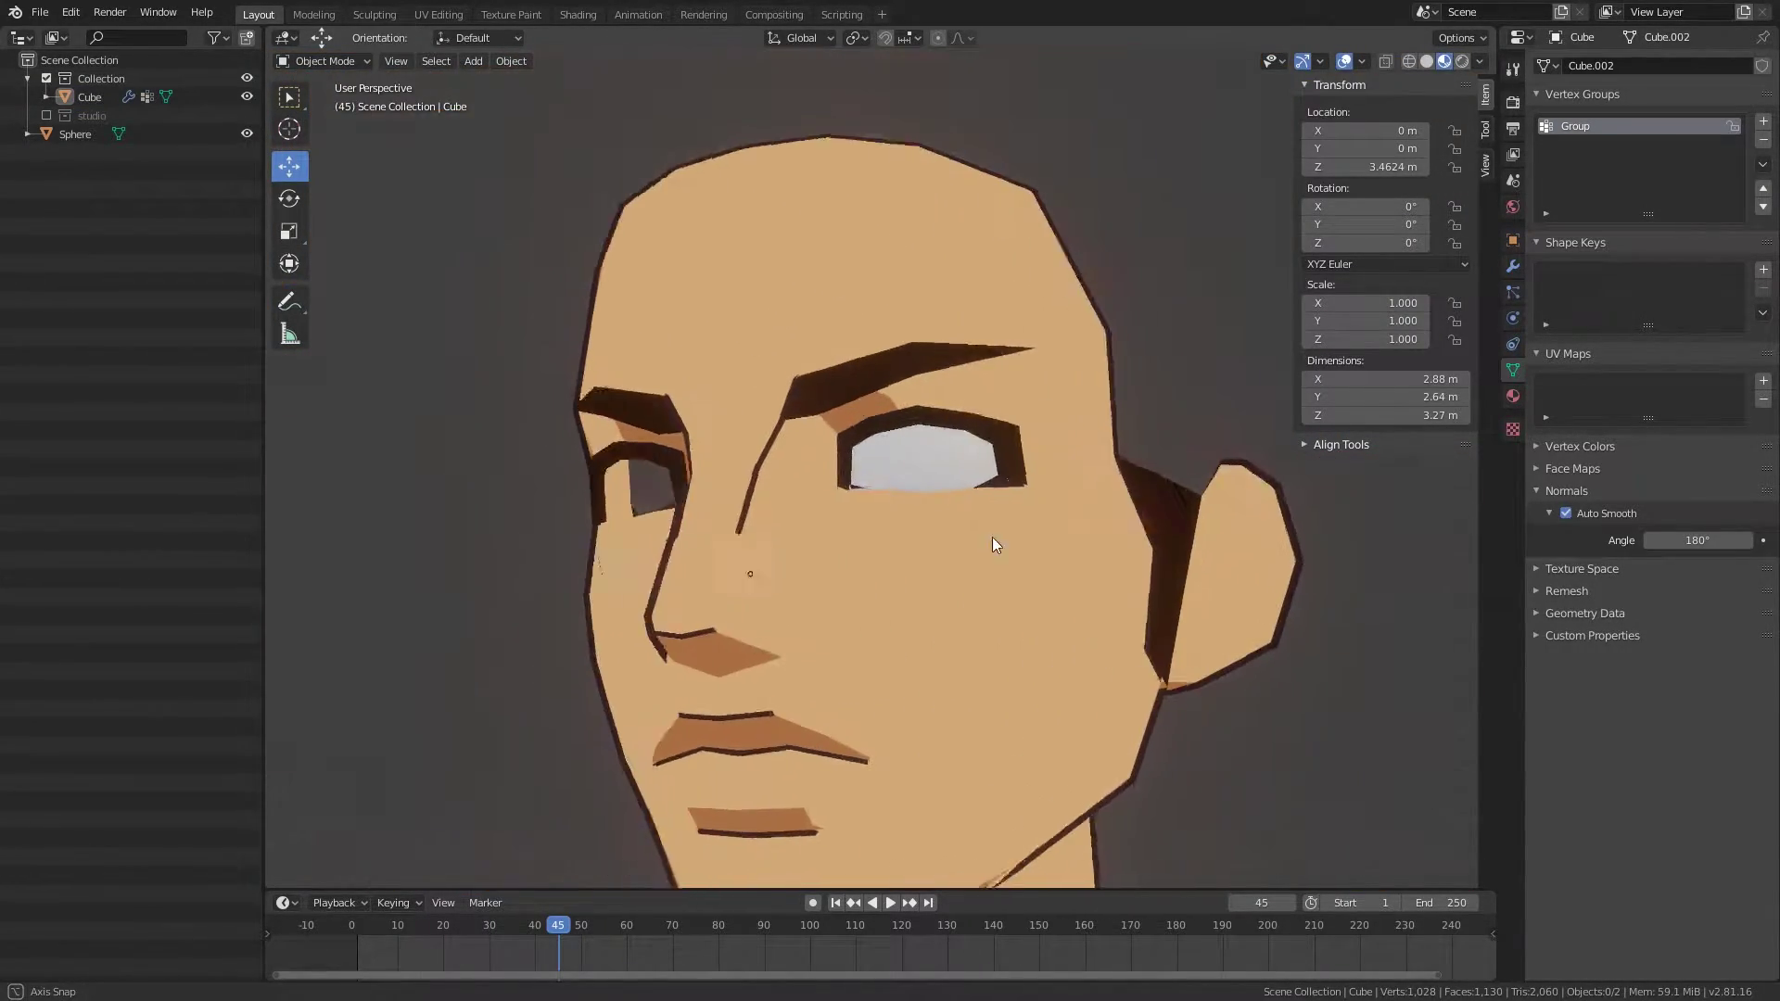
{"action": "left_click", "coordinate": [992, 544]}
{"action": "key", "text": "shift+z"}
{"action": "key", "text": "shift+z"}
{"action": "scroll", "coordinate": [1014, 483], "scroll_direction": "up", "scroll_amount": 3}
{"action": "key", "text": "Tab"}
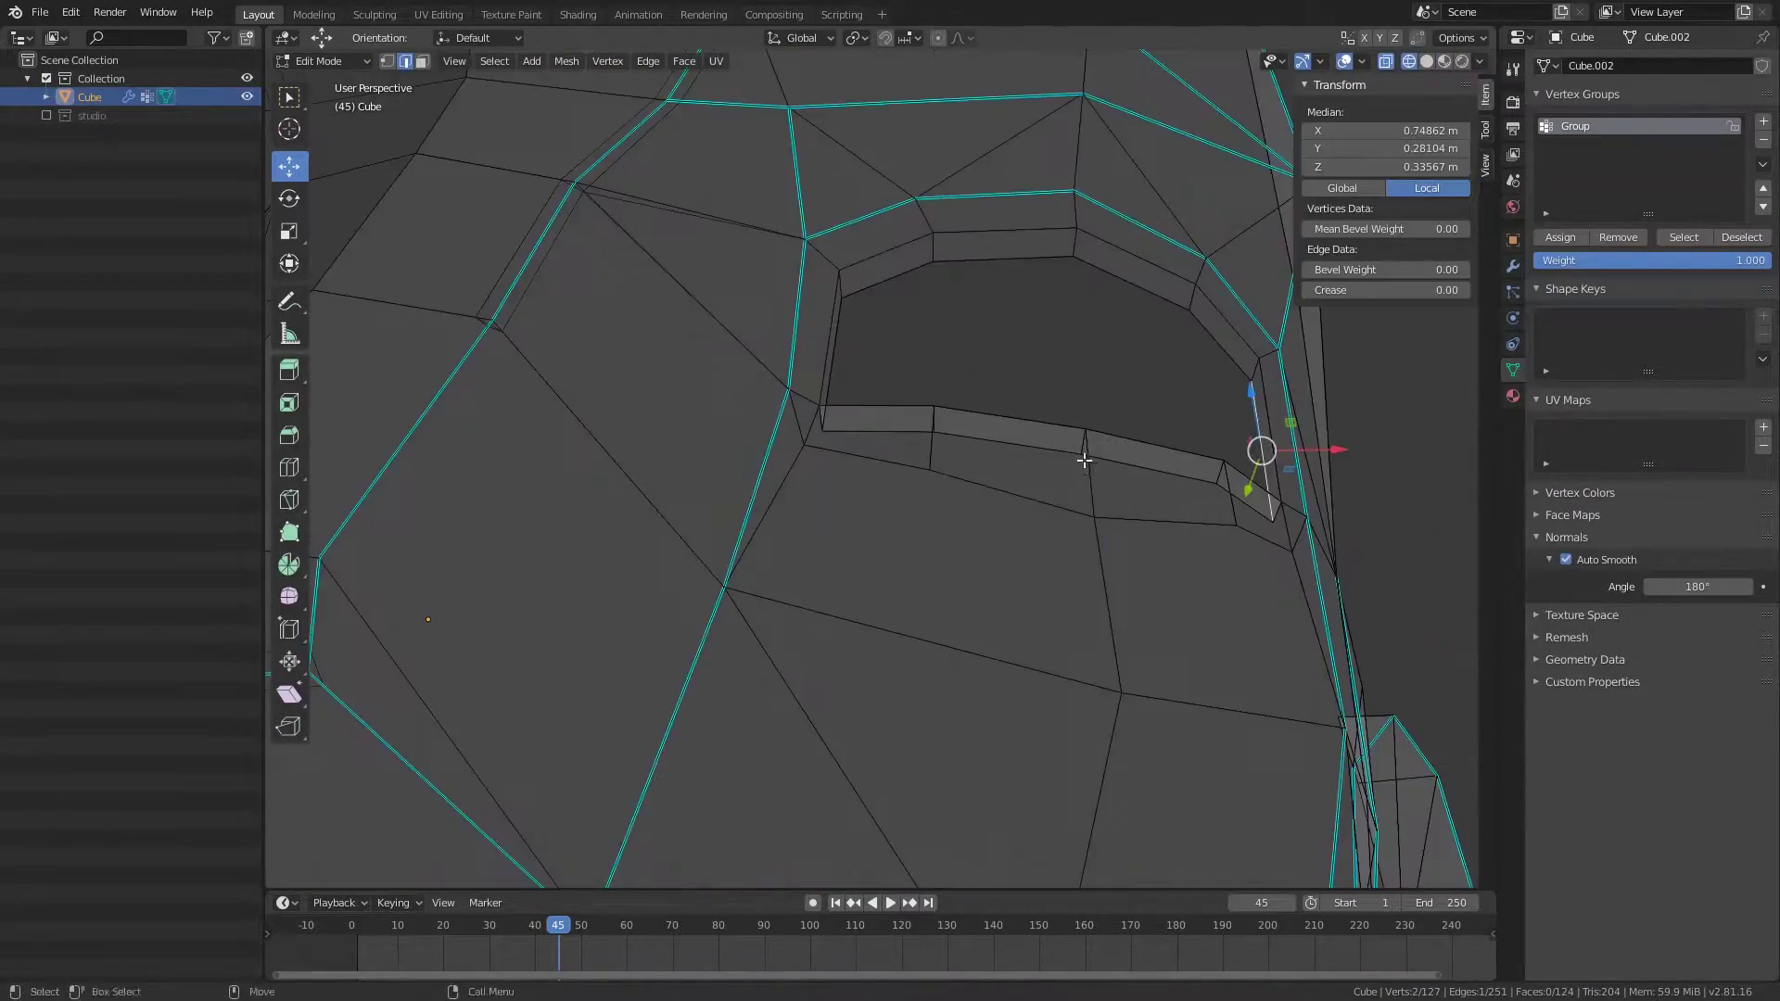
{"action": "key", "text": "shift+z"}
Step: Face the eye socket and switch to face selection with area select
{"action": "middle_click_drag", "start_coordinate": [1084, 460], "coordinate": [1158, 521]}
{"action": "mouse_move", "coordinate": [1048, 431]}
{"action": "middle_mouse_down"}
{"action": "mouse_move", "coordinate": [935, 336]}
{"action": "mouse_move", "coordinate": [855, 627]}
{"action": "middle_mouse_up"}
{"action": "key", "text": "3"}
{"action": "key", "text": "w"}
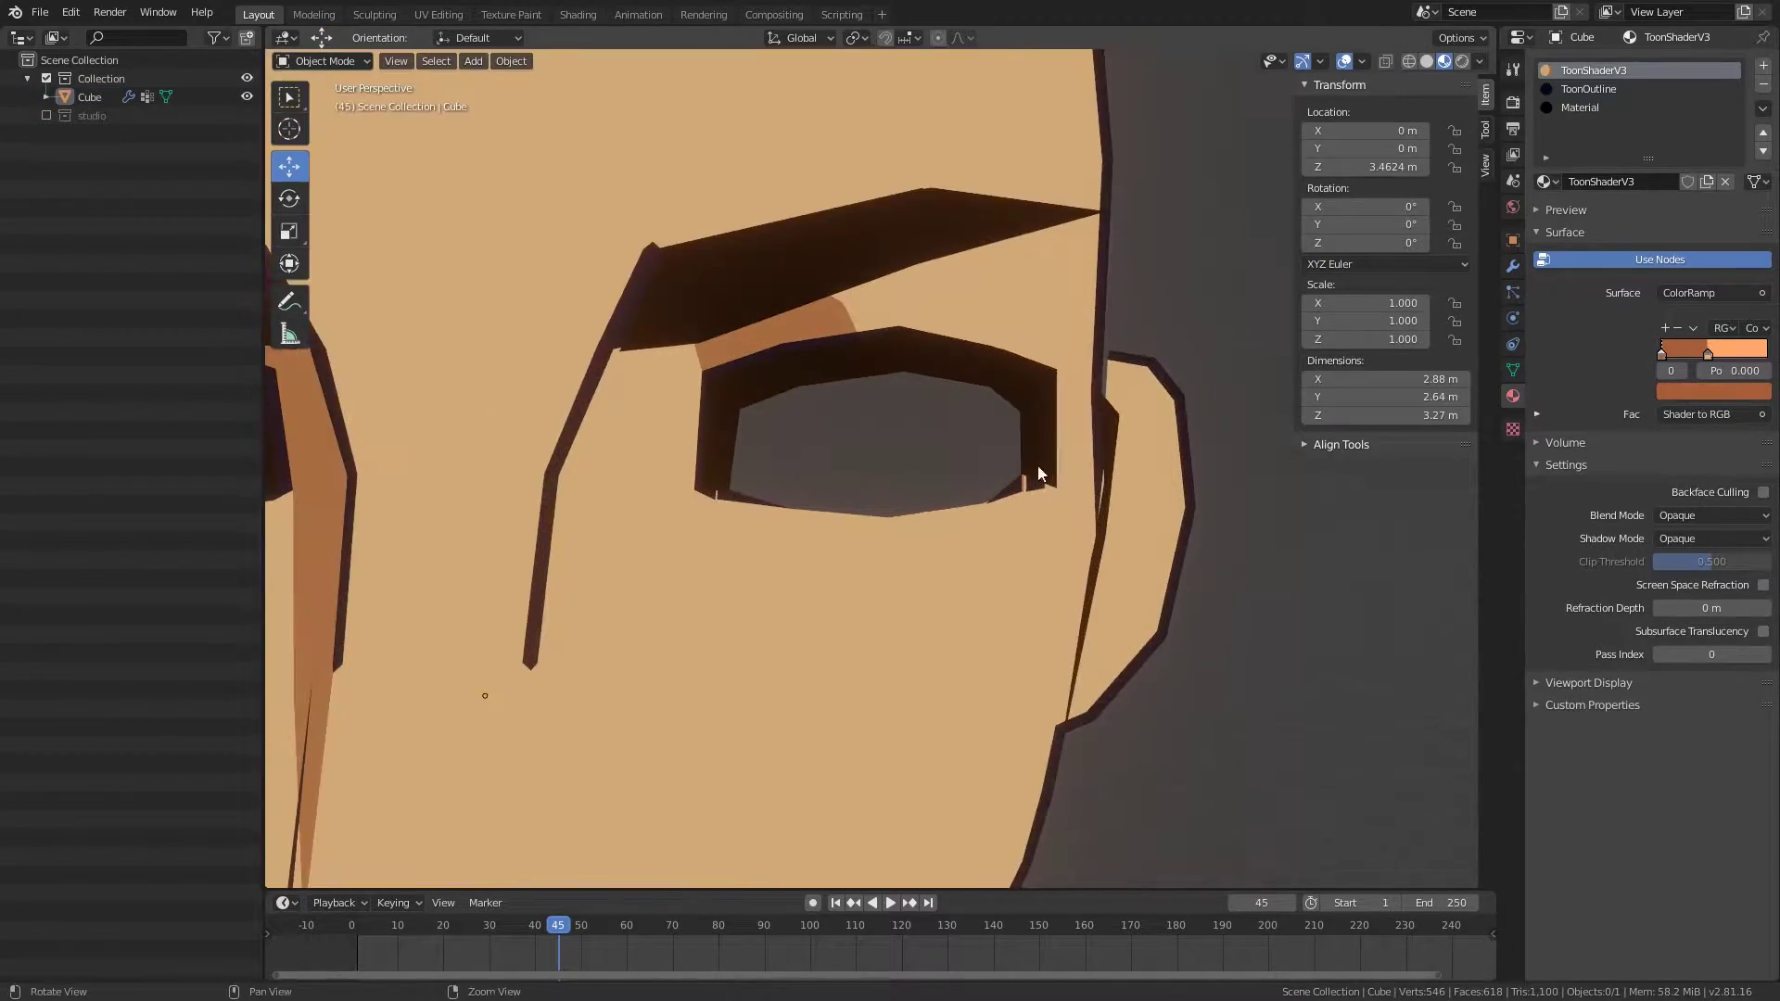
Step: In Edit Mode, select the inner eyelid loop and an edge of the eye socket
{"action": "key", "text": "Tab"}
{"action": "middle_click_drag", "start_coordinate": [1038, 473], "coordinate": [835, 435]}
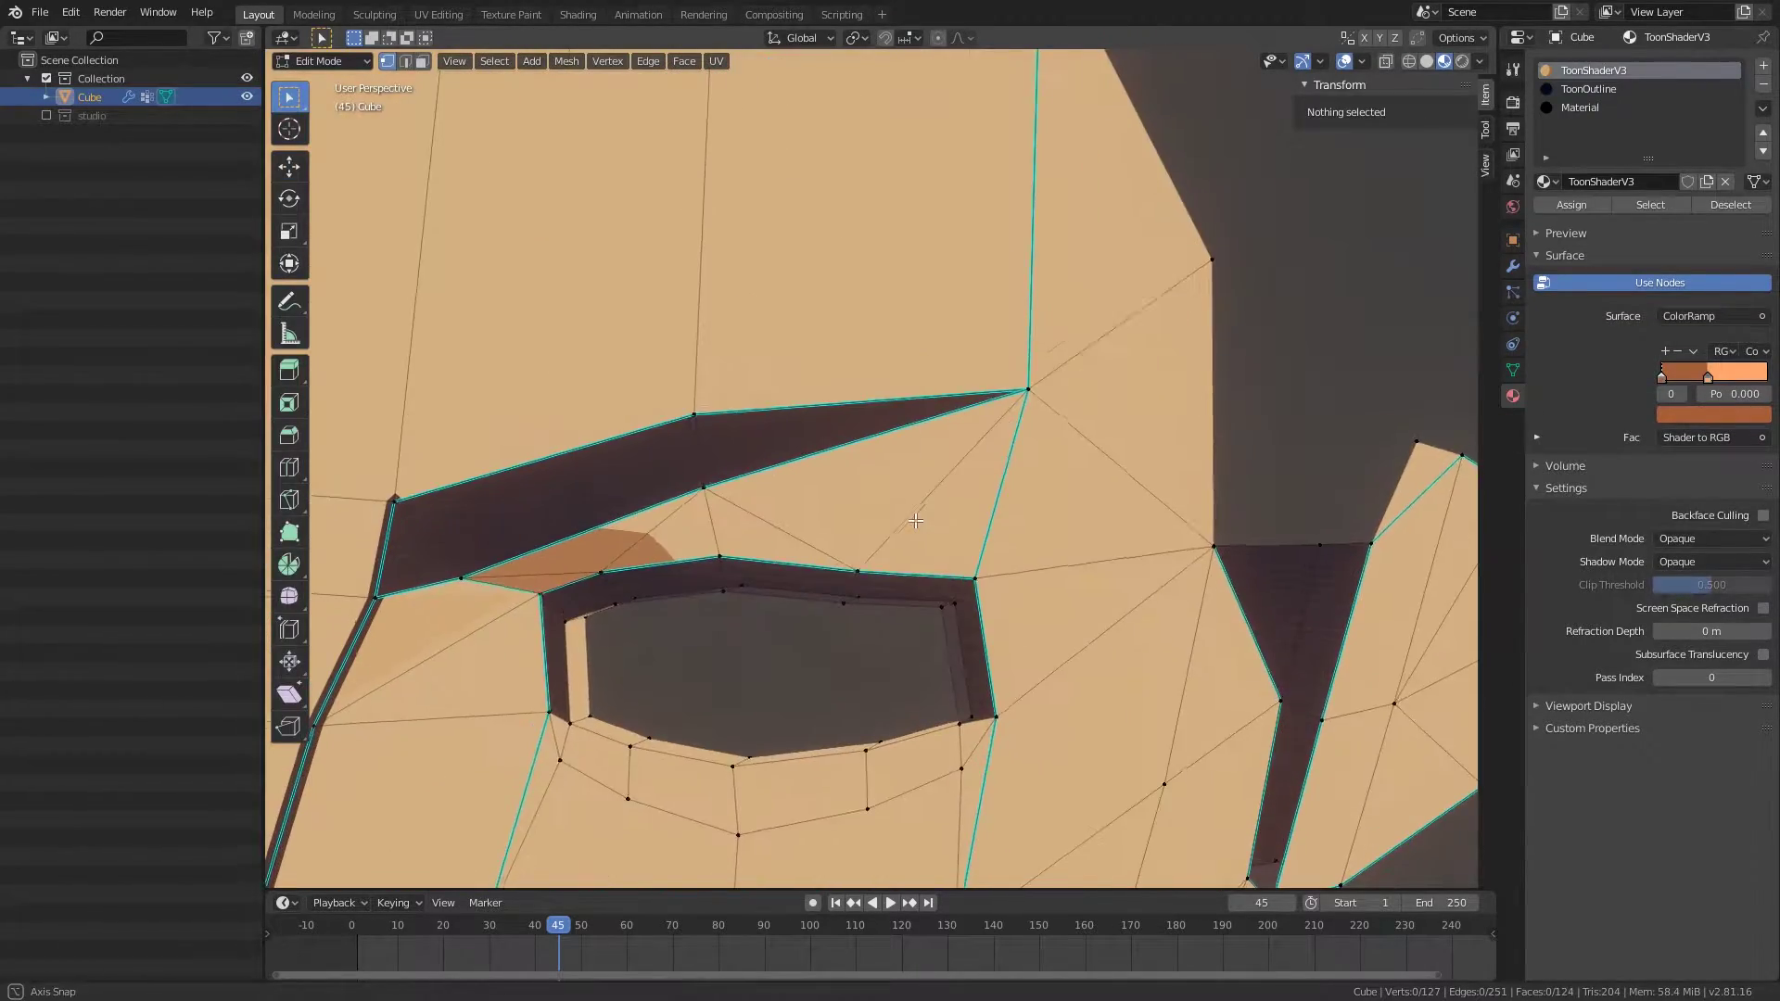
{"action": "left_click", "coordinate": [739, 408], "text": "alt"}
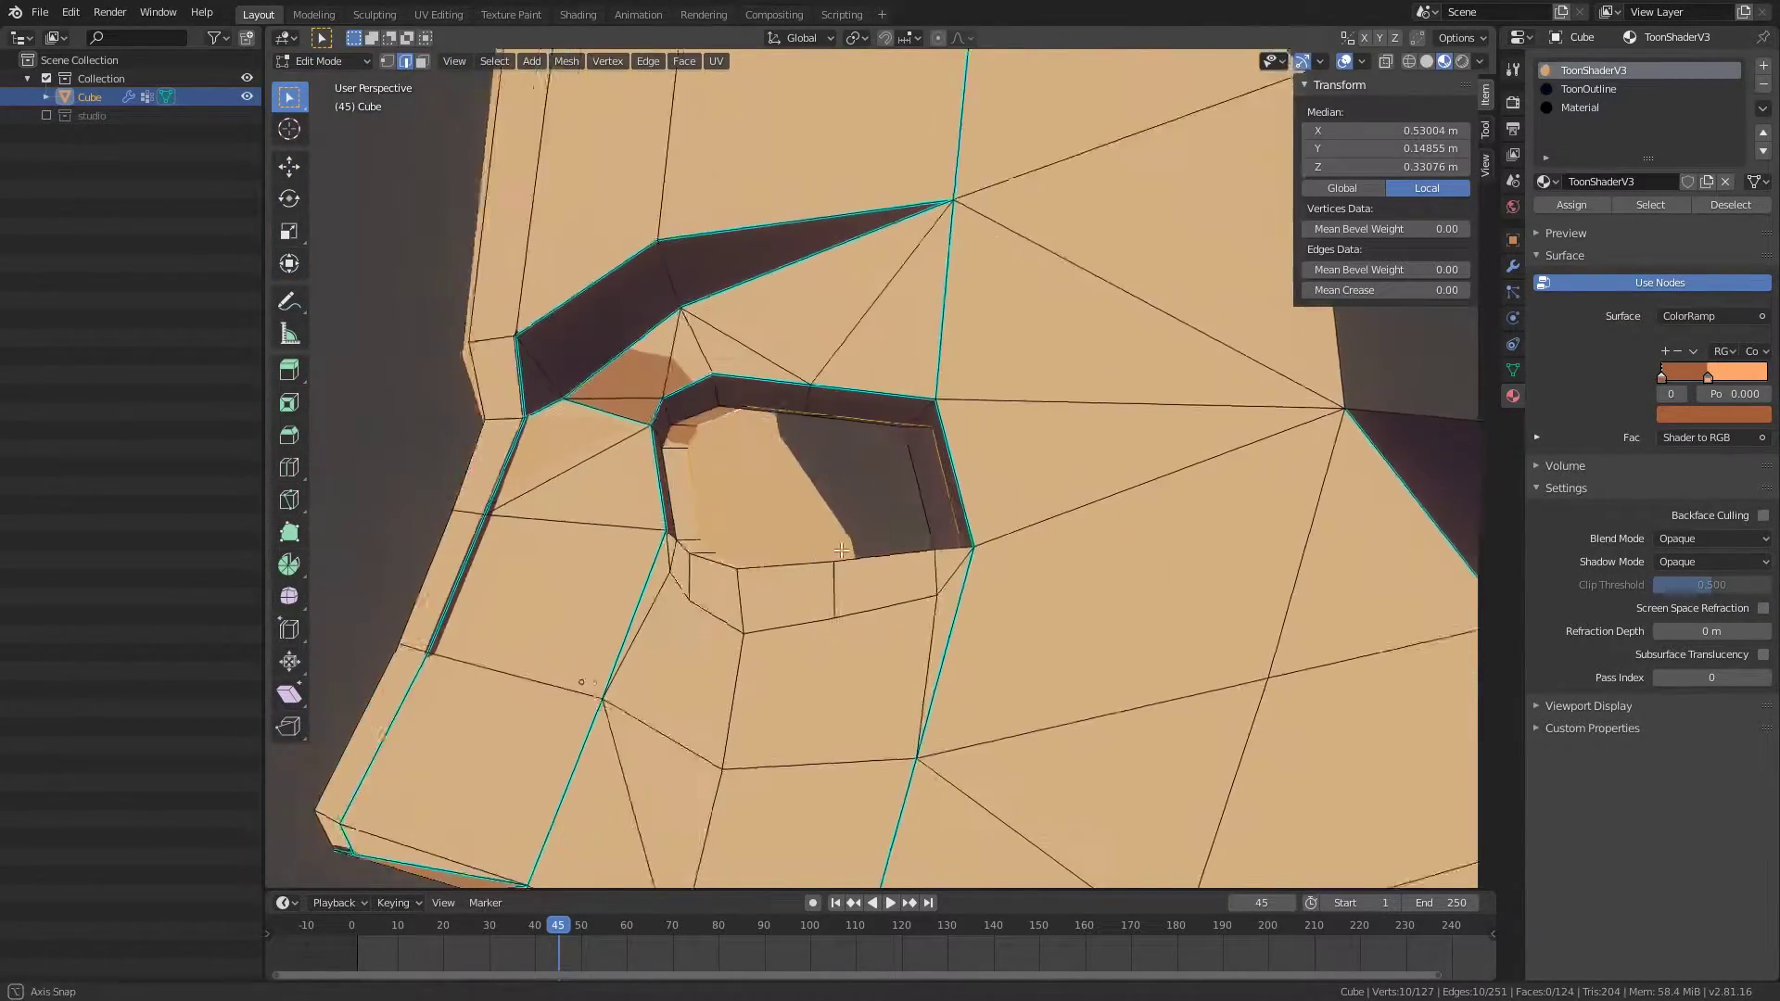
{"action": "key", "text": "2"}
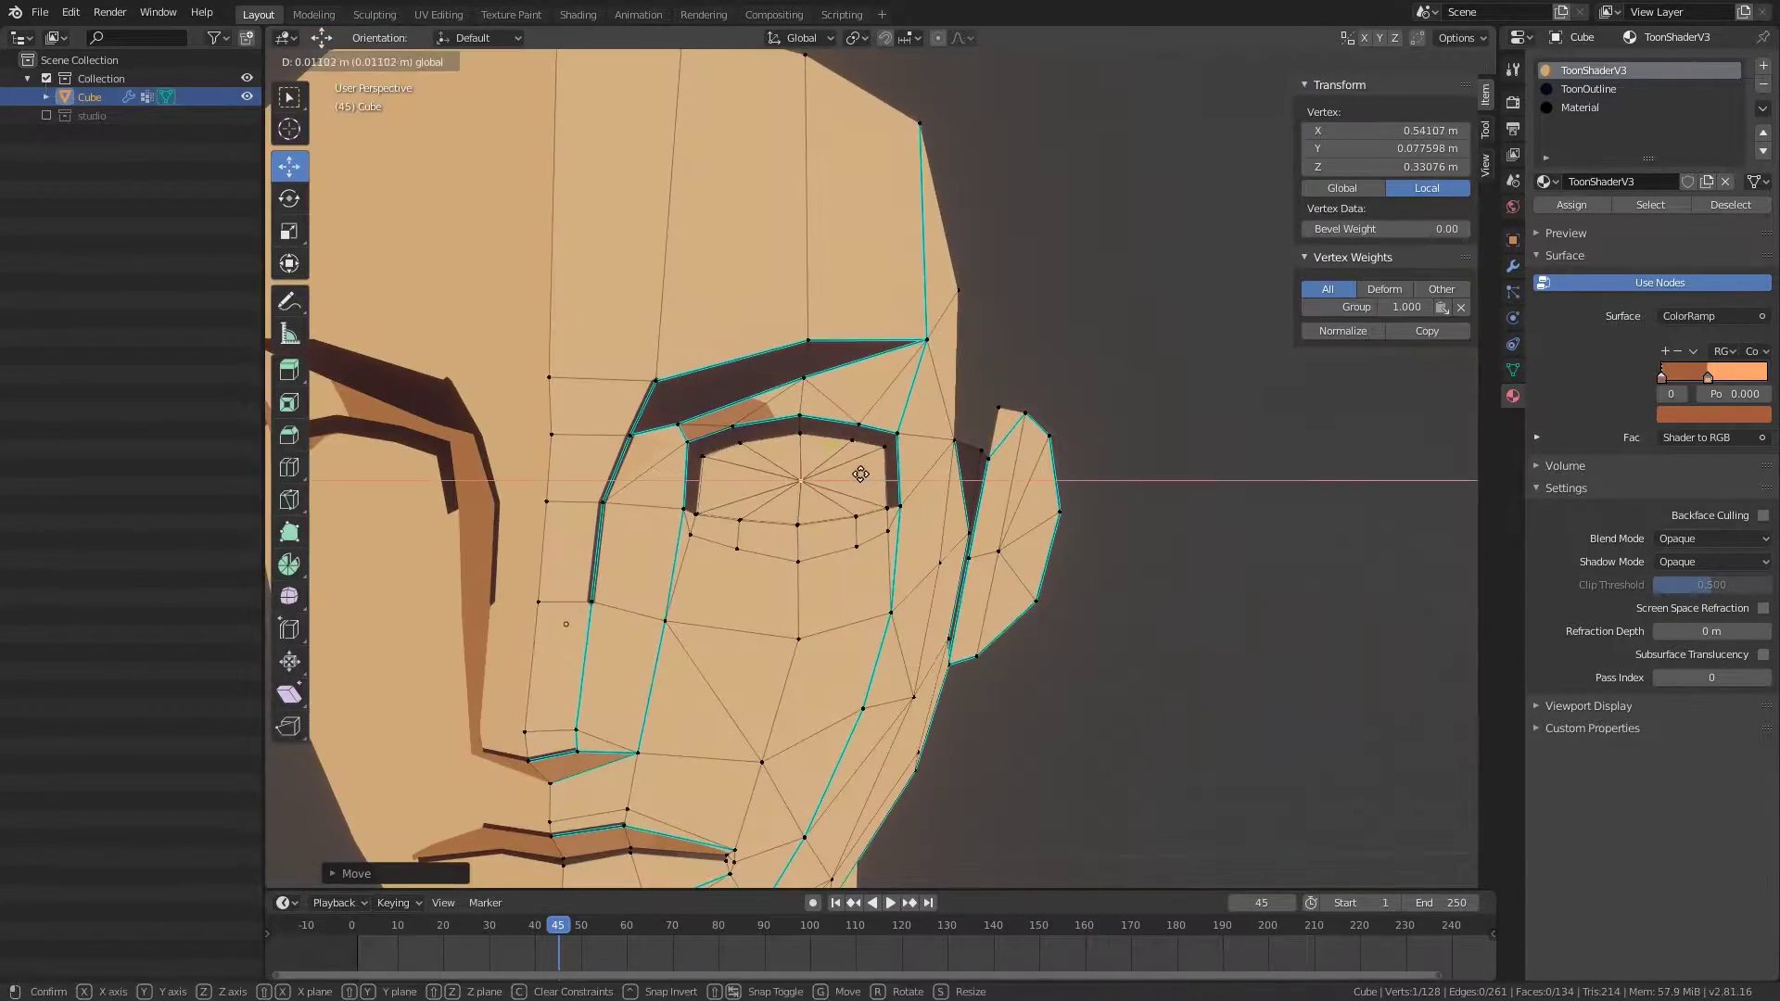
{"action": "left_click", "coordinate": [813, 477]}
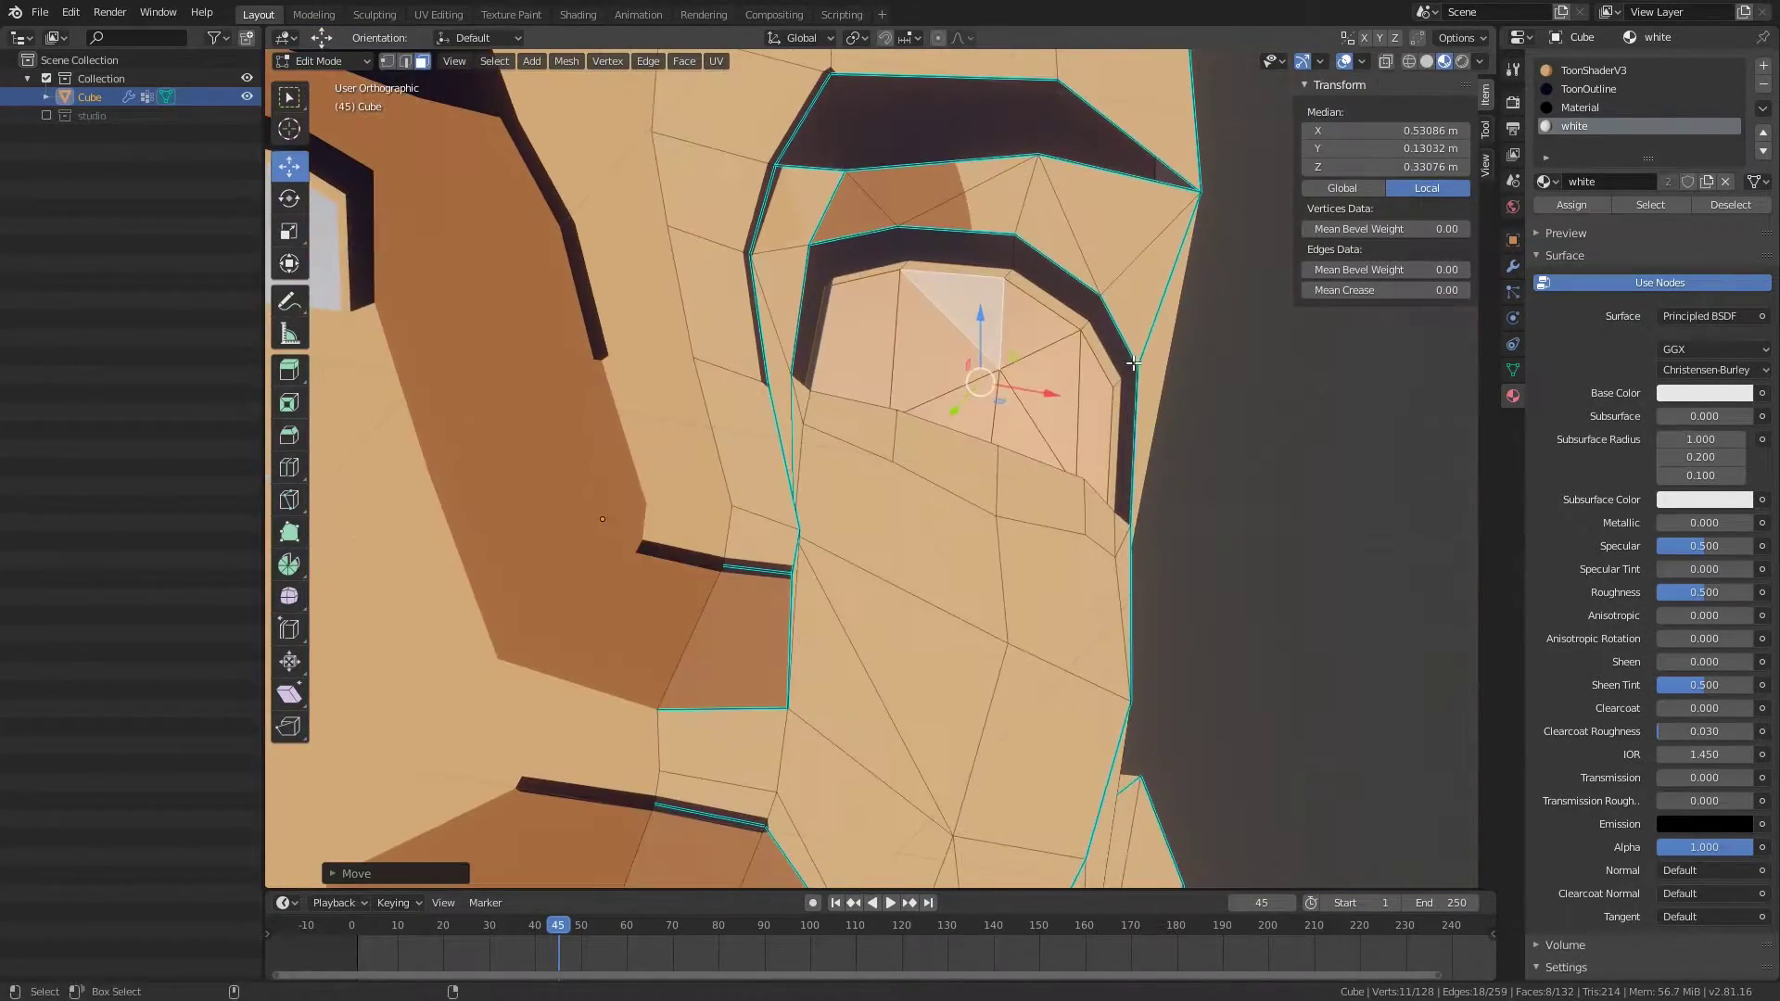
Step: Drag a stray vertex onto its neighbour to merge it, then check the side profile
{"action": "middle_click_drag", "start_coordinate": [875, 309], "coordinate": [870, 409]}
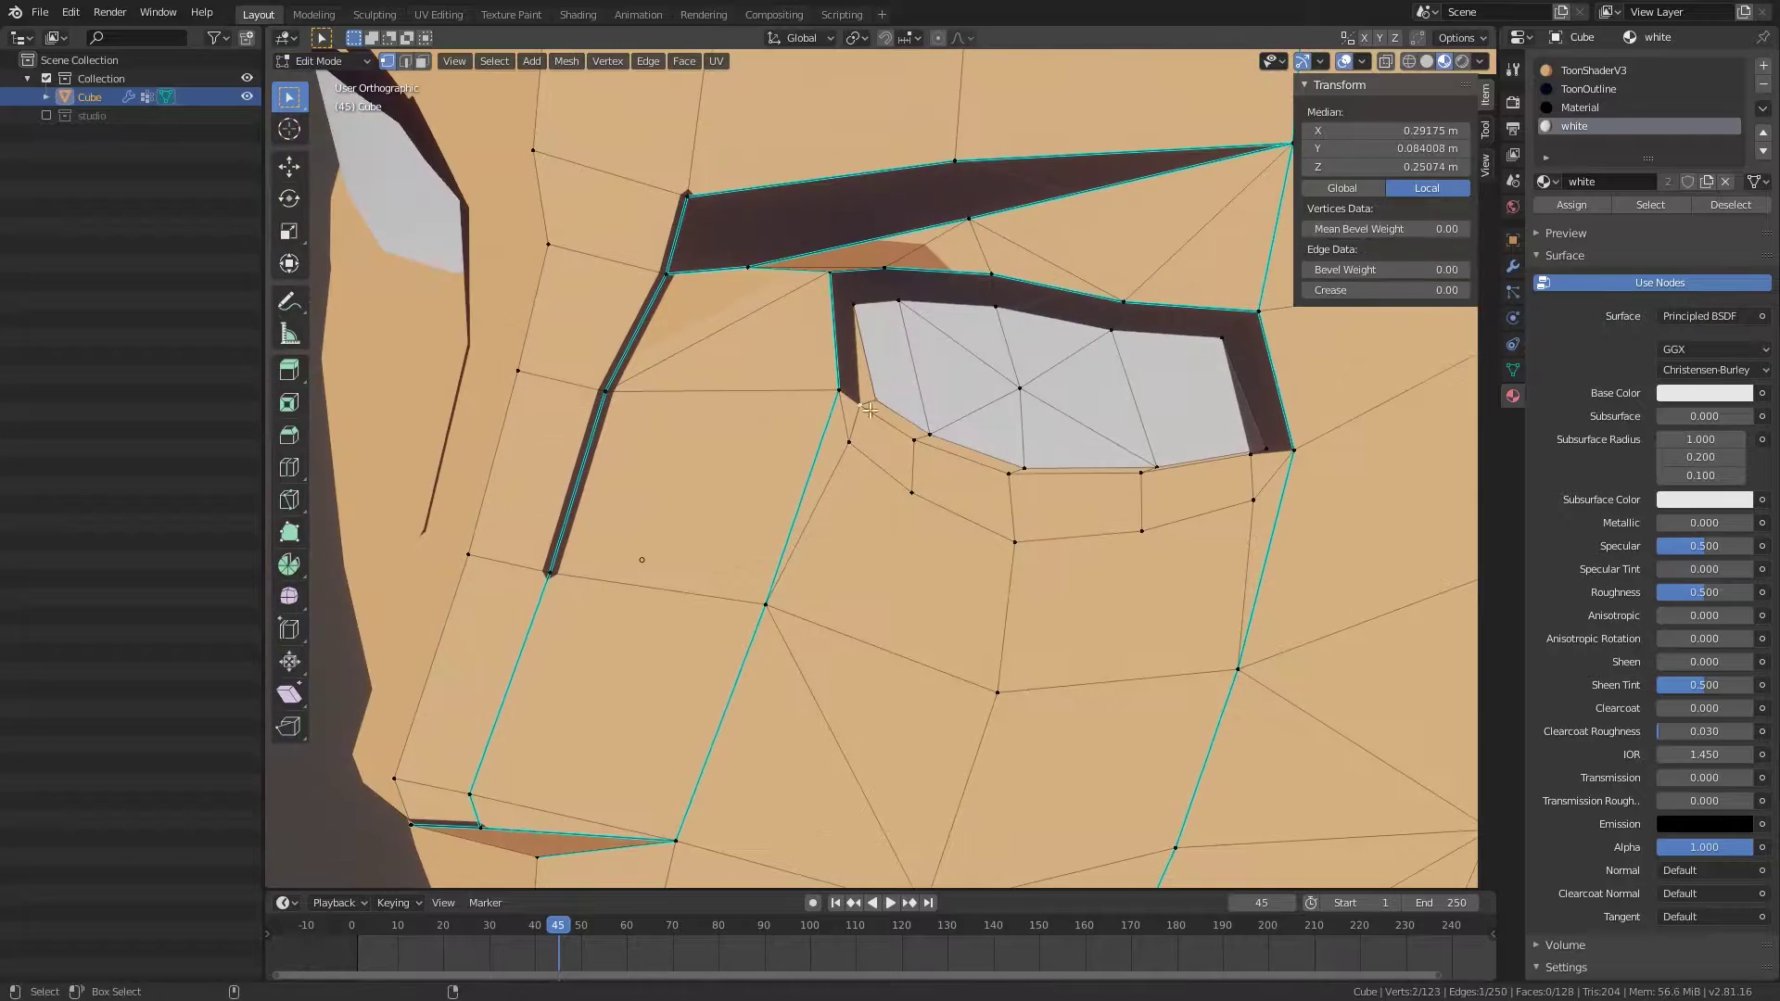
{"action": "scroll", "coordinate": [1158, 483], "scroll_direction": "down", "scroll_amount": 3}
{"action": "scroll", "coordinate": [1158, 483], "scroll_direction": "down", "scroll_amount": 4}
{"action": "key", "text": "Tab"}
{"action": "mouse_move", "coordinate": [1158, 483]}
{"action": "middle_mouse_down"}
{"action": "mouse_move", "coordinate": [1016, 491]}
{"action": "mouse_move", "coordinate": [1081, 509]}
{"action": "mouse_move", "coordinate": [1185, 481]}
{"action": "mouse_move", "coordinate": [982, 454]}
{"action": "middle_mouse_up"}
{"action": "scroll", "coordinate": [1016, 491], "scroll_direction": "up", "scroll_amount": 5}
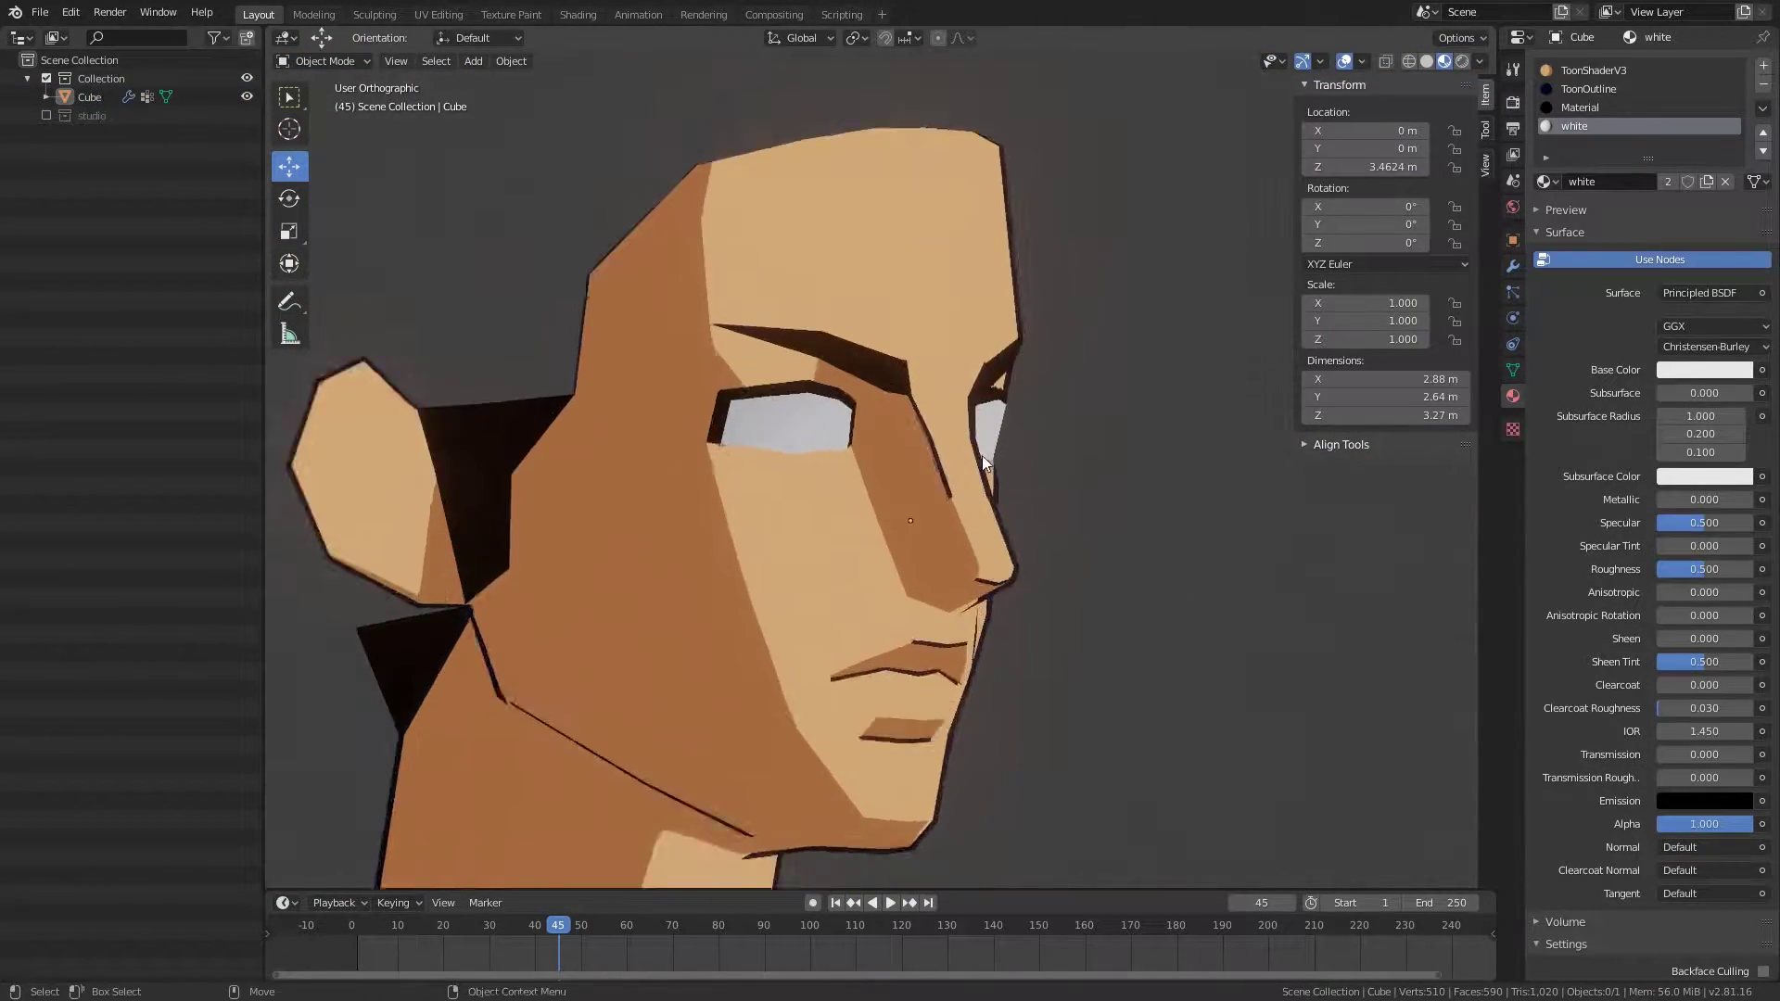
Step: Toggle in and out of Edit Mode and orbit slightly around the face
{"action": "key", "text": "Tab"}
{"action": "scroll", "coordinate": [1146, 388], "scroll_direction": "up", "scroll_amount": 4}
{"action": "scroll", "coordinate": [1145, 389], "scroll_direction": "down", "scroll_amount": 3}
{"action": "key", "text": "Tab"}
{"action": "scroll", "coordinate": [1145, 471], "scroll_direction": "down", "scroll_amount": 2}
{"action": "middle_click_drag", "start_coordinate": [1144, 471], "coordinate": [1038, 502]}
{"action": "scroll", "coordinate": [1027, 503], "scroll_direction": "up", "scroll_amount": 3}
Step: Select the Cube and drag its Solidify Thickness up for a much thicker outline
{"action": "left_click", "coordinate": [1038, 503]}
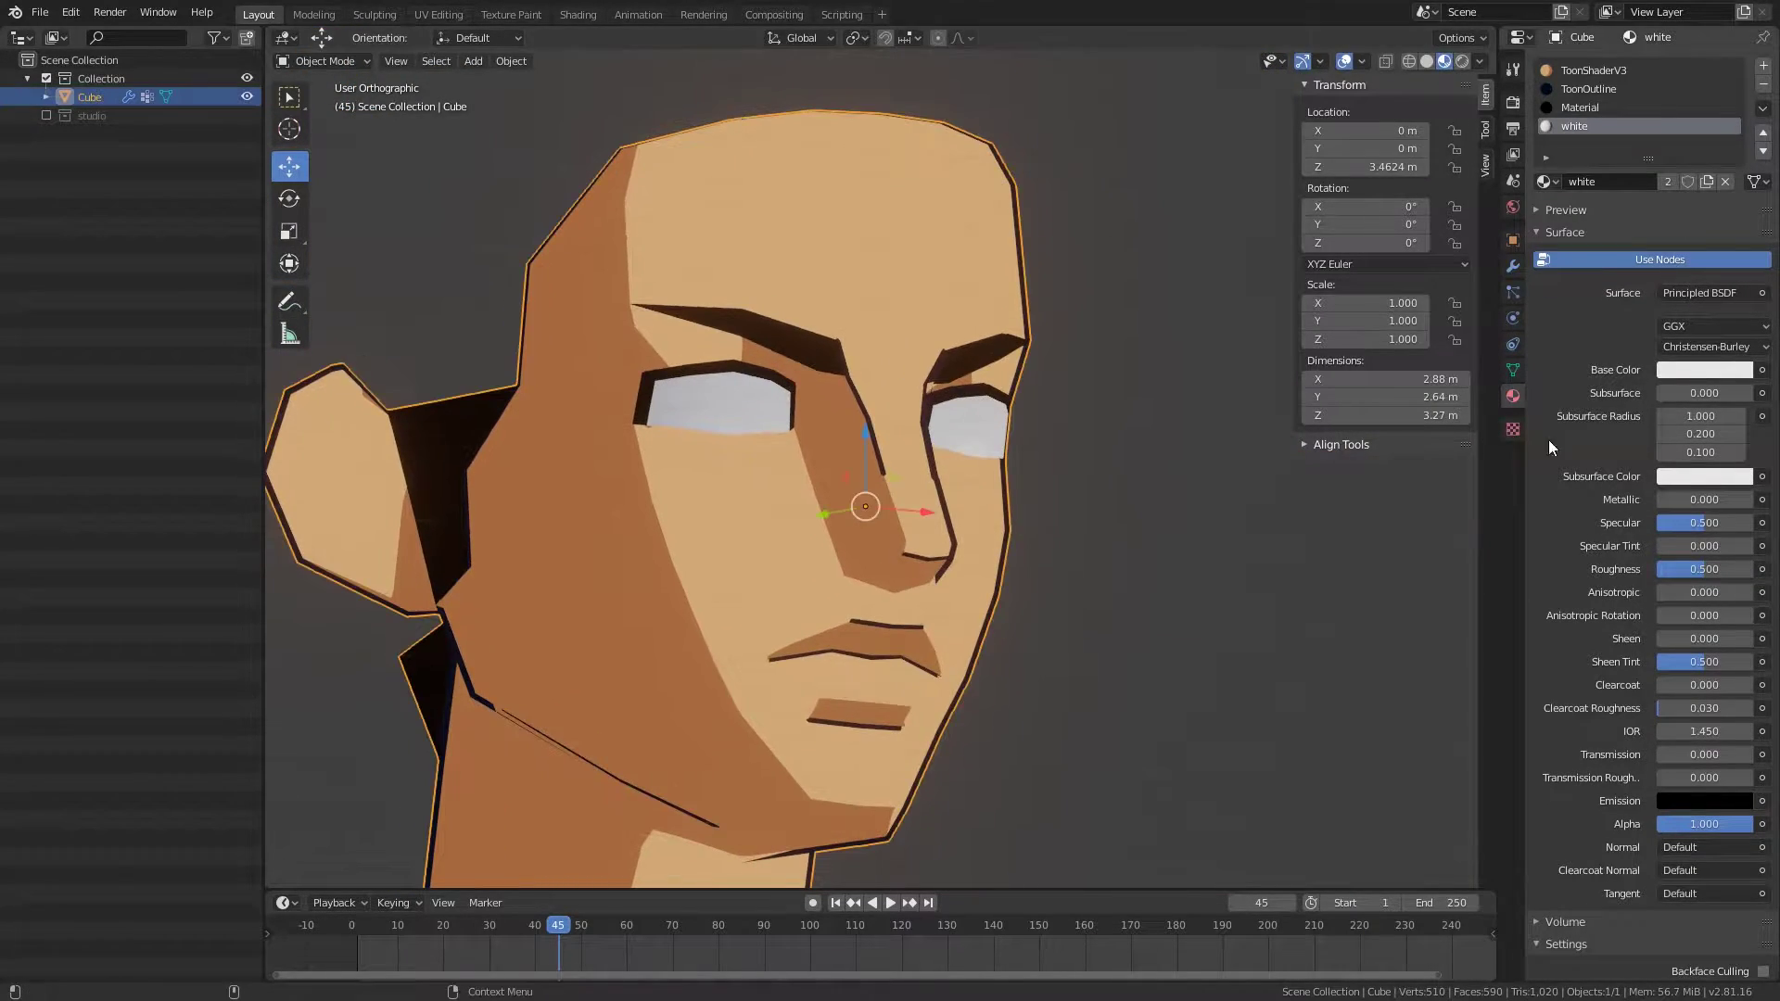
{"action": "left_click", "coordinate": [1514, 266]}
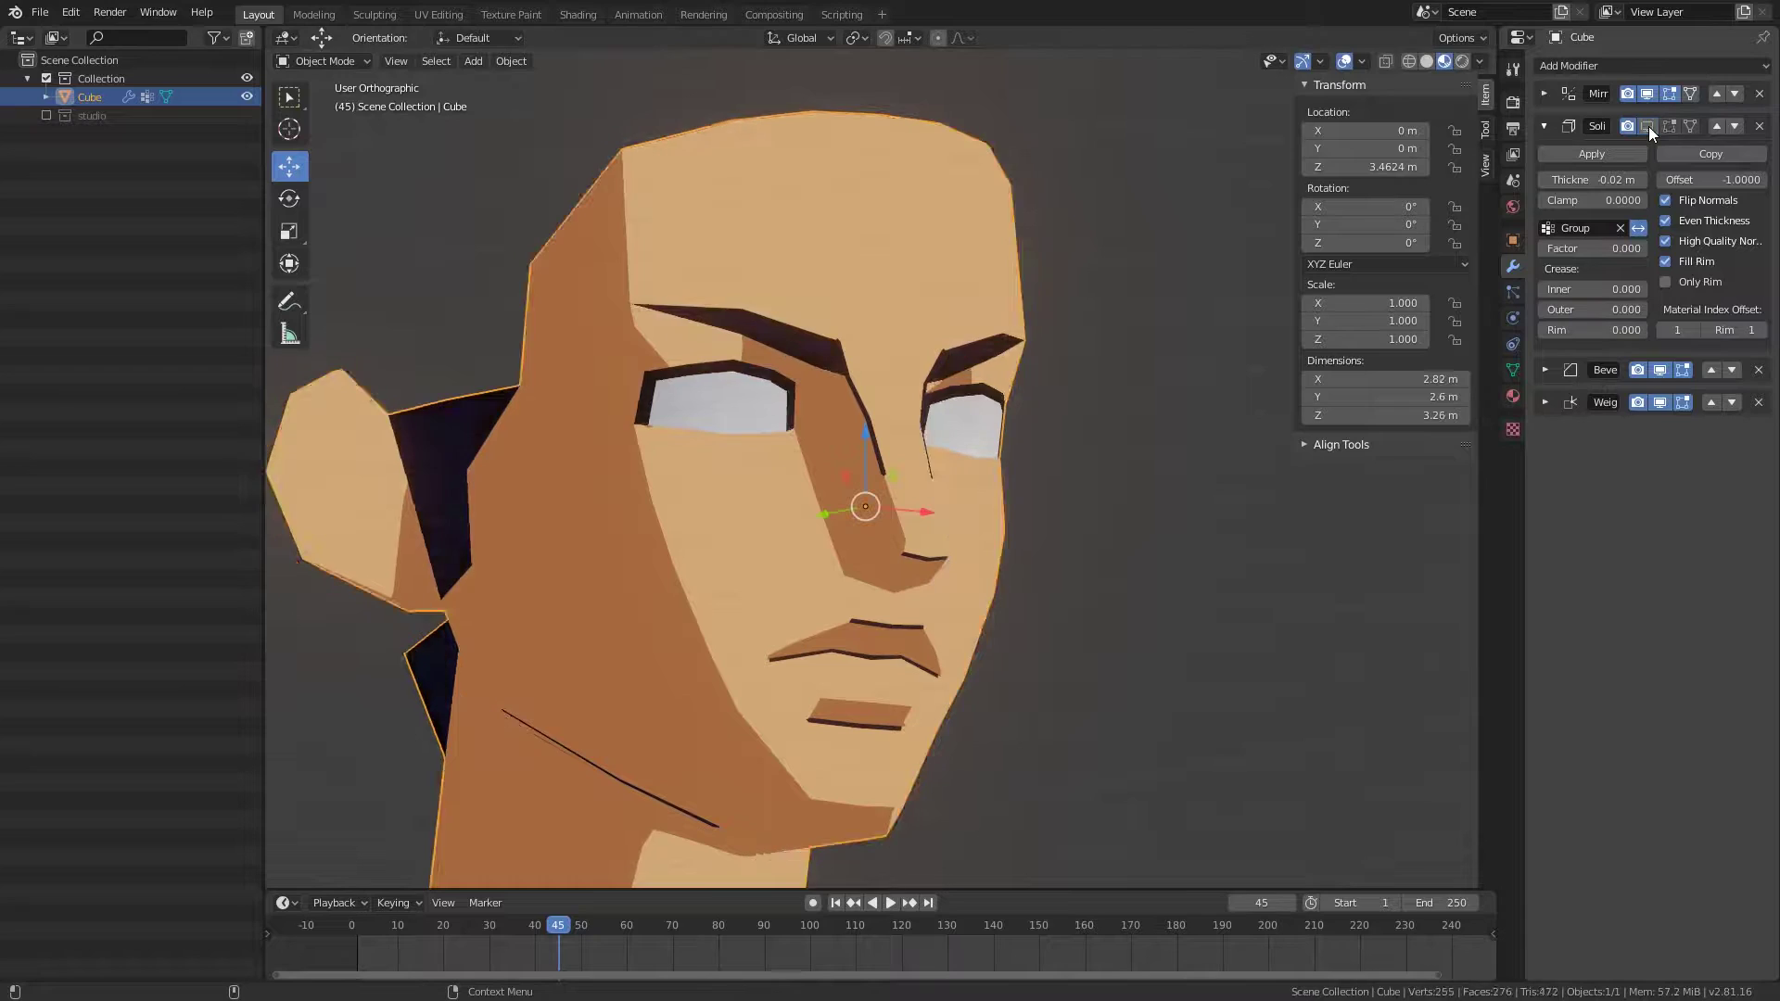
{"action": "middle_click_drag", "start_coordinate": [1014, 480], "coordinate": [948, 467]}
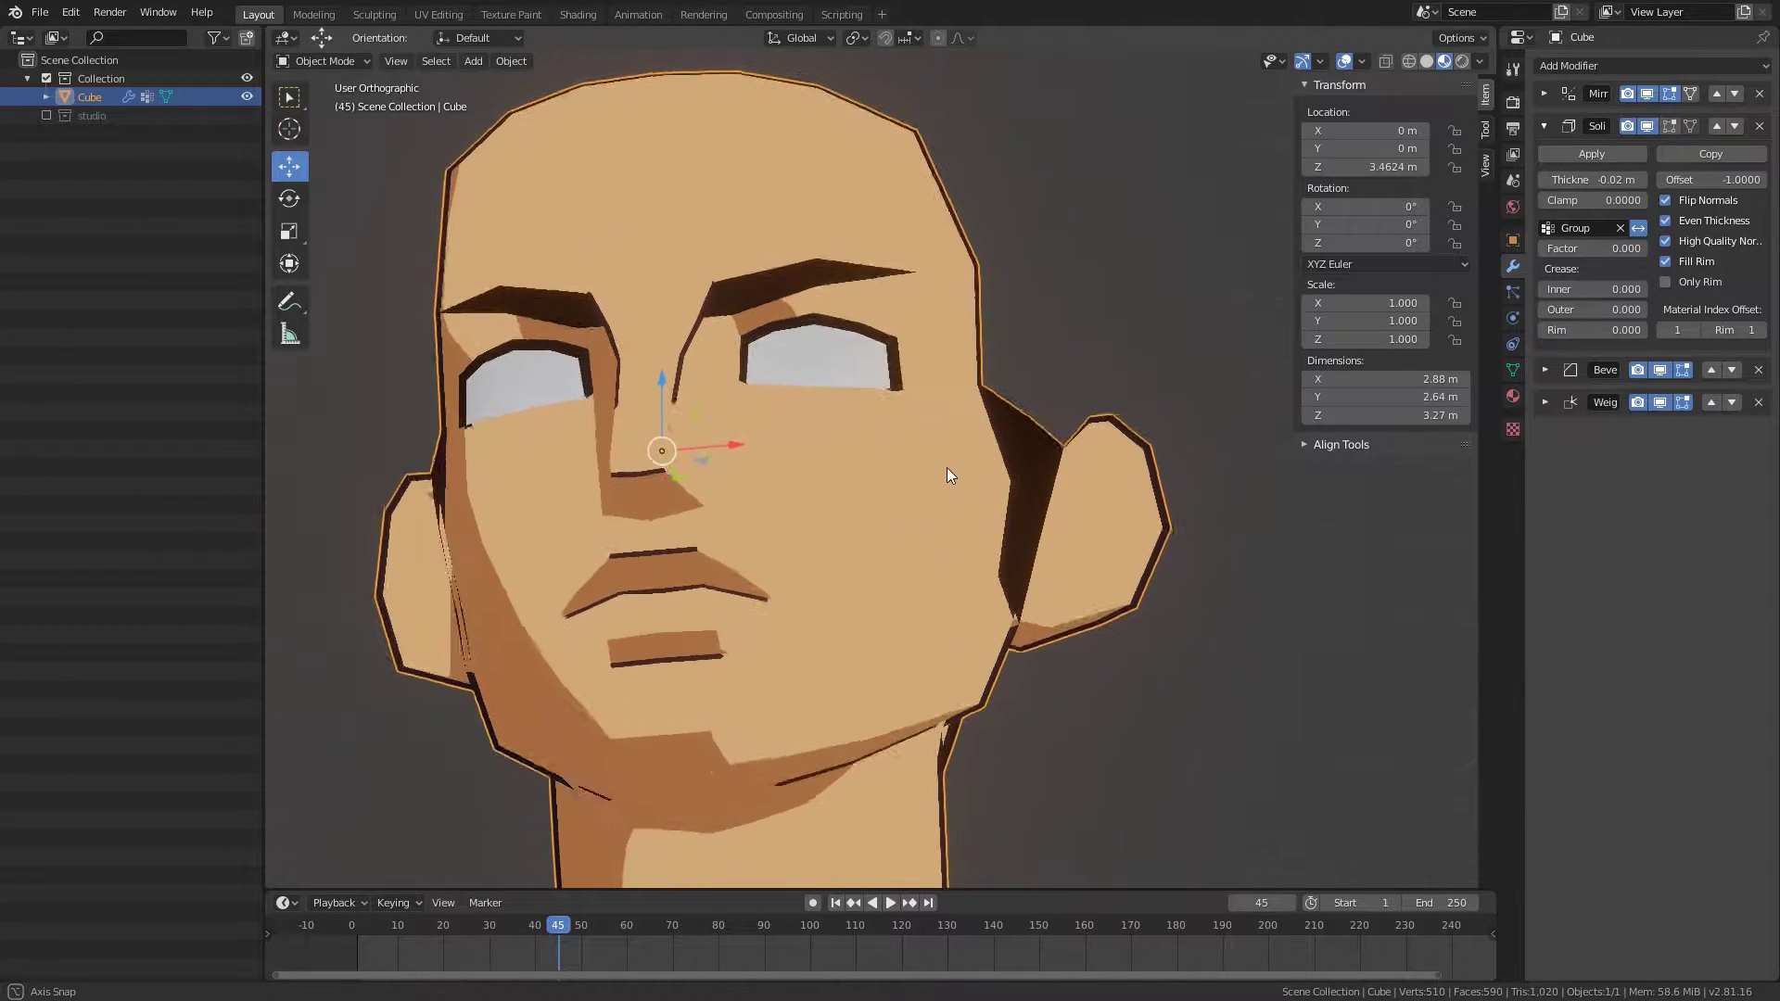
{"action": "left_click_drag", "start_coordinate": [1592, 180], "coordinate": [1611, 180]}
Step: Reset the Solidify thickness so the head's outline is thin again
{"action": "left_click", "coordinate": [1640, 224]}
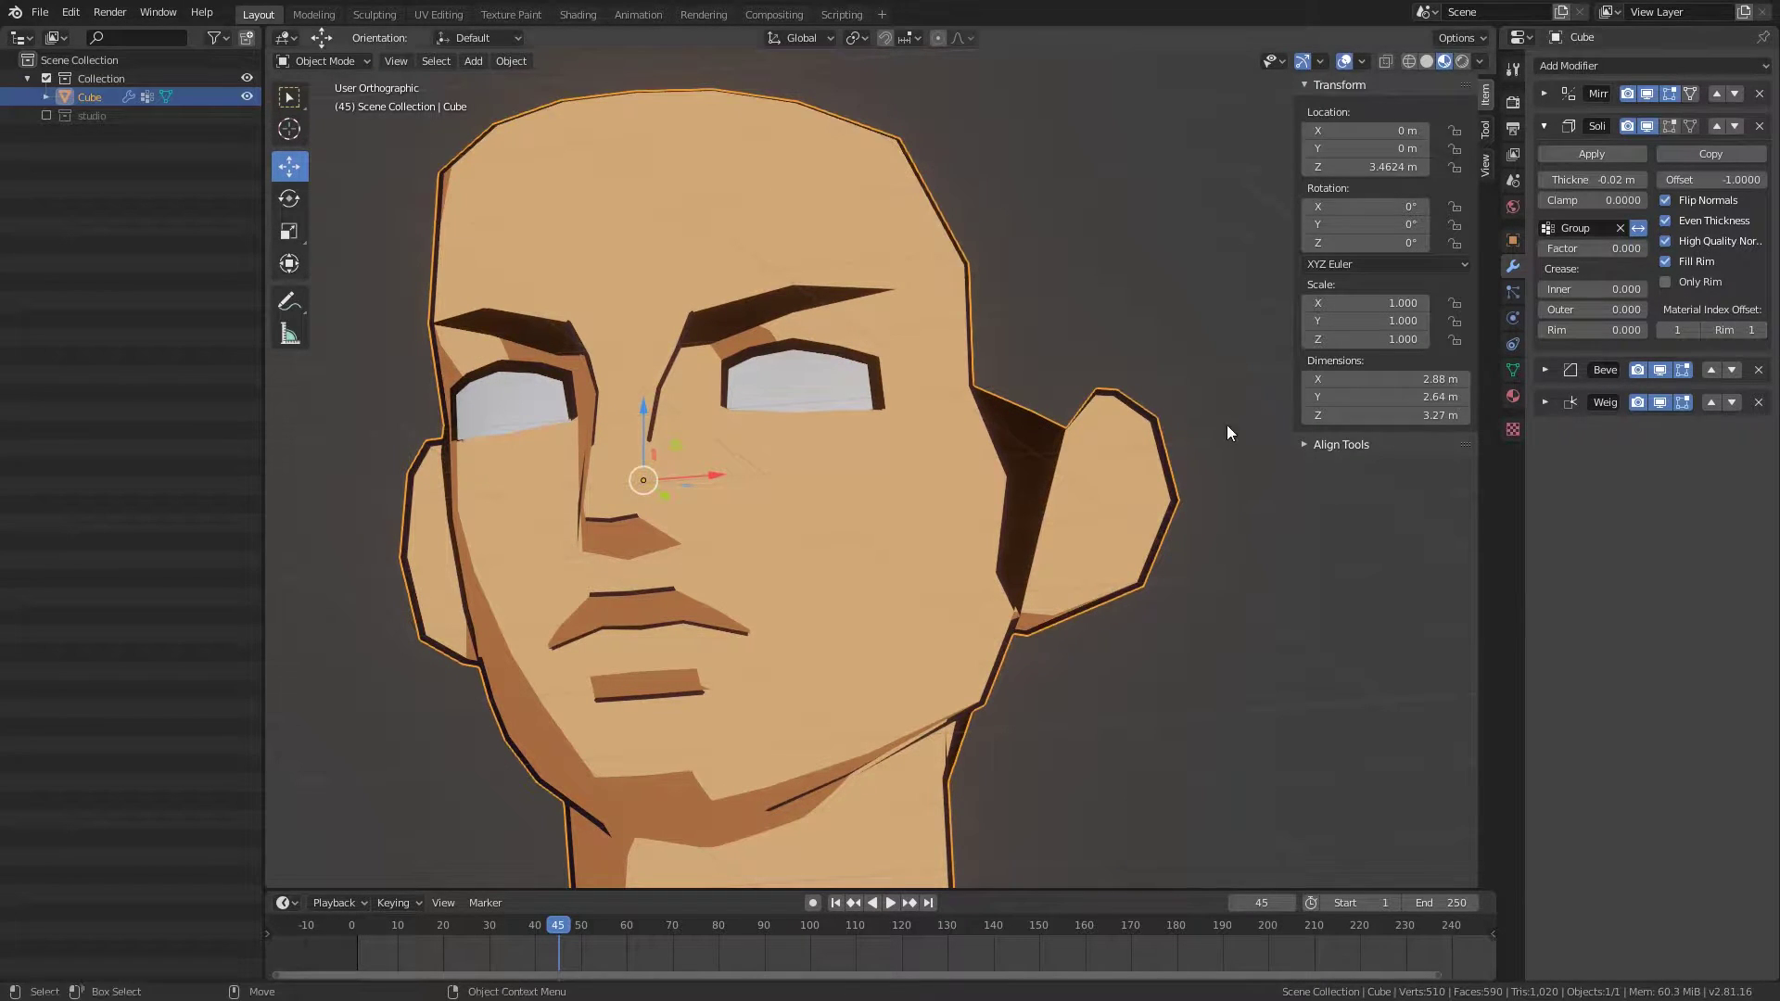
{"action": "mouse_move", "coordinate": [1226, 433]}
{"action": "middle_mouse_down"}
{"action": "mouse_move", "coordinate": [1048, 406]}
{"action": "mouse_move", "coordinate": [932, 445]}
{"action": "middle_mouse_up"}
{"action": "key", "text": "Tab"}
{"action": "key", "text": "KP_3"}
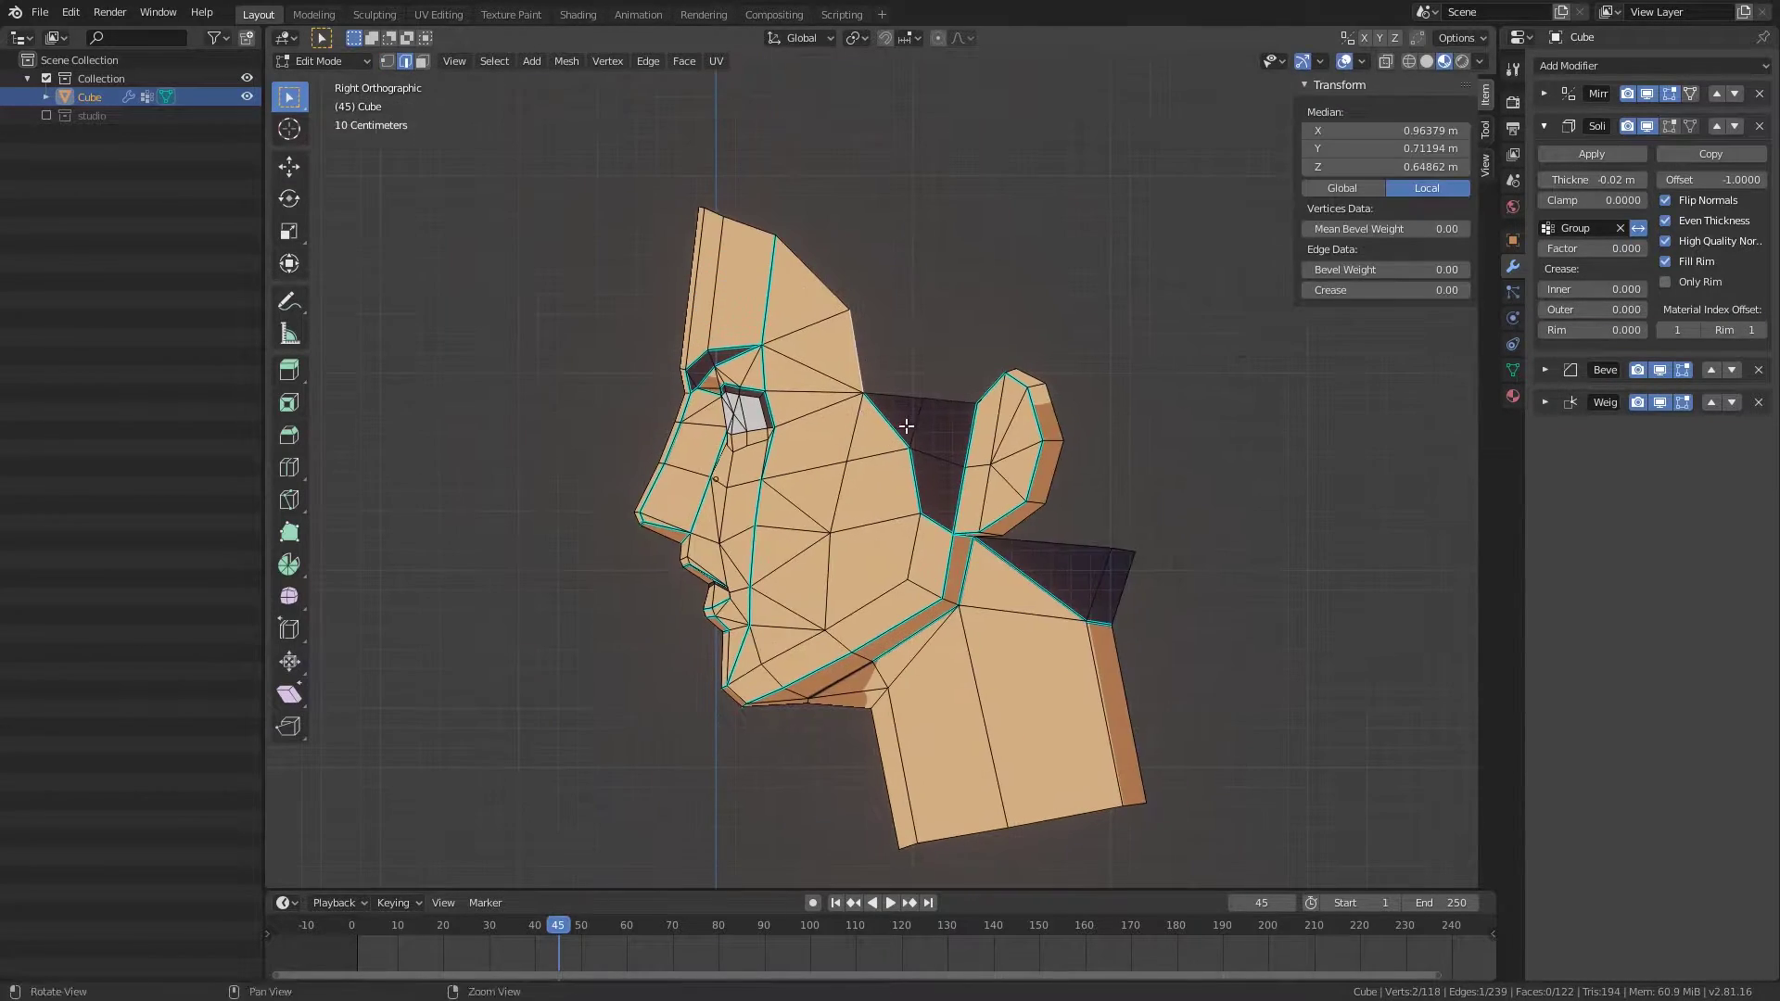
Step: Extrude the side edge into a flap beside the temple and move its outer vertices
{"action": "key", "text": "e"}
{"action": "left_click", "coordinate": [1018, 414]}
{"action": "scroll", "coordinate": [1018, 415], "scroll_direction": "up", "scroll_amount": 3}
{"action": "left_click", "coordinate": [1126, 241]}
{"action": "middle_click_drag", "start_coordinate": [1127, 240], "coordinate": [1066, 260]}
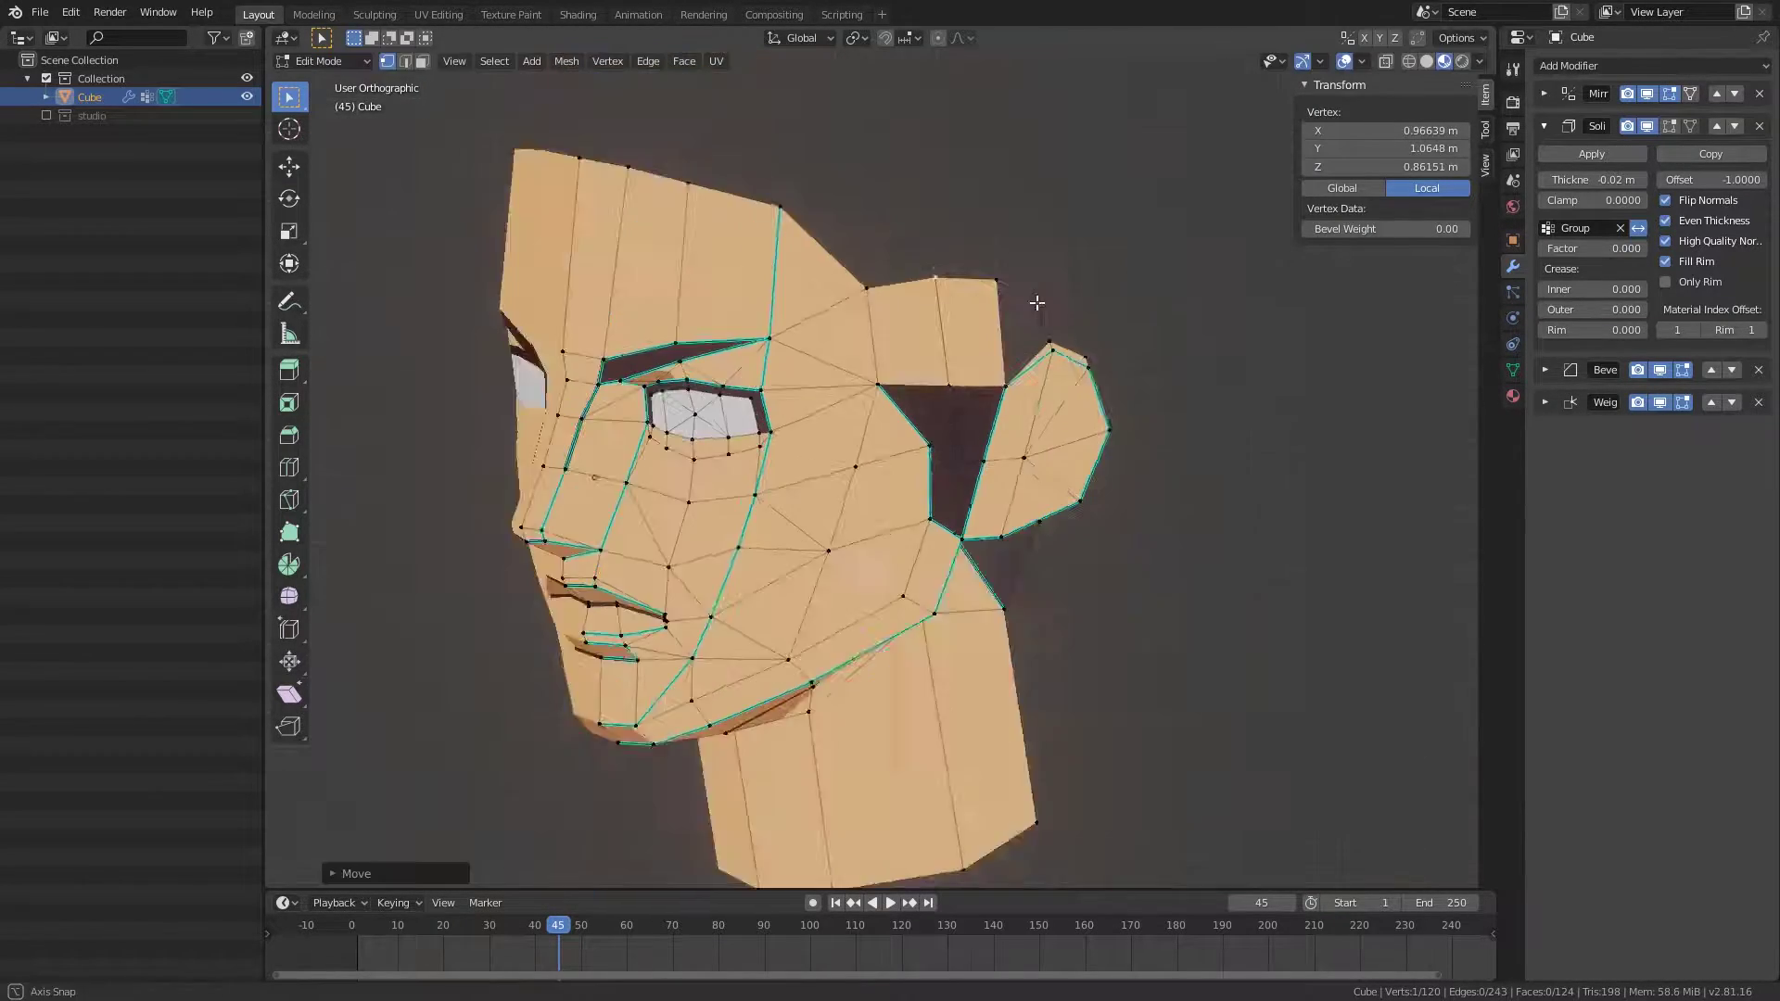
{"action": "key", "text": "KP_1"}
{"action": "key", "text": "g"}
{"action": "key", "text": "alt+z"}
{"action": "key", "text": "alt+z"}
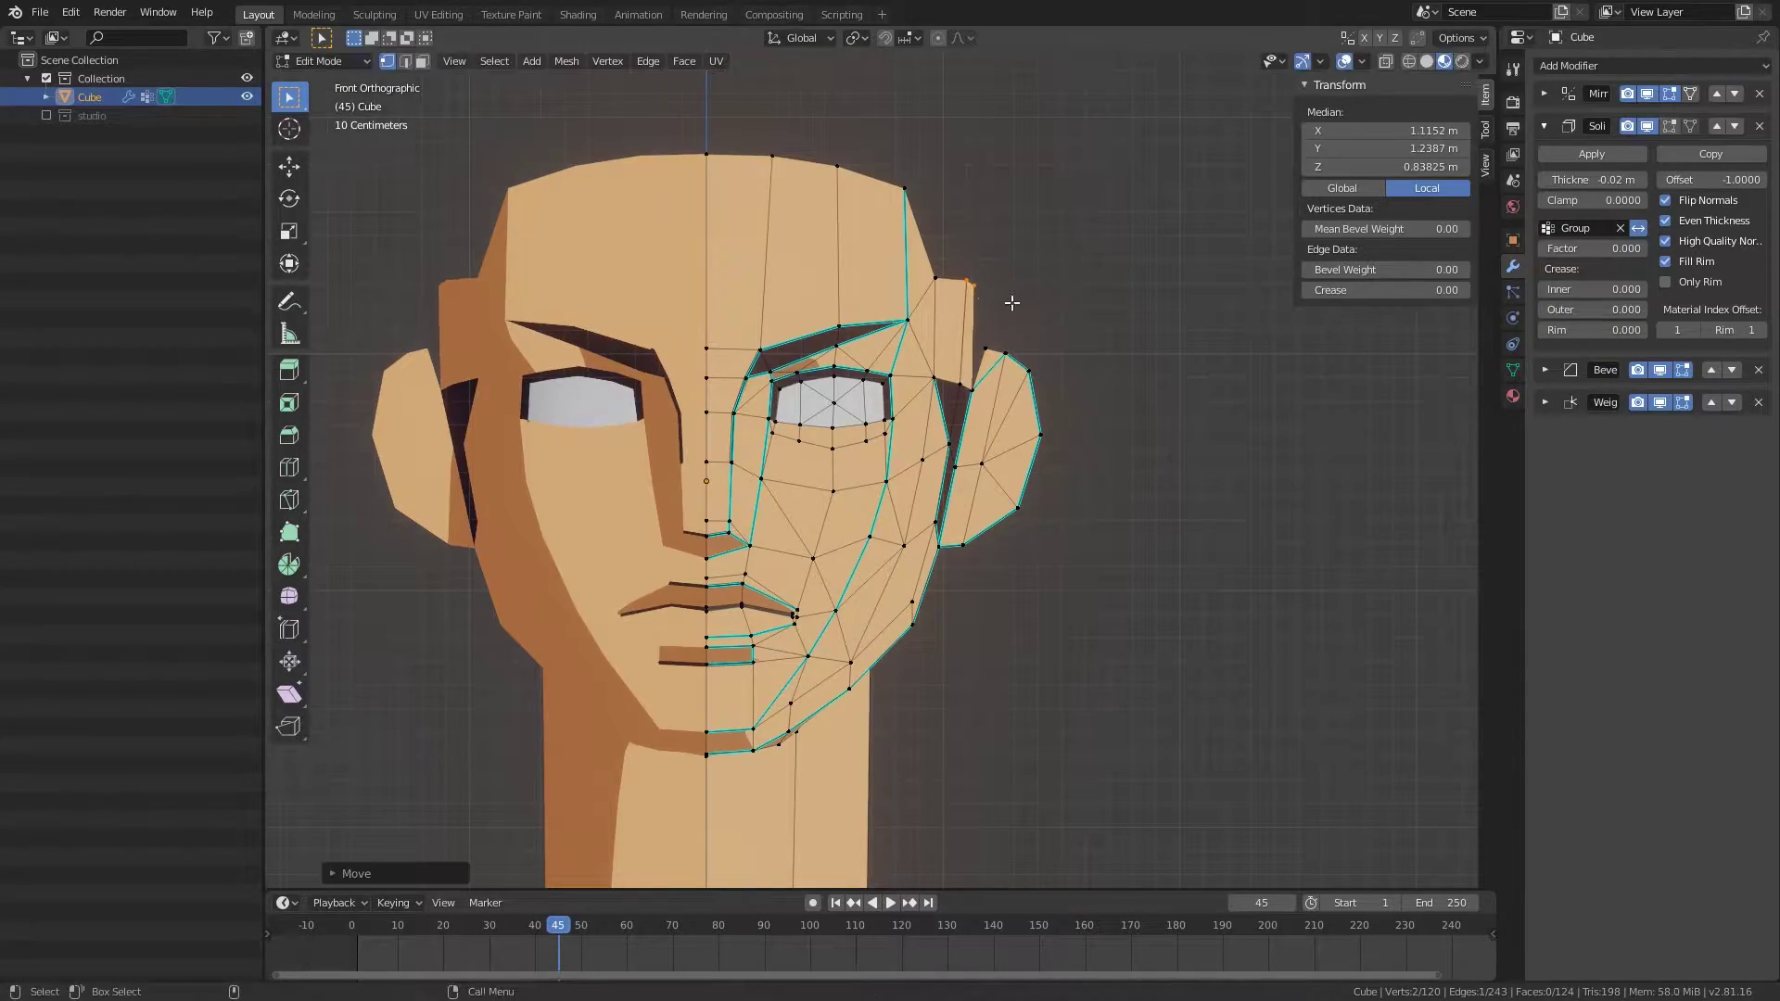
Step: Select the flap face and assign it the dark Material slot
{"action": "key", "text": "3"}
{"action": "middle_click_drag", "start_coordinate": [1012, 303], "coordinate": [1005, 319]}
{"action": "left_click", "coordinate": [1006, 319]}
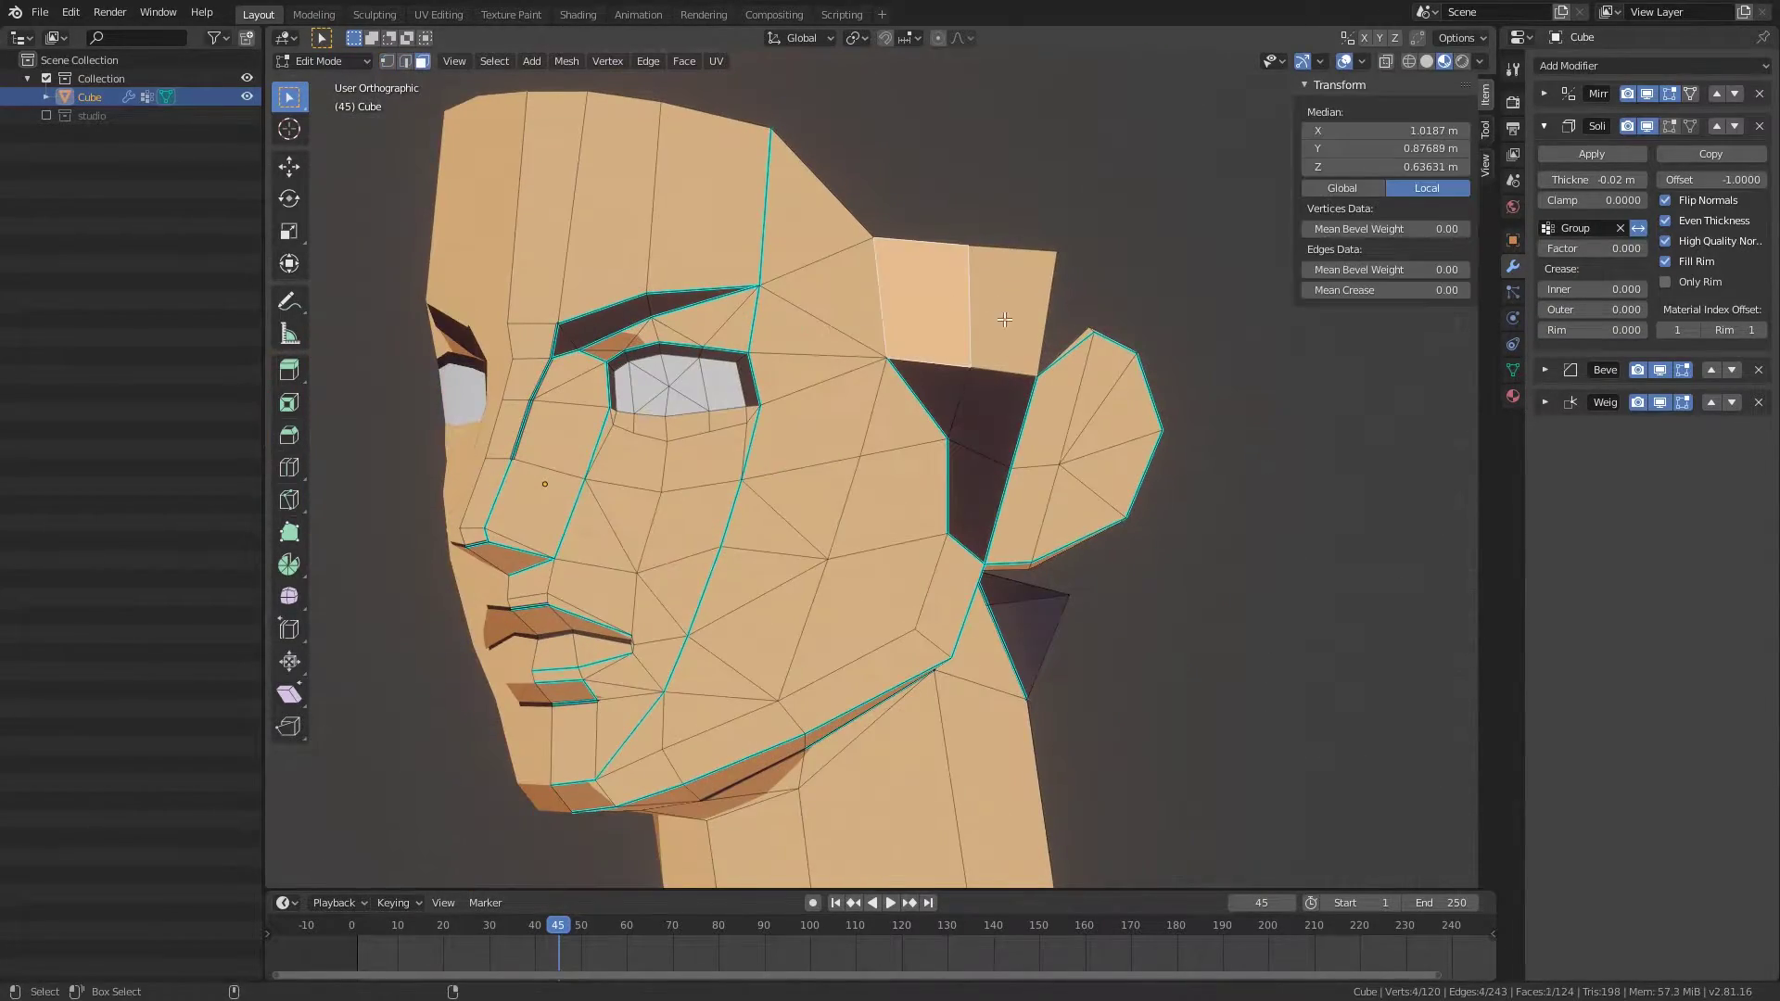
{"action": "left_click", "coordinate": [1513, 396]}
{"action": "left_click", "coordinate": [1580, 107]}
{"action": "left_click", "coordinate": [1572, 204]}
{"action": "key", "text": "alt+a"}
Step: Adjust the flap selection on both sides and return to Object Mode
{"action": "key", "text": "KP_1"}
{"action": "middle_click_drag", "start_coordinate": [1124, 433], "coordinate": [1112, 449]}
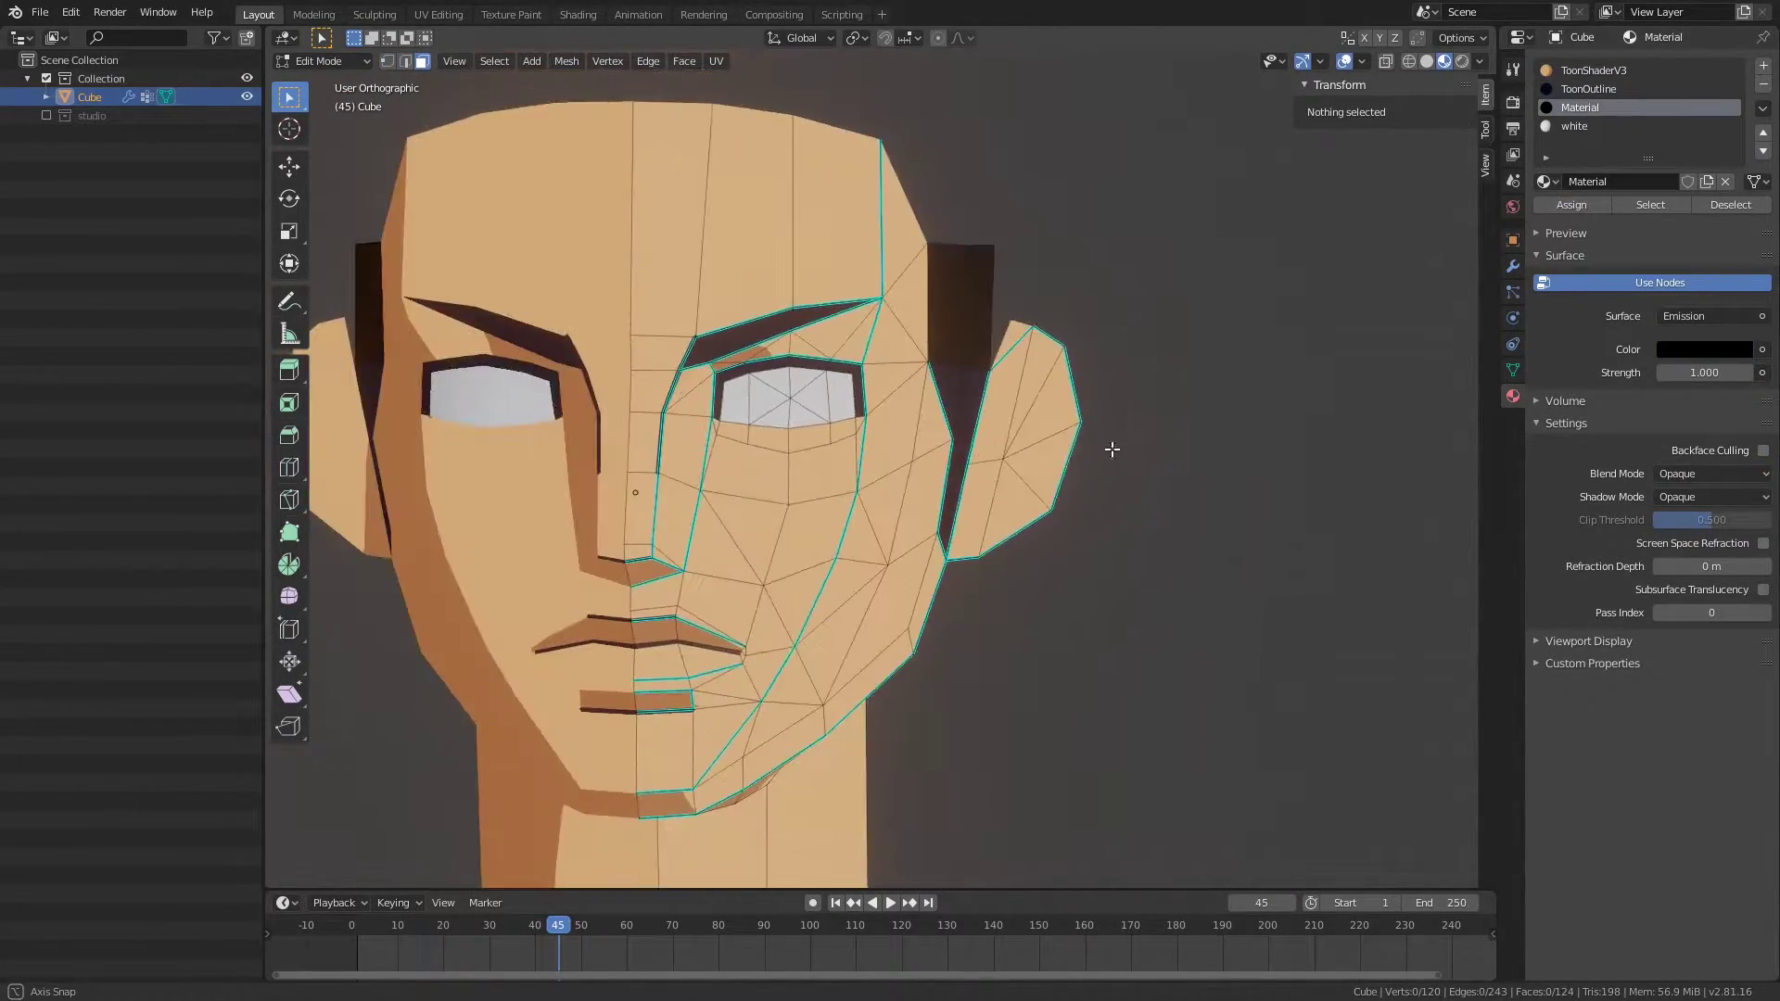
{"action": "key", "text": "ctrl+z"}
{"action": "scroll", "coordinate": [1112, 449], "scroll_direction": "down", "scroll_amount": 3}
{"action": "middle_click_drag", "start_coordinate": [975, 419], "coordinate": [916, 391]}
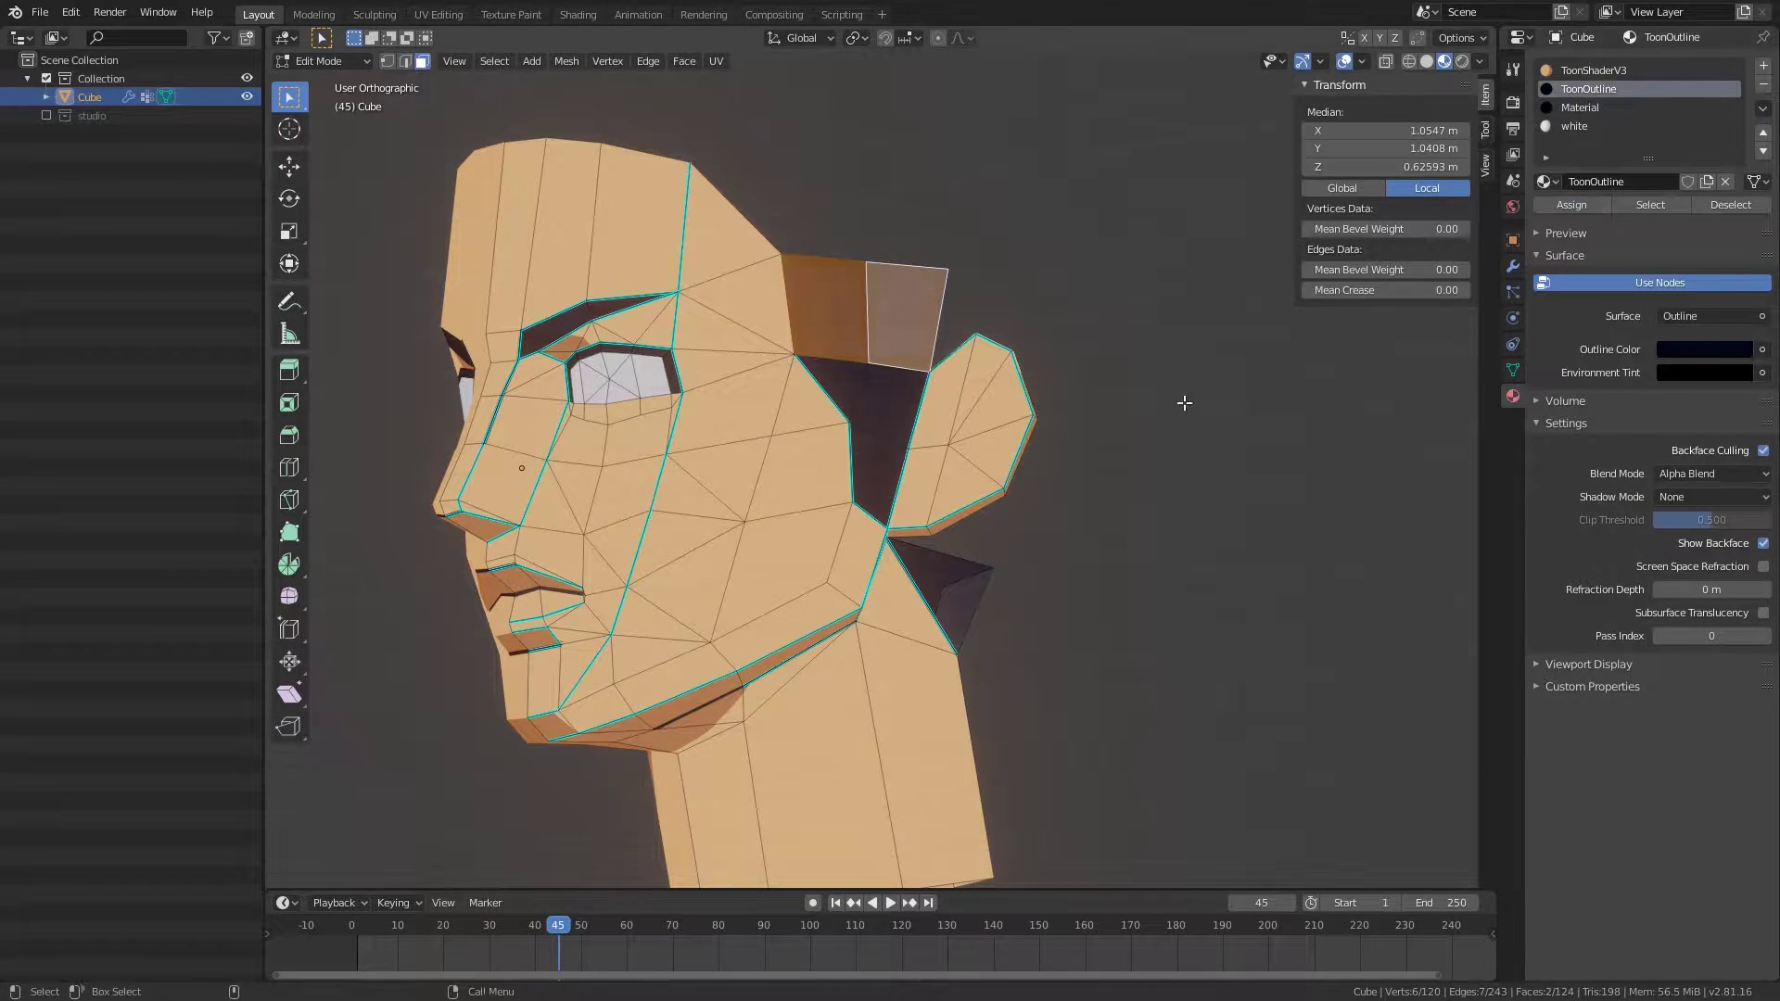
{"action": "key", "text": "Tab"}
{"action": "key", "text": "KP_1"}
{"action": "mouse_move", "coordinate": [988, 458]}
{"action": "middle_mouse_down"}
{"action": "mouse_move", "coordinate": [892, 548]}
{"action": "mouse_move", "coordinate": [887, 449]}
{"action": "mouse_move", "coordinate": [981, 495]}
{"action": "mouse_move", "coordinate": [955, 505]}
{"action": "middle_mouse_up"}
Step: Give the eye slot ToonShaderV3 as single-user white.001 with a white ramp stop
{"action": "left_click", "coordinate": [1576, 127]}
{"action": "left_click", "coordinate": [1544, 182]}
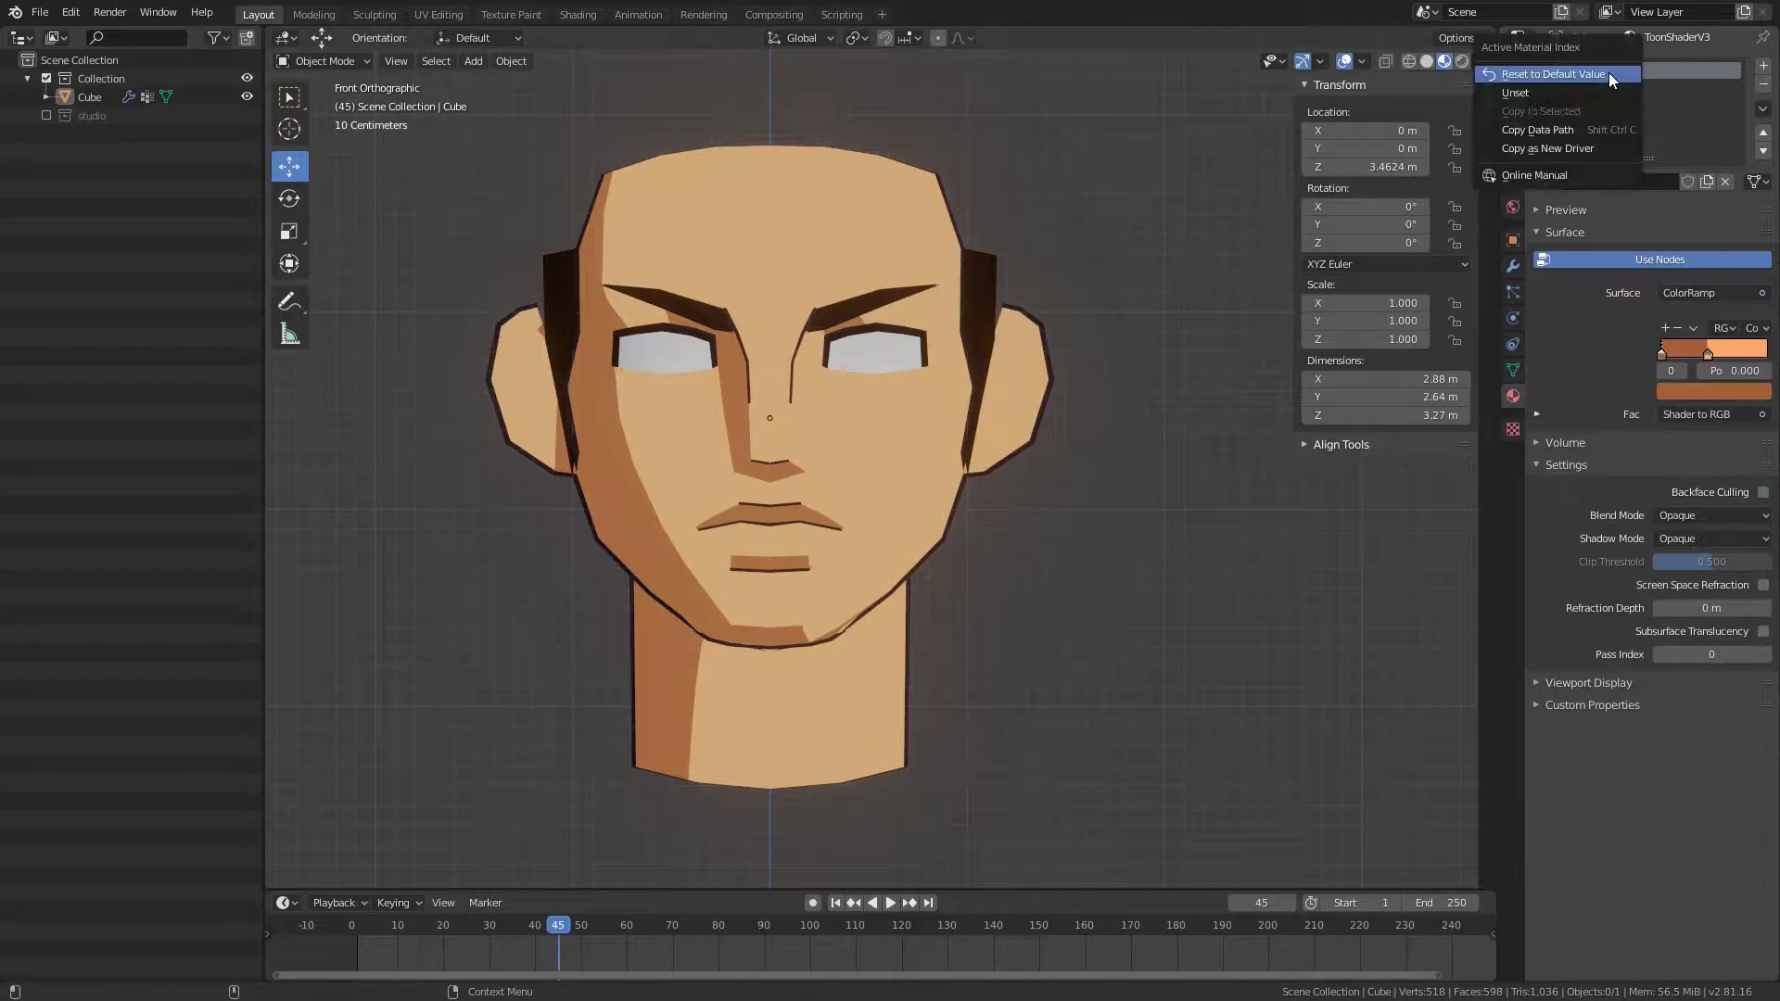
{"action": "left_click", "coordinate": [1610, 73]}
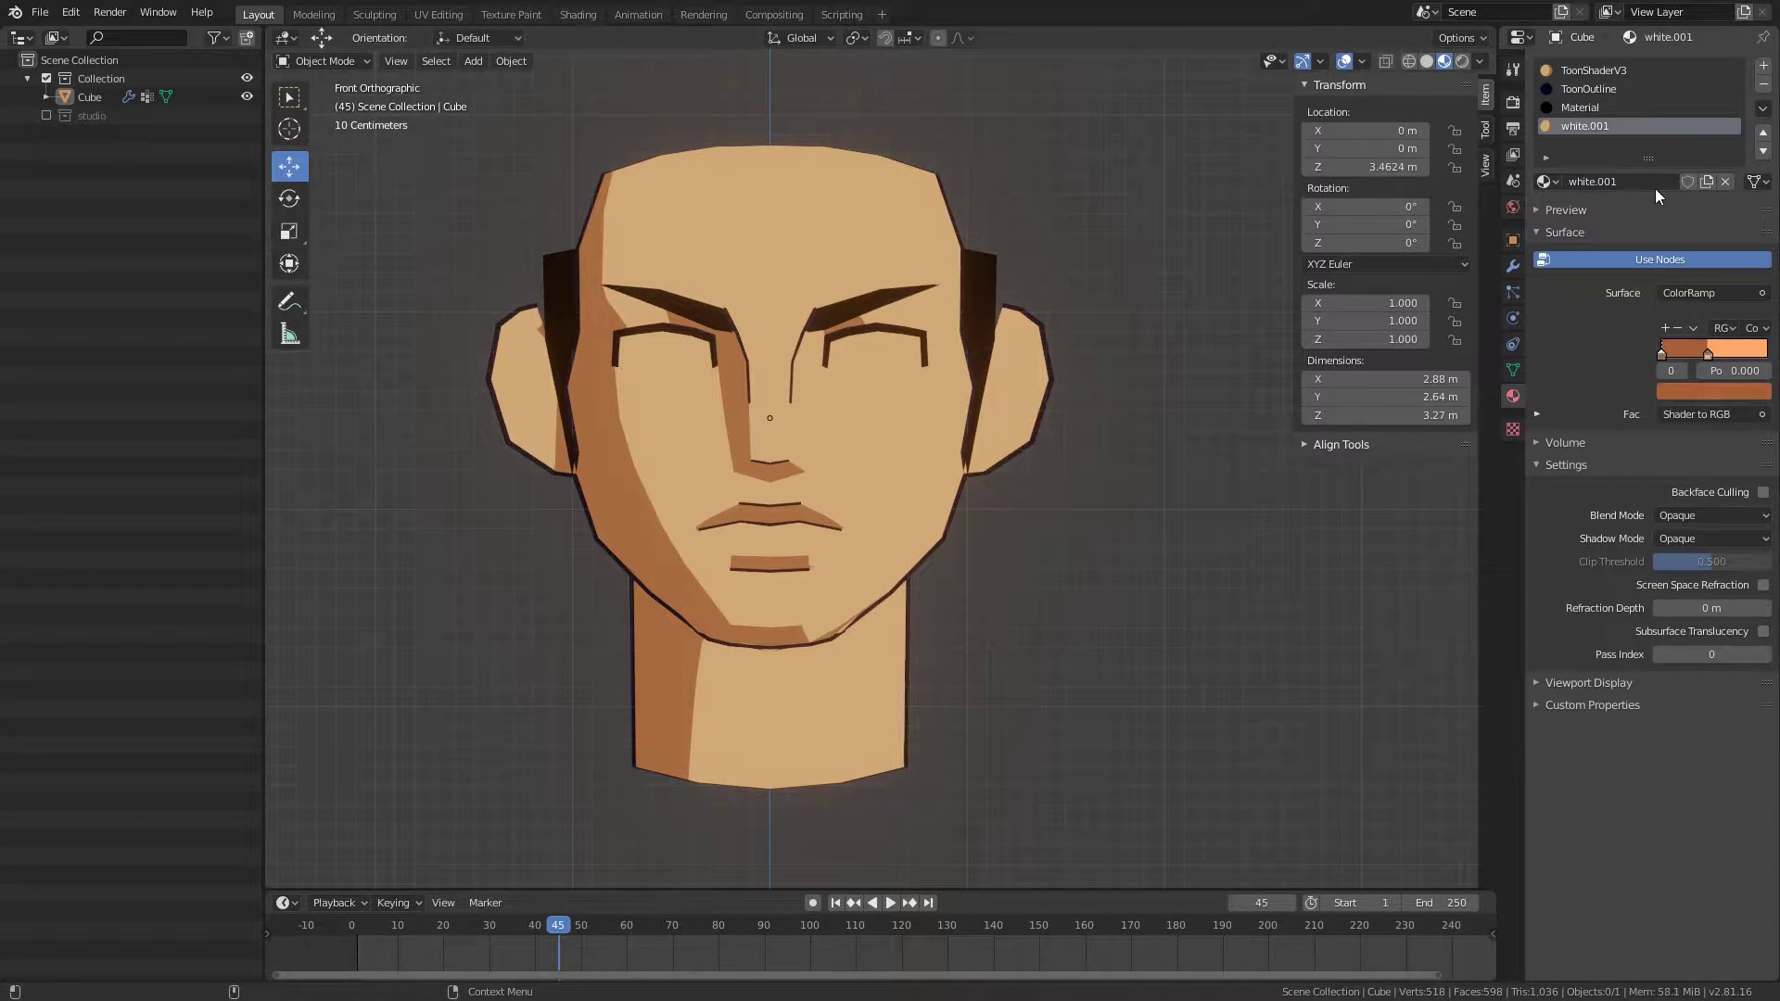
{"action": "left_click", "coordinate": [1707, 392]}
{"action": "left_click", "coordinate": [1648, 326]}
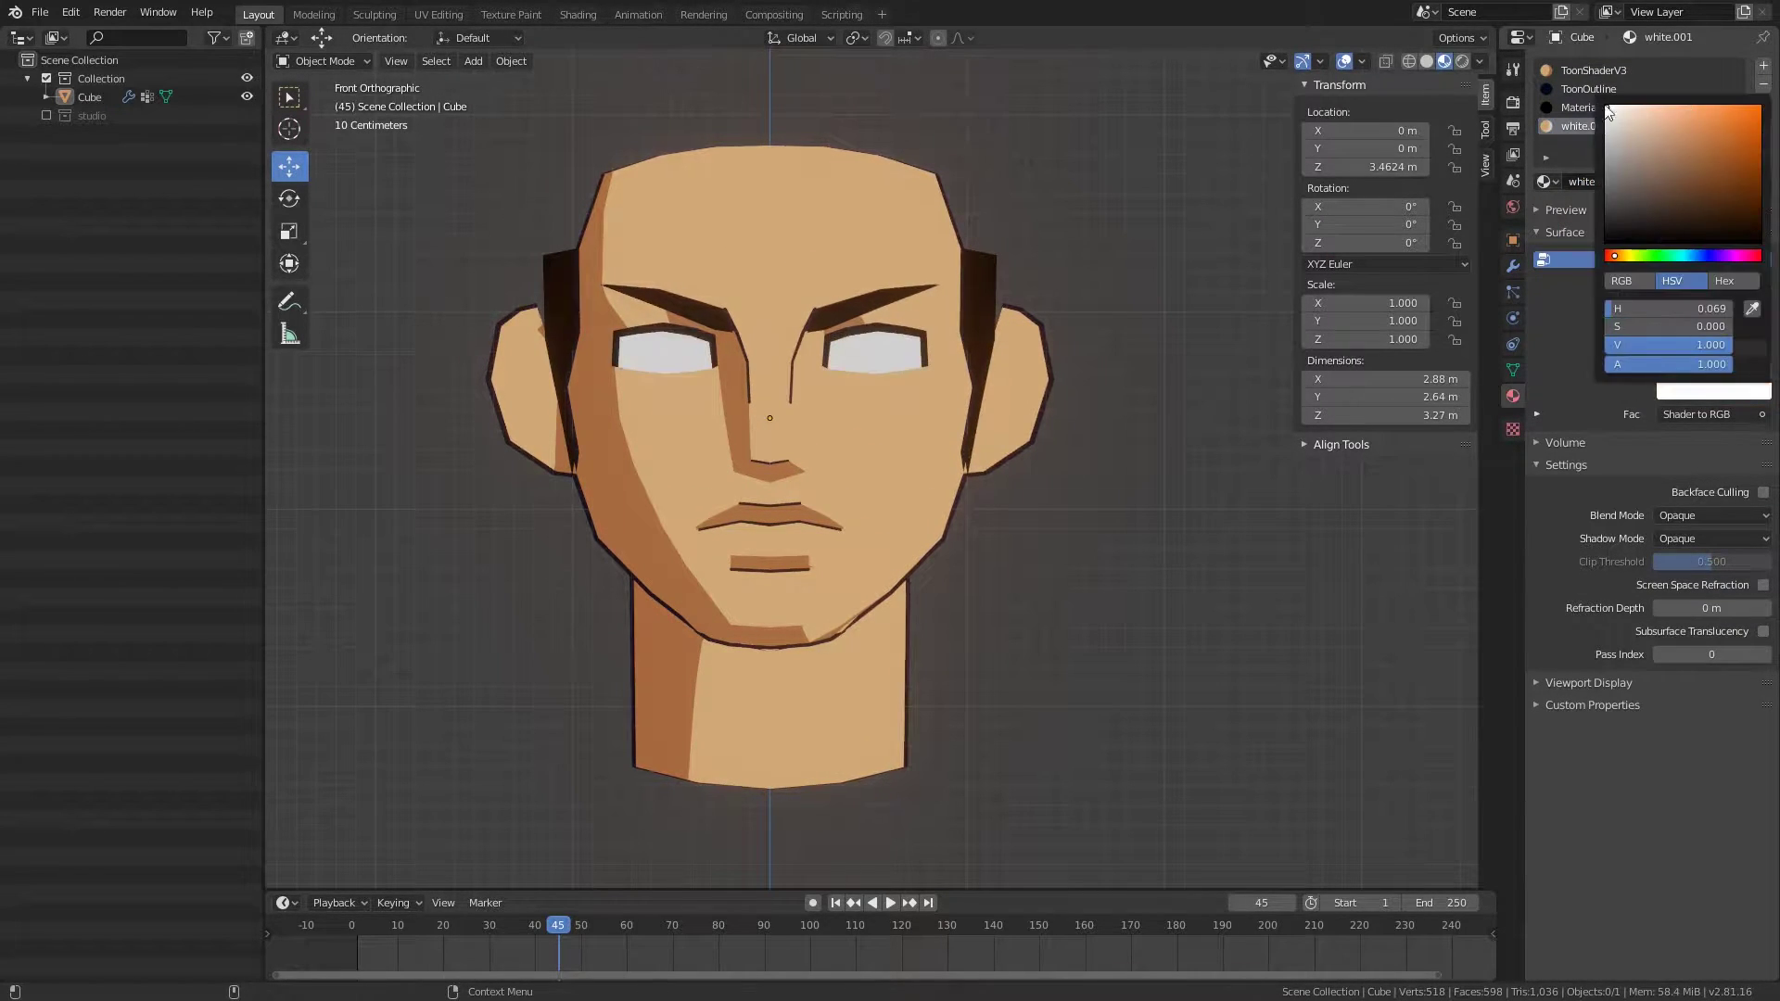
Step: Turn on Backface Culling for the eye material and check the head
{"action": "mouse_move", "coordinate": [909, 436]}
{"action": "middle_mouse_down"}
{"action": "mouse_move", "coordinate": [1025, 475]}
{"action": "mouse_move", "coordinate": [902, 434]}
{"action": "mouse_move", "coordinate": [1039, 556]}
{"action": "middle_mouse_up"}
{"action": "scroll", "coordinate": [1029, 519], "scroll_direction": "up", "scroll_amount": 3}
{"action": "mouse_move", "coordinate": [1021, 477]}
{"action": "middle_mouse_down"}
{"action": "mouse_move", "coordinate": [921, 419]}
{"action": "mouse_move", "coordinate": [1076, 452]}
{"action": "mouse_move", "coordinate": [1140, 445]}
{"action": "middle_mouse_up"}
{"action": "key", "text": "Tab"}
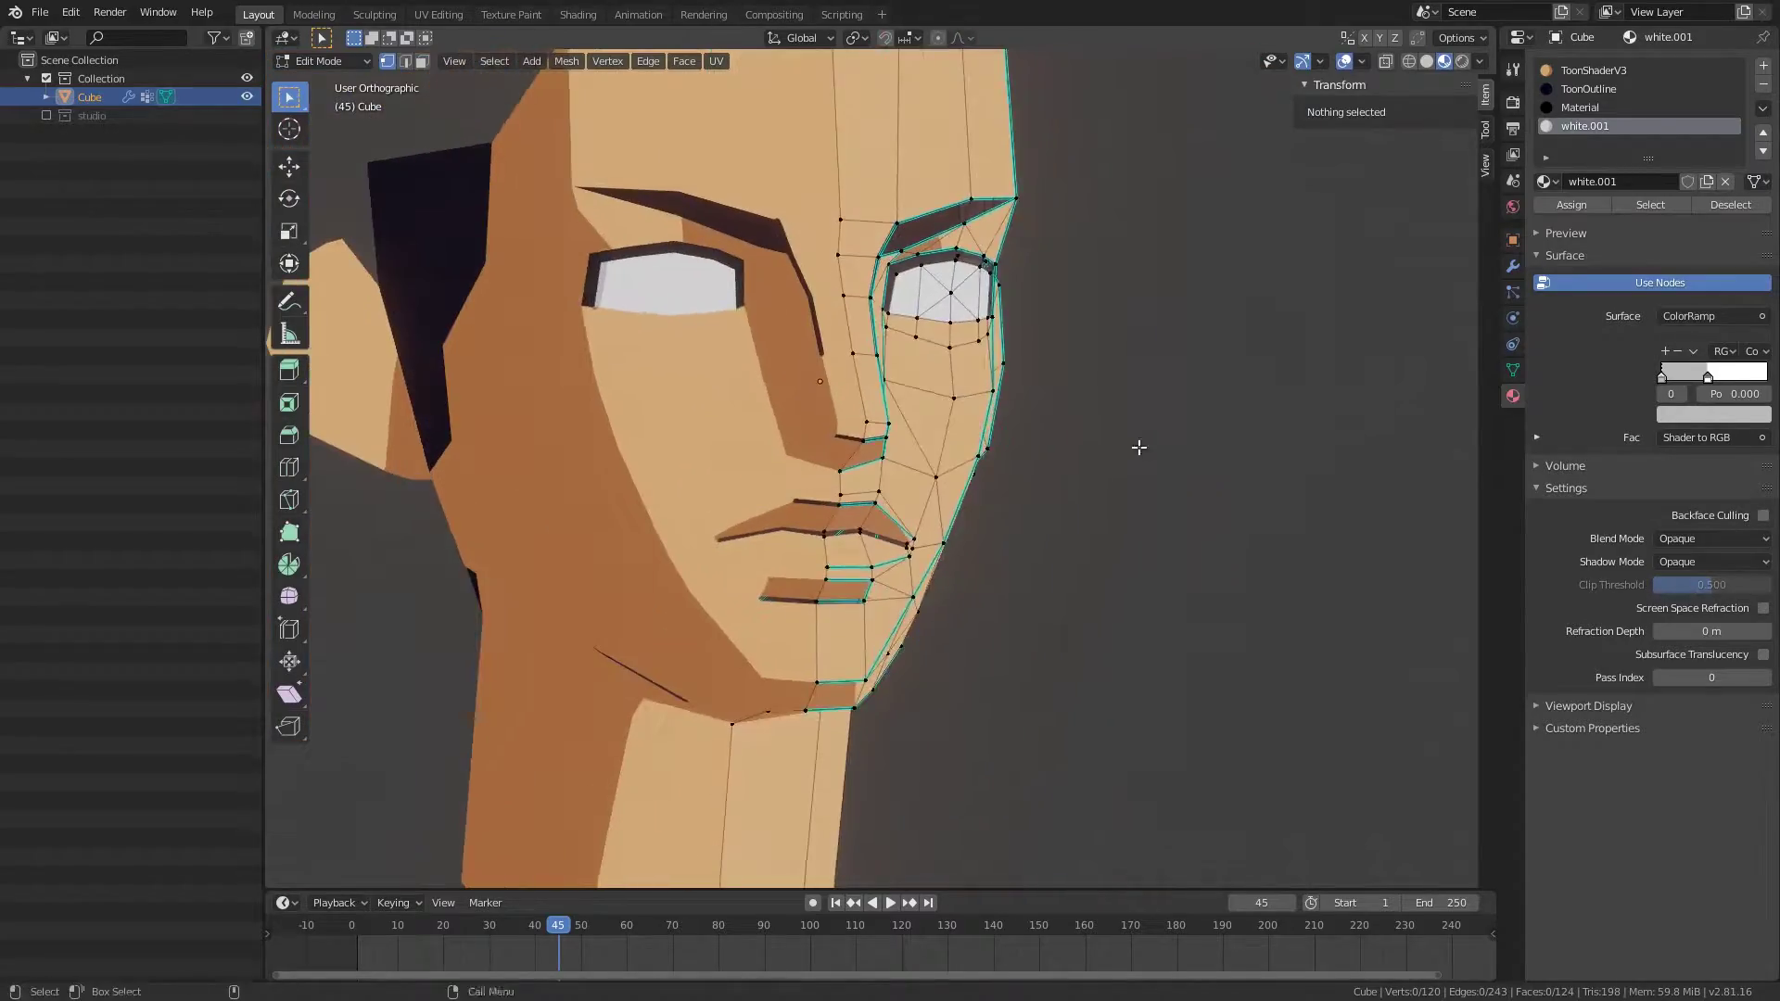
{"action": "key", "text": "Tab"}
{"action": "mouse_move", "coordinate": [1009, 421]}
{"action": "middle_mouse_down"}
{"action": "mouse_move", "coordinate": [1082, 470]}
{"action": "mouse_move", "coordinate": [965, 481]}
{"action": "mouse_move", "coordinate": [922, 465]}
{"action": "mouse_move", "coordinate": [955, 464]}
{"action": "middle_mouse_up"}
{"action": "scroll", "coordinate": [966, 480], "scroll_direction": "up", "scroll_amount": 3}
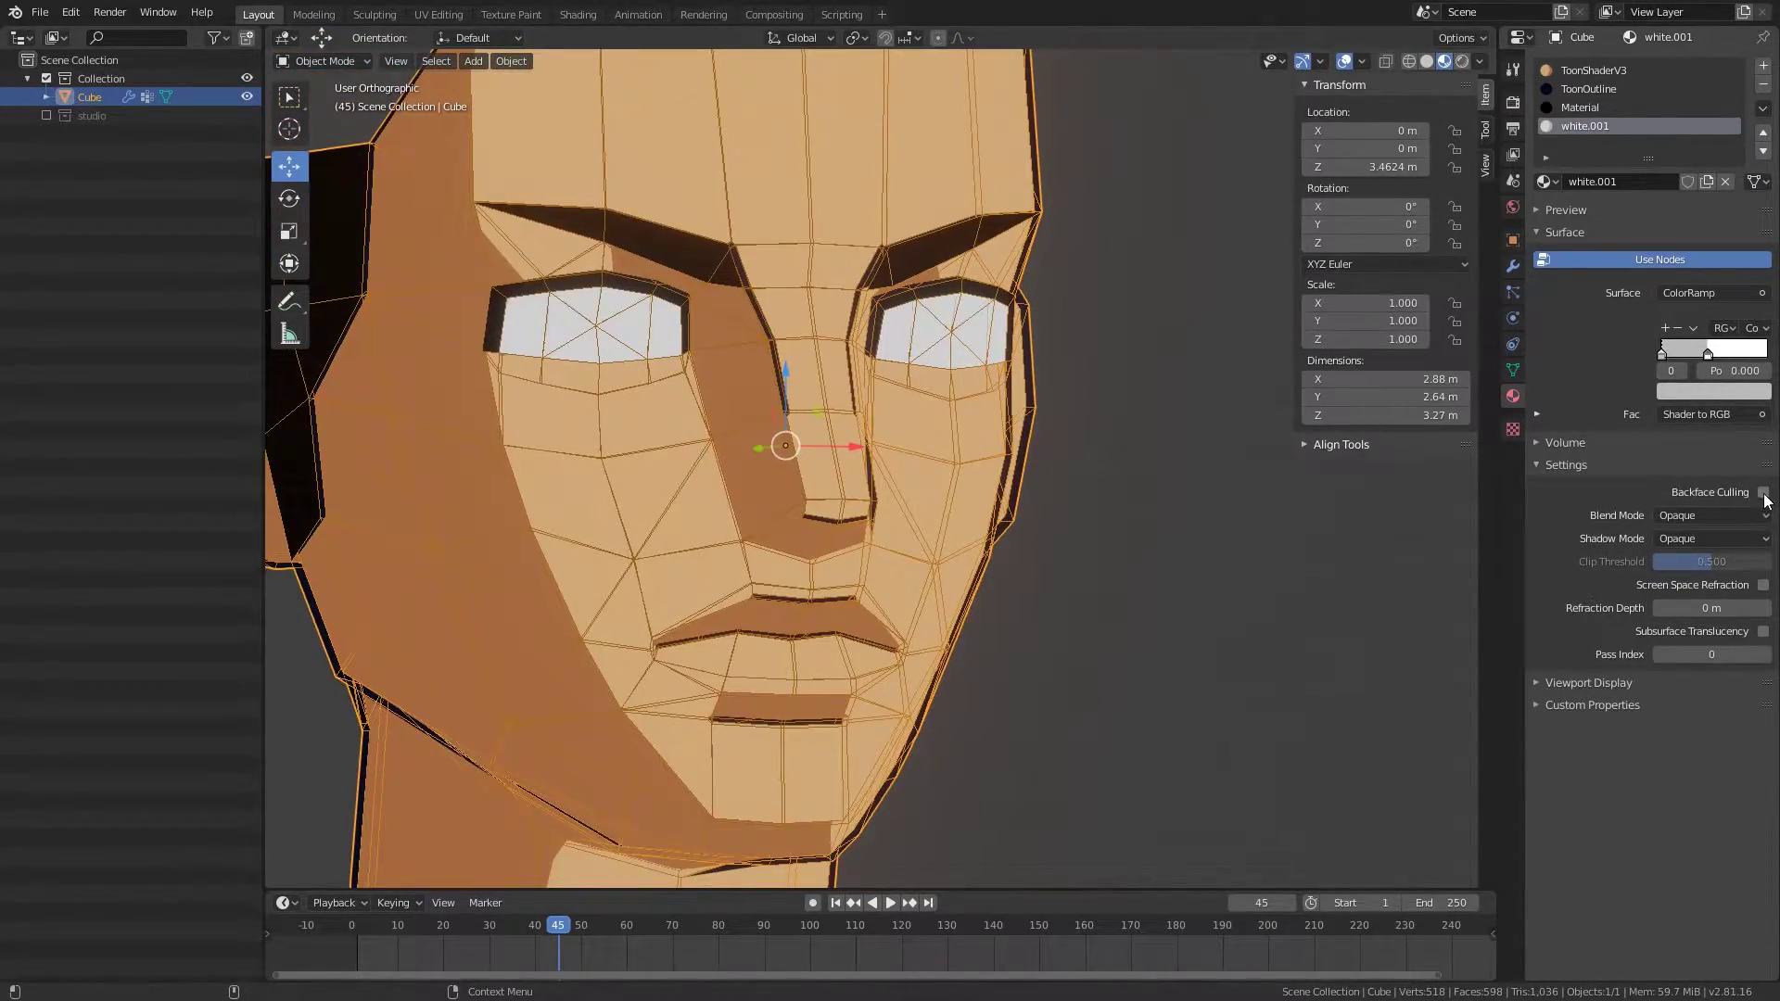
{"action": "left_click", "coordinate": [1188, 449]}
{"action": "middle_click_drag", "start_coordinate": [1188, 449], "coordinate": [1298, 390]}
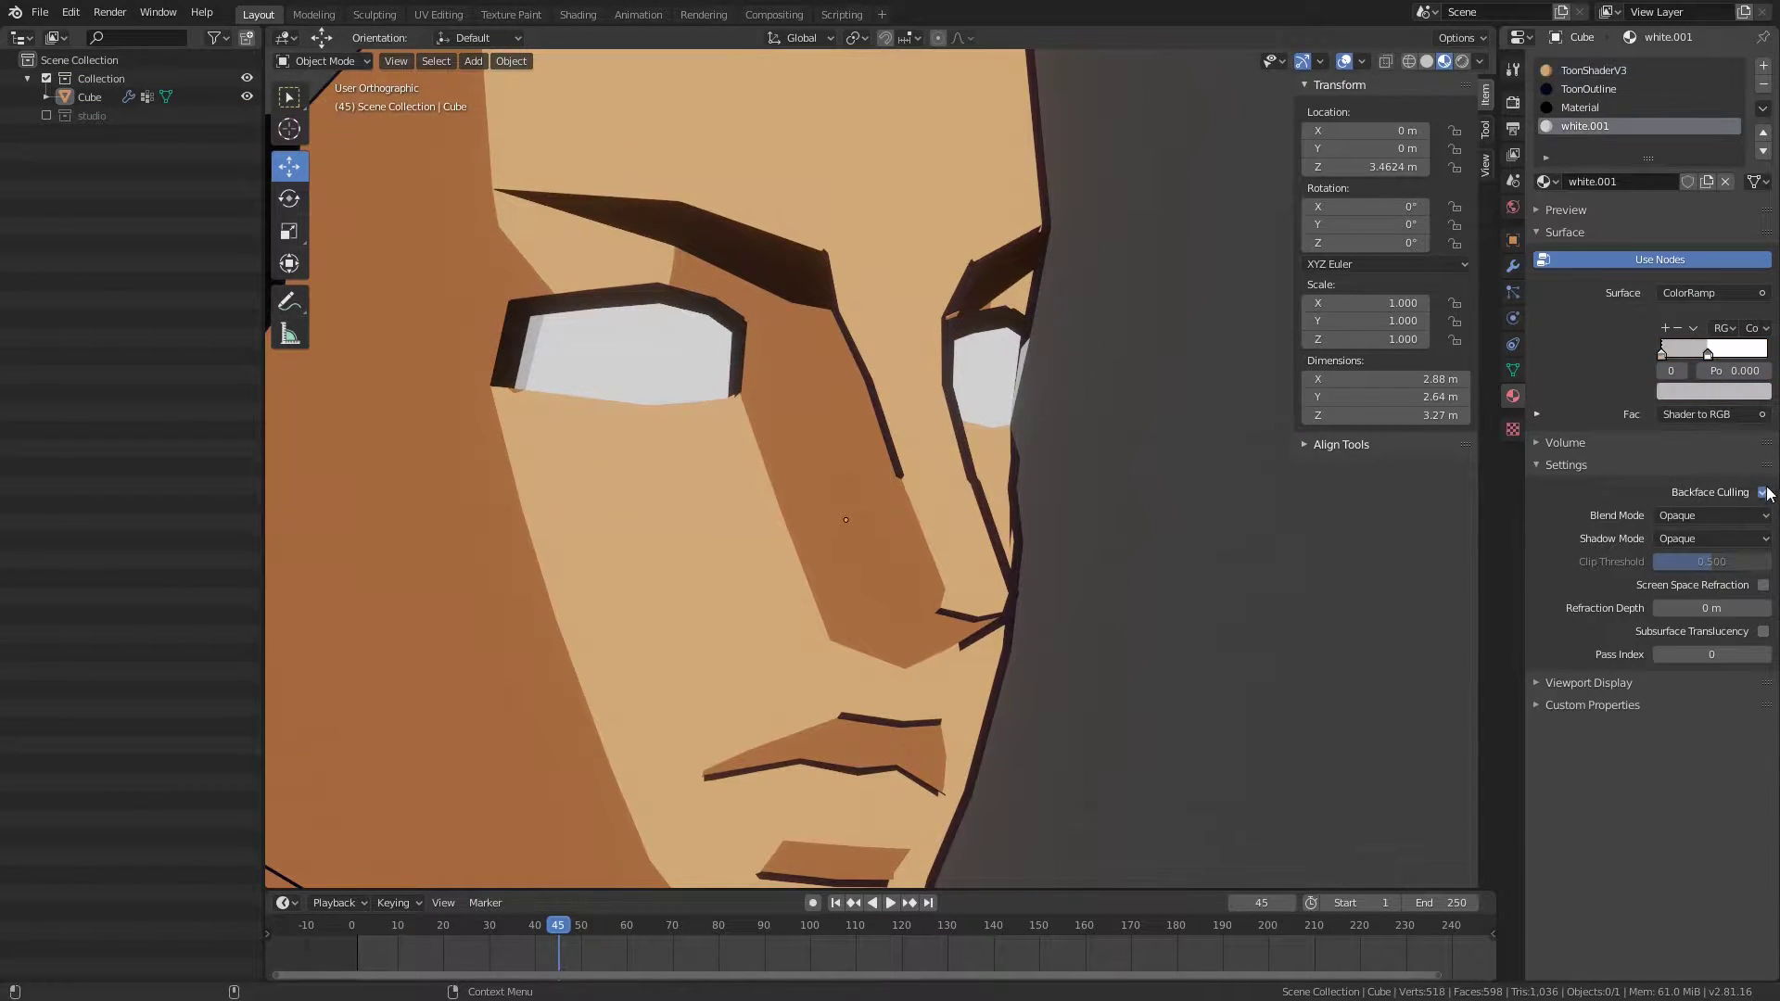
{"action": "key", "text": "KP_1"}
{"action": "scroll", "coordinate": [1033, 433], "scroll_direction": "down", "scroll_amount": 5}
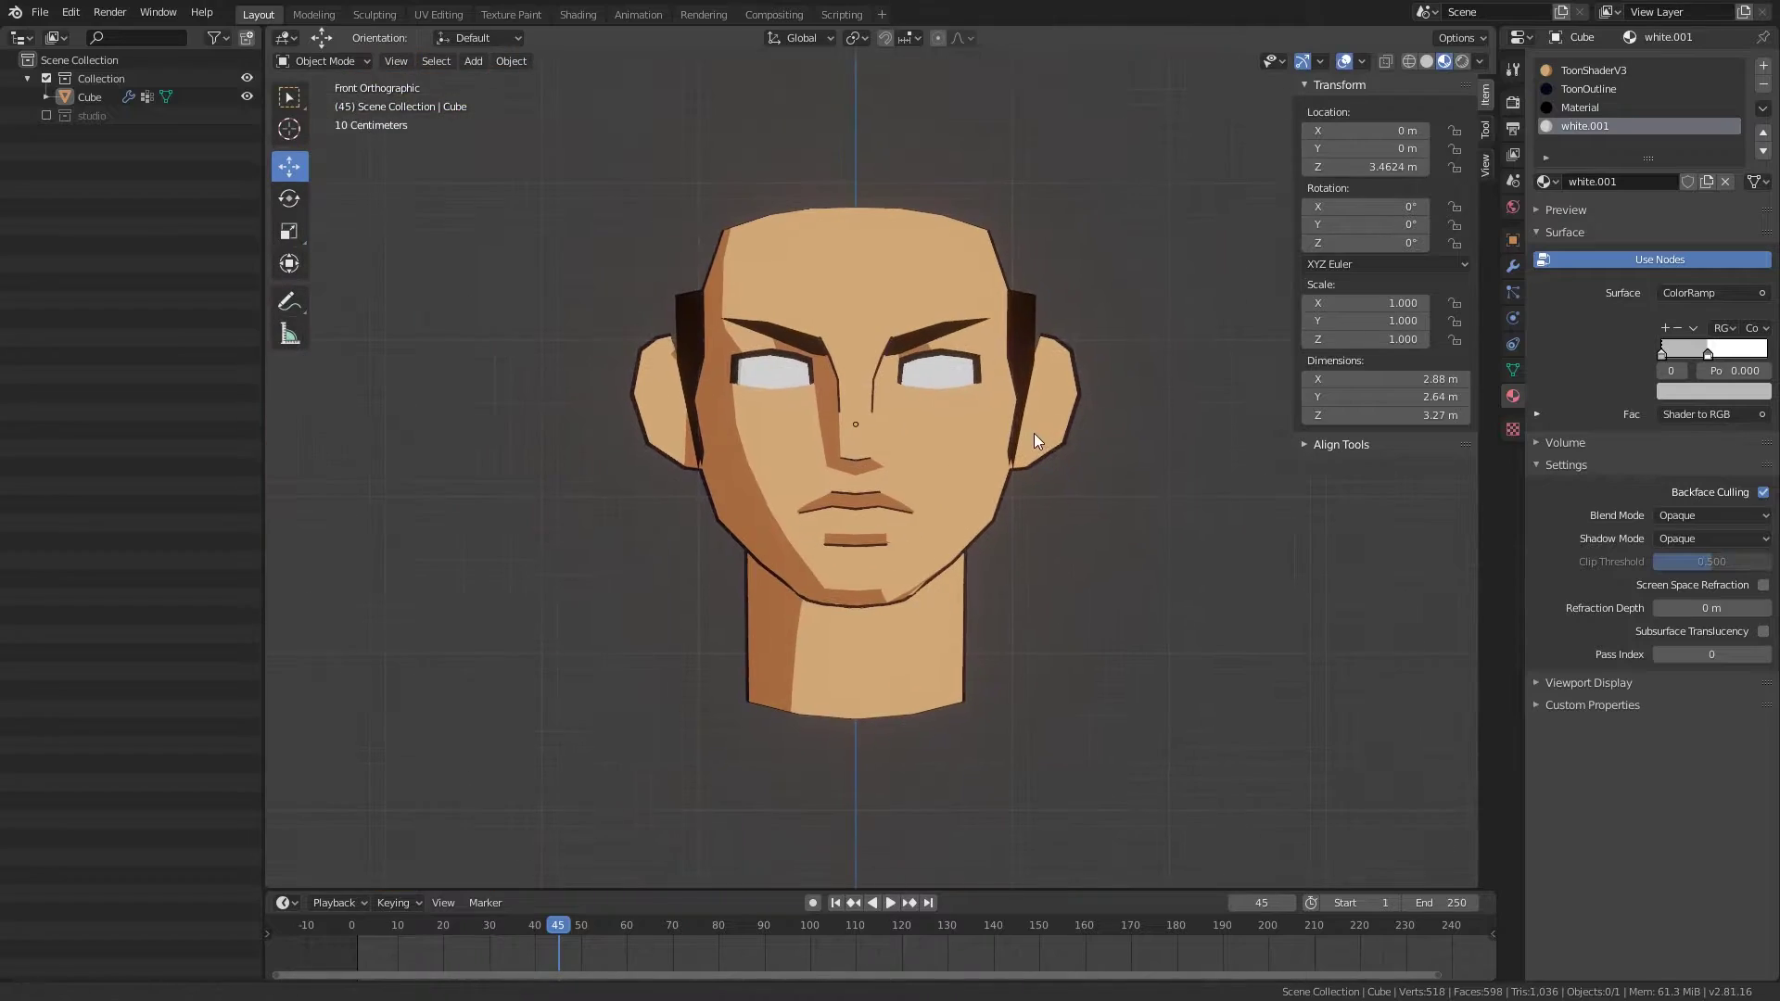
Step: Select the head and re-enter Edit Mode zoomed in on an eye socket
{"action": "mouse_move", "coordinate": [777, 569]}
{"action": "middle_mouse_down"}
{"action": "mouse_move", "coordinate": [999, 520]}
{"action": "mouse_move", "coordinate": [1060, 304]}
{"action": "middle_mouse_up"}
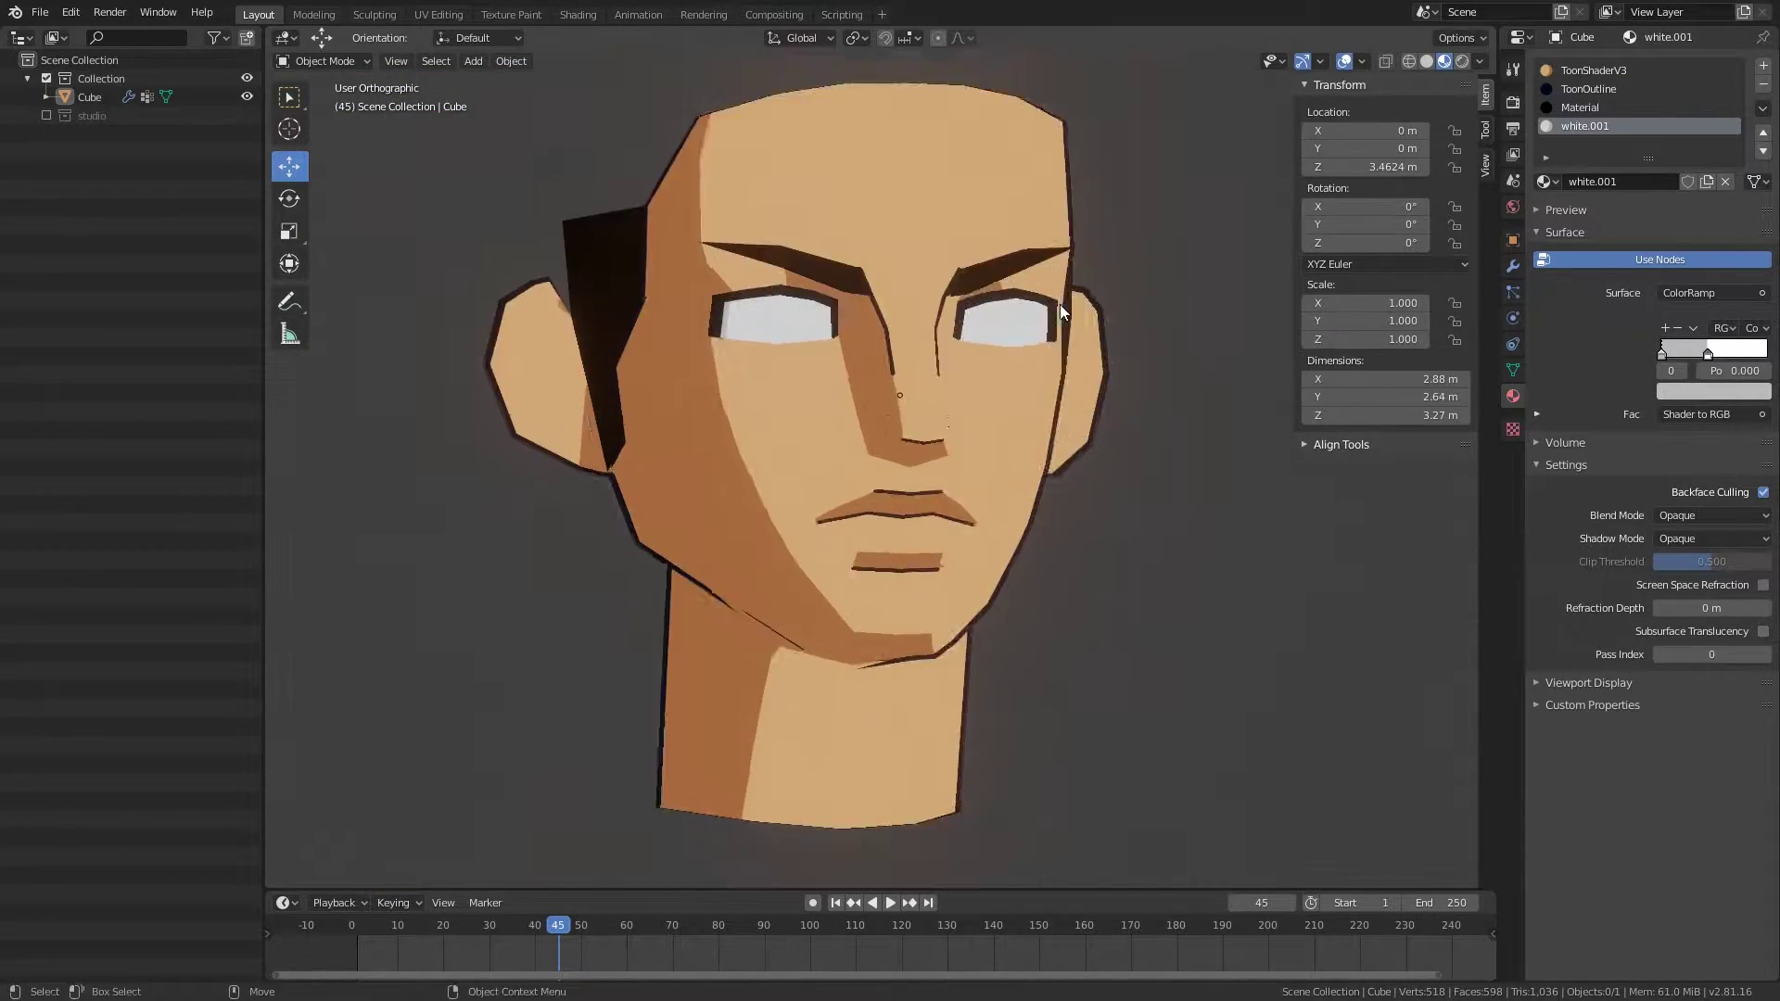
{"action": "scroll", "coordinate": [1060, 304], "scroll_direction": "up", "scroll_amount": 4}
{"action": "left_click", "coordinate": [920, 419]}
{"action": "mouse_move", "coordinate": [920, 419]}
{"action": "middle_mouse_down"}
{"action": "mouse_move", "coordinate": [949, 471]}
{"action": "mouse_move", "coordinate": [1035, 452]}
{"action": "mouse_move", "coordinate": [1081, 528]}
{"action": "middle_mouse_up"}
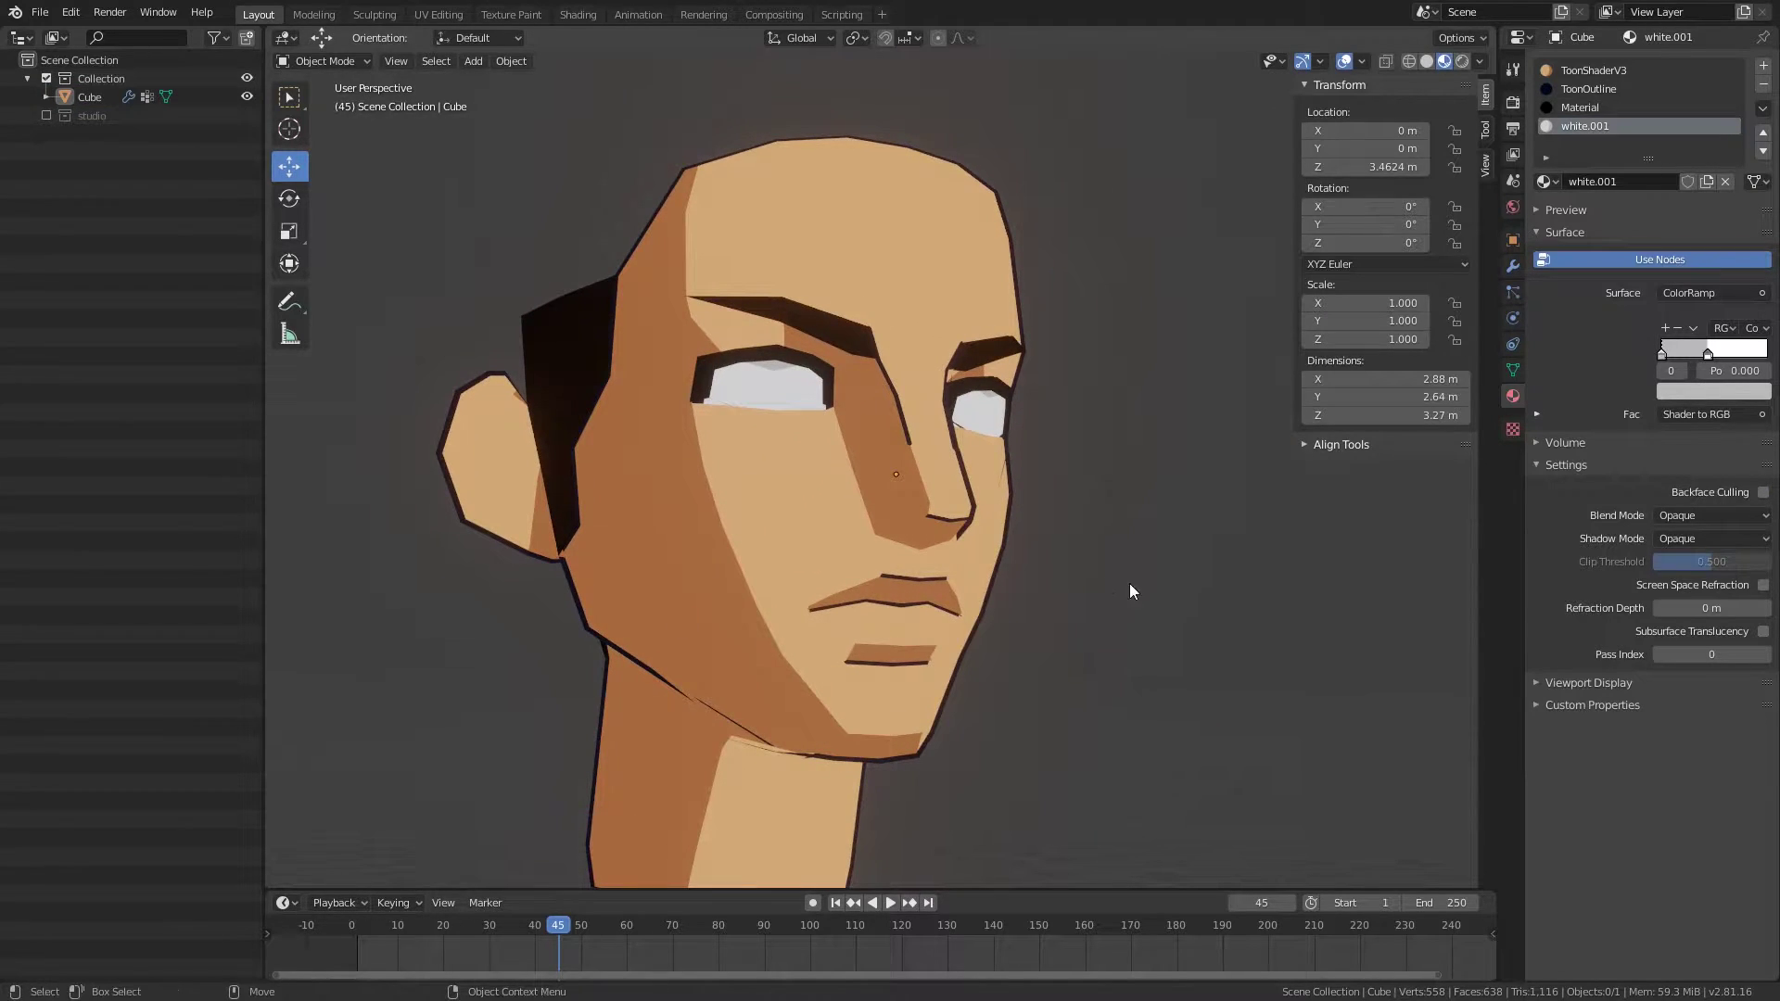
{"action": "middle_click_drag", "start_coordinate": [1129, 590], "coordinate": [996, 475]}
{"action": "left_click", "coordinate": [996, 475]}
{"action": "key", "text": "Tab"}
{"action": "scroll", "coordinate": [1020, 556], "scroll_direction": "up", "scroll_amount": 4}
{"action": "scroll", "coordinate": [1054, 633], "scroll_direction": "up", "scroll_amount": 2}
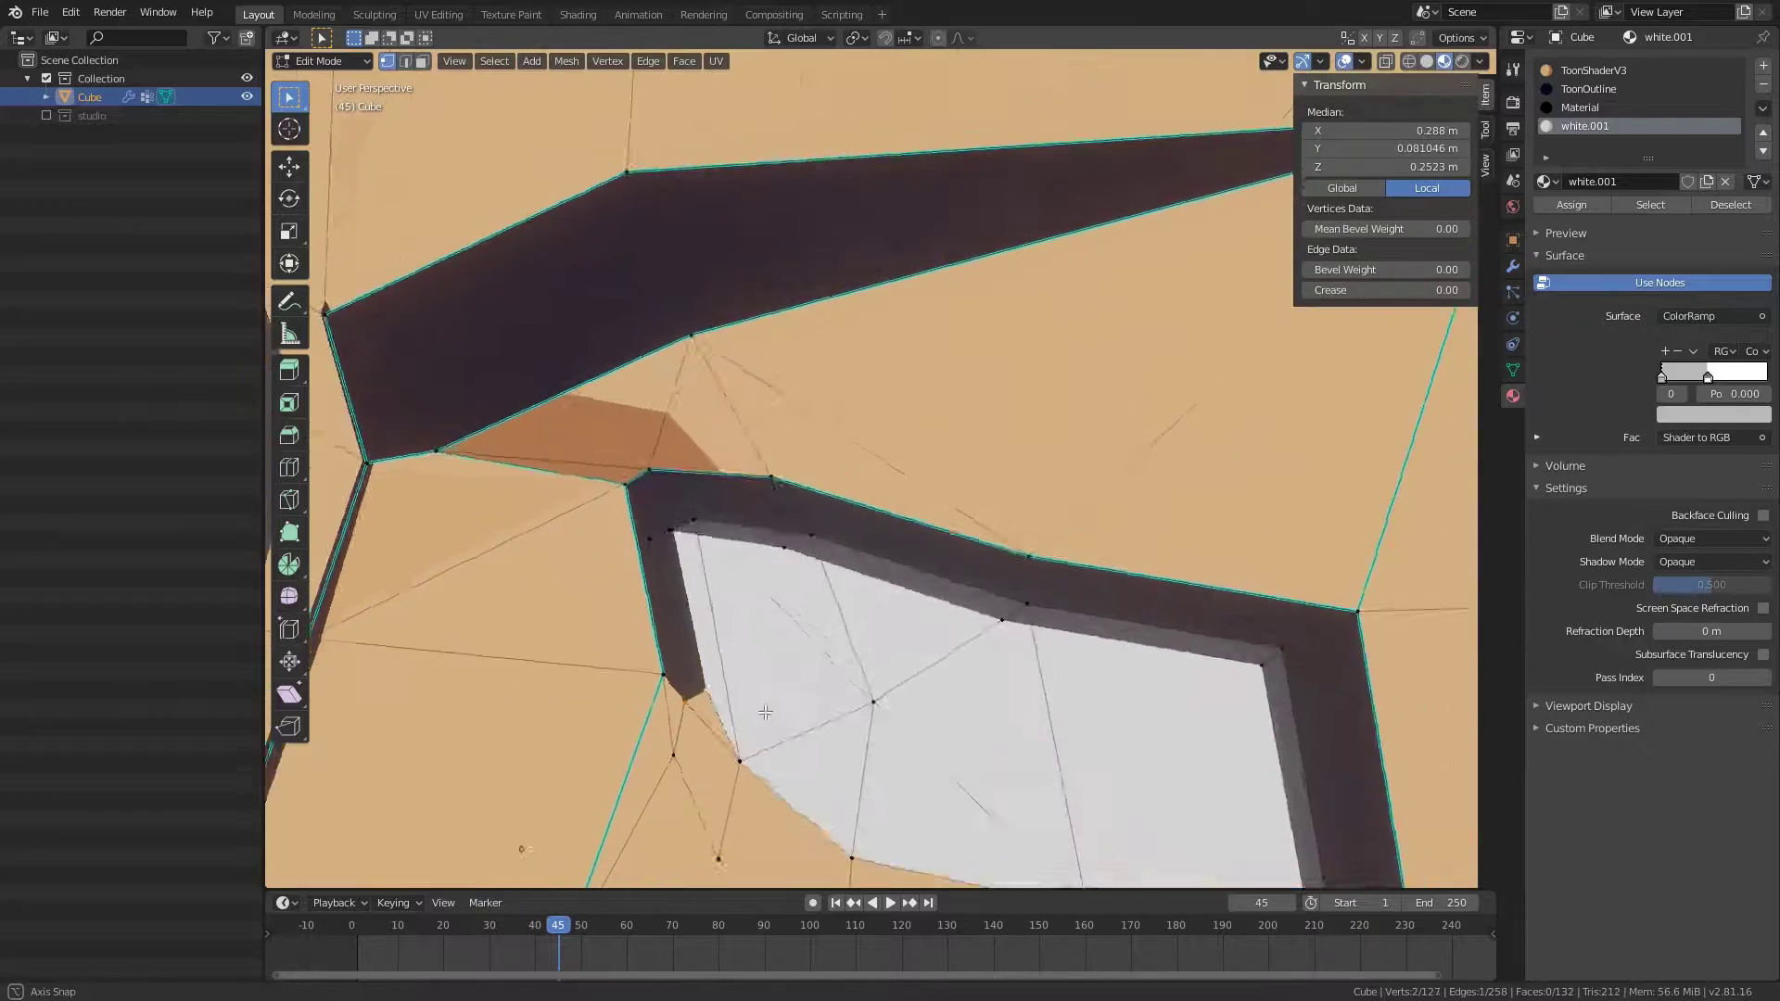
Step: Select an outline face beside the eye in face mode, then leave Edit Mode
{"action": "middle_click_drag", "start_coordinate": [801, 692], "coordinate": [779, 676]}
{"action": "key", "text": "3"}
{"action": "left_click", "coordinate": [689, 507]}
{"action": "scroll", "coordinate": [688, 508], "scroll_direction": "down", "scroll_amount": 2}
{"action": "scroll", "coordinate": [1220, 707], "scroll_direction": "down", "scroll_amount": 5}
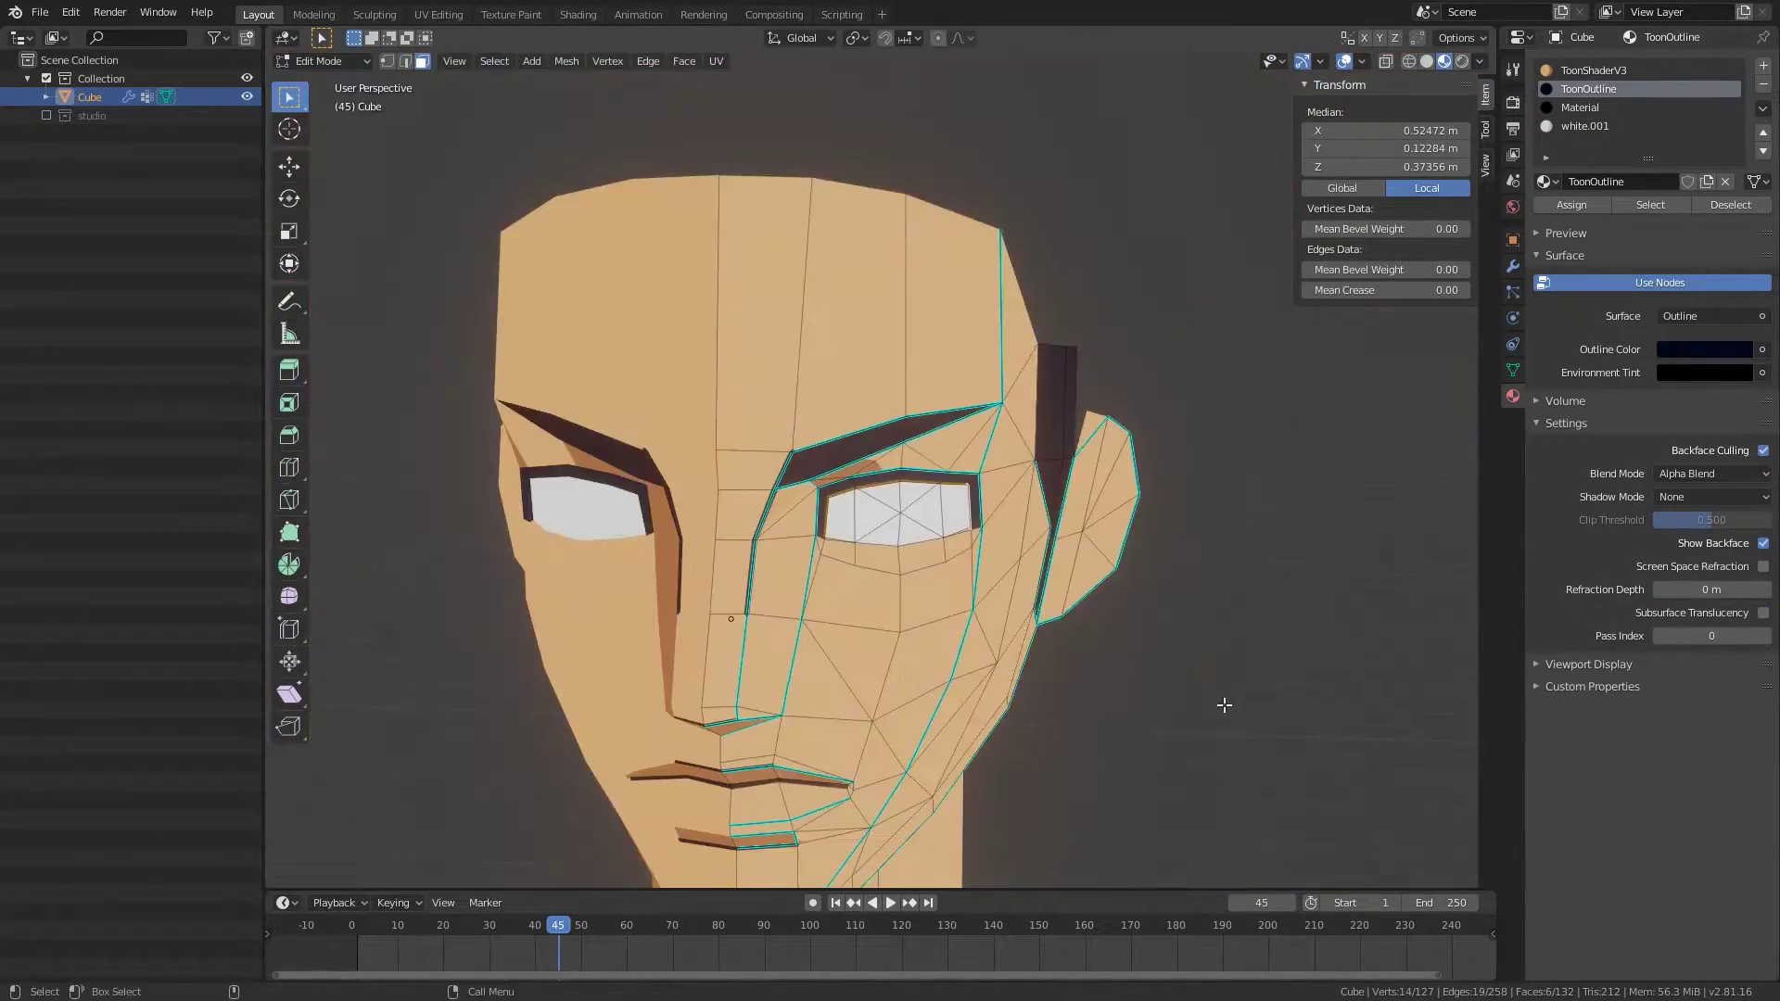
{"action": "mouse_move", "coordinate": [1220, 707]}
{"action": "middle_mouse_down"}
{"action": "mouse_move", "coordinate": [1125, 556]}
{"action": "mouse_move", "coordinate": [926, 553]}
{"action": "mouse_move", "coordinate": [882, 676]}
{"action": "mouse_move", "coordinate": [940, 509]}
{"action": "mouse_move", "coordinate": [1001, 616]}
{"action": "mouse_move", "coordinate": [914, 465]}
{"action": "mouse_move", "coordinate": [933, 456]}
{"action": "mouse_move", "coordinate": [909, 473]}
{"action": "mouse_move", "coordinate": [997, 512]}
{"action": "mouse_move", "coordinate": [983, 464]}
{"action": "middle_mouse_up"}
{"action": "key", "text": "Tab"}
Step: Reselect the head in Edit Mode and move an eye-corner vertex into place
{"action": "left_click", "coordinate": [1002, 616]}
{"action": "key", "text": "Tab"}
{"action": "scroll", "coordinate": [1001, 615], "scroll_direction": "up", "scroll_amount": 4}
{"action": "left_click", "coordinate": [914, 465]}
{"action": "key", "text": "g"}
{"action": "left_click", "coordinate": [933, 456]}
Step: Merge the overlapping eye vertices and reposition two more eye vertices
{"action": "key", "text": "m"}
{"action": "left_click", "coordinate": [997, 512]}
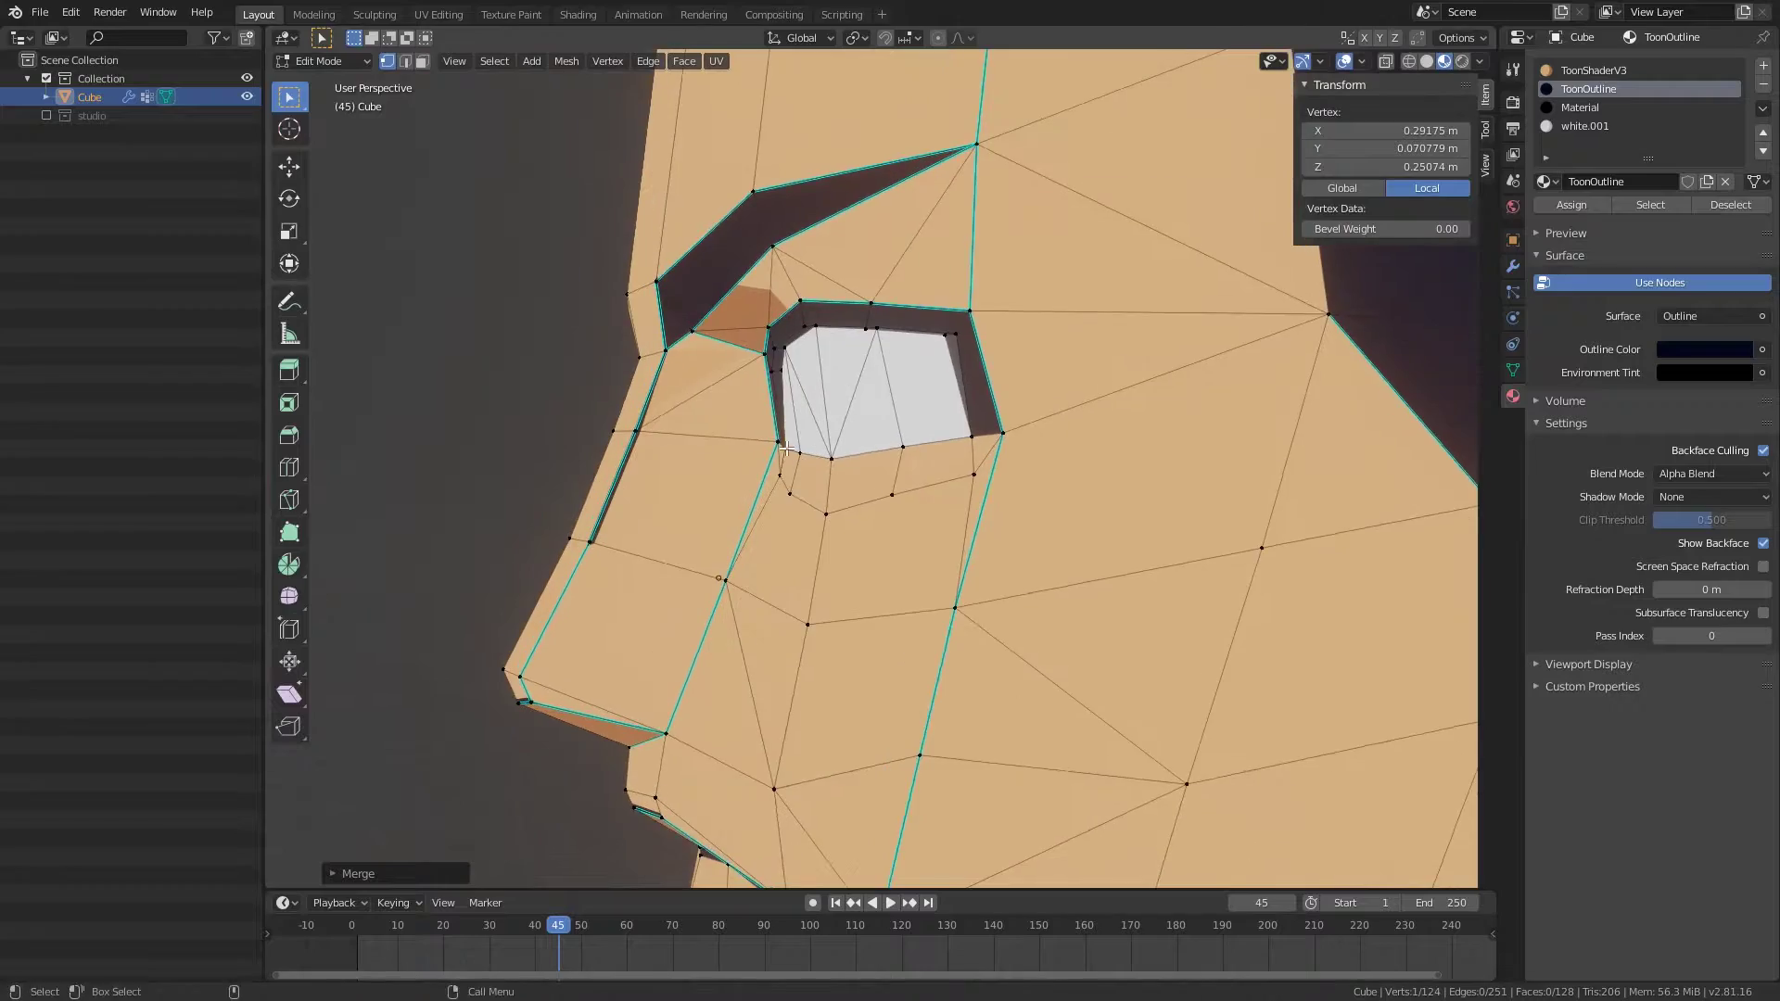
{"action": "scroll", "coordinate": [983, 464], "scroll_direction": "down", "scroll_amount": 3}
{"action": "scroll", "coordinate": [978, 438], "scroll_direction": "up", "scroll_amount": 3}
{"action": "left_click", "coordinate": [978, 437], "text": "shift"}
{"action": "left_click", "coordinate": [883, 394]}
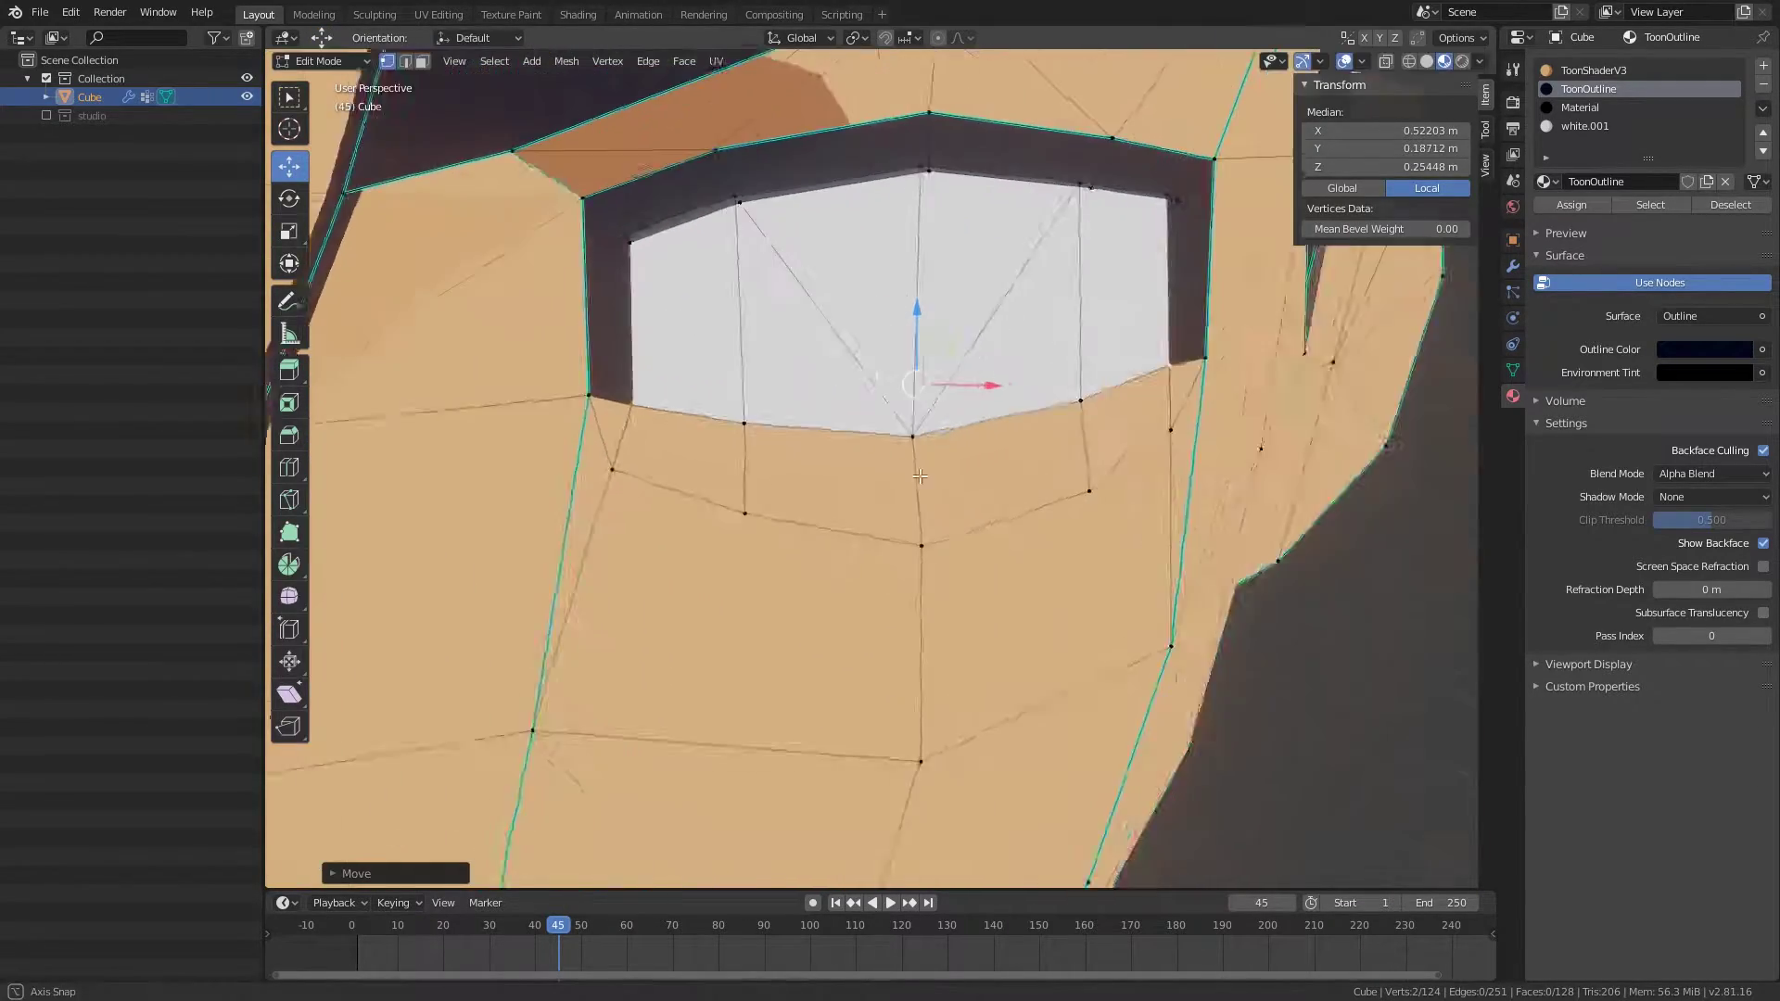
{"action": "middle_click_drag", "start_coordinate": [883, 394], "coordinate": [927, 445]}
{"action": "scroll", "coordinate": [962, 512], "scroll_direction": "down", "scroll_amount": 5}
{"action": "key", "text": "Tab"}
{"action": "key", "text": "Tab"}
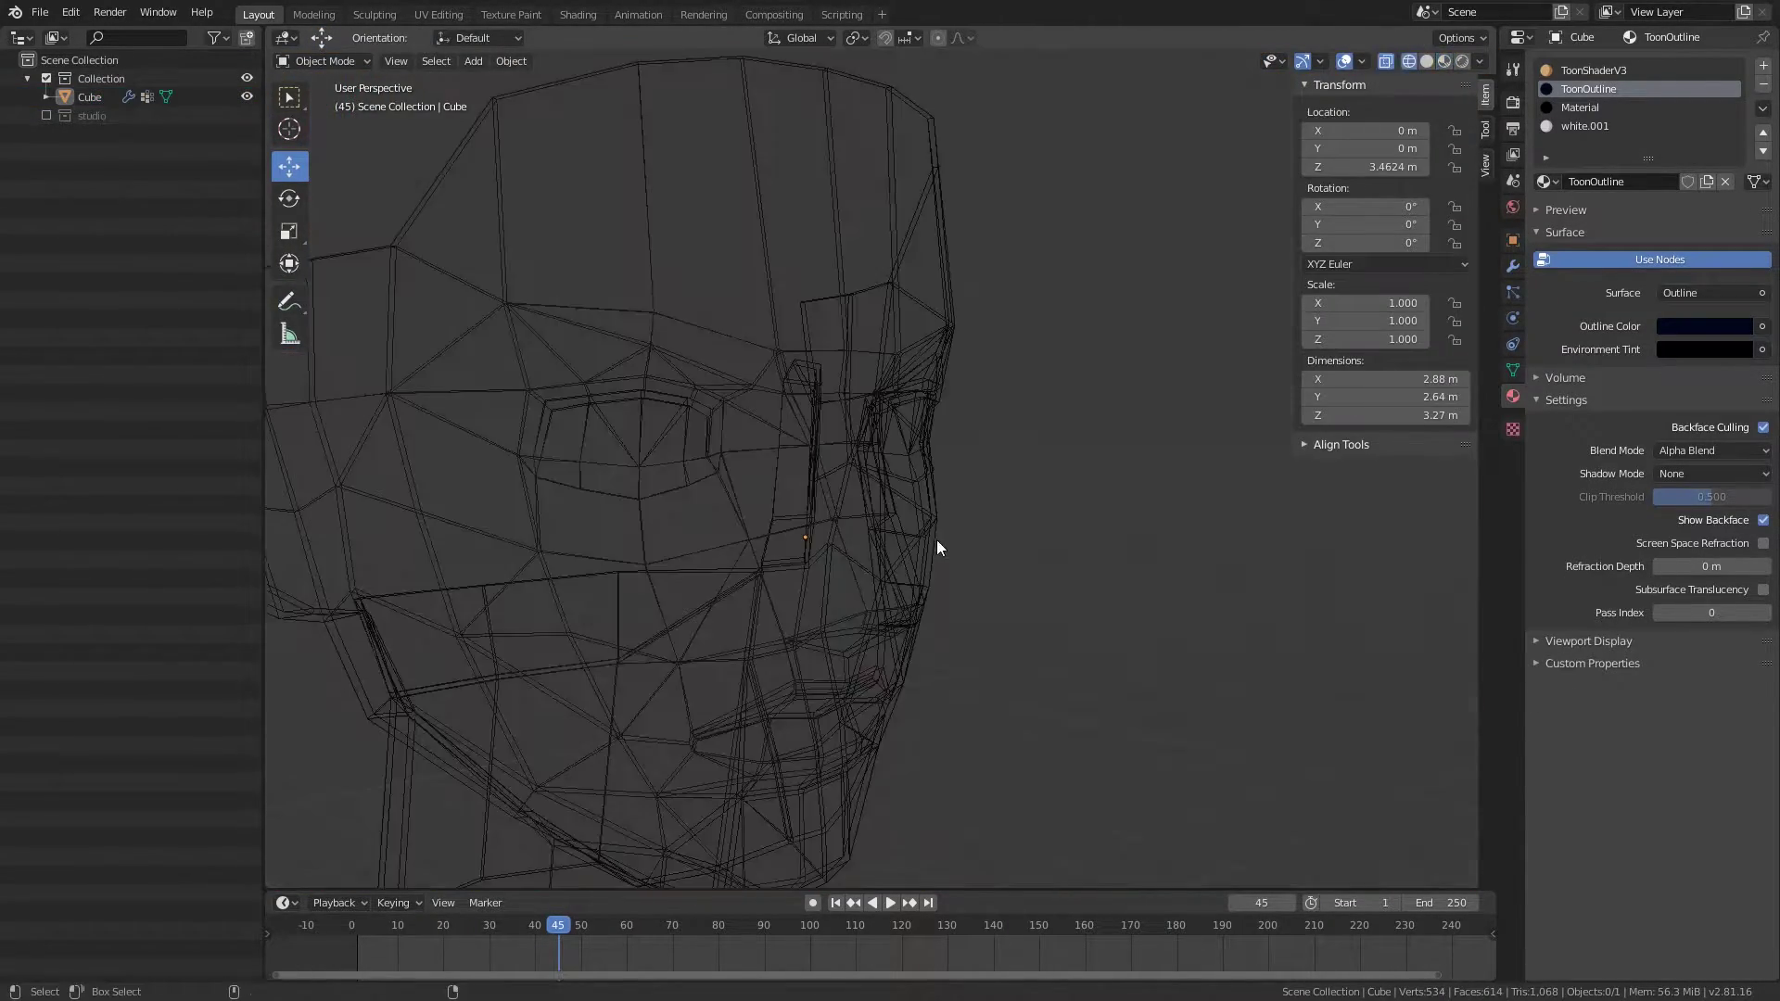
Step: Merge the eye-corner vertices, deselect everything and exit Edit Mode
{"action": "scroll", "coordinate": [937, 540], "scroll_direction": "up", "scroll_amount": 3}
{"action": "scroll", "coordinate": [936, 540], "scroll_direction": "up", "scroll_amount": 3}
{"action": "key", "text": "m"}
{"action": "left_click", "coordinate": [869, 493]}
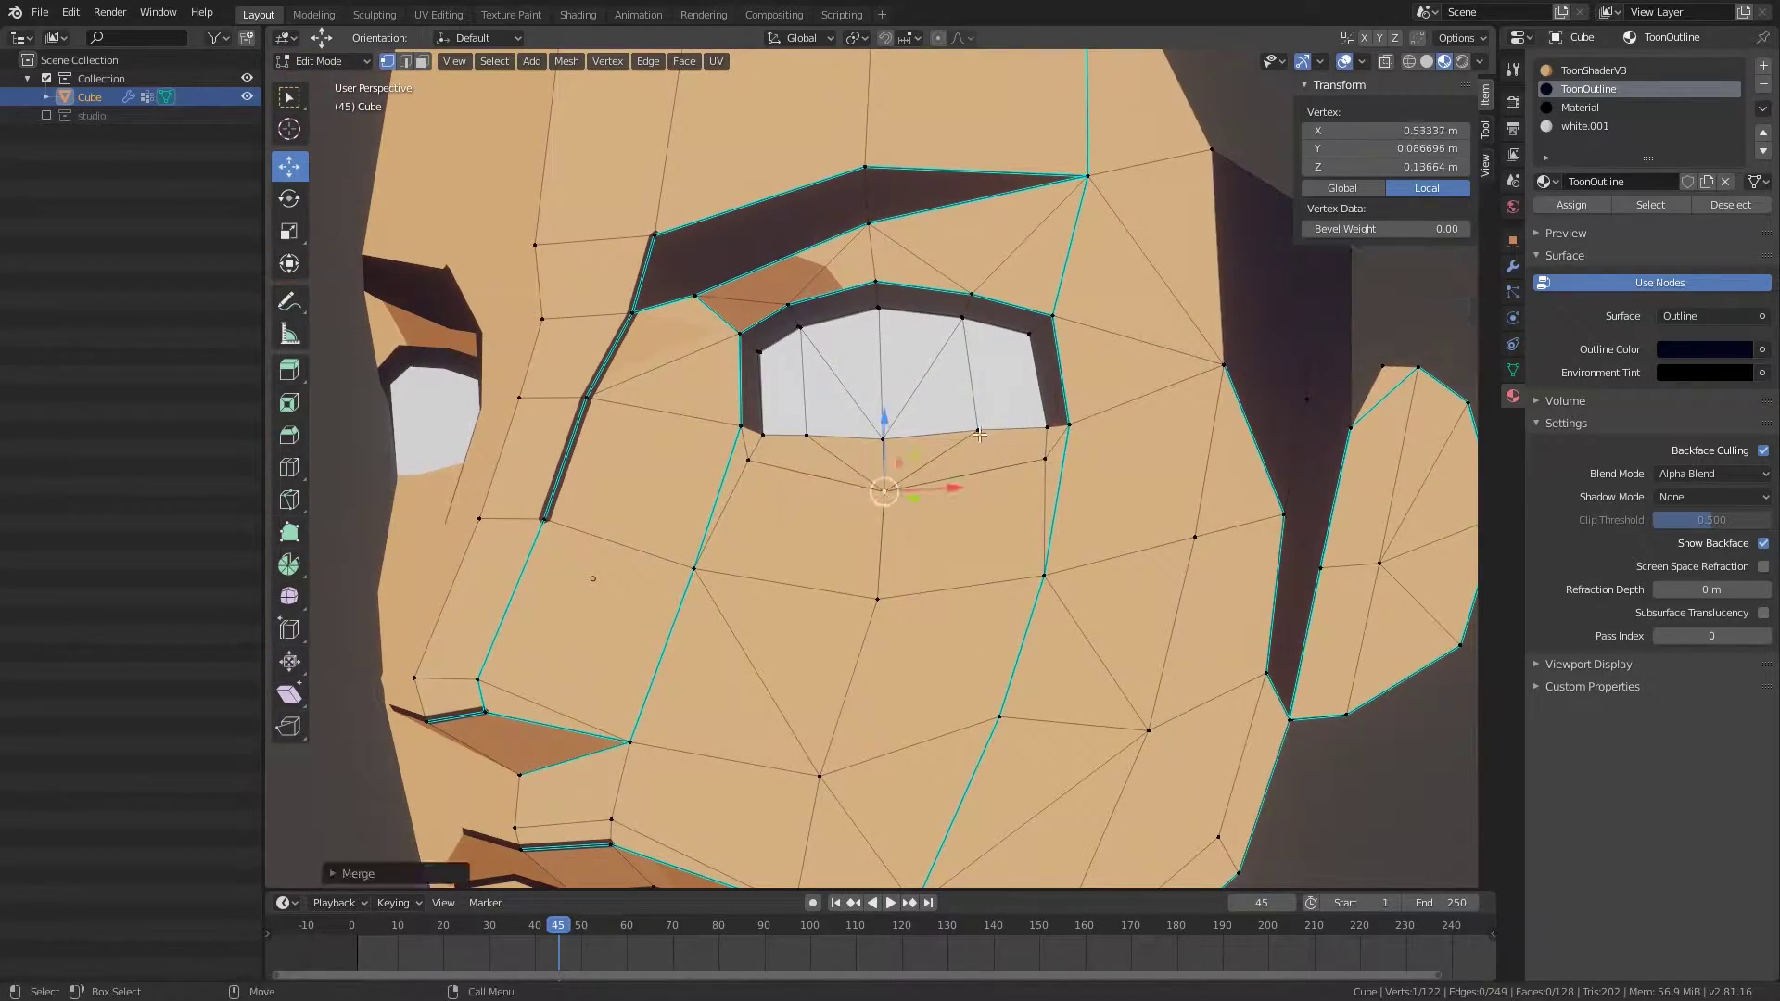
{"action": "mouse_move", "coordinate": [979, 435]}
{"action": "middle_mouse_down"}
{"action": "mouse_move", "coordinate": [1141, 517]}
{"action": "mouse_move", "coordinate": [803, 429]}
{"action": "mouse_move", "coordinate": [756, 450]}
{"action": "middle_mouse_up"}
{"action": "scroll", "coordinate": [1019, 541], "scroll_direction": "down", "scroll_amount": 4}
{"action": "left_click", "coordinate": [1019, 542]}
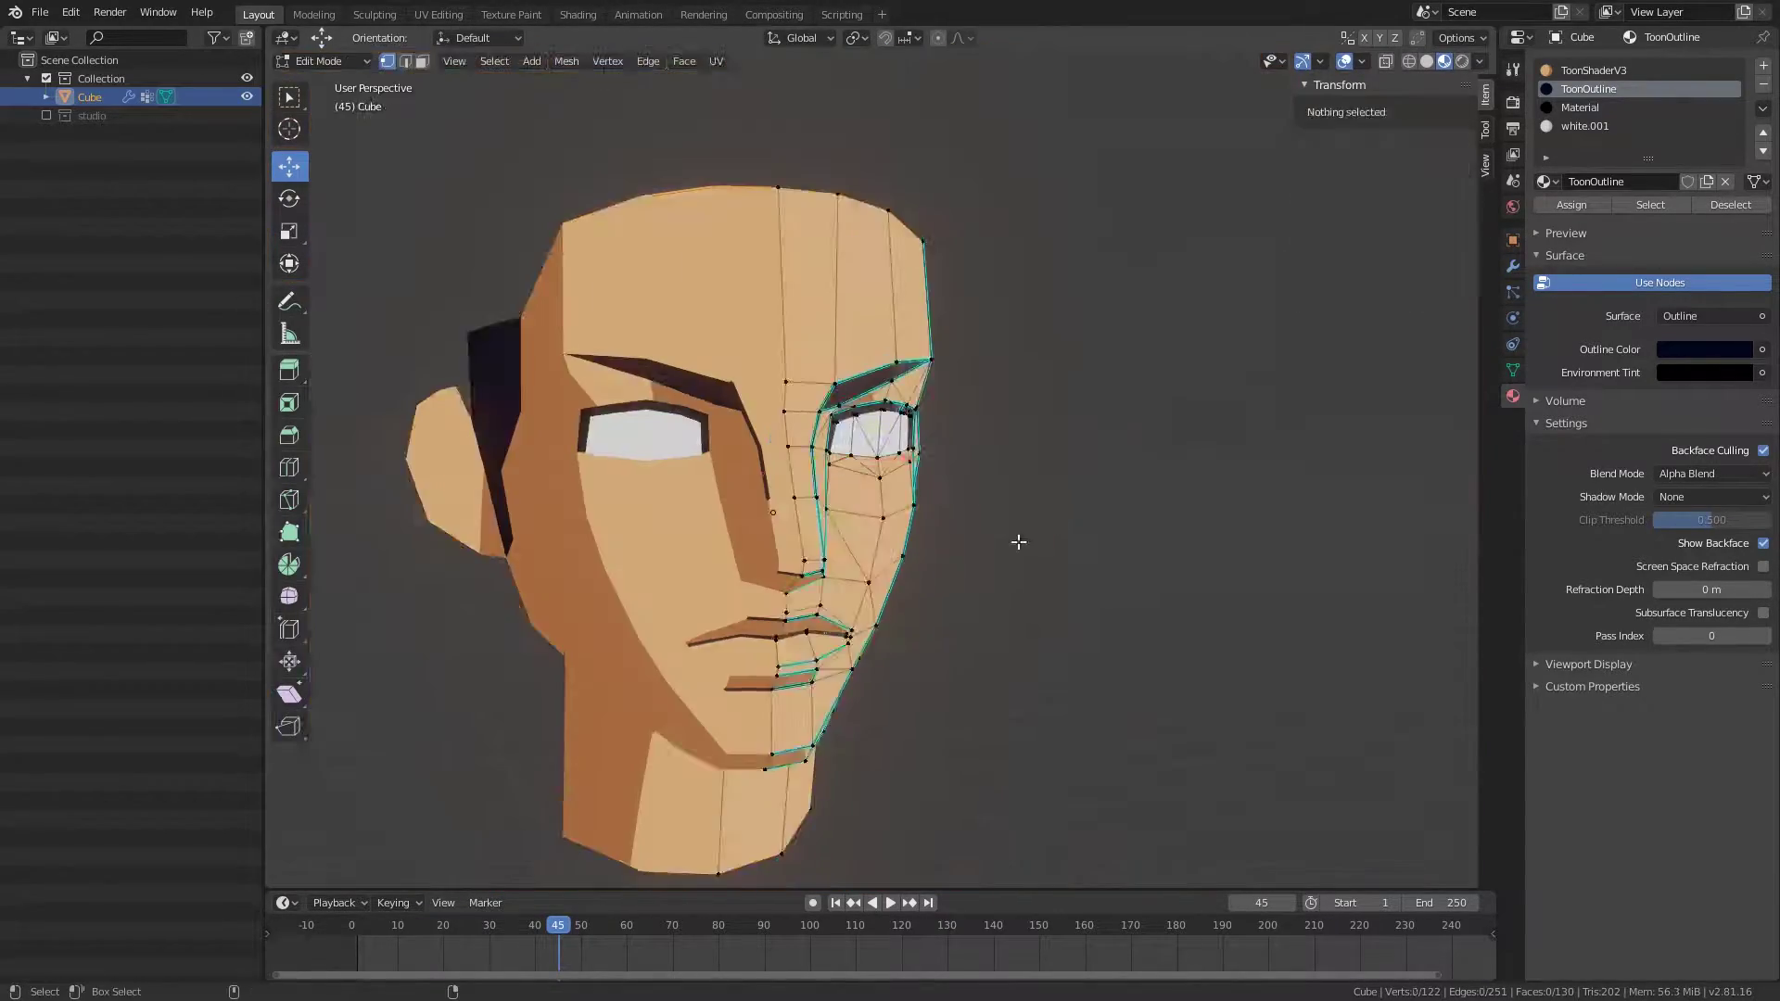
{"action": "key", "text": "Tab"}
Step: Inspect the head from front and three-quarter views and display its modifier stack
{"action": "scroll", "coordinate": [1051, 543], "scroll_direction": "up", "scroll_amount": 5}
{"action": "scroll", "coordinate": [986, 508], "scroll_direction": "down", "scroll_amount": 5}
{"action": "middle_click_drag", "start_coordinate": [987, 508], "coordinate": [1022, 550]}
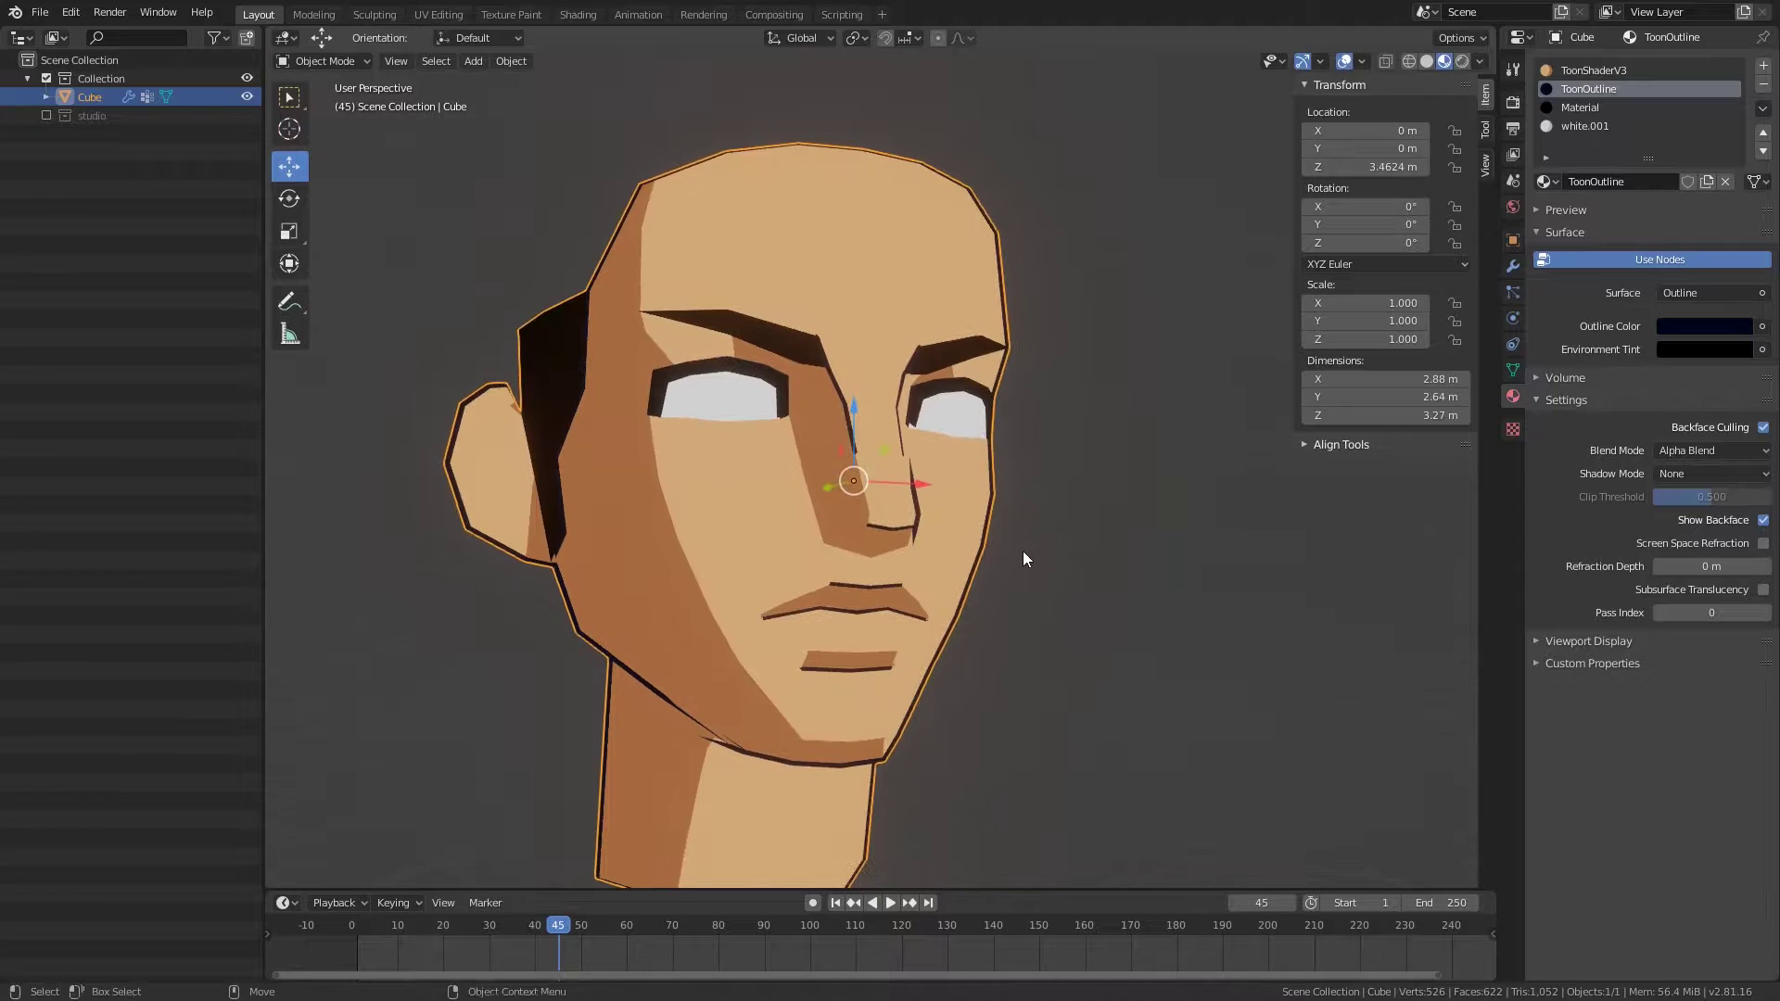
{"action": "mouse_move", "coordinate": [1206, 352]}
{"action": "middle_mouse_down"}
{"action": "mouse_move", "coordinate": [1104, 385]}
{"action": "mouse_move", "coordinate": [1490, 350]}
{"action": "mouse_move", "coordinate": [1132, 417]}
{"action": "mouse_move", "coordinate": [1035, 409]}
{"action": "middle_mouse_up"}
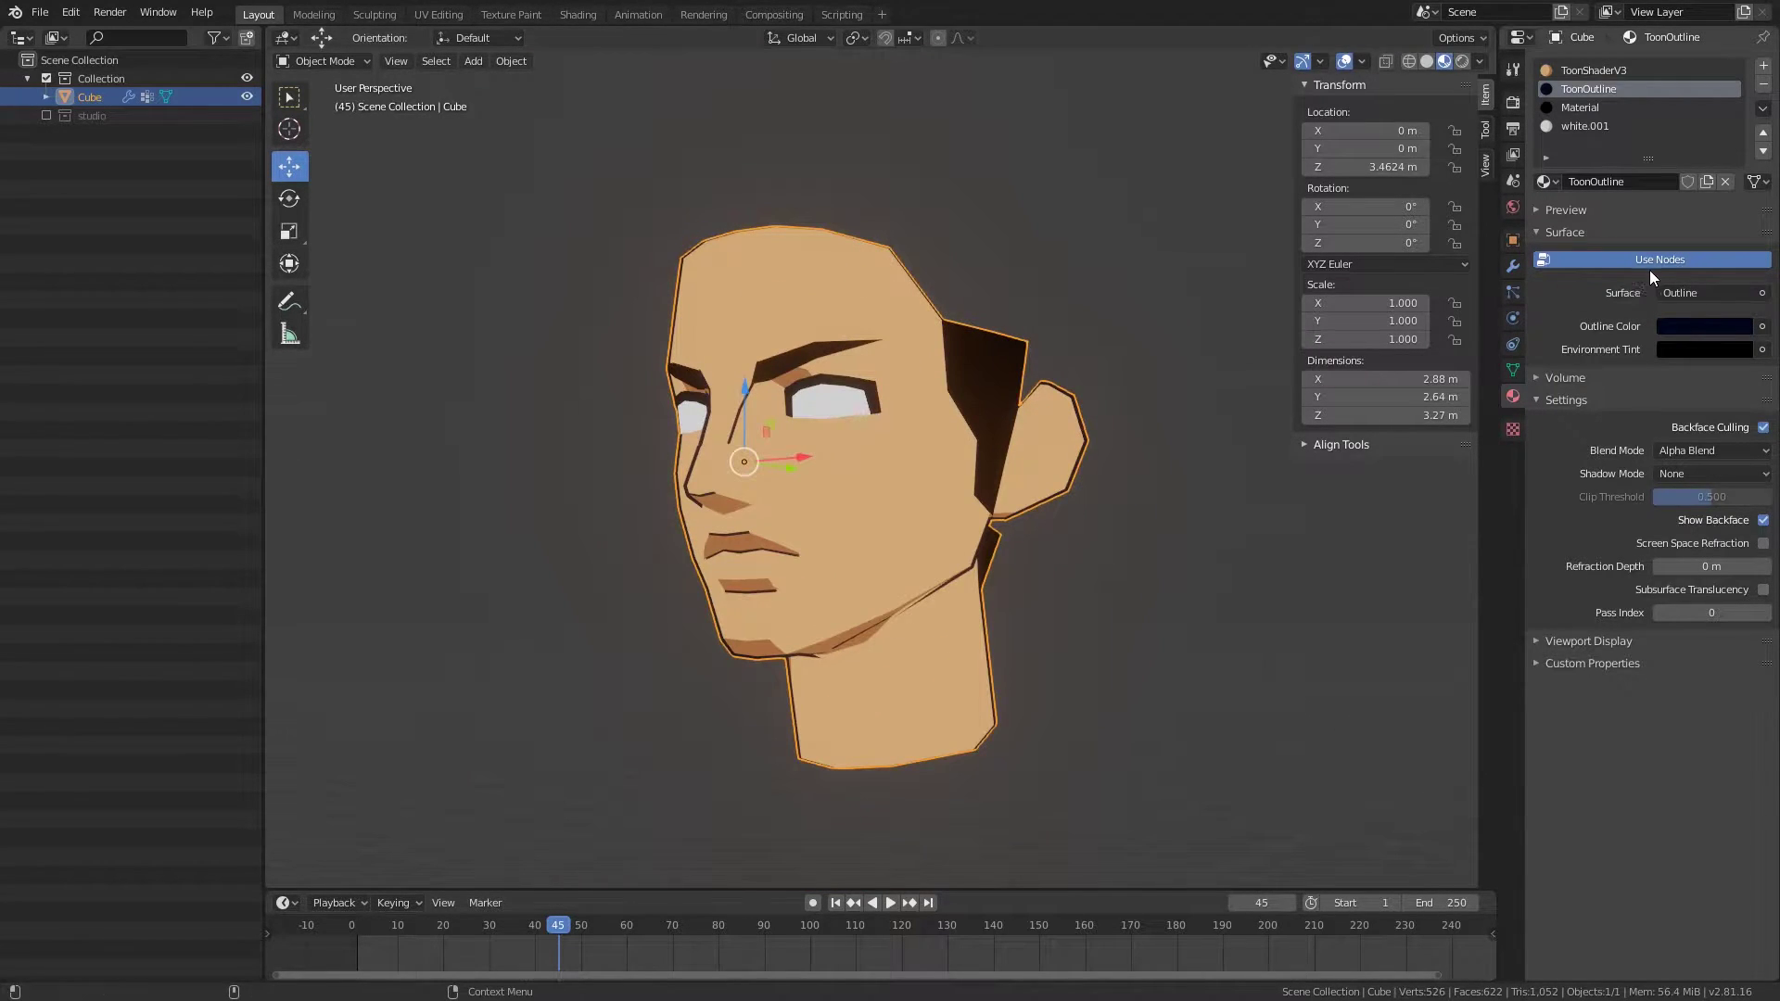
{"action": "mouse_move", "coordinate": [1183, 443]}
{"action": "middle_mouse_down"}
{"action": "mouse_move", "coordinate": [1137, 477]}
{"action": "mouse_move", "coordinate": [1216, 480]}
{"action": "mouse_move", "coordinate": [1204, 464]}
{"action": "middle_mouse_up"}
{"action": "scroll", "coordinate": [1096, 505], "scroll_direction": "up", "scroll_amount": 3}
{"action": "scroll", "coordinate": [1033, 526], "scroll_direction": "down", "scroll_amount": 3}
{"action": "mouse_move", "coordinate": [1096, 506]}
{"action": "middle_mouse_down"}
{"action": "mouse_move", "coordinate": [1033, 526]}
{"action": "mouse_move", "coordinate": [1059, 512]}
{"action": "middle_mouse_up"}
{"action": "scroll", "coordinate": [1059, 512], "scroll_direction": "up", "scroll_amount": 3}
{"action": "left_click", "coordinate": [1514, 266]}
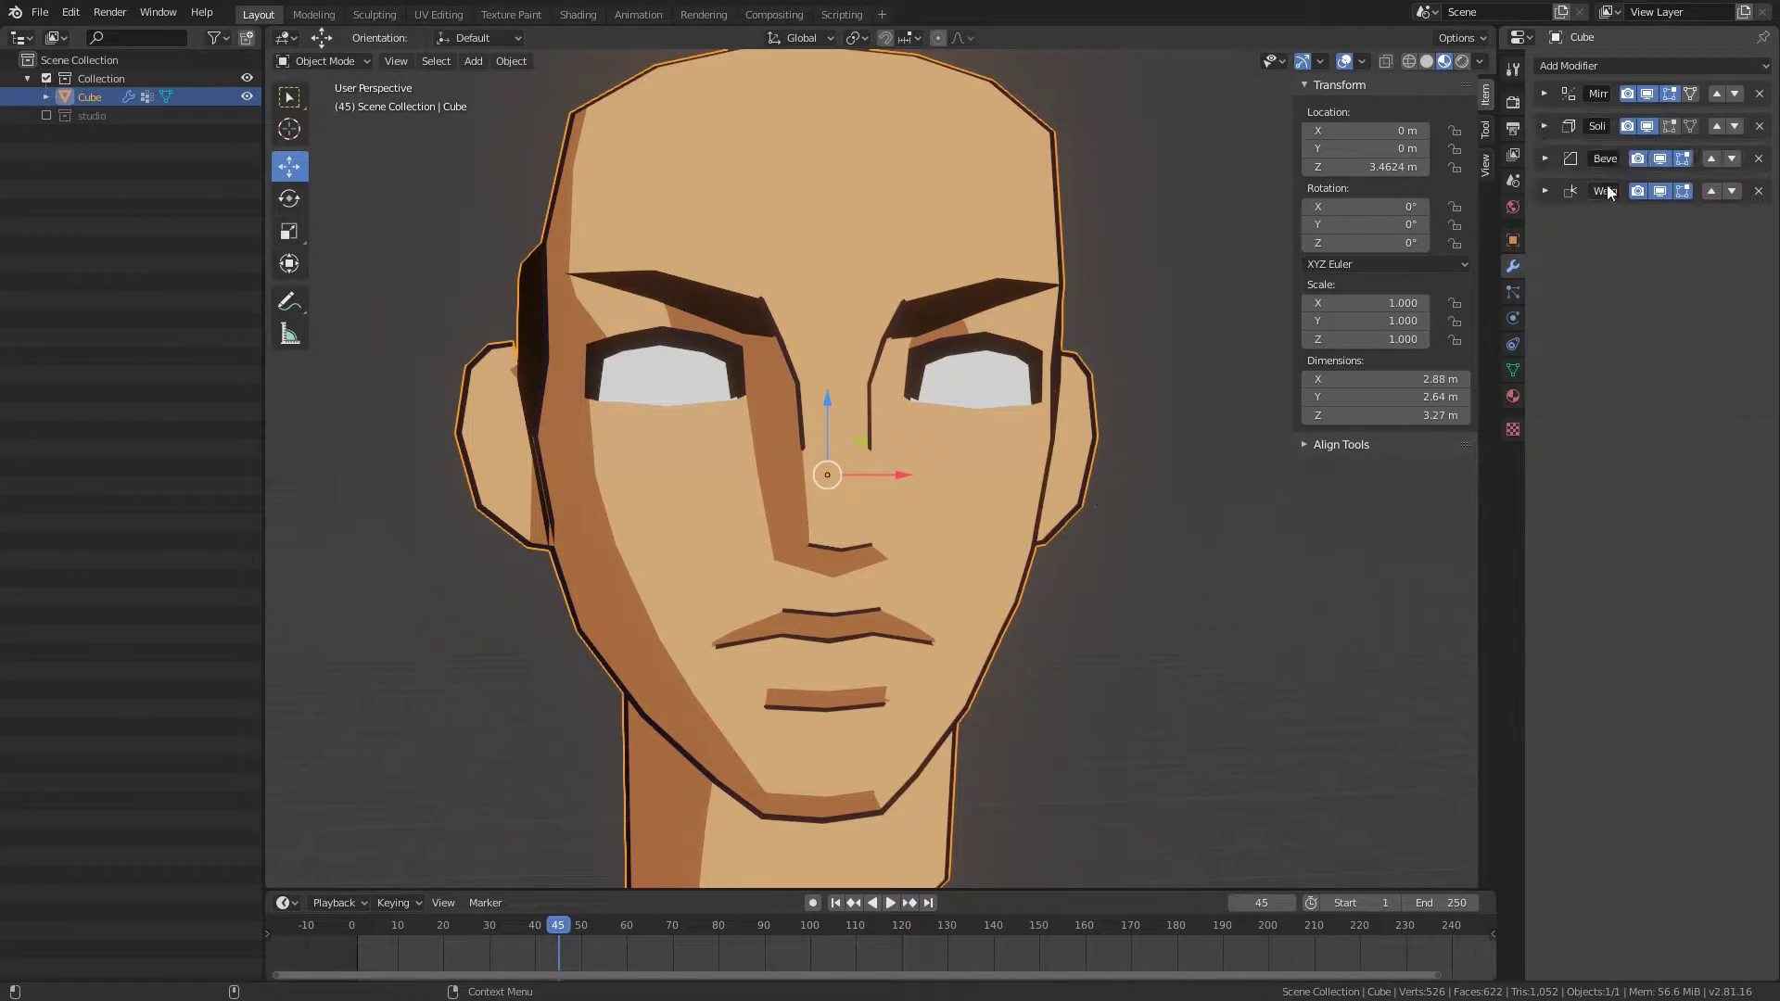
Step: Show the Solidify outline in the viewport and lower its material offset
{"action": "middle_click_drag", "start_coordinate": [1607, 191], "coordinate": [1379, 281]}
{"action": "left_click", "coordinate": [1645, 130]}
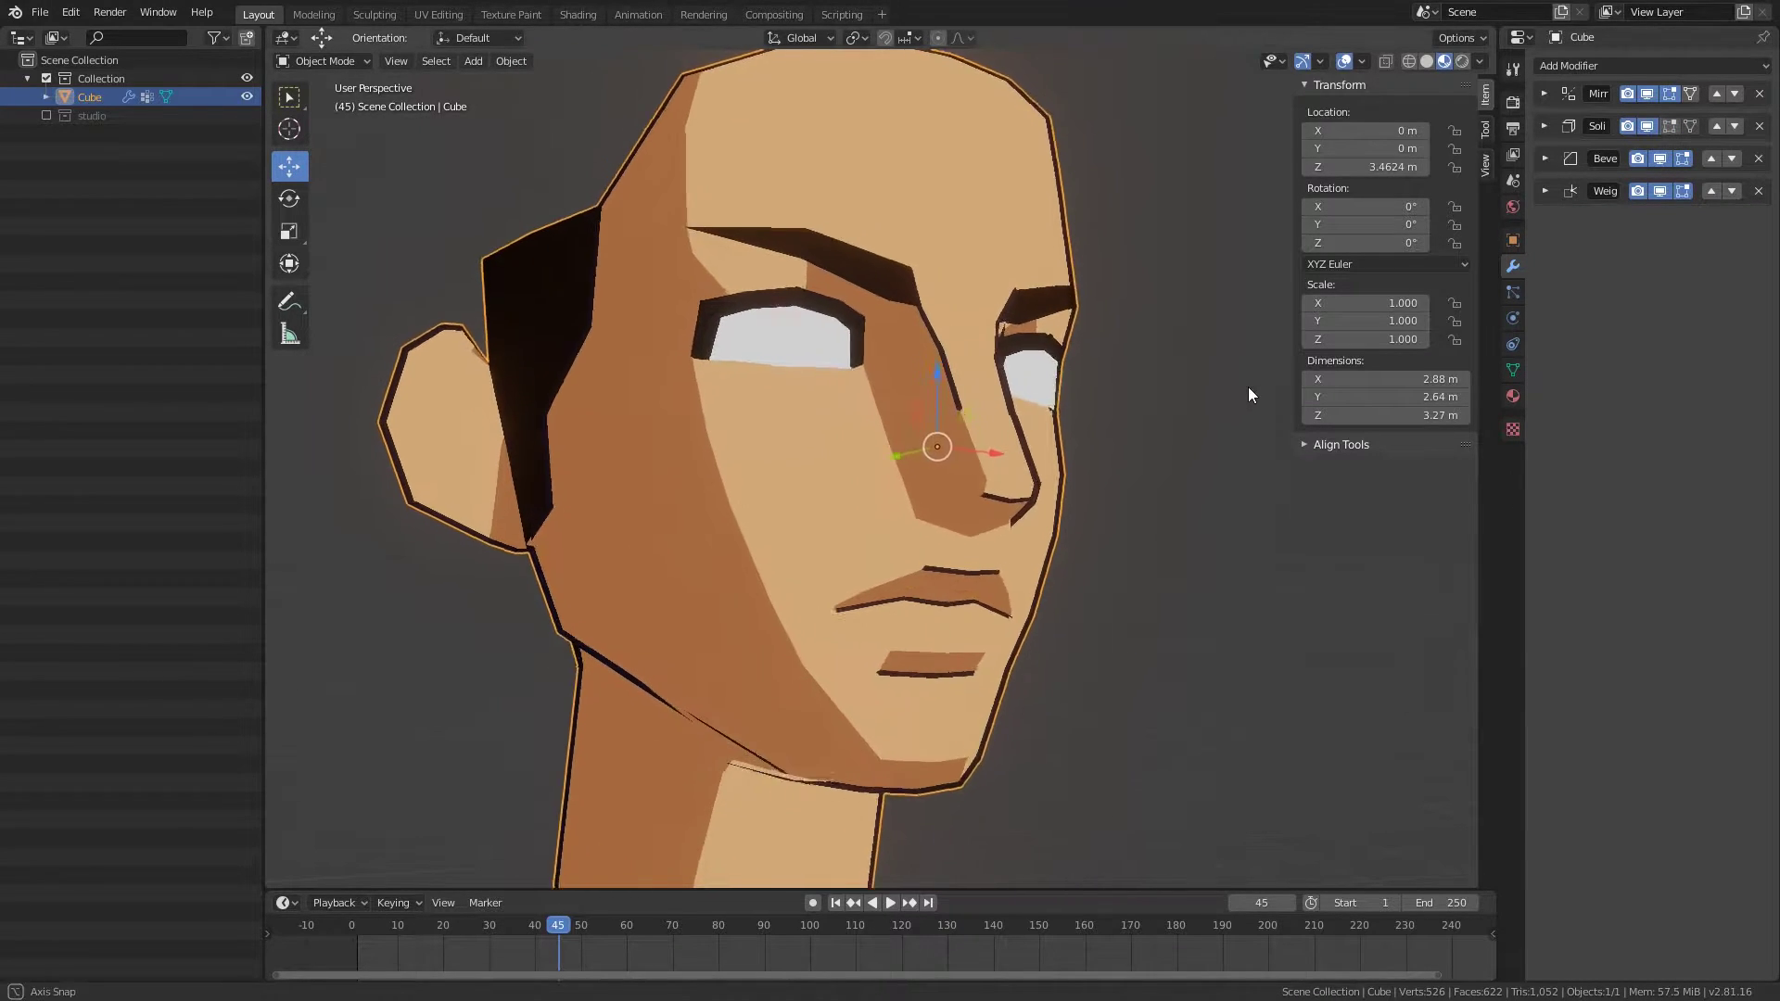
{"action": "mouse_move", "coordinate": [1248, 387]}
{"action": "middle_mouse_down"}
{"action": "mouse_move", "coordinate": [1271, 410]}
{"action": "mouse_move", "coordinate": [1253, 406]}
{"action": "middle_mouse_up"}
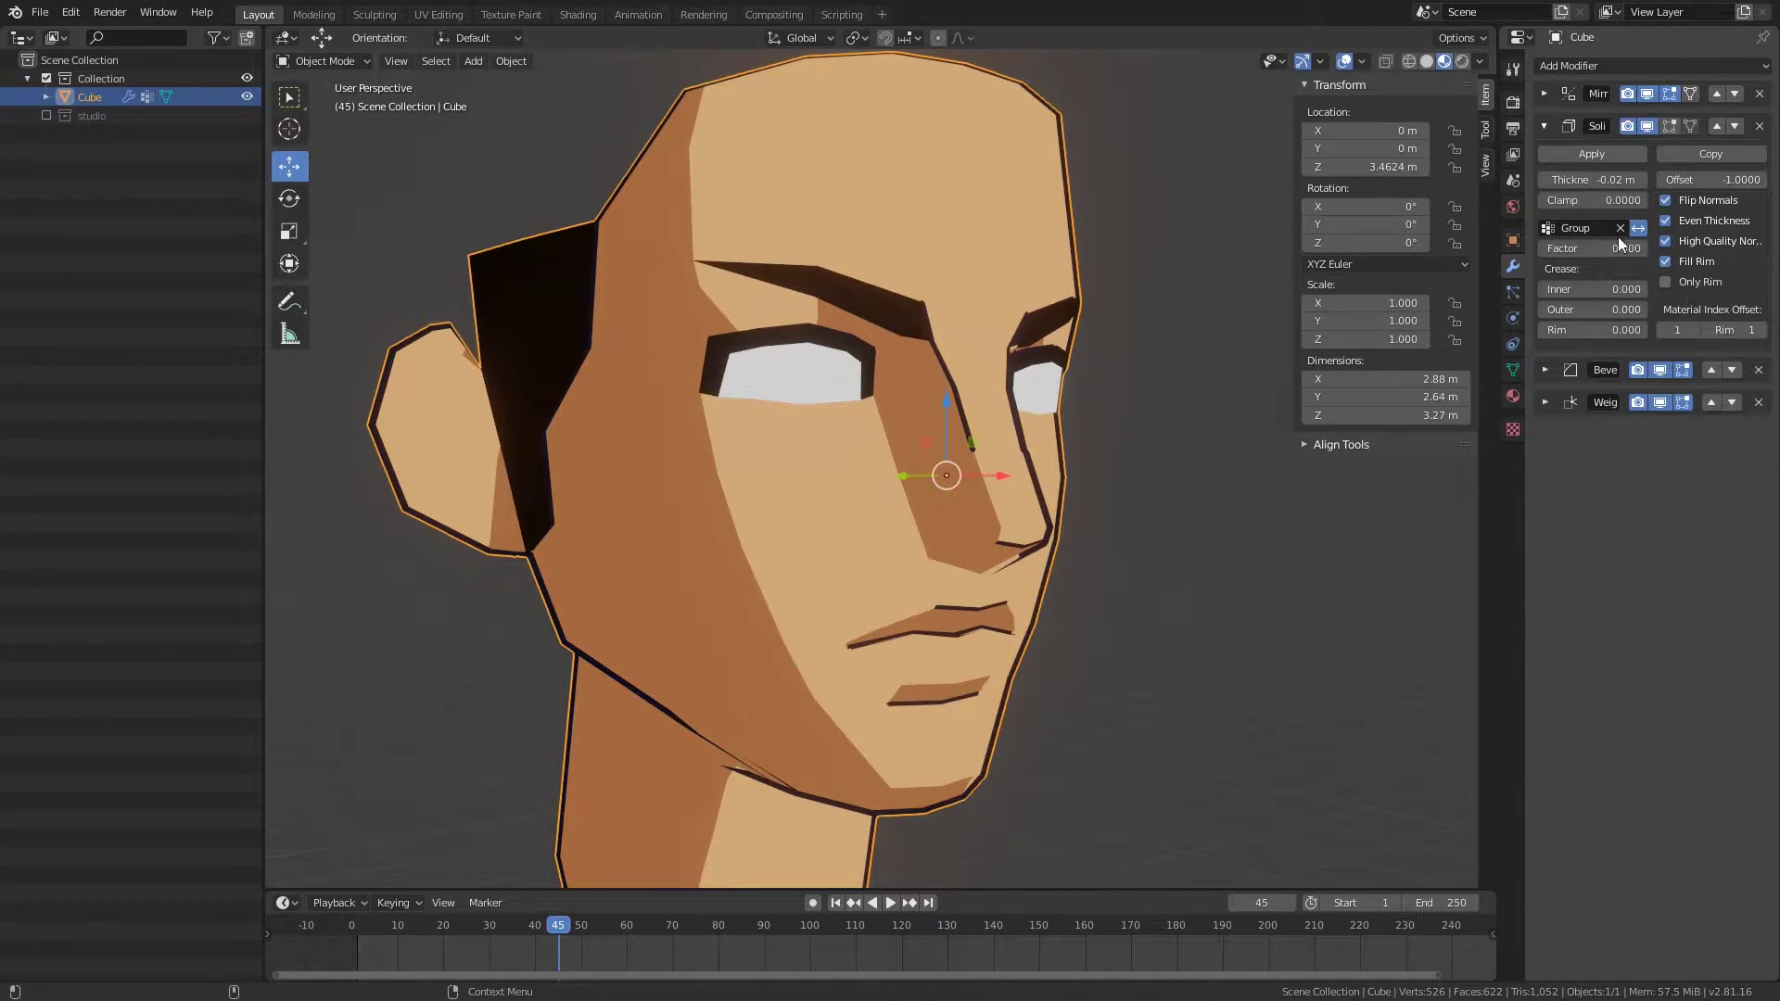
{"action": "middle_click_drag", "start_coordinate": [1365, 339], "coordinate": [1332, 415]}
{"action": "left_click_drag", "start_coordinate": [1661, 331], "coordinate": [1632, 330]}
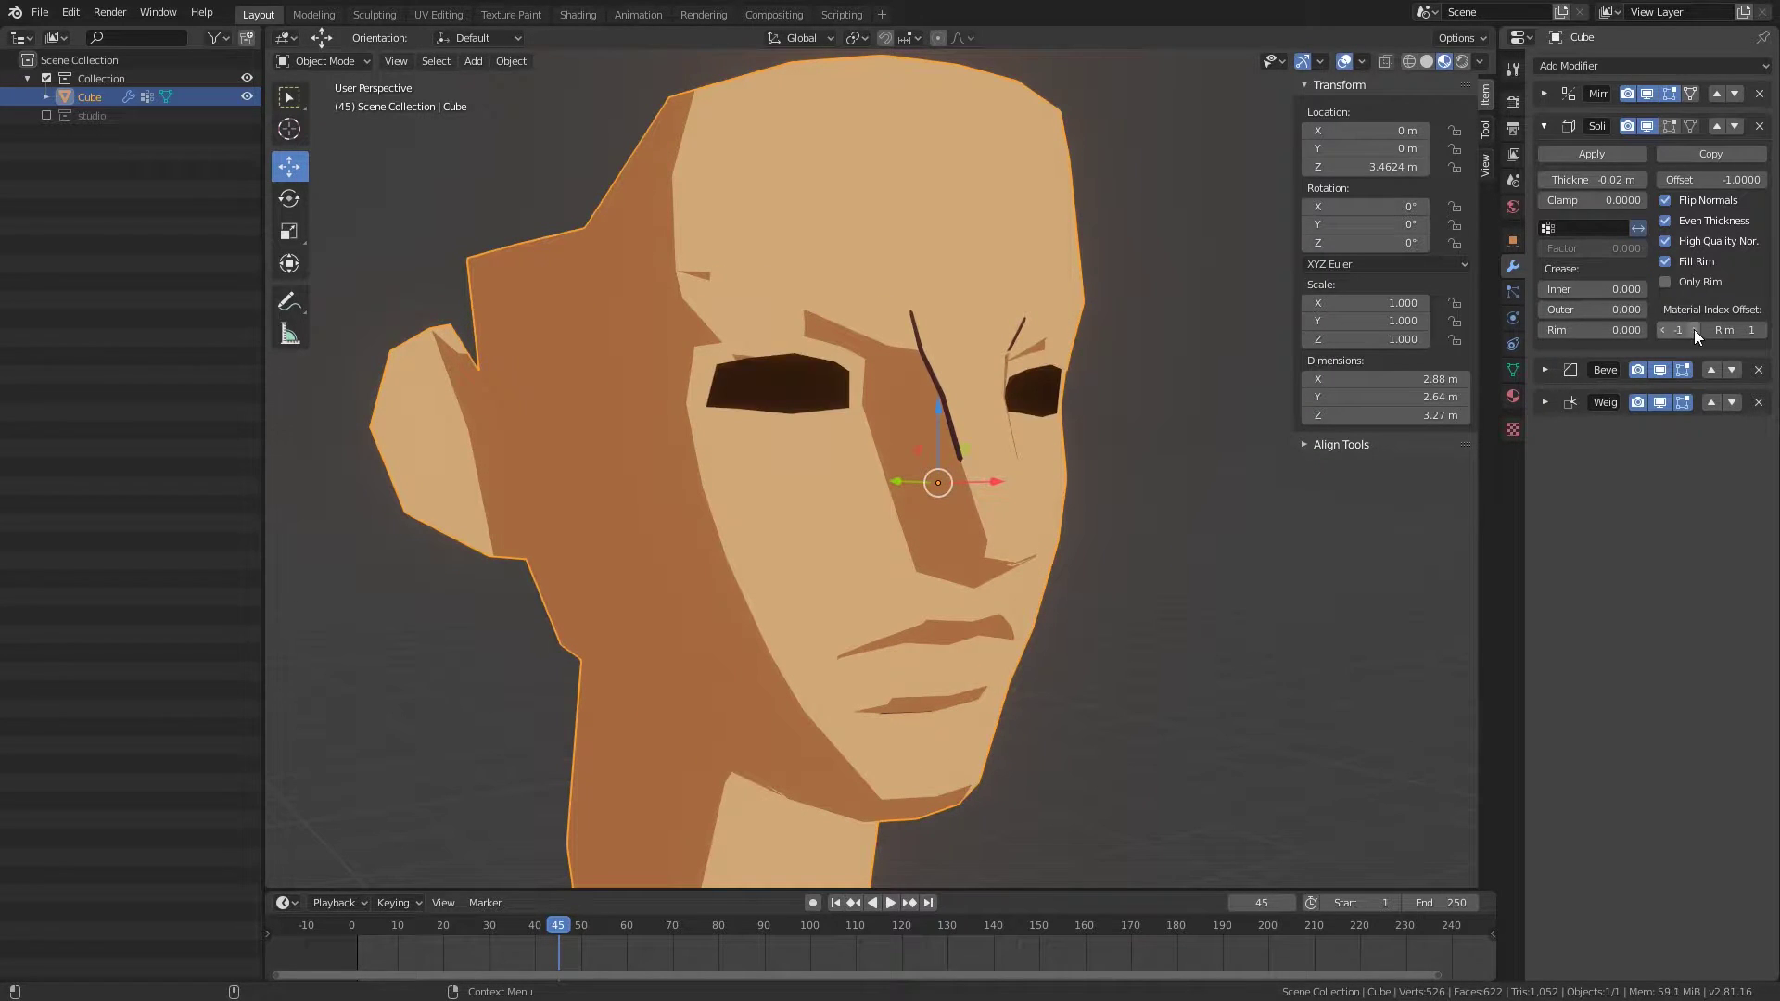
Step: Review the head's material slots, then adjust the Solidify outline thickness
{"action": "left_click", "coordinate": [1513, 396]}
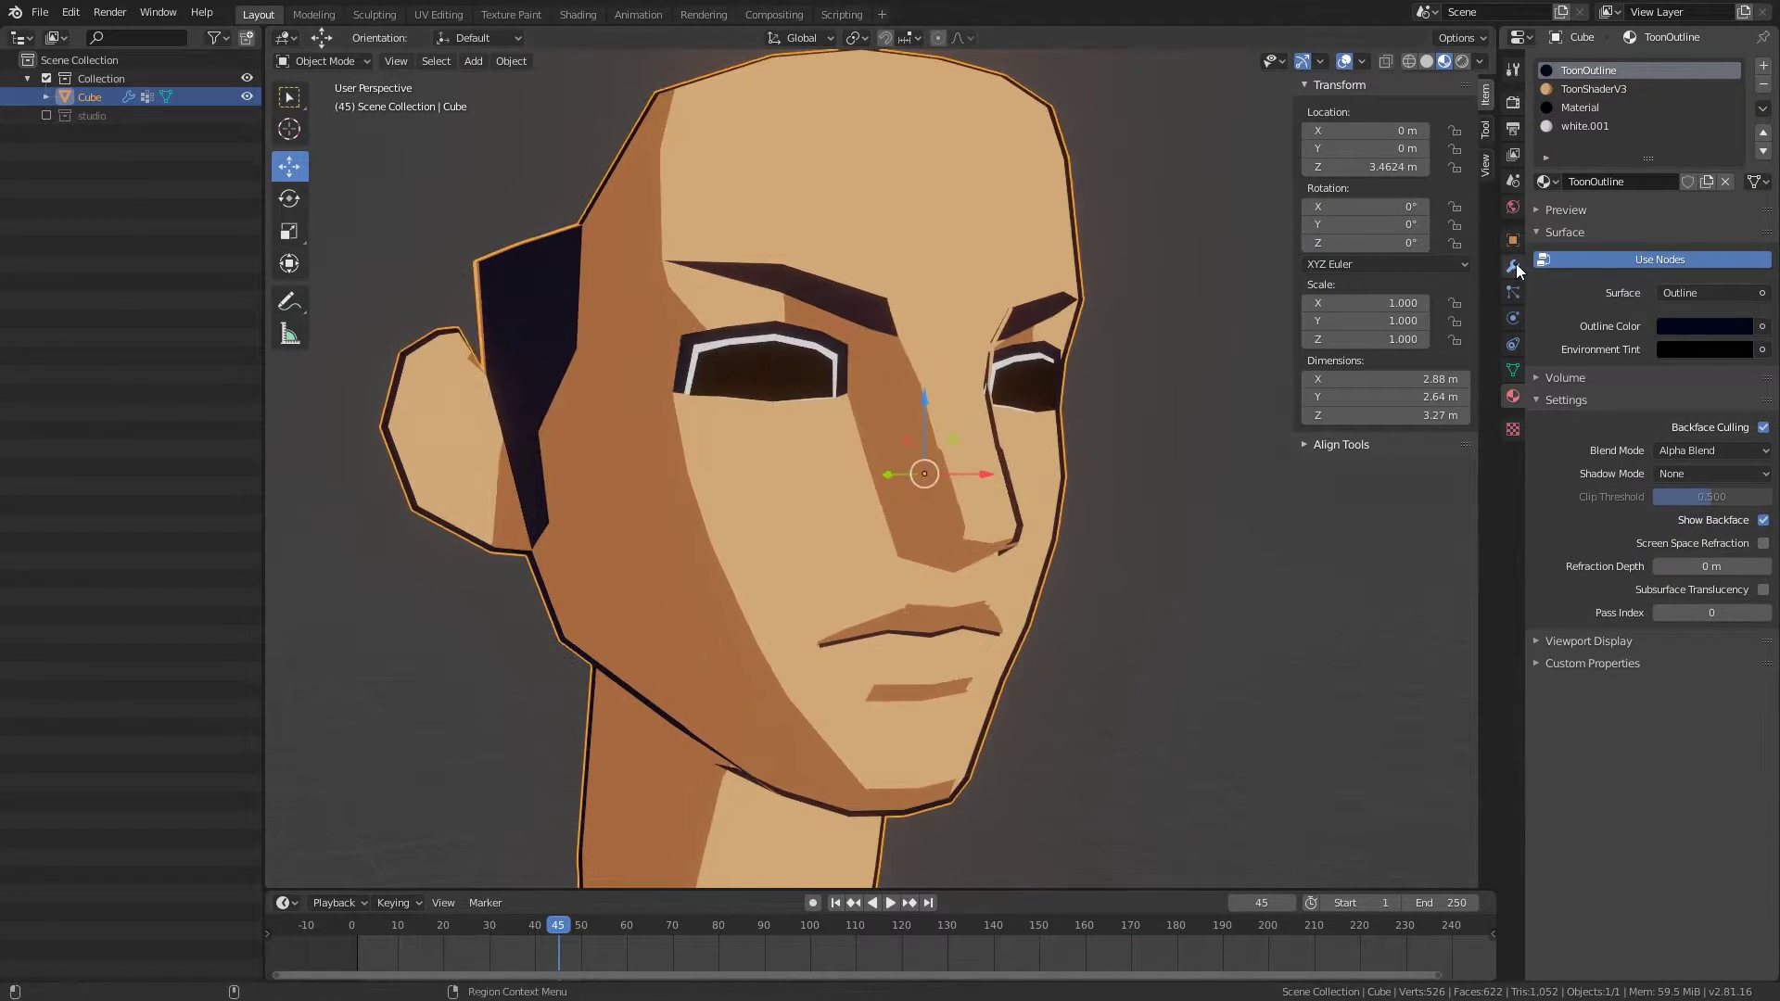
{"action": "mouse_move", "coordinate": [1132, 458]}
{"action": "middle_mouse_down"}
{"action": "mouse_move", "coordinate": [955, 439]}
{"action": "mouse_move", "coordinate": [1126, 458]}
{"action": "mouse_move", "coordinate": [1309, 403]}
{"action": "middle_mouse_up"}
{"action": "left_click", "coordinate": [1589, 108]}
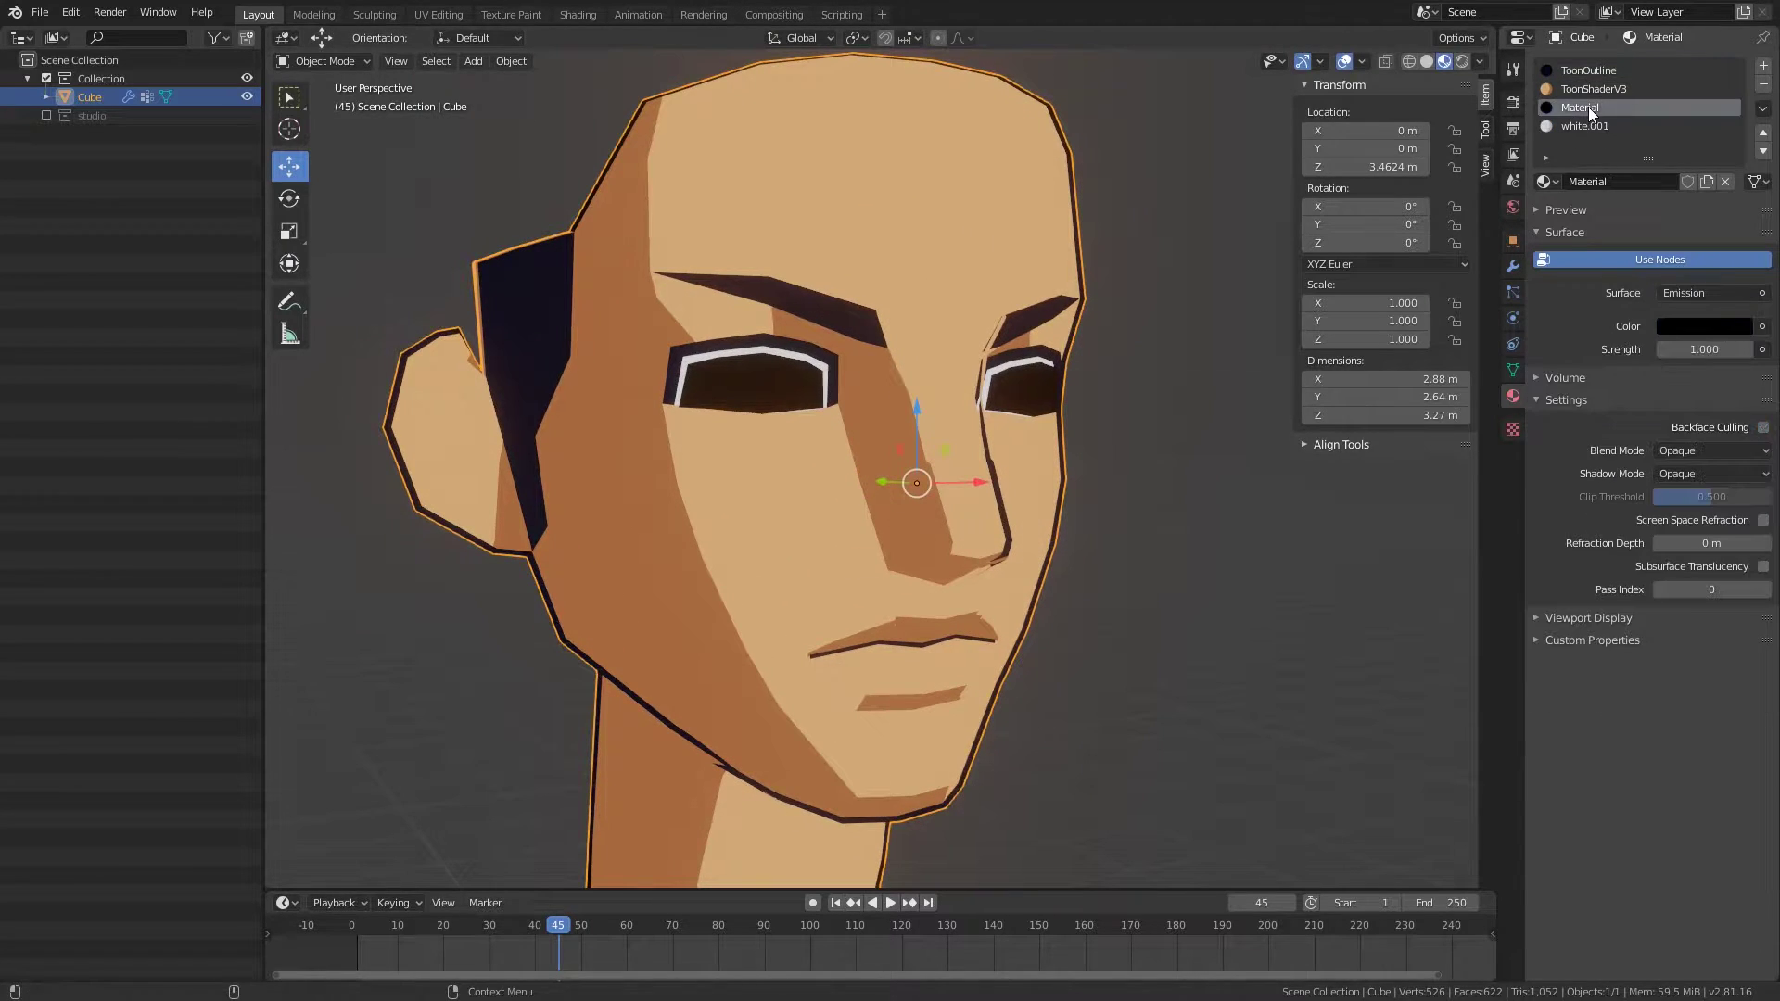
{"action": "mouse_move", "coordinate": [1252, 336]}
{"action": "middle_mouse_down"}
{"action": "mouse_move", "coordinate": [1049, 414]}
{"action": "mouse_move", "coordinate": [1200, 406]}
{"action": "mouse_move", "coordinate": [897, 410]}
{"action": "mouse_move", "coordinate": [1117, 440]}
{"action": "mouse_move", "coordinate": [1016, 409]}
{"action": "mouse_move", "coordinate": [958, 417]}
{"action": "middle_mouse_up"}
{"action": "left_click", "coordinate": [1514, 267]}
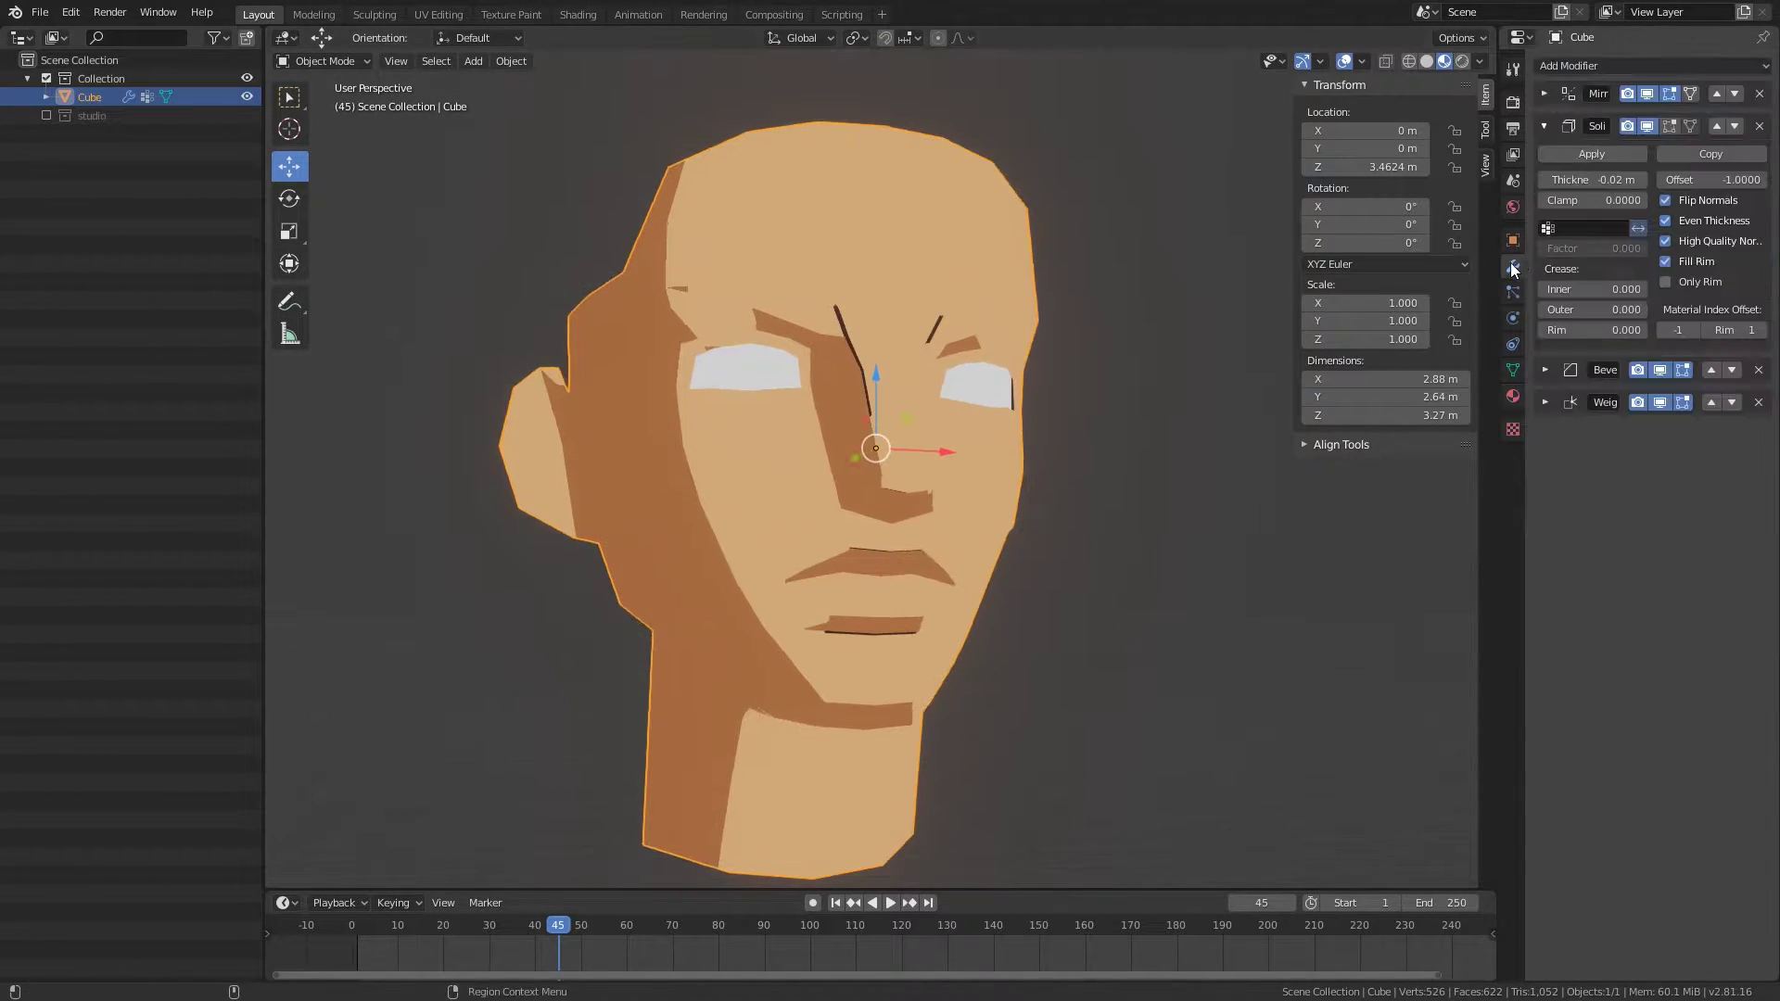
{"action": "left_click_drag", "start_coordinate": [1644, 178], "coordinate": [1624, 178]}
Step: Move the Material slot above white.001 and reselect the ToonShaderV3 slot
{"action": "left_click", "coordinate": [1513, 397]}
{"action": "left_click", "coordinate": [1113, 401]}
{"action": "mouse_move", "coordinate": [1113, 401]}
{"action": "middle_mouse_down"}
{"action": "mouse_move", "coordinate": [1065, 340]}
{"action": "mouse_move", "coordinate": [1024, 426]}
{"action": "mouse_move", "coordinate": [1063, 341]}
{"action": "mouse_move", "coordinate": [1051, 359]}
{"action": "middle_mouse_up"}
{"action": "key", "text": "Tab"}
{"action": "key", "text": "Tab"}
{"action": "left_click", "coordinate": [1051, 359]}
{"action": "left_click", "coordinate": [1584, 126]}
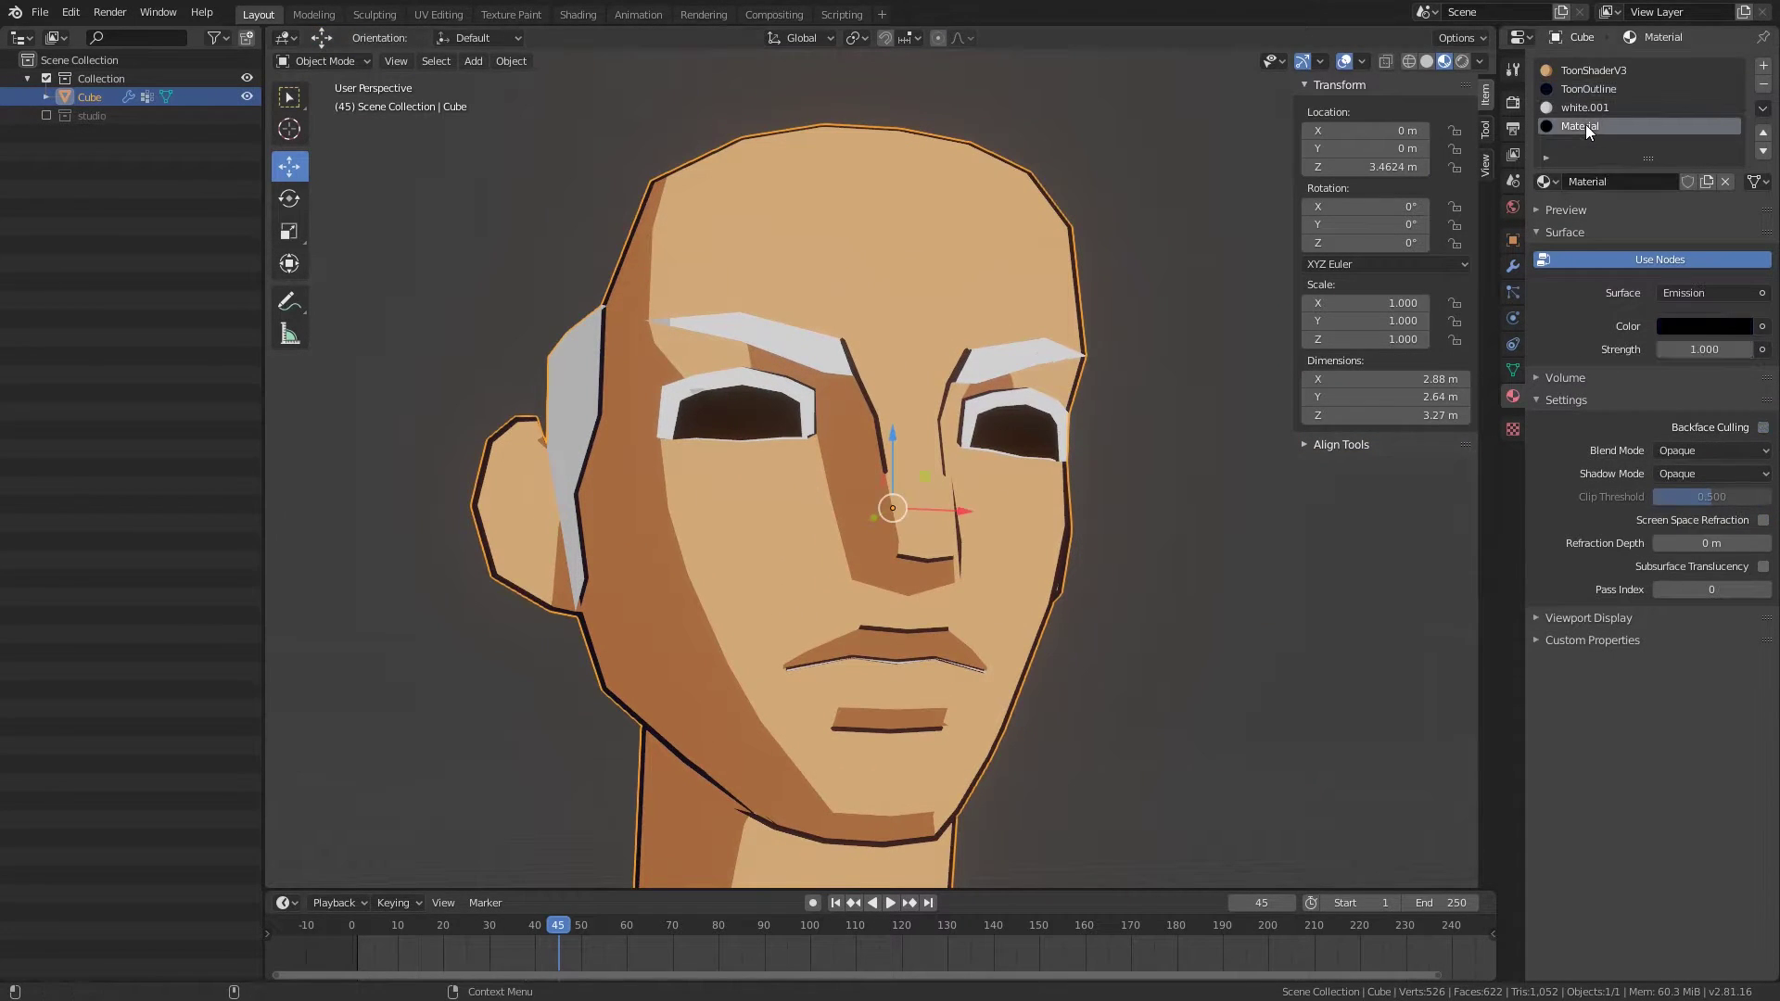
{"action": "left_click", "coordinate": [1764, 134]}
{"action": "mouse_move", "coordinate": [1035, 525]}
{"action": "middle_mouse_down"}
{"action": "mouse_move", "coordinate": [1146, 520]}
{"action": "mouse_move", "coordinate": [1215, 588]}
{"action": "mouse_move", "coordinate": [1213, 498]}
{"action": "middle_mouse_up"}
{"action": "left_click", "coordinate": [1608, 72]}
{"action": "scroll", "coordinate": [1215, 588], "scroll_direction": "up", "scroll_amount": 3}
Step: Select an edge around the eye socket in Edit Mode and check the eyes in solid shading
{"action": "key", "text": "Tab"}
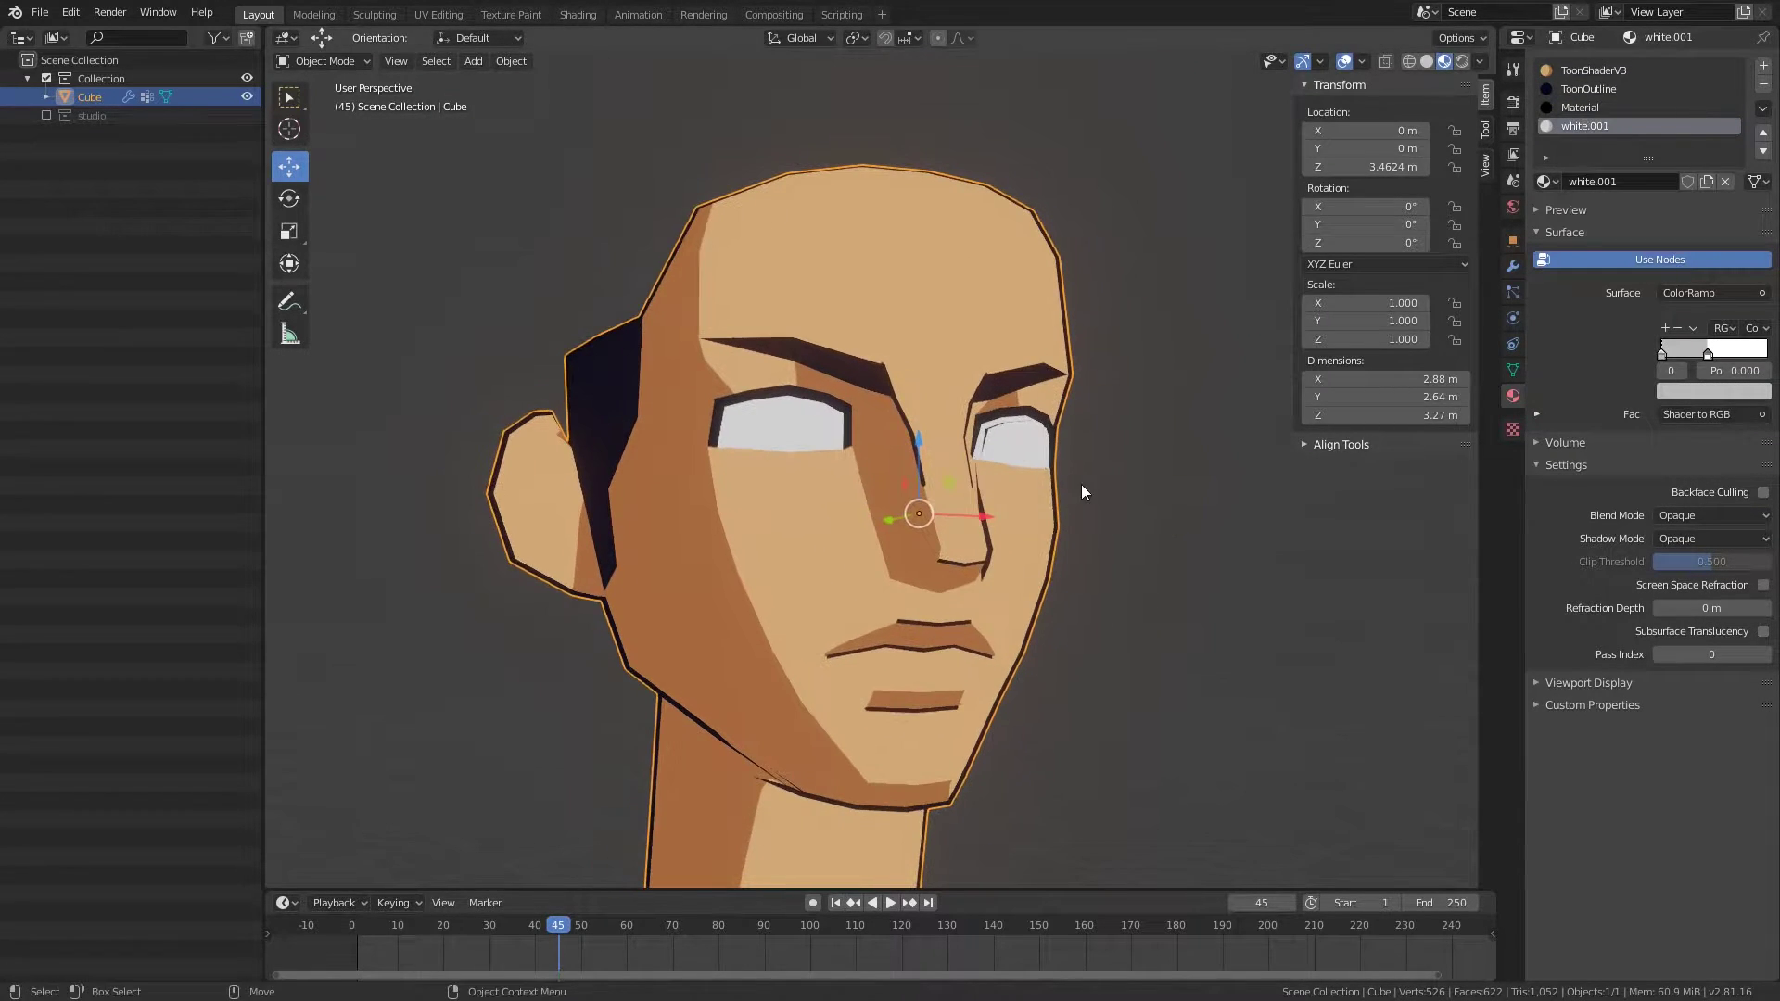
{"action": "mouse_move", "coordinate": [1159, 556]}
{"action": "middle_mouse_down"}
{"action": "mouse_move", "coordinate": [1209, 563]}
{"action": "mouse_move", "coordinate": [1022, 519]}
{"action": "mouse_move", "coordinate": [1148, 541]}
{"action": "mouse_move", "coordinate": [1166, 489]}
{"action": "mouse_move", "coordinate": [880, 448]}
{"action": "middle_mouse_up"}
{"action": "key", "text": "Tab"}
{"action": "key", "text": "Tab"}
{"action": "scroll", "coordinate": [880, 447], "scroll_direction": "up", "scroll_amount": 3}
{"action": "left_click", "coordinate": [882, 386]}
{"action": "key", "text": "shift+z"}
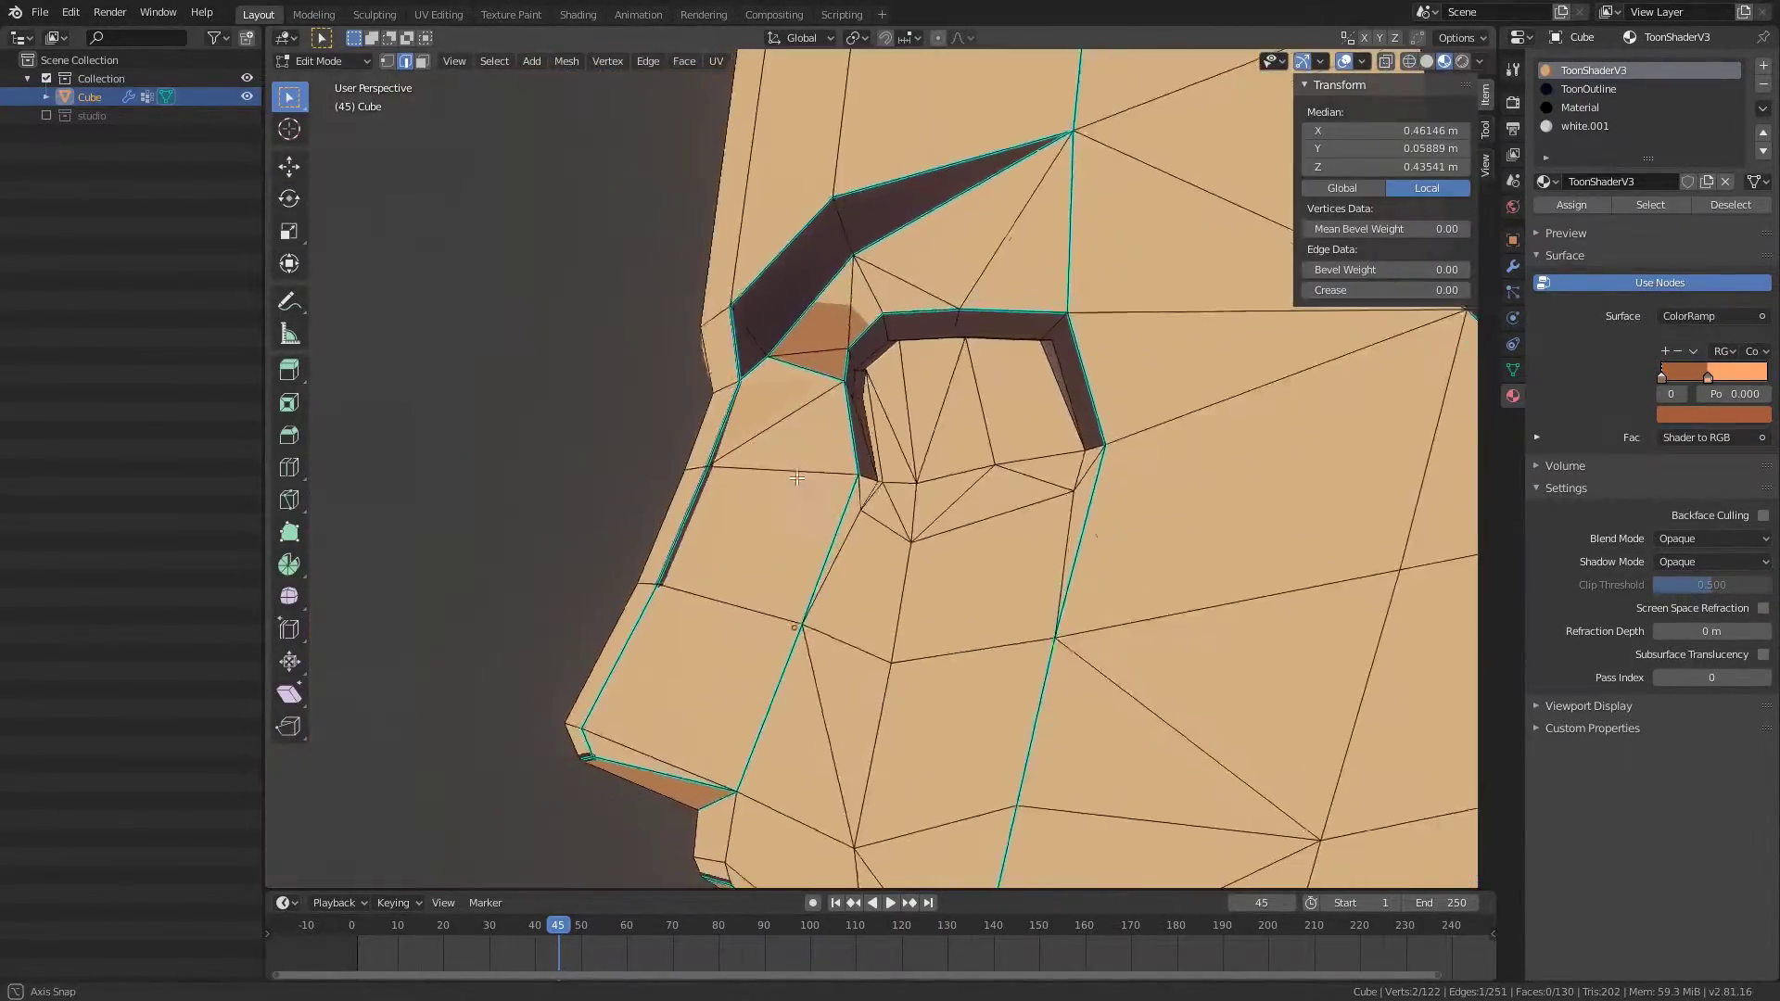
{"action": "scroll", "coordinate": [1140, 469], "scroll_direction": "up", "scroll_amount": 3}
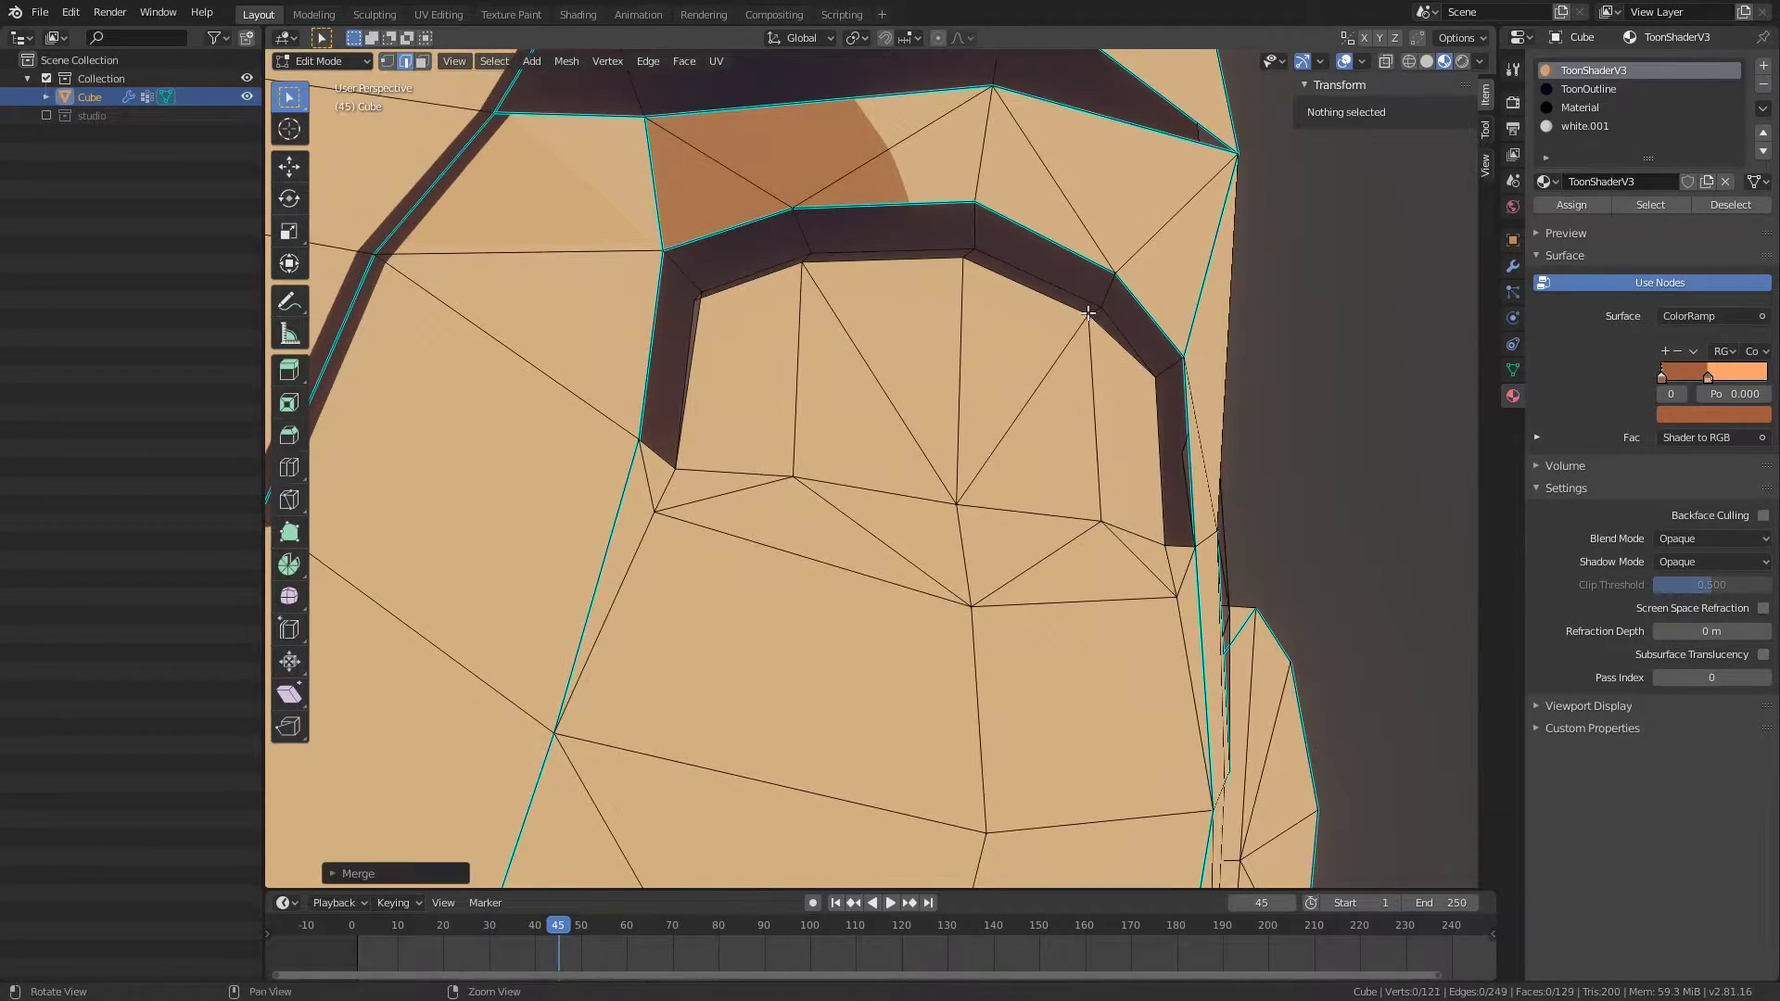
{"action": "scroll", "coordinate": [969, 253], "scroll_direction": "down", "scroll_amount": 3}
{"action": "scroll", "coordinate": [969, 254], "scroll_direction": "down", "scroll_amount": 5}
{"action": "key", "text": "Tab"}
{"action": "middle_click_drag", "start_coordinate": [969, 253], "coordinate": [918, 493]}
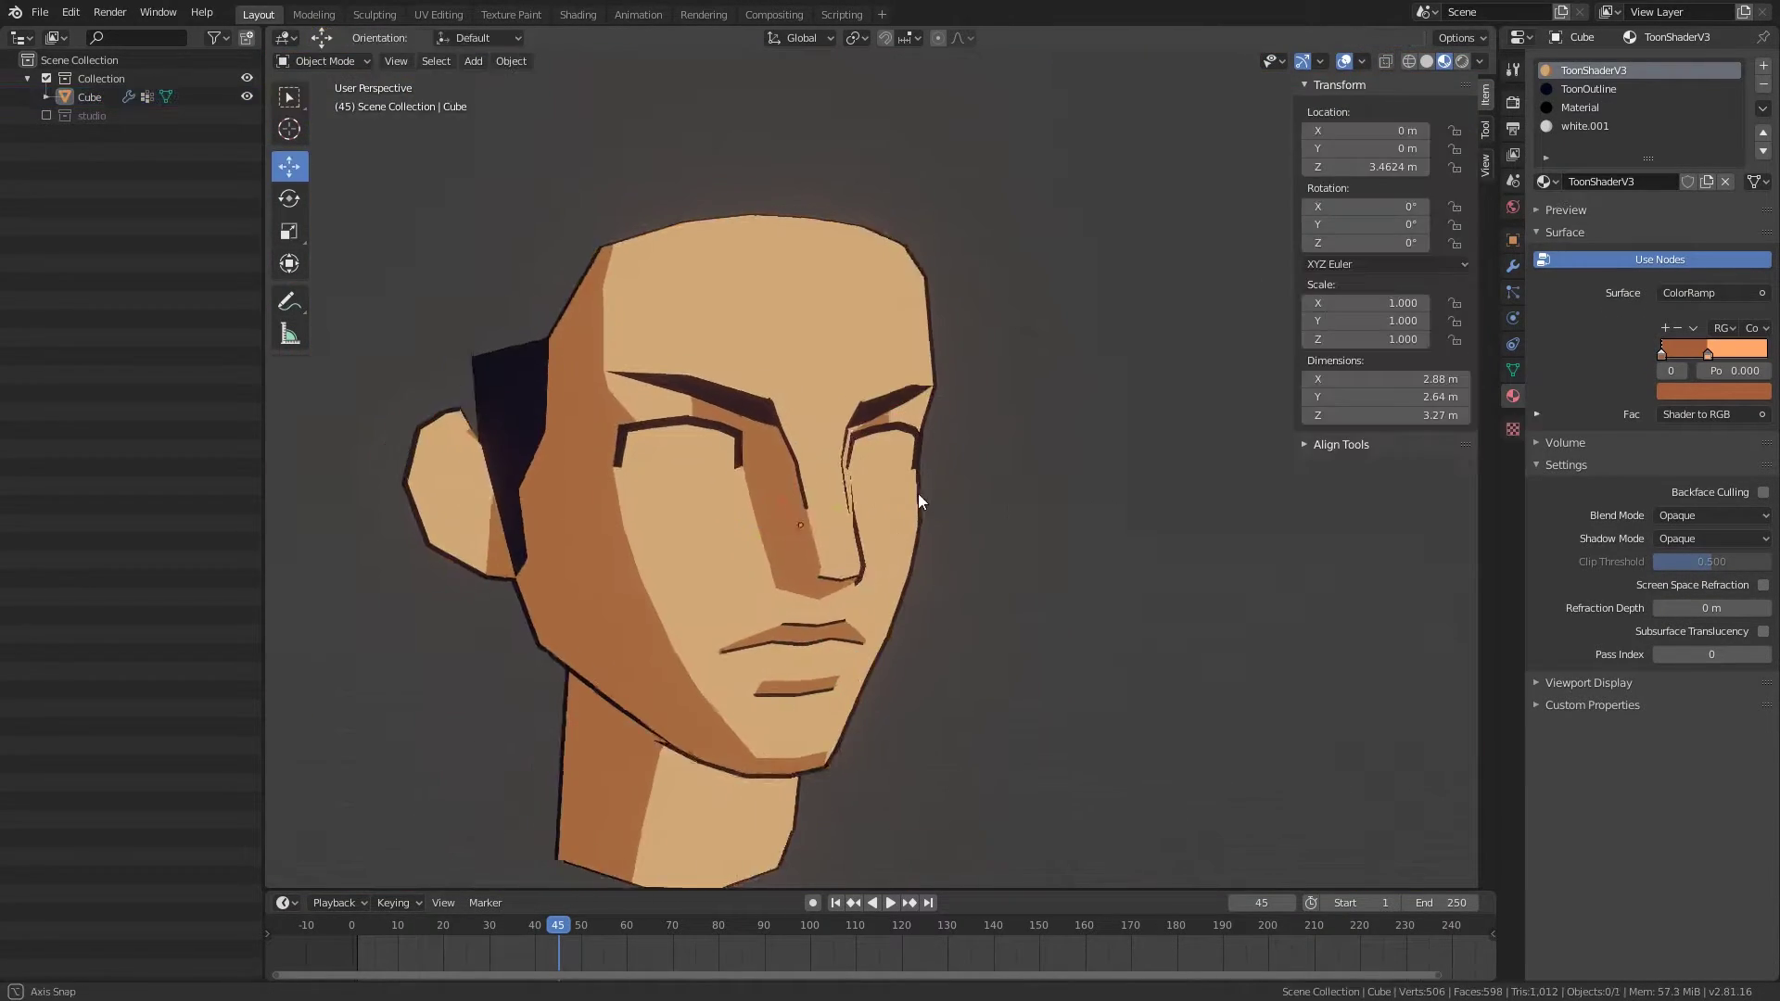
{"action": "scroll", "coordinate": [952, 432], "scroll_direction": "up", "scroll_amount": 6}
Step: Reshape the eye-socket corner vertices, moving one along Z, and reframe the head
{"action": "key", "text": "Tab"}
{"action": "mouse_move", "coordinate": [950, 431]}
{"action": "middle_mouse_down"}
{"action": "mouse_move", "coordinate": [988, 438]}
{"action": "mouse_move", "coordinate": [1013, 386]}
{"action": "middle_mouse_up"}
{"action": "left_click_drag", "start_coordinate": [991, 470], "coordinate": [994, 469]}
{"action": "mouse_move", "coordinate": [1209, 616]}
{"action": "middle_mouse_down"}
{"action": "mouse_move", "coordinate": [992, 469]}
{"action": "mouse_move", "coordinate": [777, 419]}
{"action": "middle_mouse_up"}
{"action": "left_click", "coordinate": [777, 419]}
{"action": "key", "text": "g"}
{"action": "key", "text": "z"}
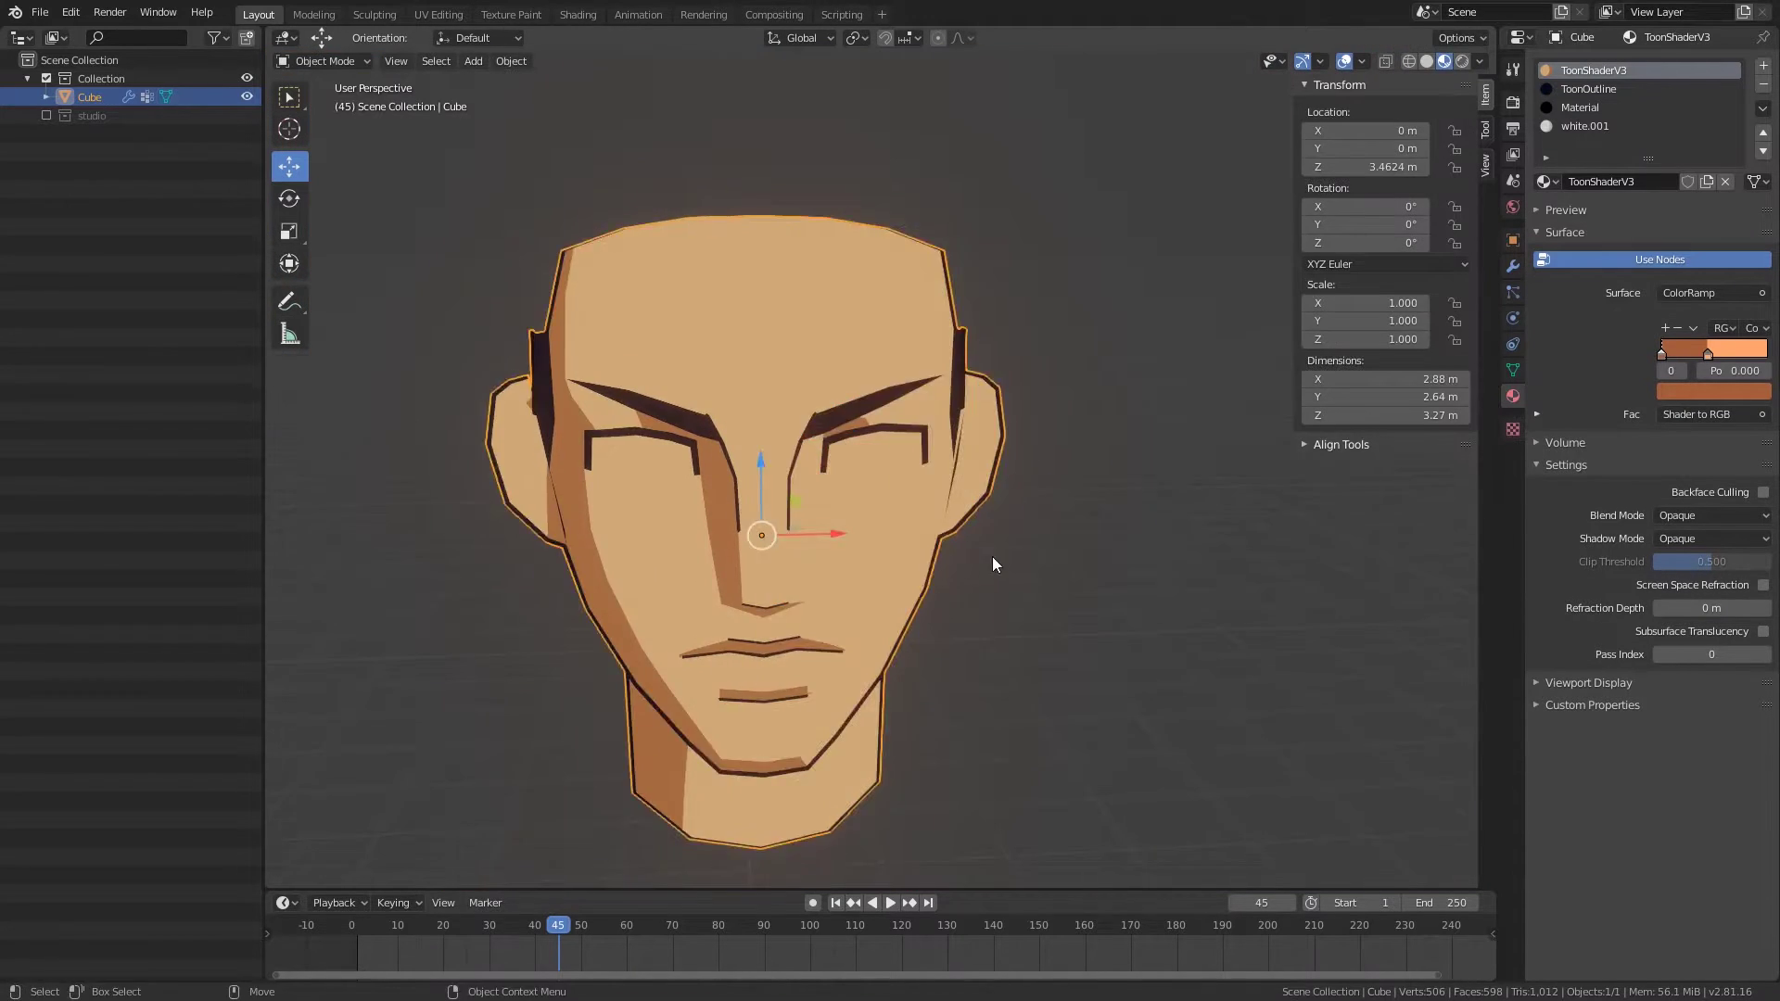
{"action": "left_click", "coordinate": [992, 564]}
{"action": "scroll", "coordinate": [937, 537], "scroll_direction": "down", "scroll_amount": 3}
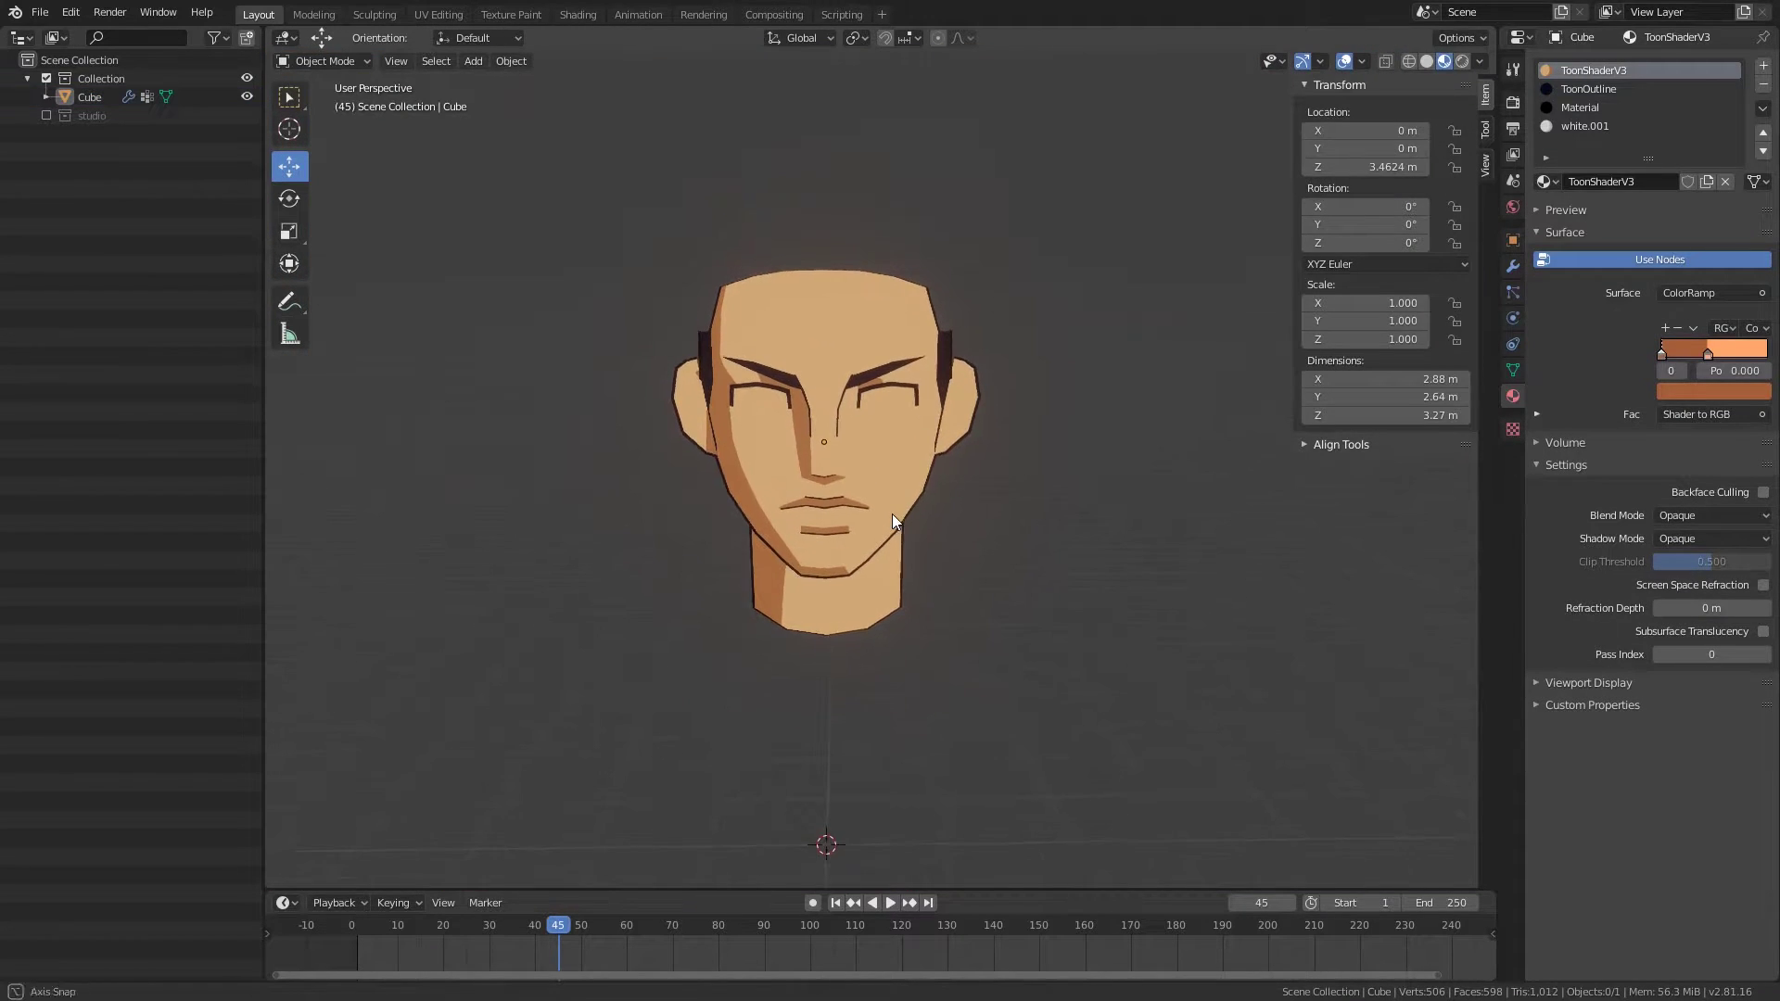
{"action": "scroll", "coordinate": [893, 514], "scroll_direction": "up", "scroll_amount": 4}
{"action": "middle_click_drag", "start_coordinate": [892, 513], "coordinate": [951, 481]}
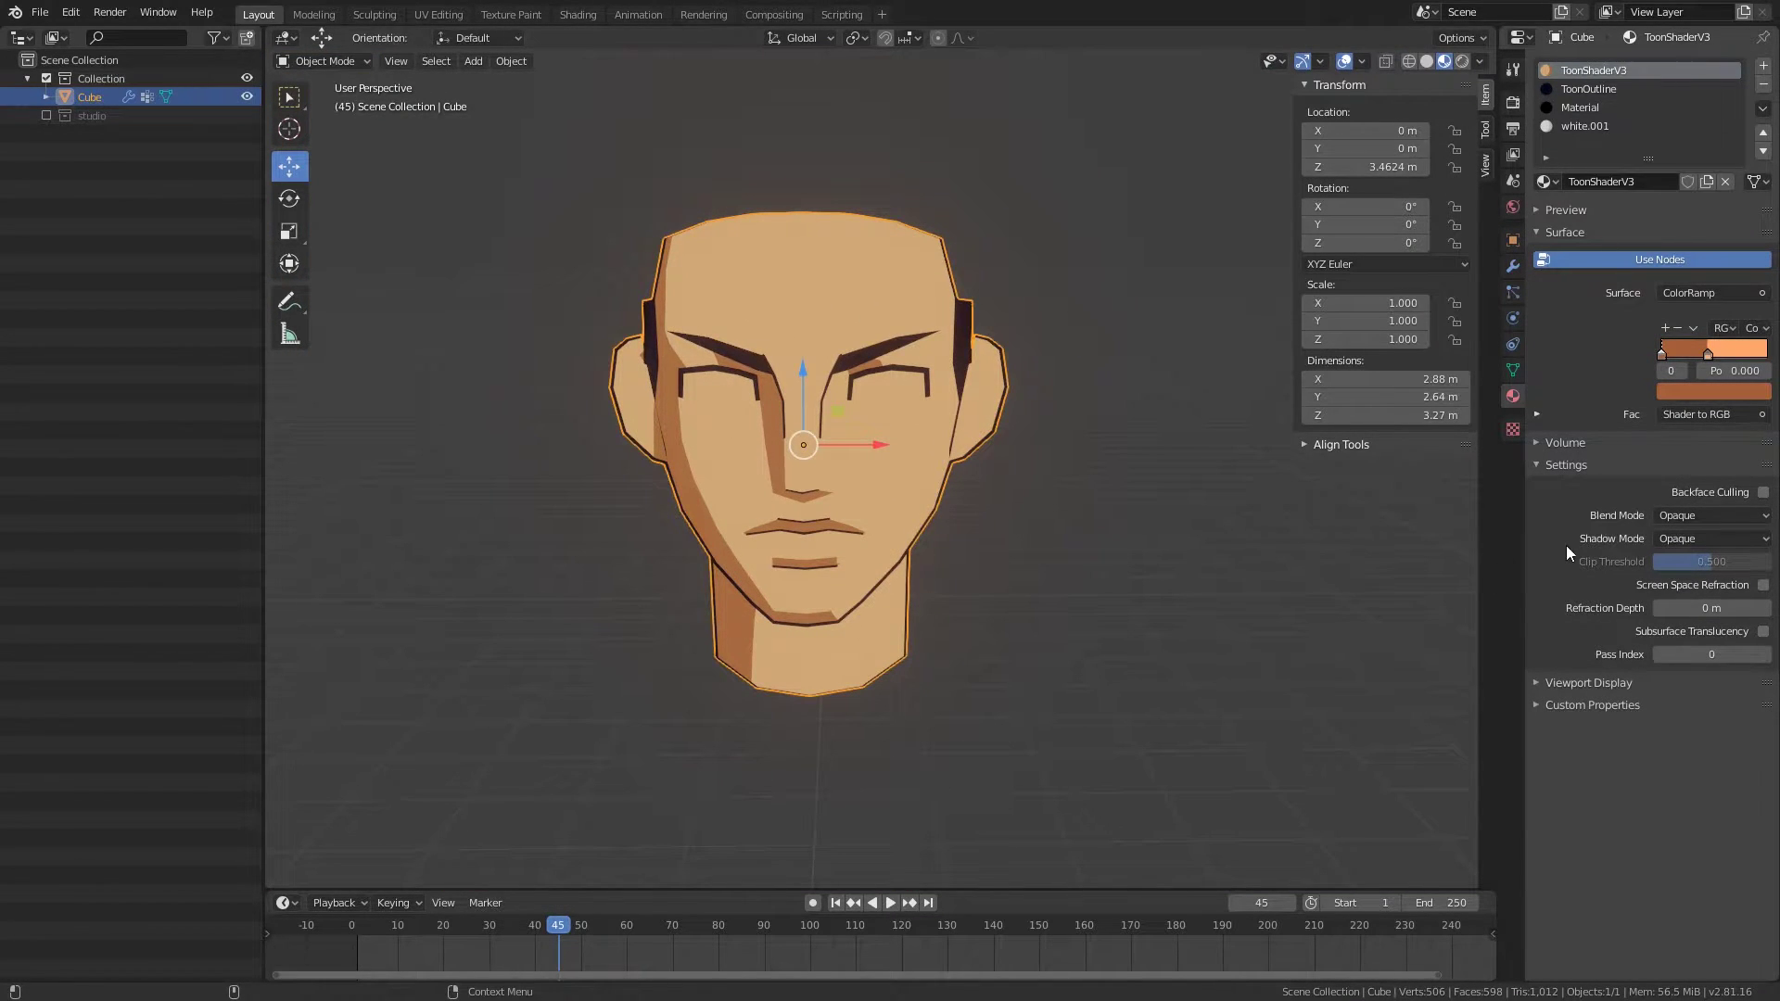
Step: Add a UV sphere for the eyeball in front of the head
{"action": "mouse_move", "coordinate": [937, 649]}
{"action": "middle_mouse_down"}
{"action": "mouse_move", "coordinate": [1096, 625]}
{"action": "mouse_move", "coordinate": [1023, 642]}
{"action": "mouse_move", "coordinate": [999, 403]}
{"action": "mouse_move", "coordinate": [894, 425]}
{"action": "middle_mouse_up"}
{"action": "scroll", "coordinate": [1016, 623], "scroll_direction": "up", "scroll_amount": 5}
{"action": "scroll", "coordinate": [894, 425], "scroll_direction": "down", "scroll_amount": 5}
{"action": "key", "text": "shift+z"}
{"action": "left_click", "coordinate": [1016, 509]}
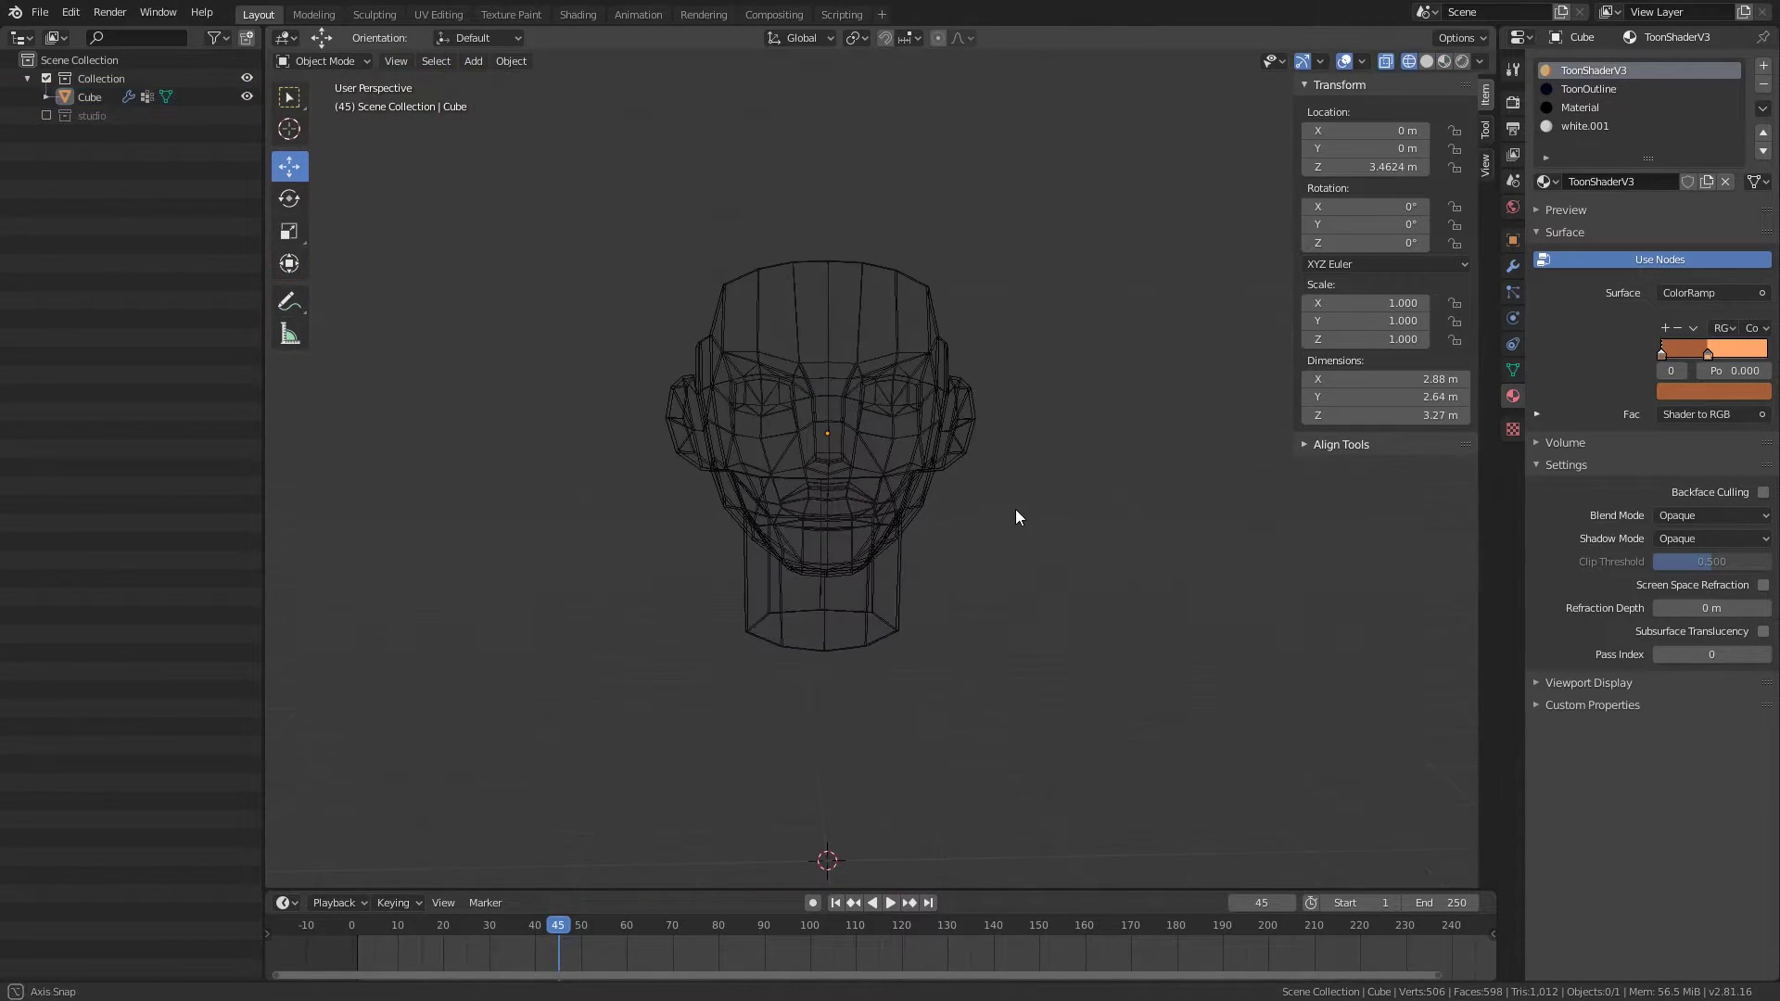
{"action": "key", "text": "shift+a"}
{"action": "key", "text": "Escape"}
{"action": "key", "text": "shift+z"}
{"action": "key", "text": "shift+a"}
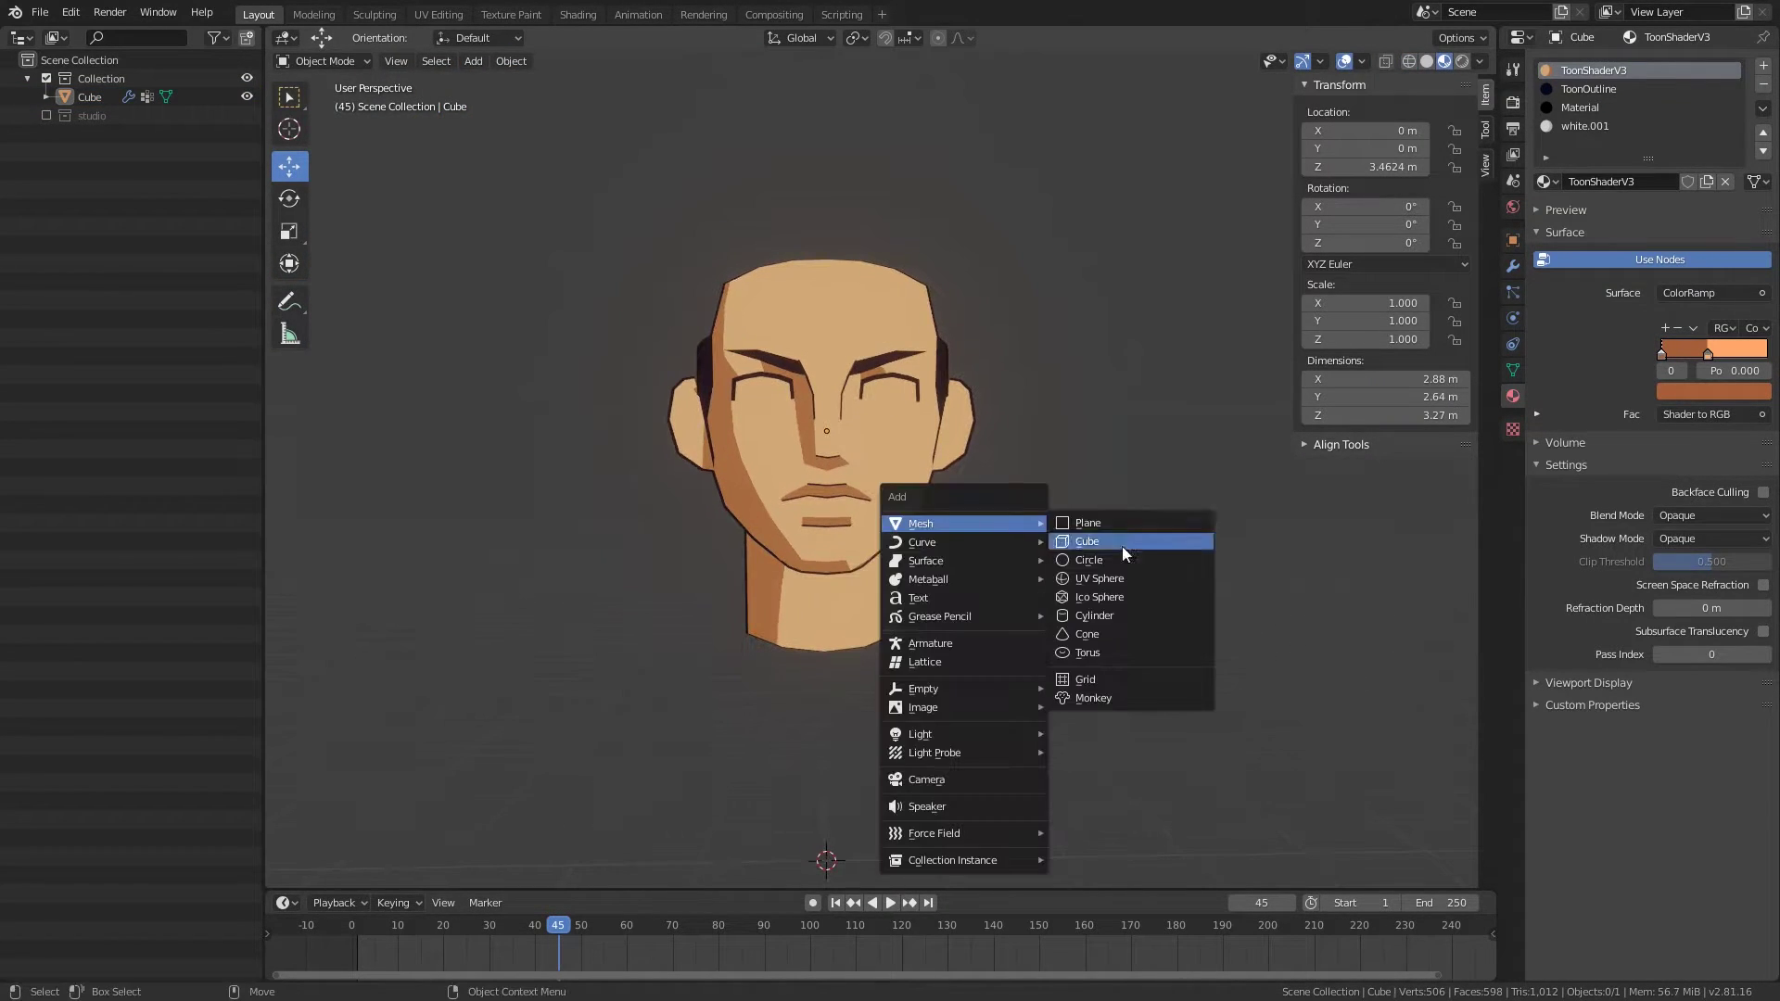
{"action": "left_click", "coordinate": [1125, 564]}
Step: Turn the sphere 15° around Z from top view and seat it in the eye socket
{"action": "middle_click_drag", "start_coordinate": [1126, 564], "coordinate": [872, 637], "text": "alt"}
{"action": "scroll", "coordinate": [872, 442], "scroll_direction": "up", "scroll_amount": 4}
{"action": "key", "text": "shift+z"}
{"action": "key", "text": "r"}
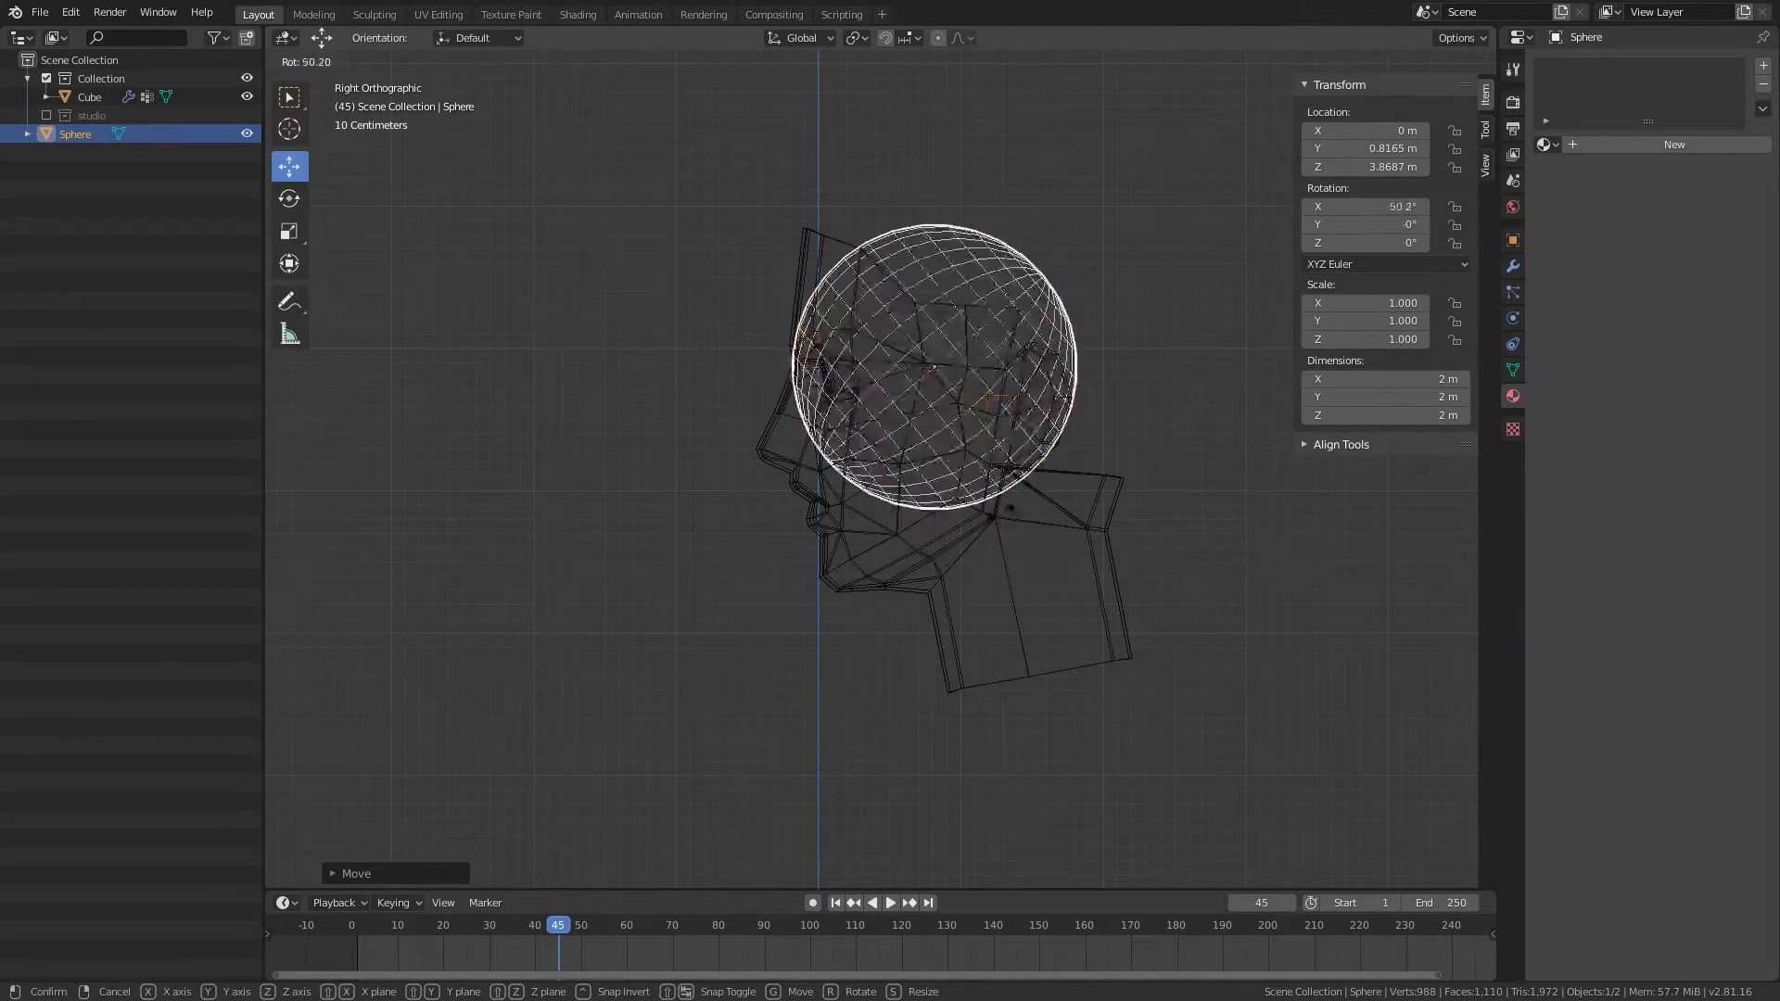
{"action": "key", "text": "Escape"}
{"action": "key", "text": "Tab"}
{"action": "key", "text": "Tab"}
{"action": "key", "text": "KP_1"}
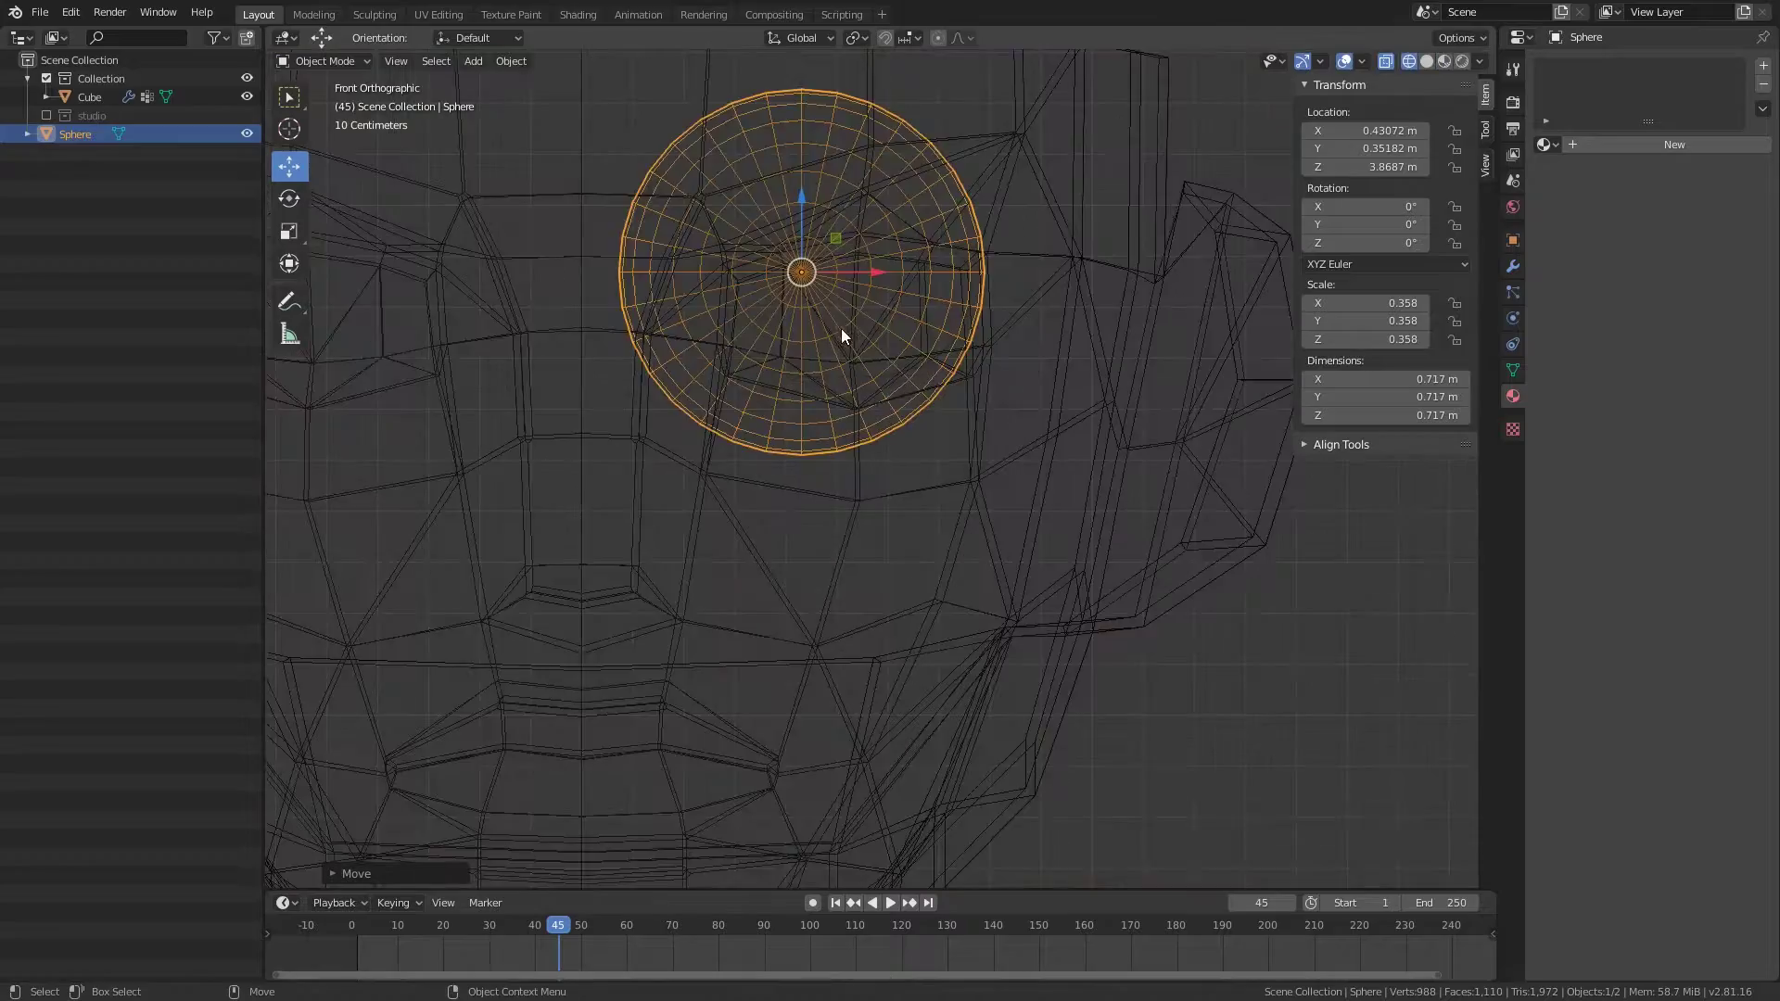
{"action": "key", "text": "KP_7"}
{"action": "key", "text": "r"}
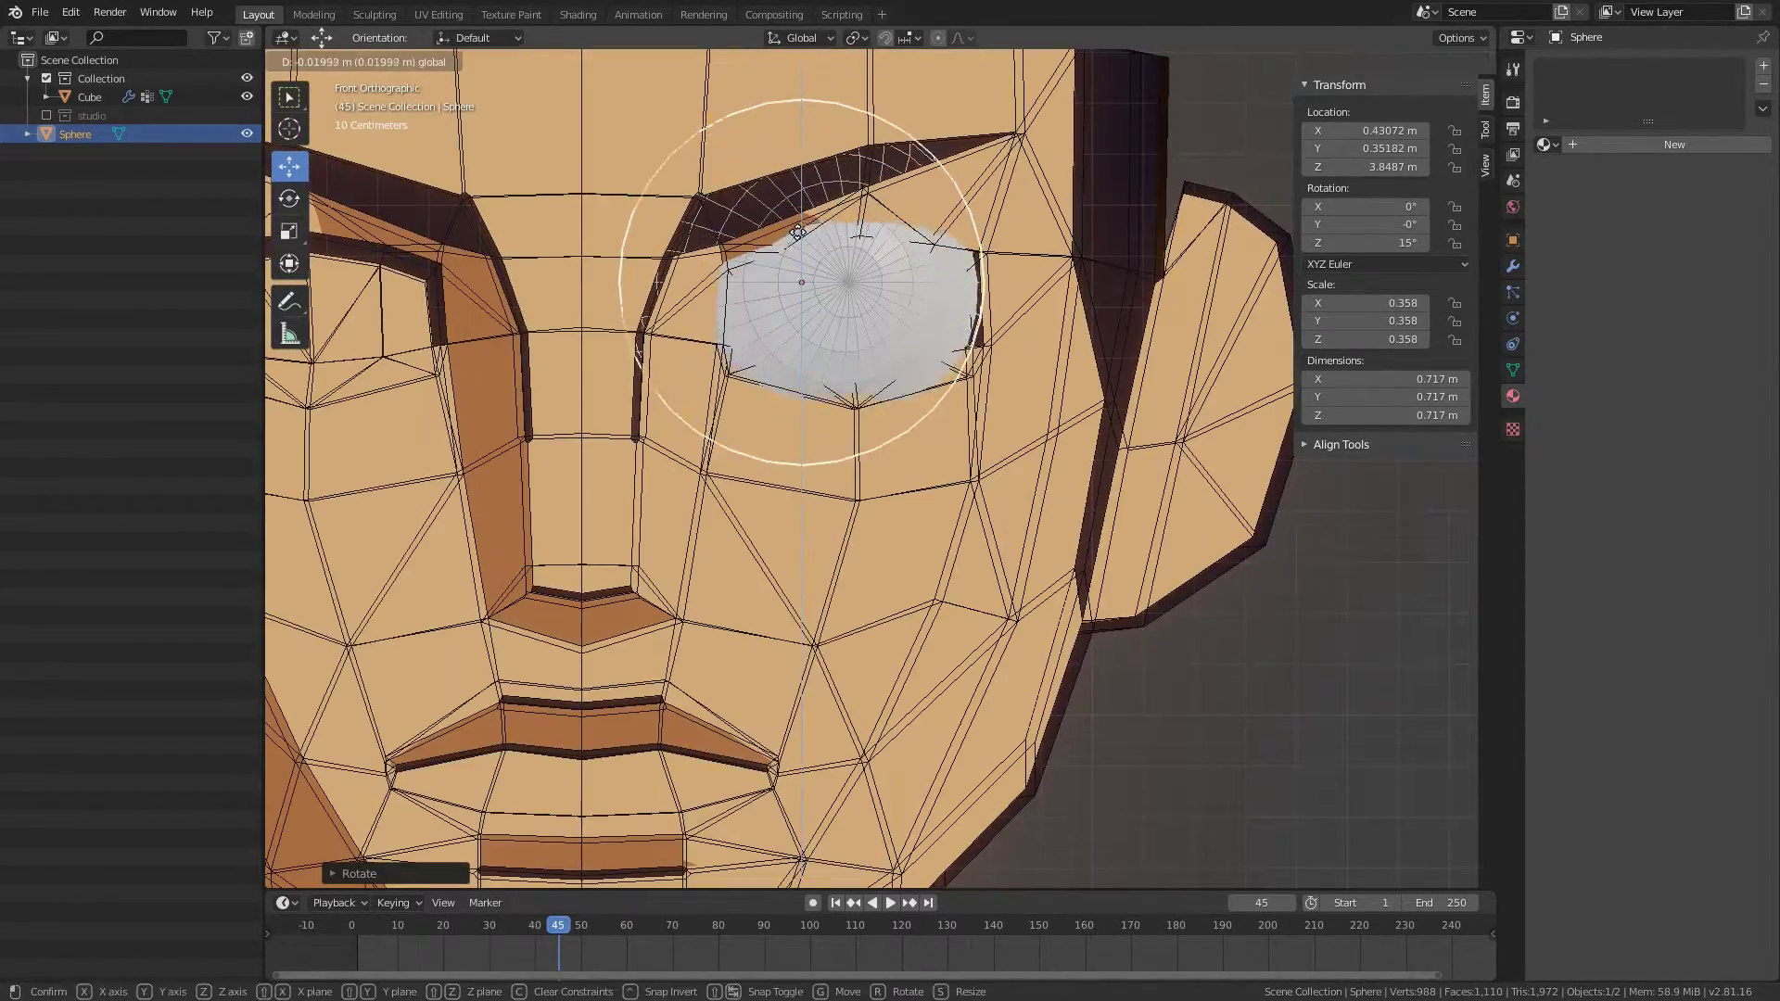
{"action": "middle_click_drag", "start_coordinate": [862, 334], "coordinate": [872, 397]}
{"action": "key", "text": "KP_1"}
{"action": "key", "text": "g"}
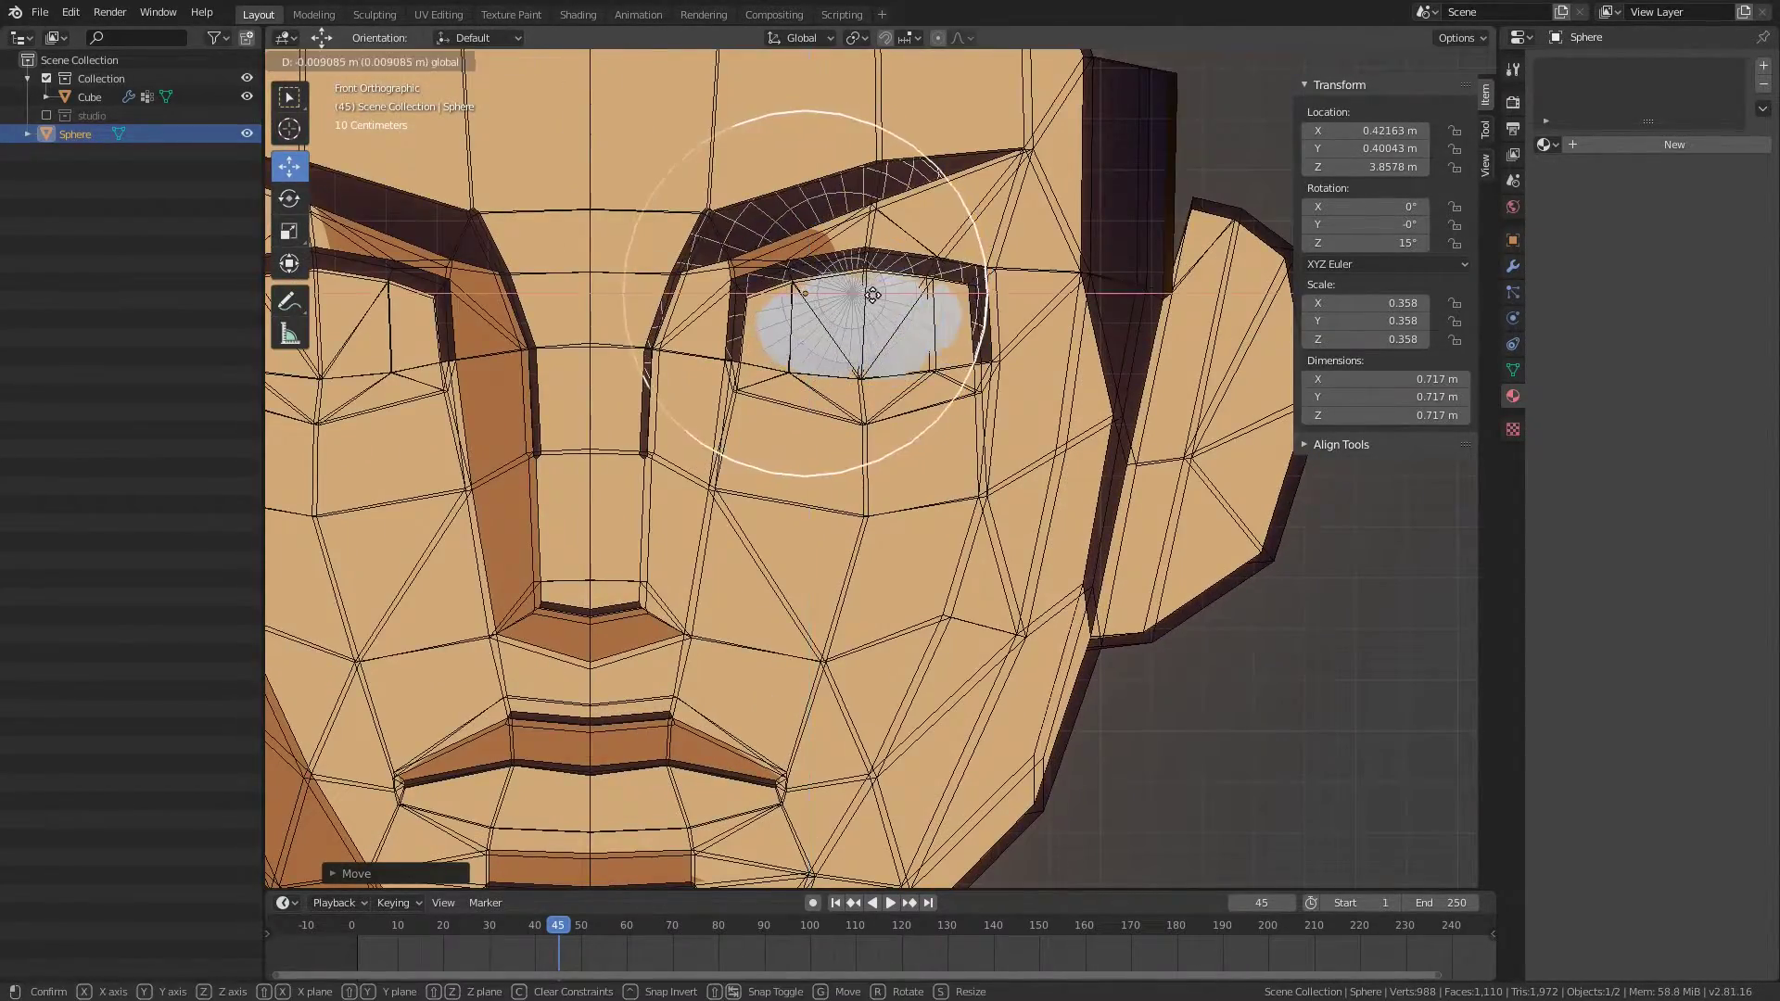
{"action": "left_click", "coordinate": [873, 295]}
Step: Delete the head face that covers the eyeball in Edit Mode
{"action": "scroll", "coordinate": [998, 458], "scroll_direction": "down", "scroll_amount": 3}
{"action": "middle_click_drag", "start_coordinate": [998, 458], "coordinate": [957, 437]}
{"action": "left_click", "coordinate": [898, 317]}
{"action": "key", "text": "Tab"}
{"action": "left_click", "coordinate": [809, 348]}
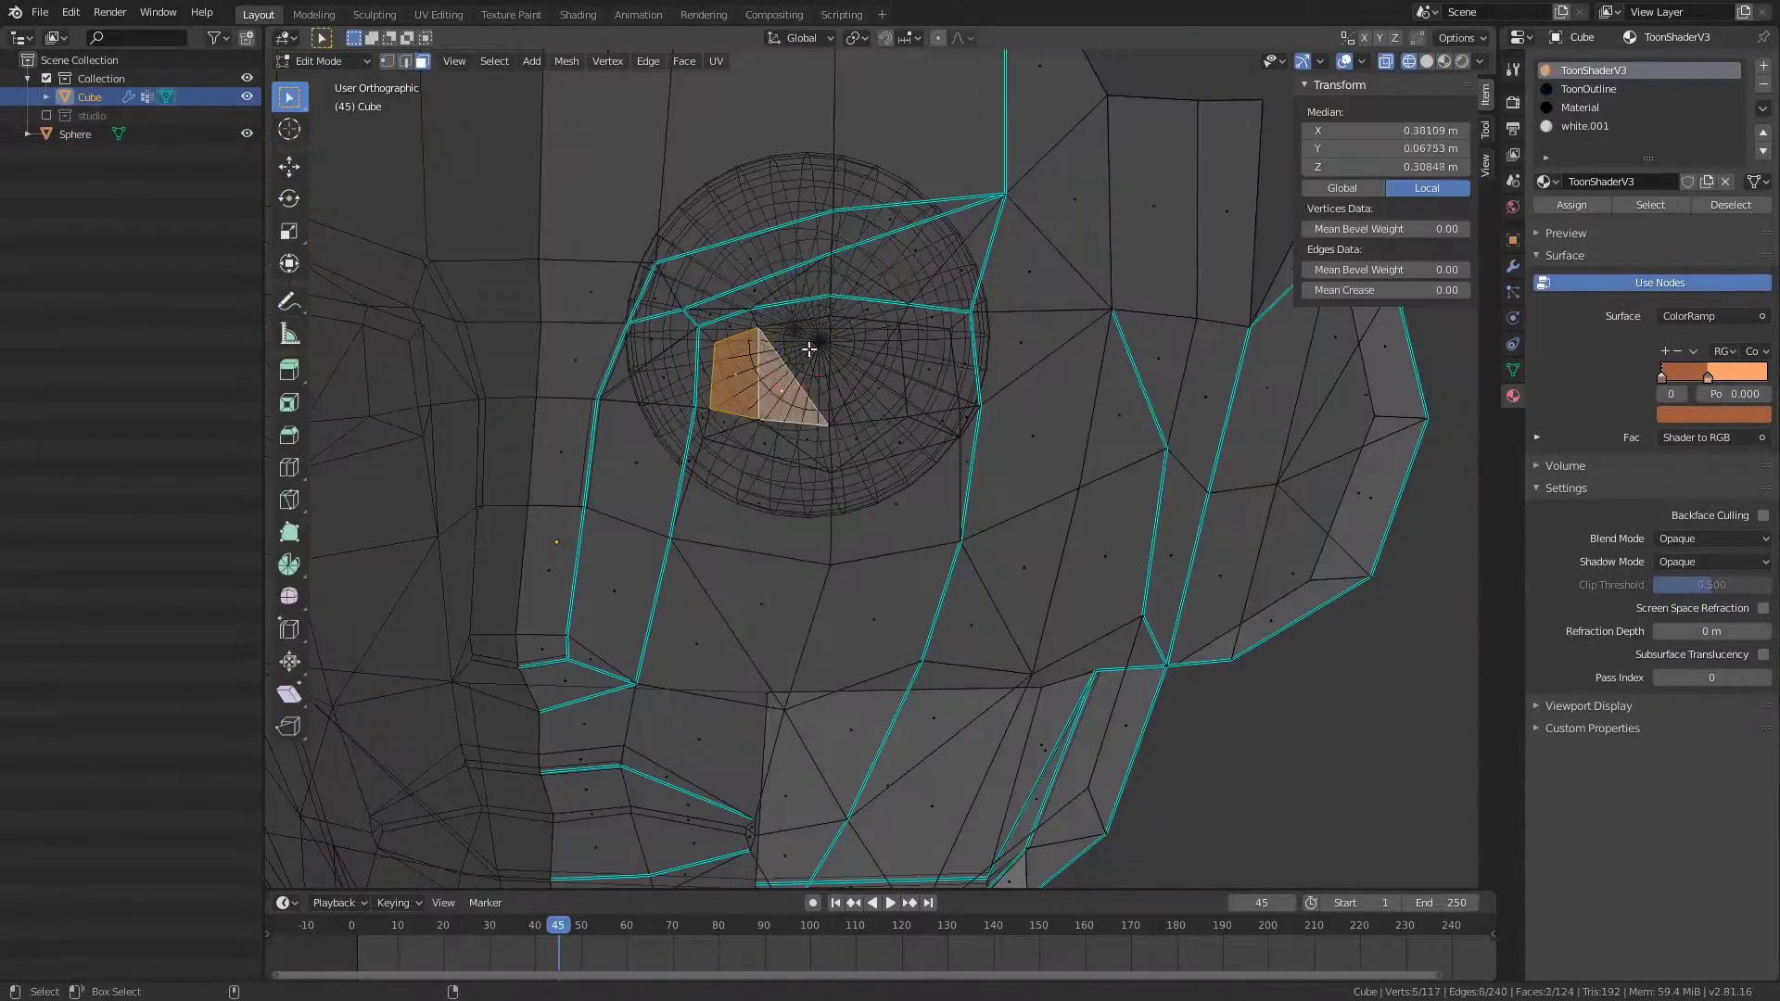
{"action": "left_click", "coordinate": [868, 278]}
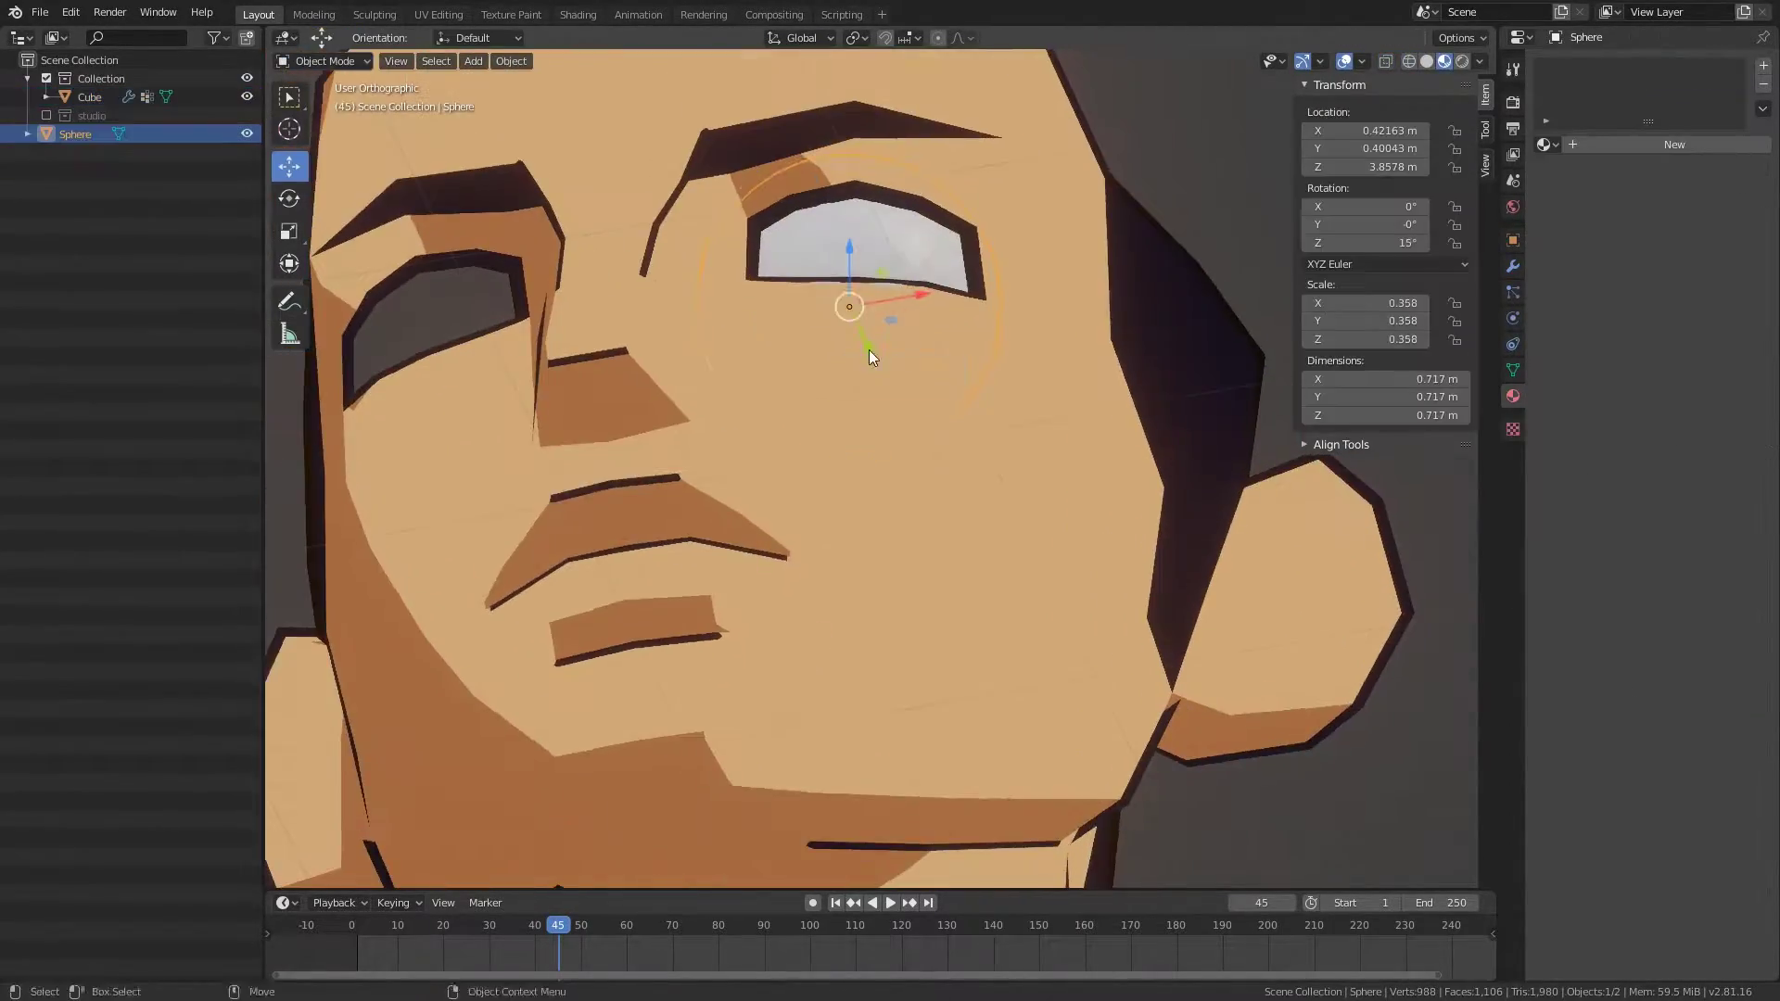
Step: Return to a straight front view and reselect the eyeball sphere
{"action": "mouse_move", "coordinate": [892, 242]}
{"action": "middle_mouse_down"}
{"action": "mouse_move", "coordinate": [793, 497]}
{"action": "mouse_move", "coordinate": [956, 426]}
{"action": "middle_mouse_up"}
{"action": "key", "text": "alt+a"}
{"action": "key", "text": "KP_1"}
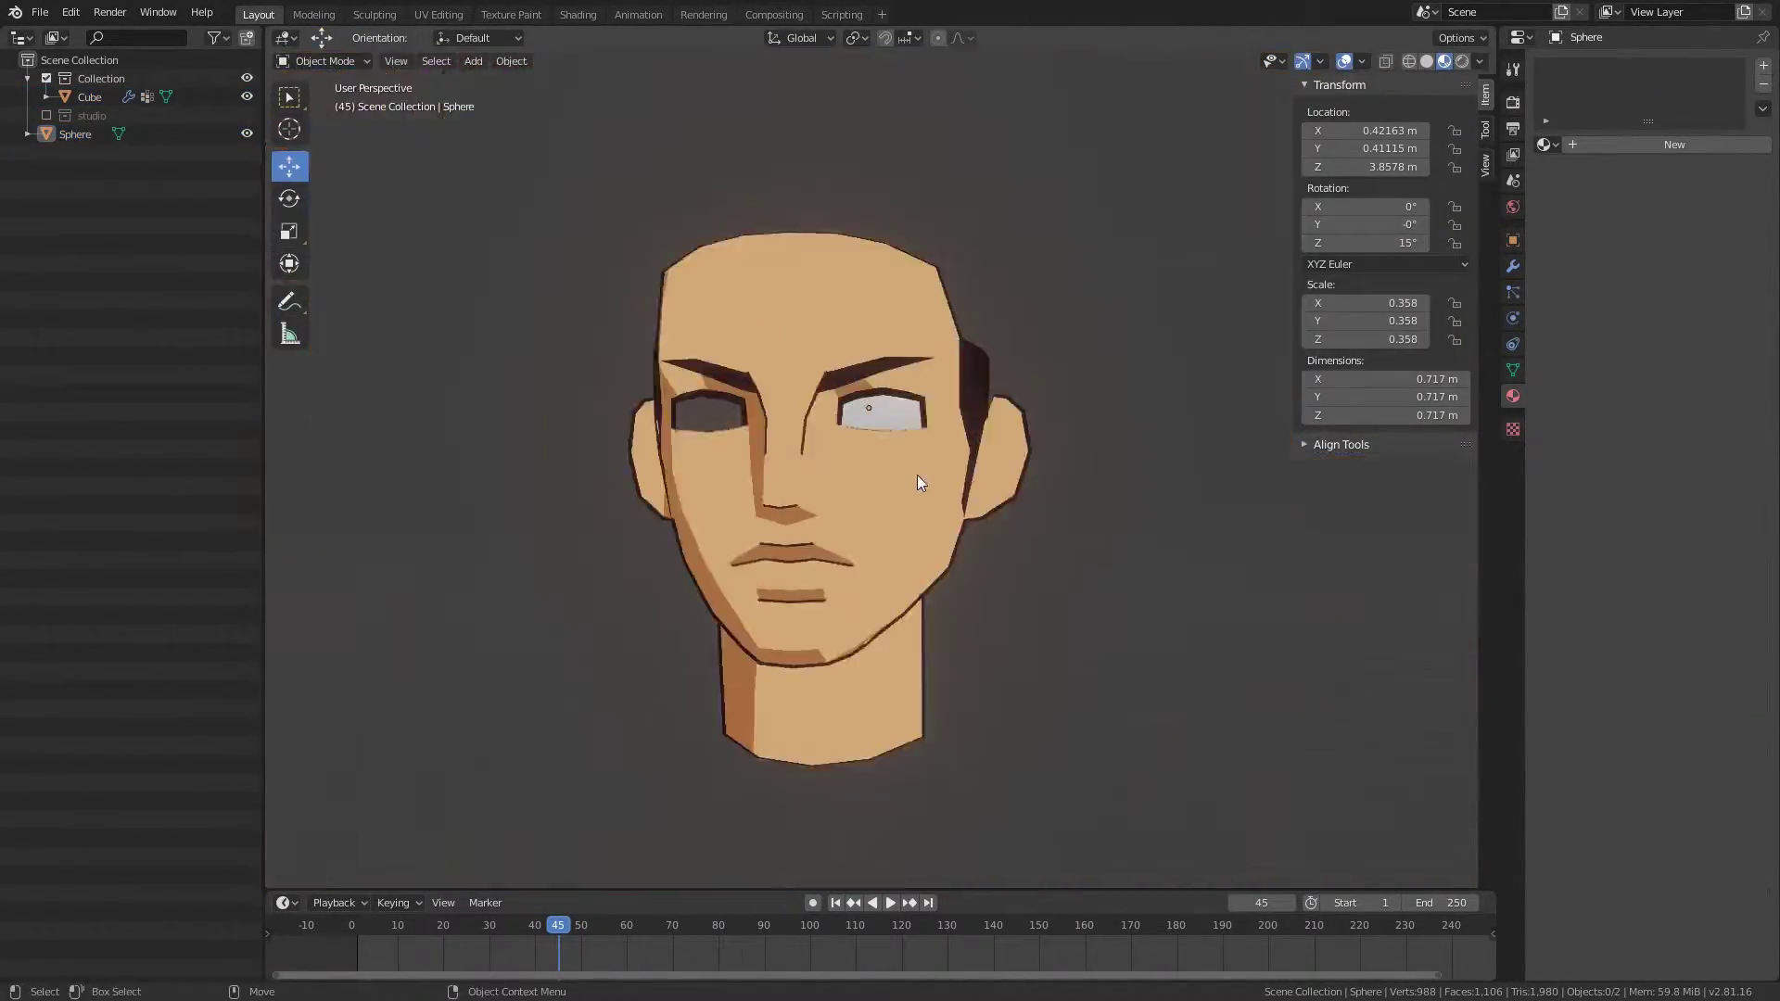
{"action": "scroll", "coordinate": [916, 474], "scroll_direction": "up", "scroll_amount": 4}
{"action": "left_click", "coordinate": [905, 445]}
{"action": "scroll", "coordinate": [905, 445], "scroll_direction": "down", "scroll_amount": 1}
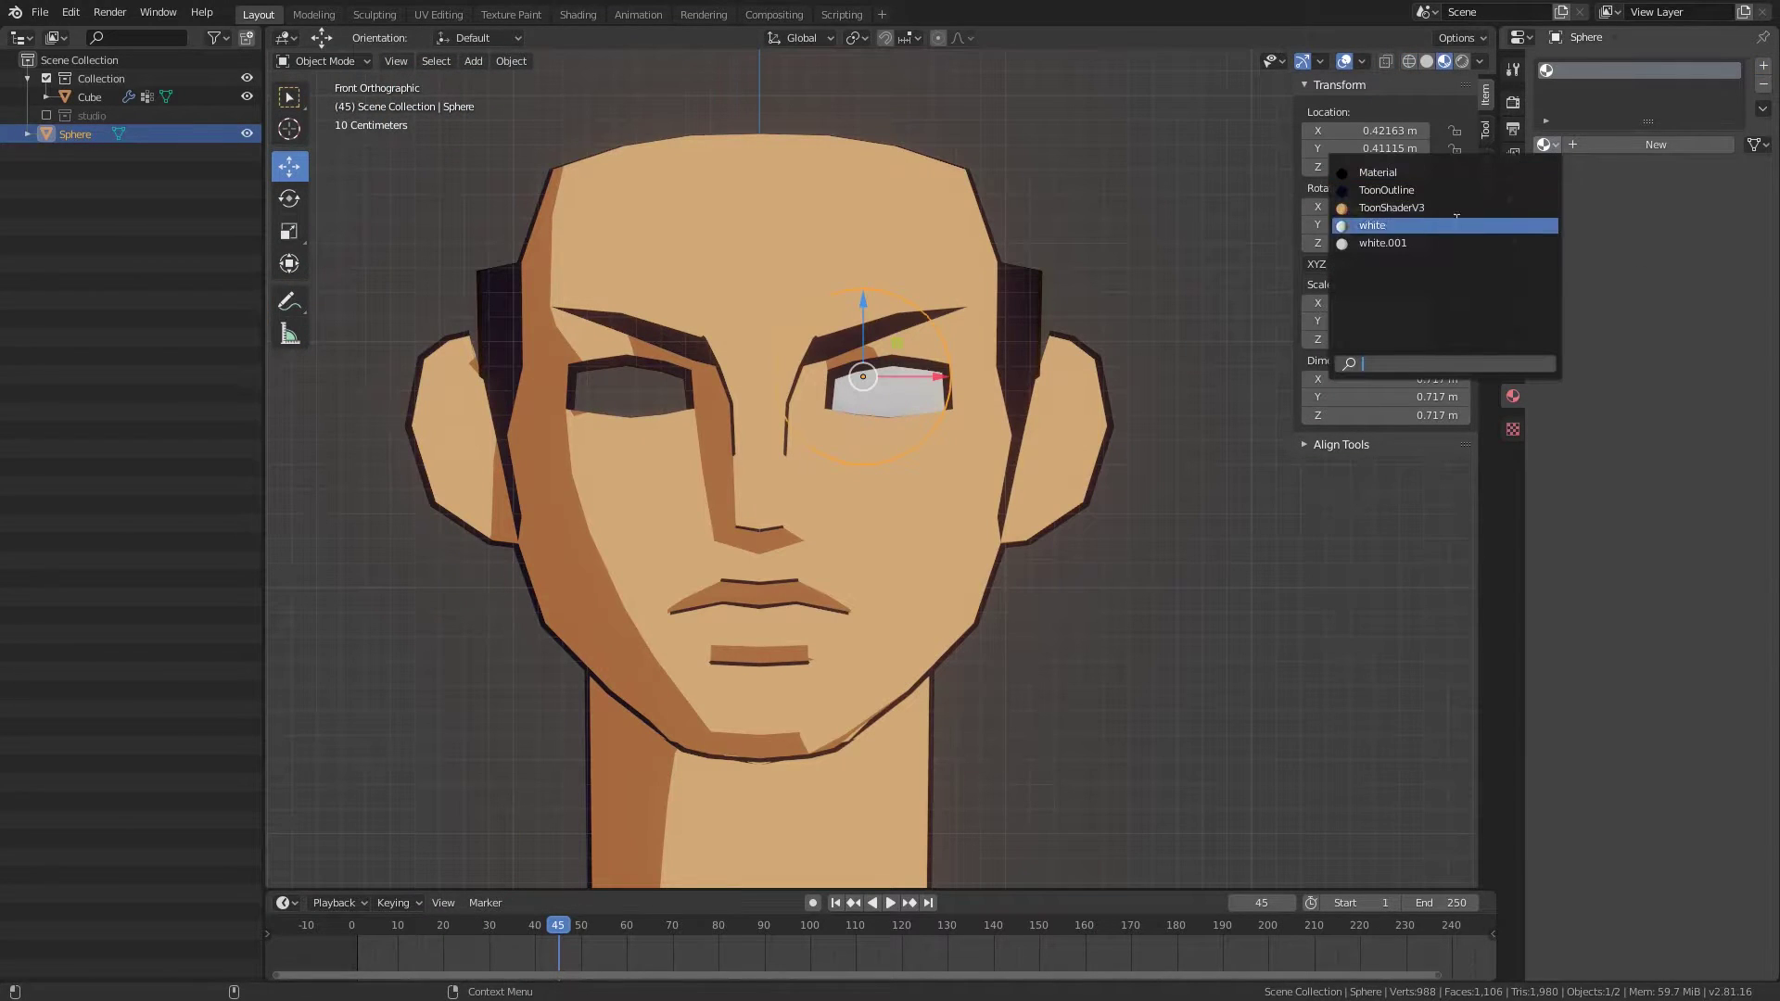
Step: Give the eyeball the white.001 material and a second ToonOutline material slot
{"action": "left_click", "coordinate": [1447, 243]}
{"action": "mouse_move", "coordinate": [1113, 435]}
{"action": "middle_mouse_down"}
{"action": "mouse_move", "coordinate": [1007, 445]}
{"action": "mouse_move", "coordinate": [1111, 489]}
{"action": "middle_mouse_up"}
{"action": "left_click", "coordinate": [1764, 65]}
{"action": "left_click", "coordinate": [1544, 182]}
{"action": "left_click", "coordinate": [1386, 227]}
Step: Add a Solidify modifier with material and rim offsets of 1 and flipped normals
{"action": "key", "text": "alt+a"}
{"action": "left_click", "coordinate": [1513, 347]}
{"action": "left_click", "coordinate": [1514, 266]}
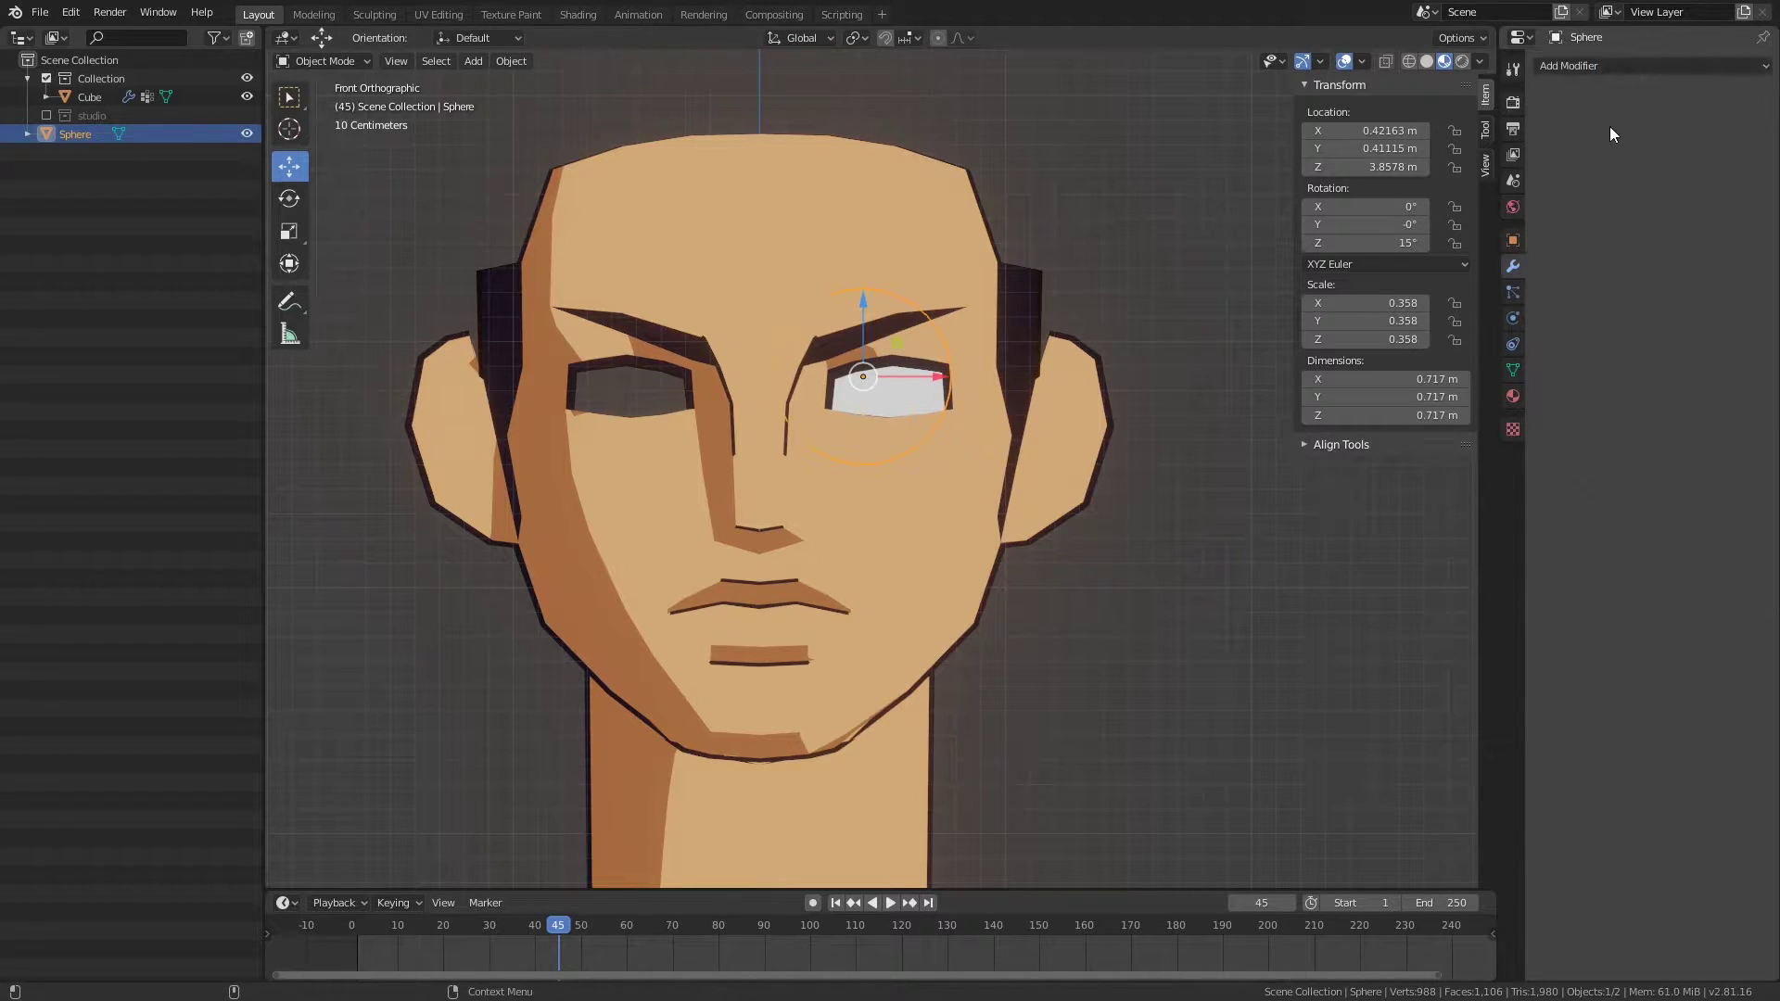
{"action": "left_click", "coordinate": [1651, 65]}
{"action": "left_click", "coordinate": [1399, 352]}
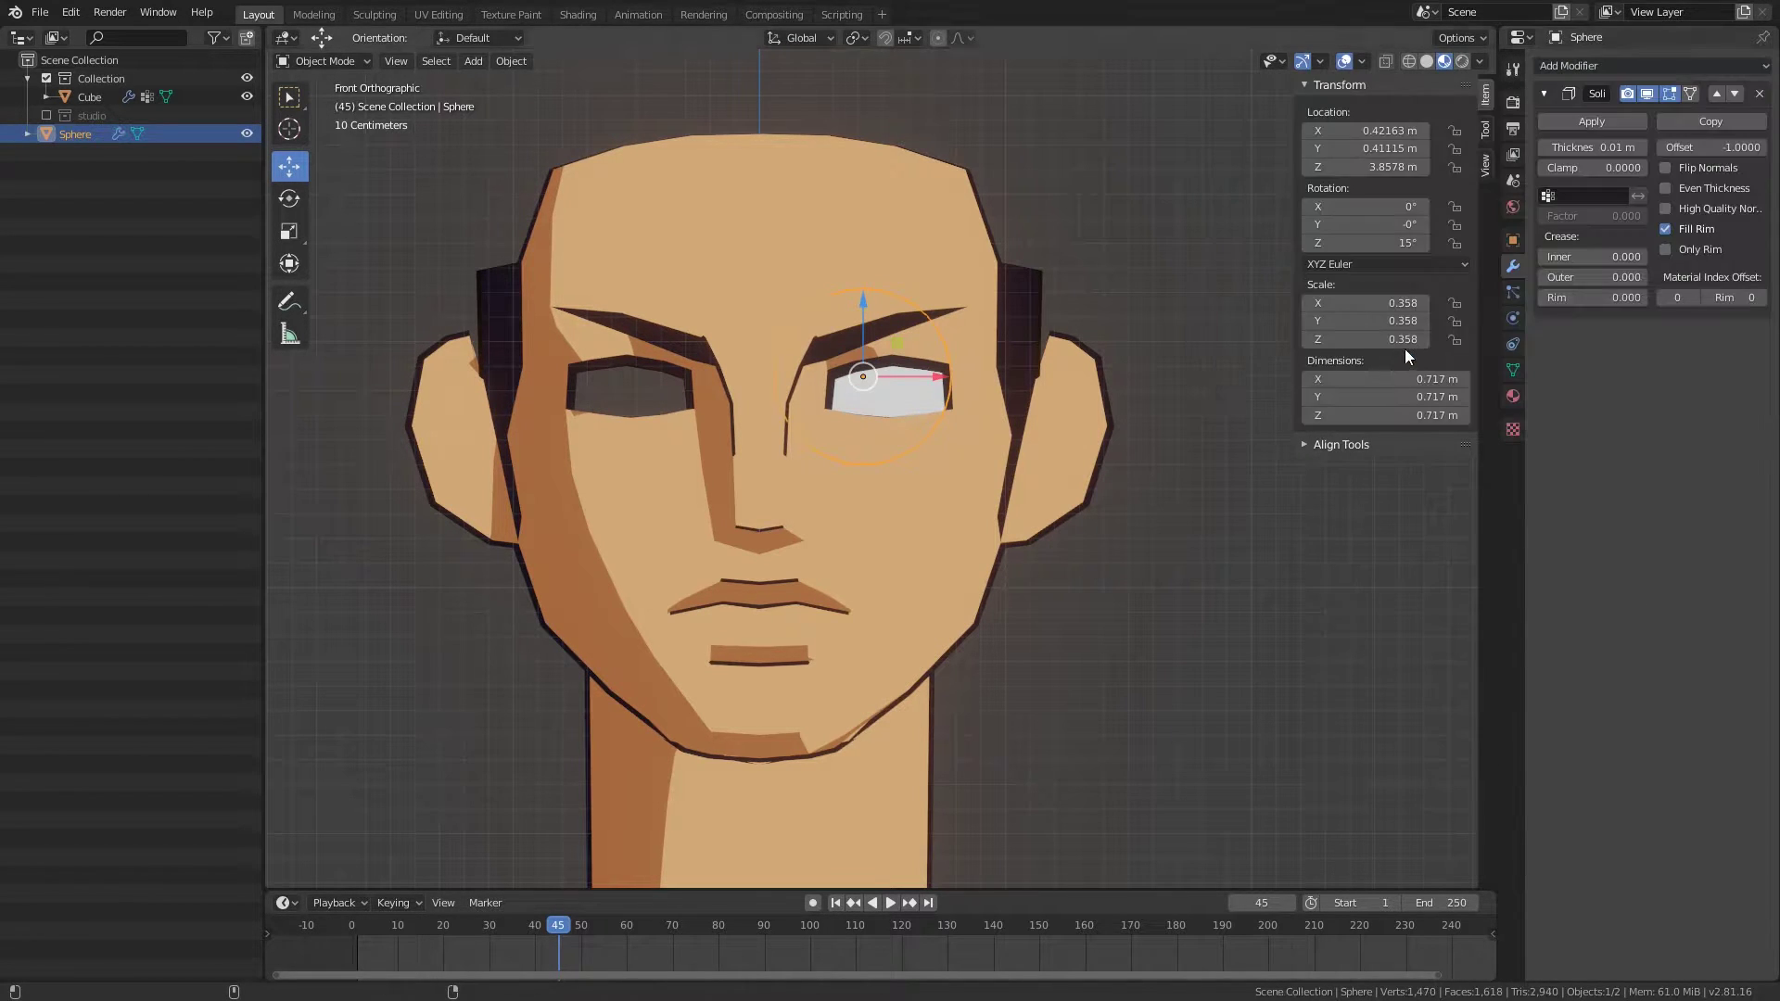
{"action": "middle_click_drag", "start_coordinate": [1037, 469], "coordinate": [1159, 464]}
{"action": "left_click", "coordinate": [1695, 296]}
{"action": "left_click", "coordinate": [1760, 297]}
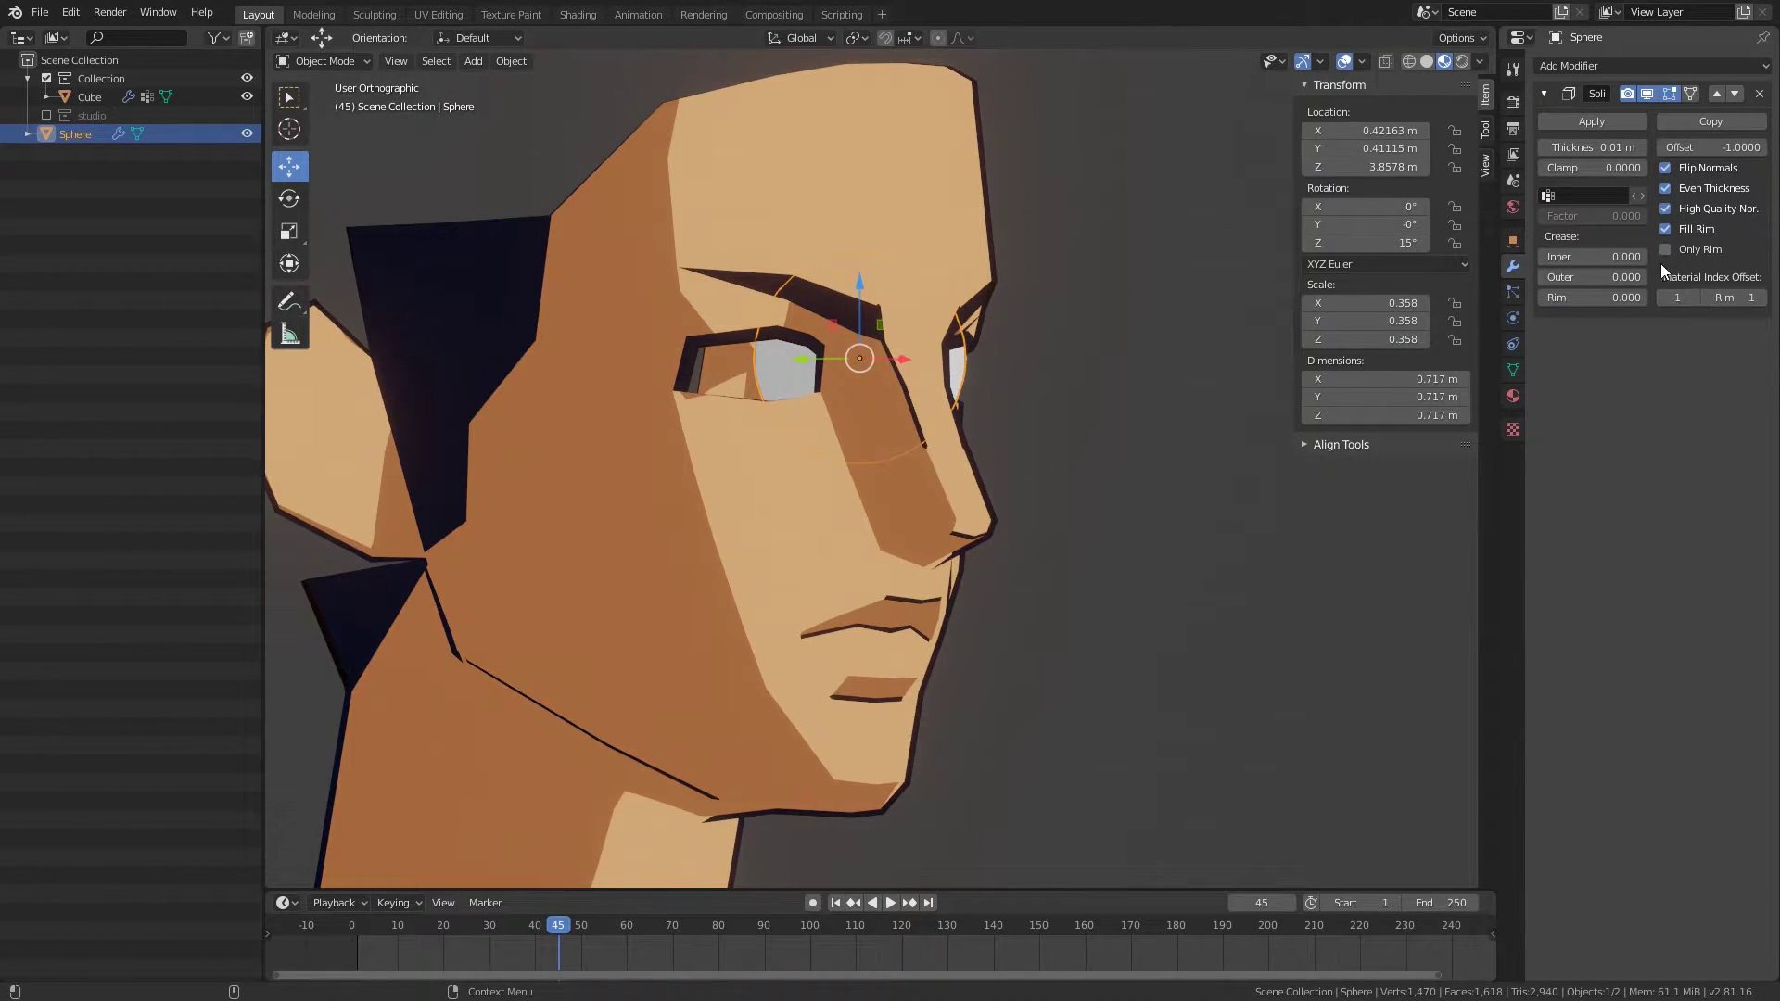
{"action": "left_click", "coordinate": [1545, 147]}
Step: Check the outline with the eyeball deselected and enable Even Thickness on the Solidify
{"action": "mouse_move", "coordinate": [959, 378]}
{"action": "middle_mouse_down"}
{"action": "mouse_move", "coordinate": [1078, 453]}
{"action": "mouse_move", "coordinate": [738, 409]}
{"action": "mouse_move", "coordinate": [994, 464]}
{"action": "middle_mouse_up"}
{"action": "scroll", "coordinate": [1059, 415], "scroll_direction": "up", "scroll_amount": 2}
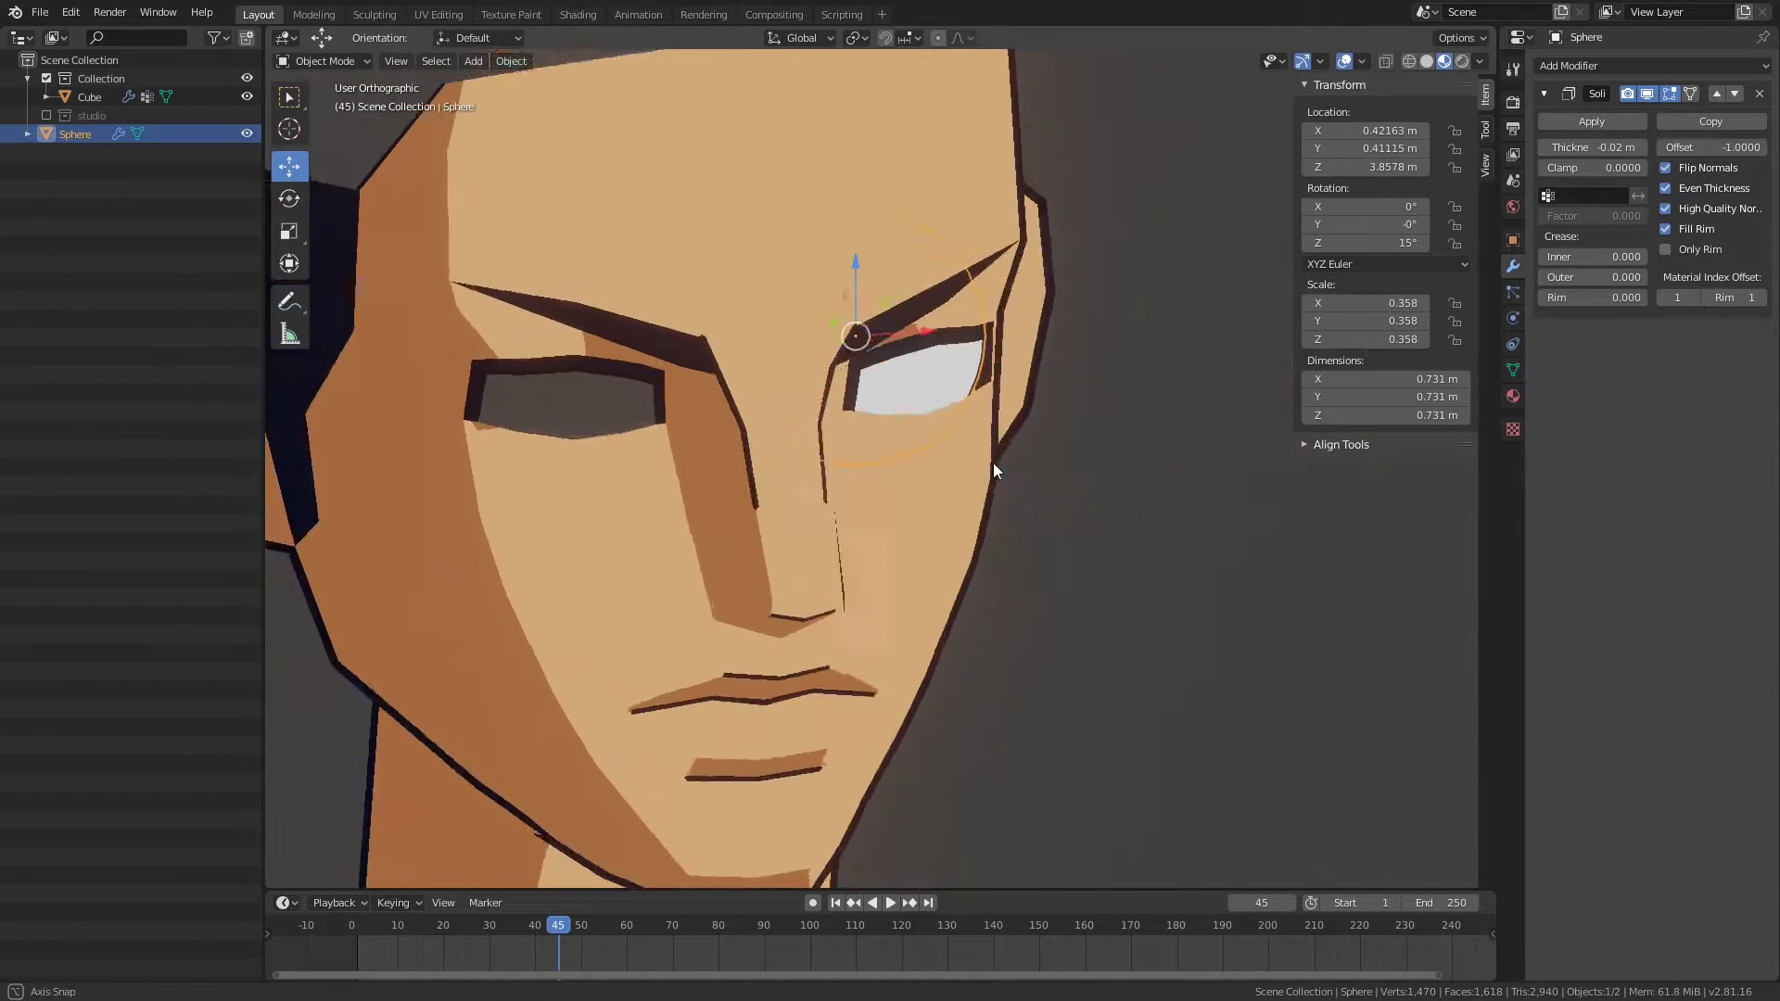
{"action": "key", "text": "s"}
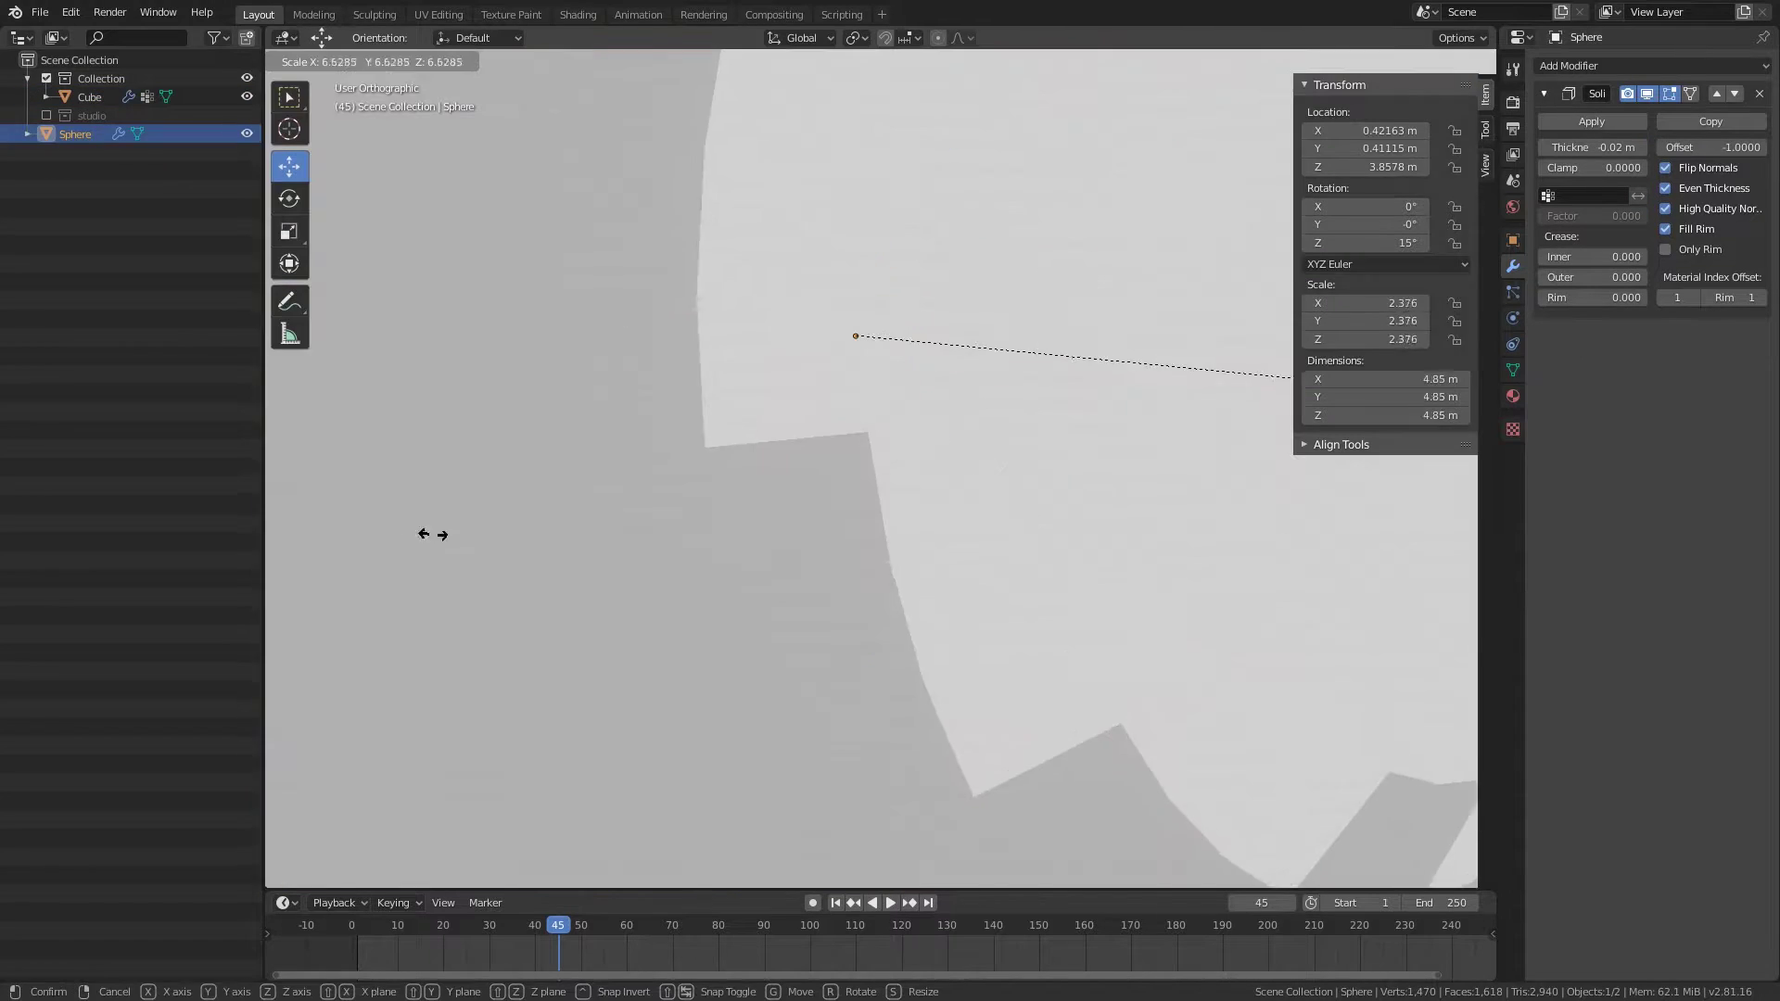
{"action": "right_click", "coordinate": [1122, 440]}
{"action": "scroll", "coordinate": [1122, 439], "scroll_direction": "up", "scroll_amount": 2}
{"action": "left_click", "coordinate": [1122, 440]}
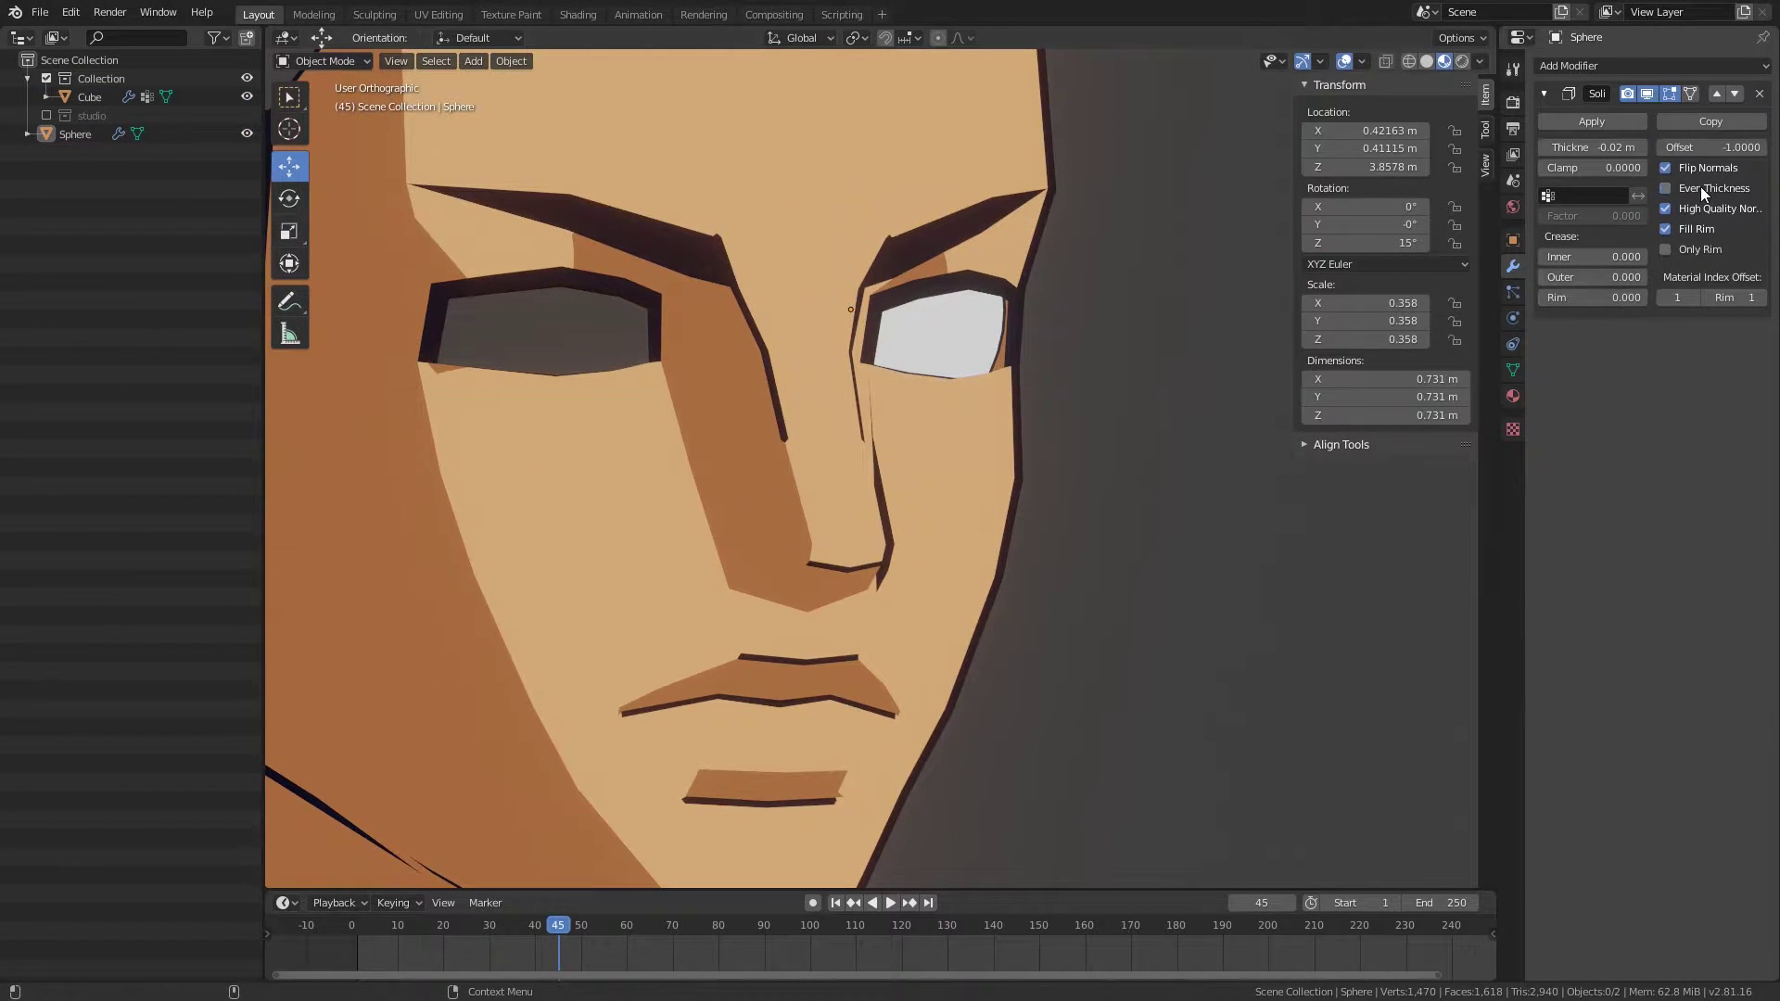
{"action": "left_click", "coordinate": [1667, 188]}
Step: Inspect the outlined eyeball from below in wireframe and solid shading
{"action": "mouse_move", "coordinate": [1193, 386]}
{"action": "middle_mouse_down"}
{"action": "mouse_move", "coordinate": [848, 435]}
{"action": "mouse_move", "coordinate": [1079, 320]}
{"action": "mouse_move", "coordinate": [910, 475]}
{"action": "middle_mouse_up"}
{"action": "scroll", "coordinate": [933, 406], "scroll_direction": "up", "scroll_amount": 3}
{"action": "left_click", "coordinate": [932, 406]}
{"action": "key", "text": "shift+z"}
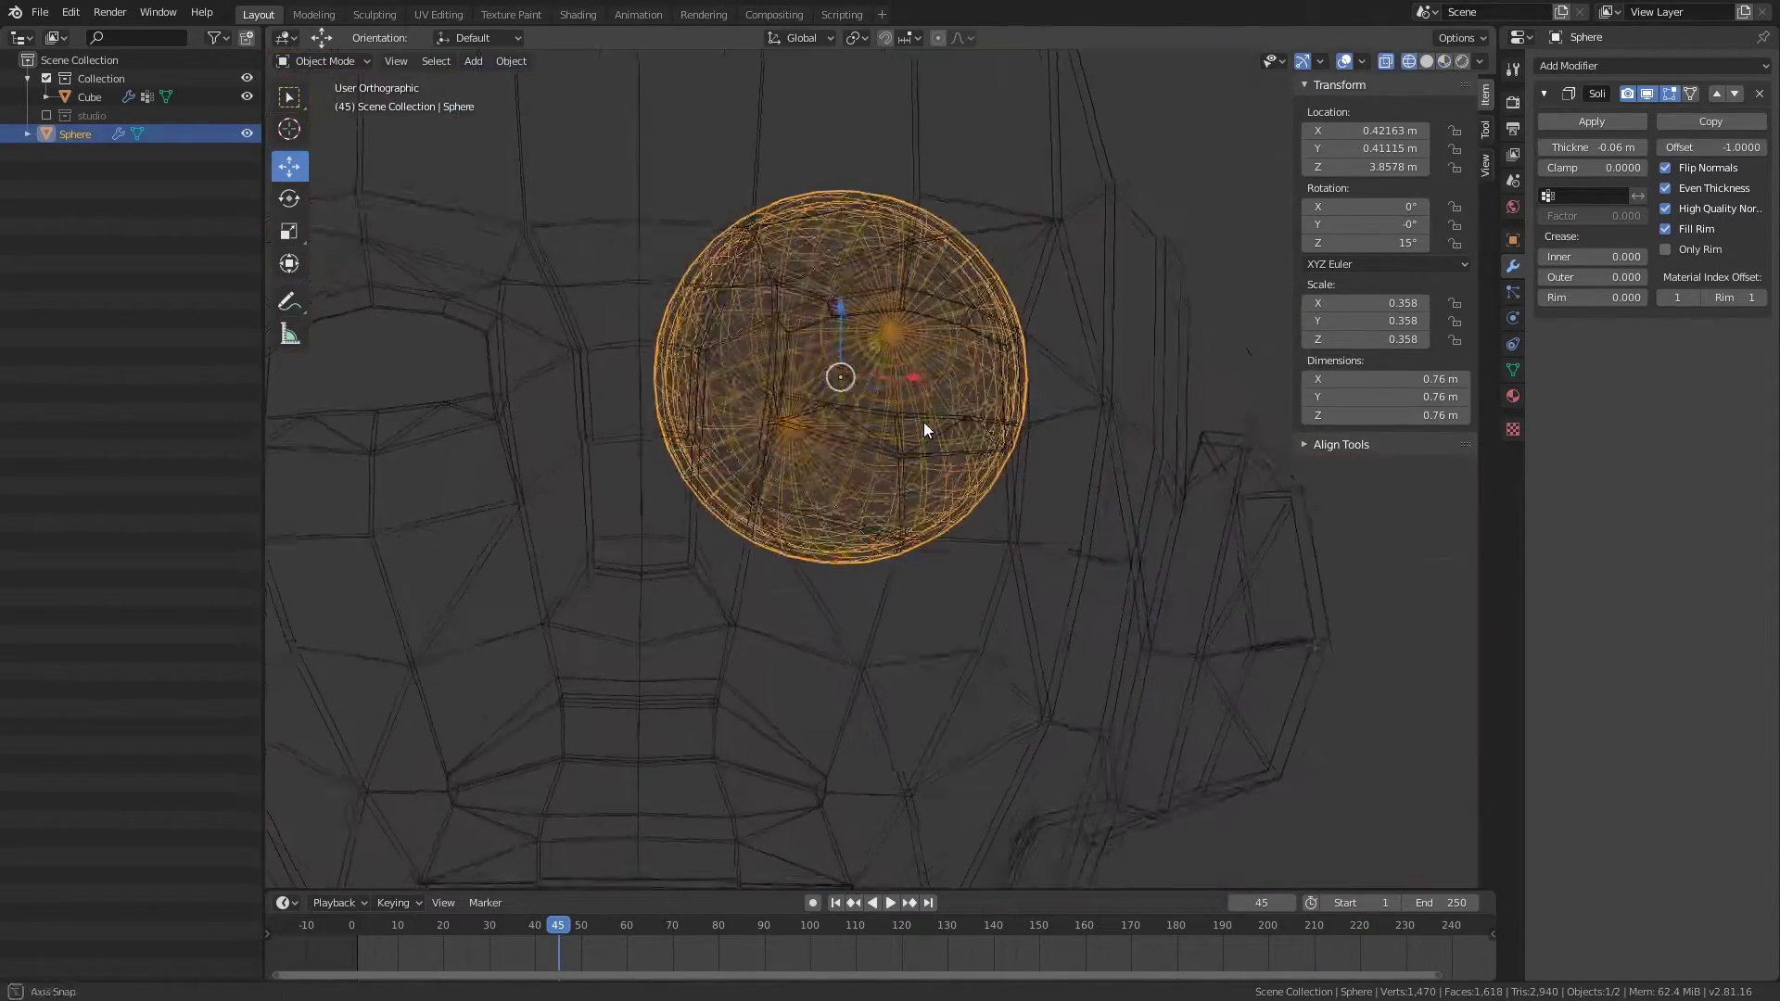
{"action": "key", "text": "shift+z"}
{"action": "scroll", "coordinate": [920, 419], "scroll_direction": "down", "scroll_amount": 3}
{"action": "scroll", "coordinate": [944, 469], "scroll_direction": "up", "scroll_amount": 2}
{"action": "key", "text": "alt+a"}
Step: From a front wireframe view, select the eyeball and duplicate it
{"action": "mouse_move", "coordinate": [916, 449]}
{"action": "middle_mouse_down"}
{"action": "mouse_move", "coordinate": [816, 490]}
{"action": "mouse_move", "coordinate": [878, 440]}
{"action": "middle_mouse_up"}
{"action": "key", "text": "KP_1"}
{"action": "scroll", "coordinate": [928, 470], "scroll_direction": "down", "scroll_amount": 3}
{"action": "left_click", "coordinate": [927, 471]}
{"action": "scroll", "coordinate": [910, 497], "scroll_direction": "down", "scroll_amount": 2}
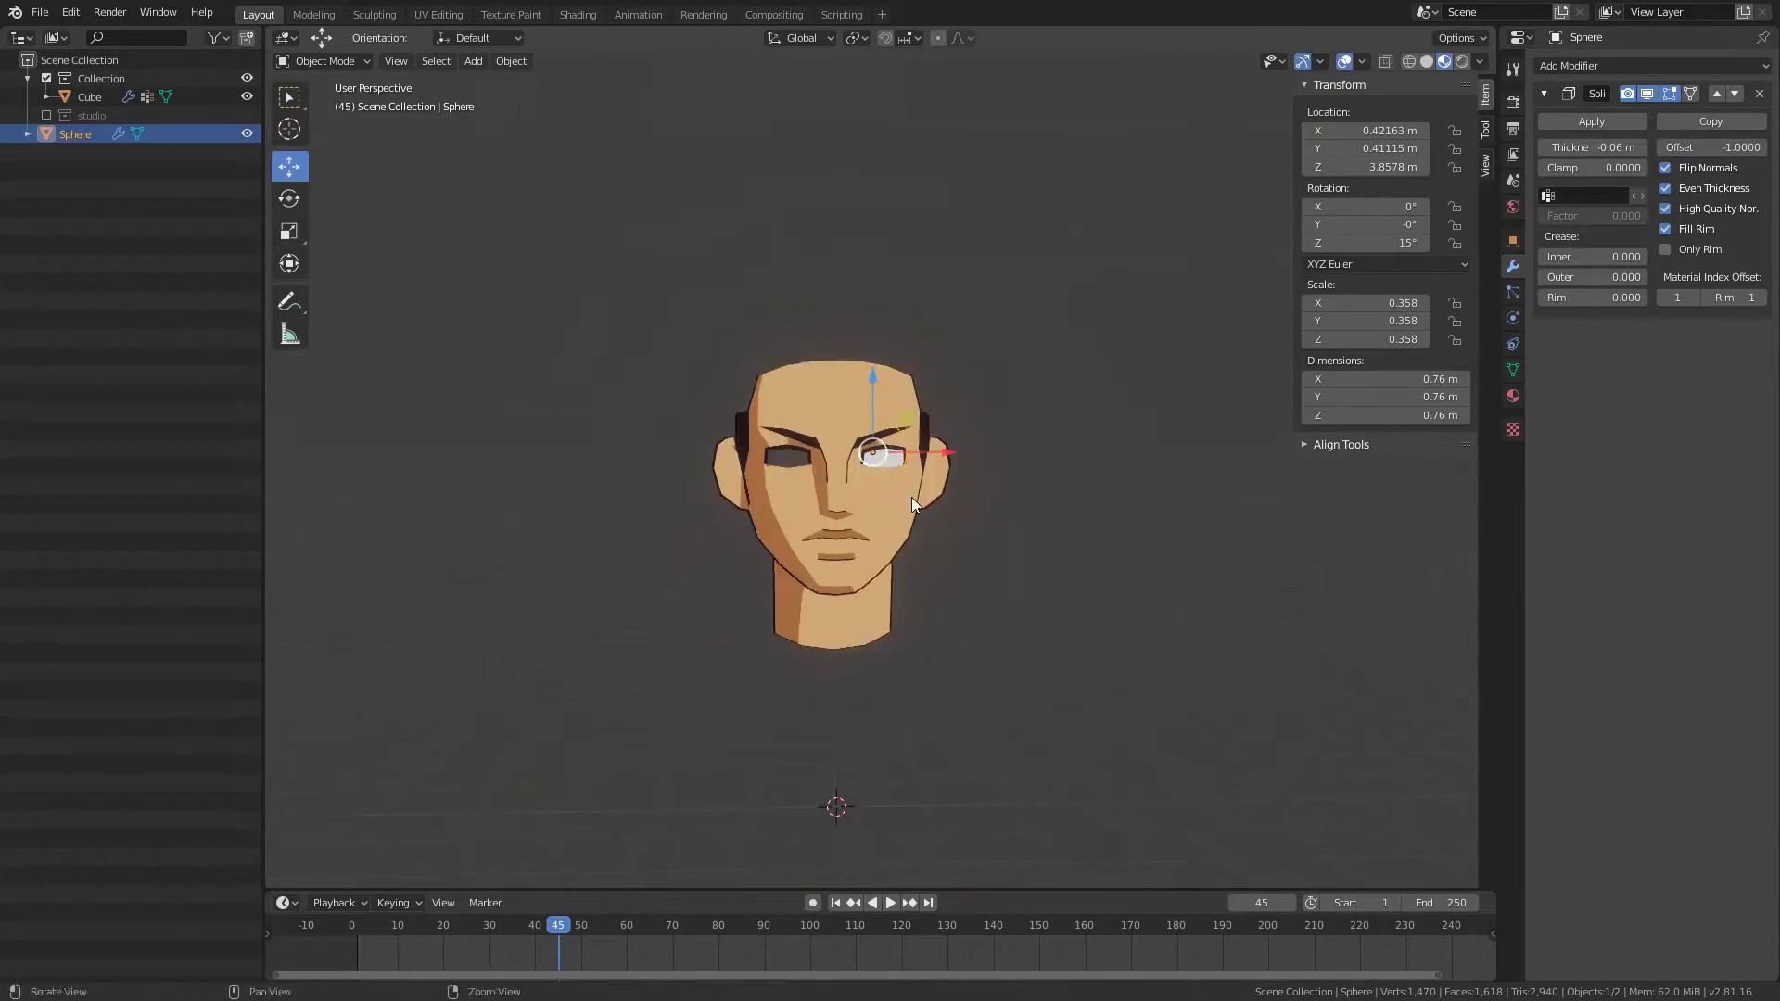
{"action": "key", "text": "shift+z"}
{"action": "scroll", "coordinate": [881, 460], "scroll_direction": "up", "scroll_amount": 4}
{"action": "key", "text": "shift+d"}
Step: Move the eyeball copy along X into the other socket and turn it to fit
{"action": "key", "text": "x"}
{"action": "key", "text": "shift+z"}
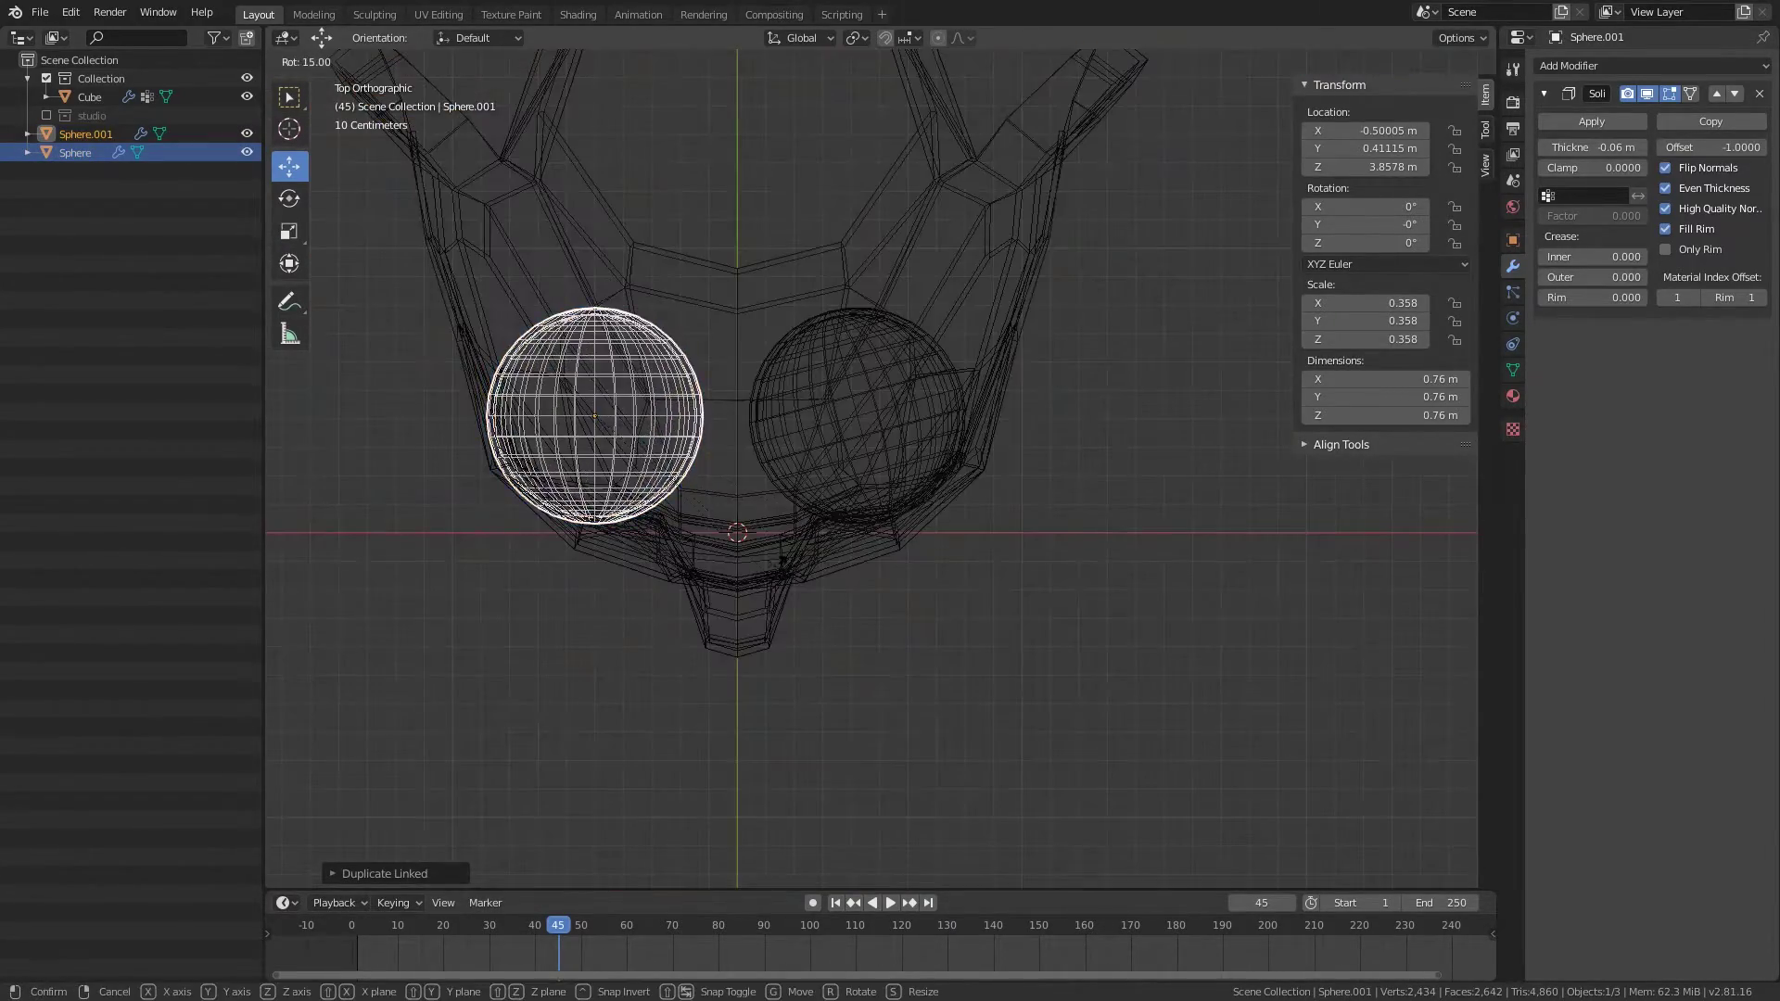
{"action": "left_click_drag", "start_coordinate": [691, 413], "coordinate": [562, 408]}
{"action": "left_click", "coordinate": [1153, 668]}
{"action": "scroll", "coordinate": [841, 535], "scroll_direction": "up", "scroll_amount": 3}
{"action": "scroll", "coordinate": [840, 536], "scroll_direction": "down", "scroll_amount": 4}
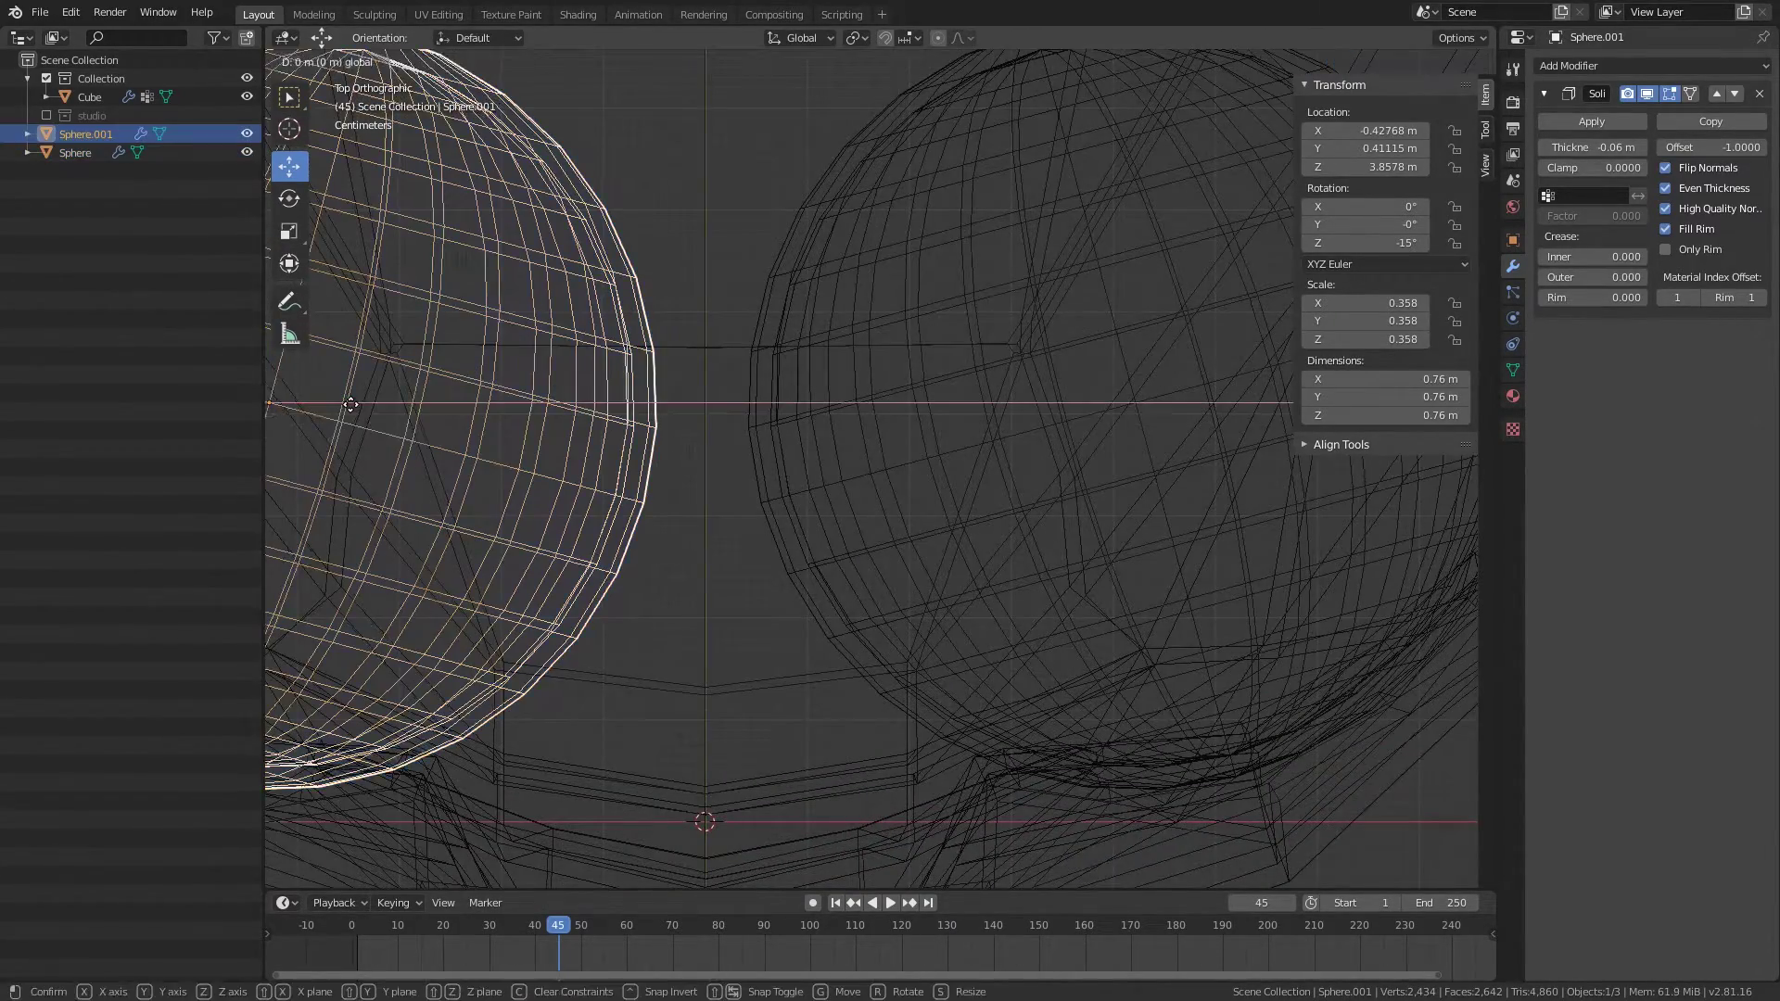
{"action": "key", "text": "shift+z"}
{"action": "key", "text": "KP_1"}
Step: Add a Bevel modifier to the original eyeball, limited to weighted edges
{"action": "mouse_move", "coordinate": [925, 578]}
{"action": "middle_mouse_down"}
{"action": "mouse_move", "coordinate": [954, 531]}
{"action": "mouse_move", "coordinate": [799, 604]}
{"action": "middle_mouse_up"}
{"action": "scroll", "coordinate": [954, 521], "scroll_direction": "down", "scroll_amount": 3}
{"action": "scroll", "coordinate": [874, 537], "scroll_direction": "up", "scroll_amount": 3}
{"action": "mouse_move", "coordinate": [874, 537]}
{"action": "middle_mouse_down"}
{"action": "mouse_move", "coordinate": [987, 371]}
{"action": "mouse_move", "coordinate": [954, 451]}
{"action": "middle_mouse_up"}
{"action": "left_click", "coordinate": [953, 451]}
{"action": "scroll", "coordinate": [977, 454], "scroll_direction": "up", "scroll_amount": 5}
{"action": "key", "text": "shift+z"}
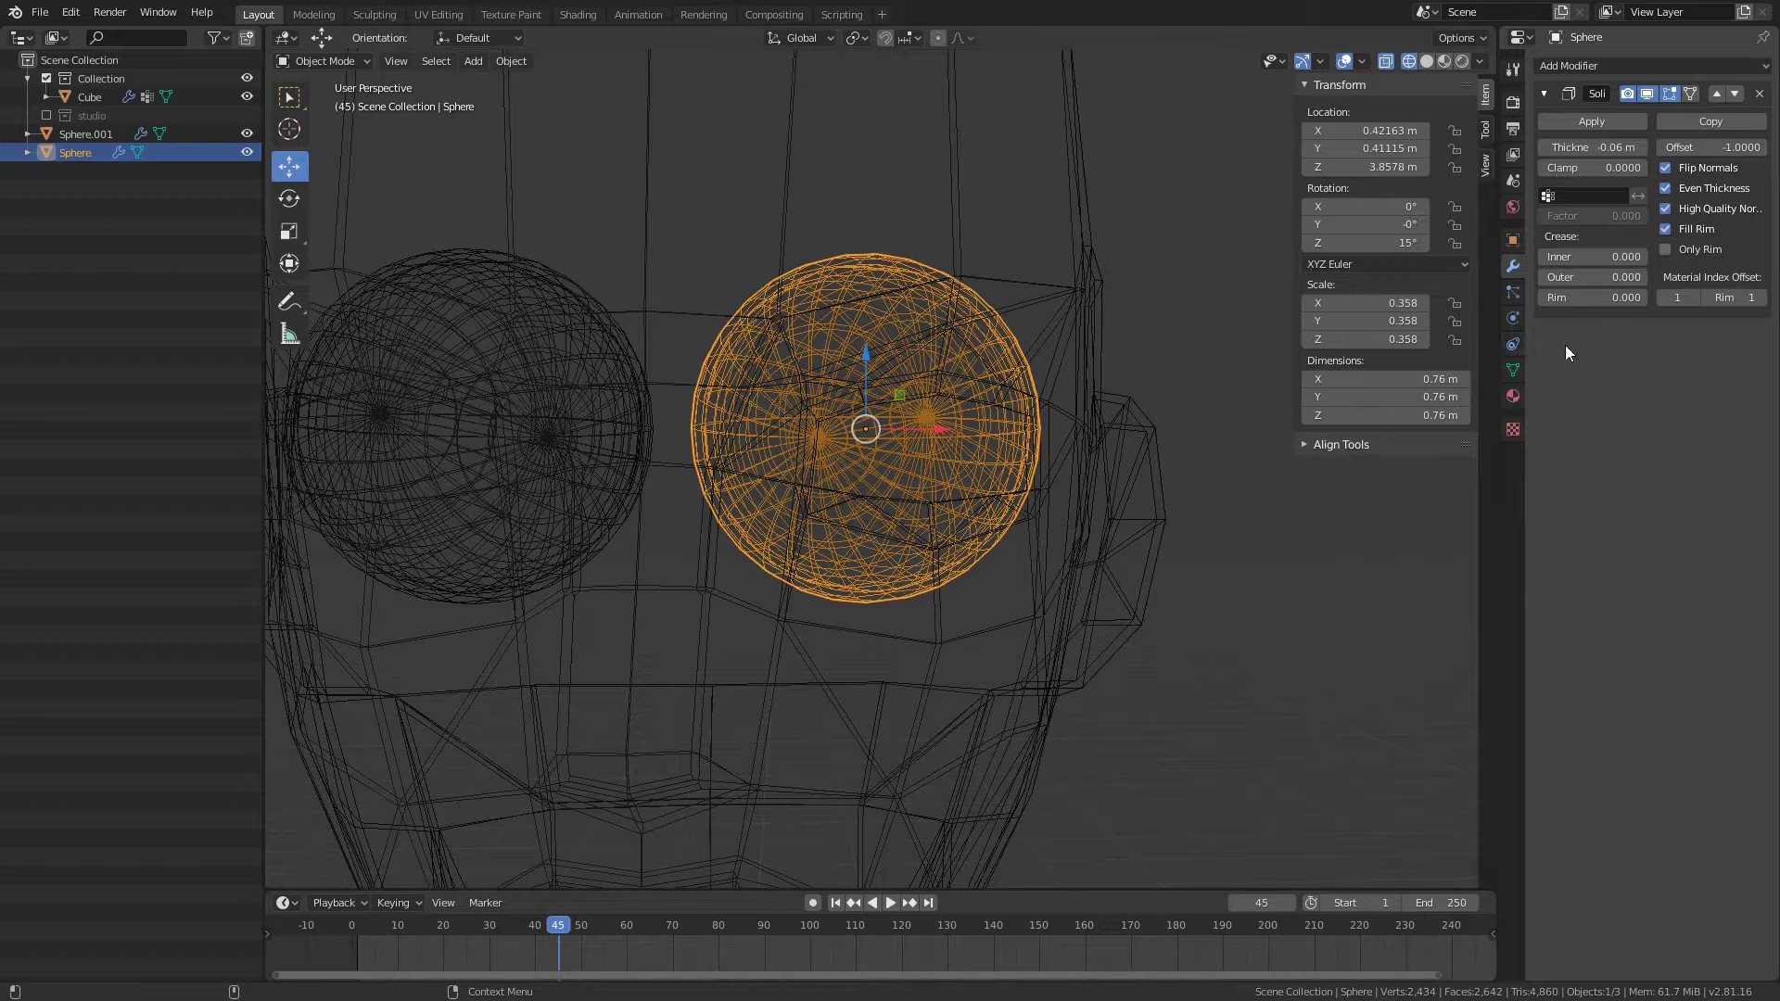
{"action": "left_click", "coordinate": [1619, 67]}
{"action": "left_click", "coordinate": [1428, 167]}
{"action": "key", "text": "shift+z"}
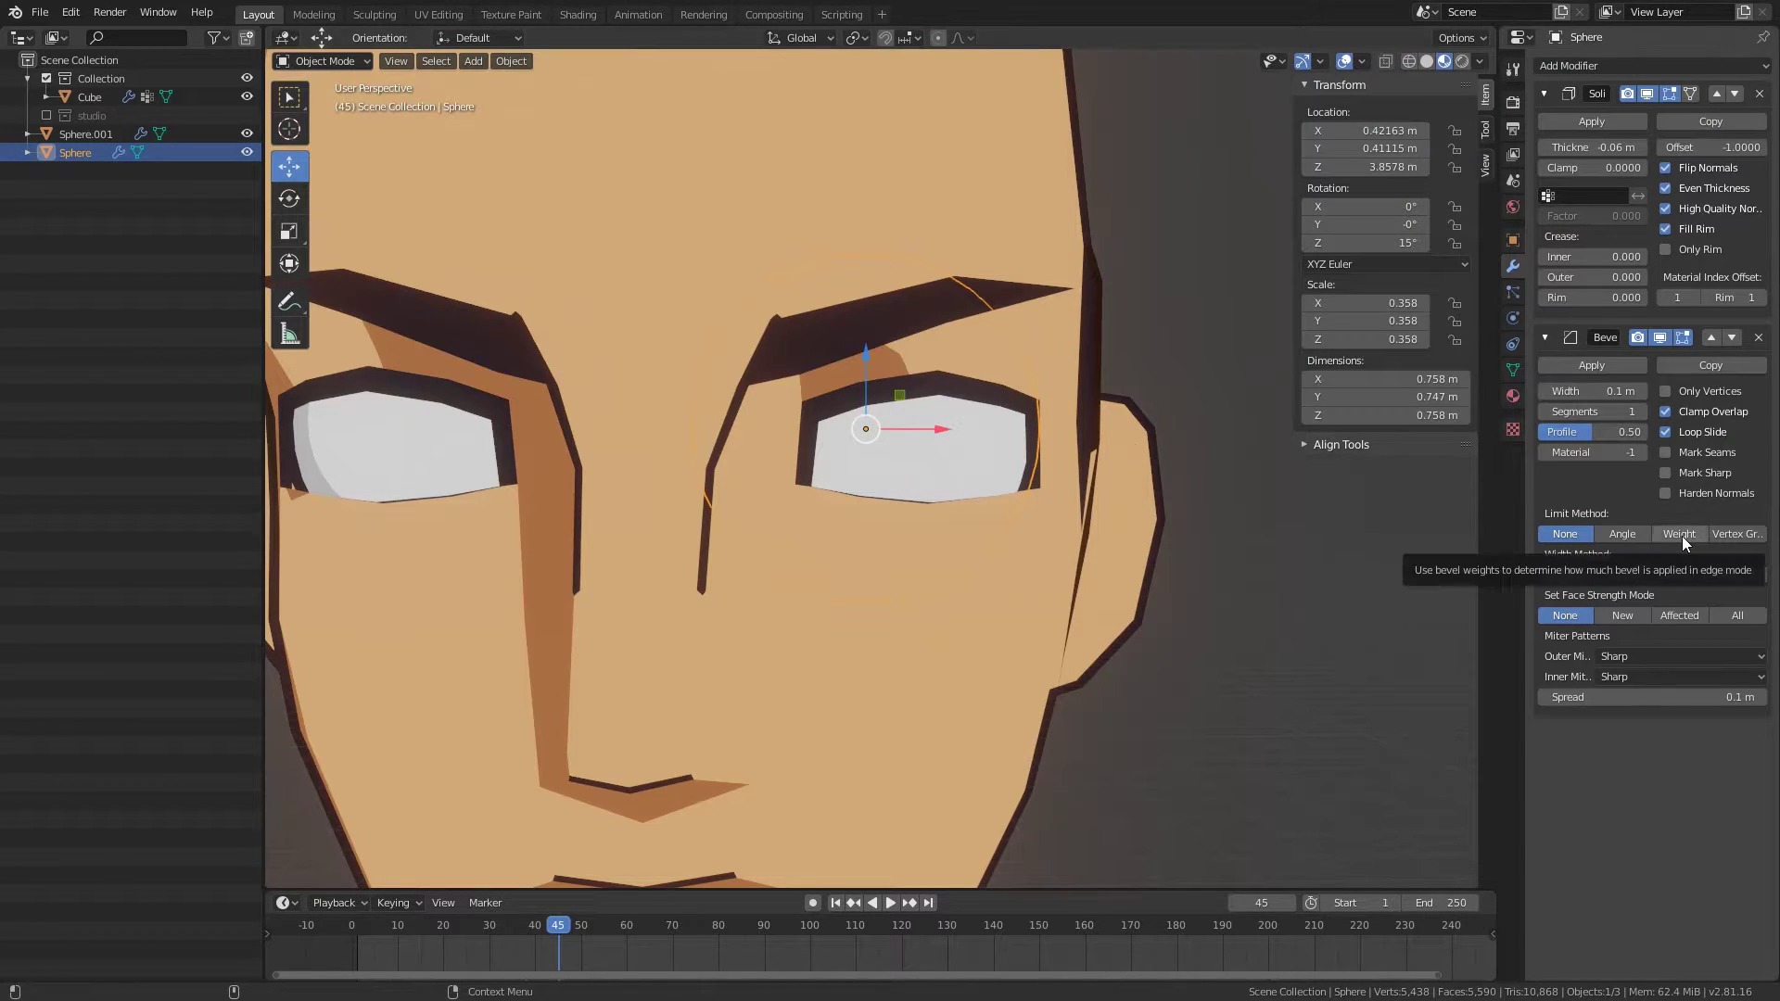
{"action": "left_click", "coordinate": [1681, 535]}
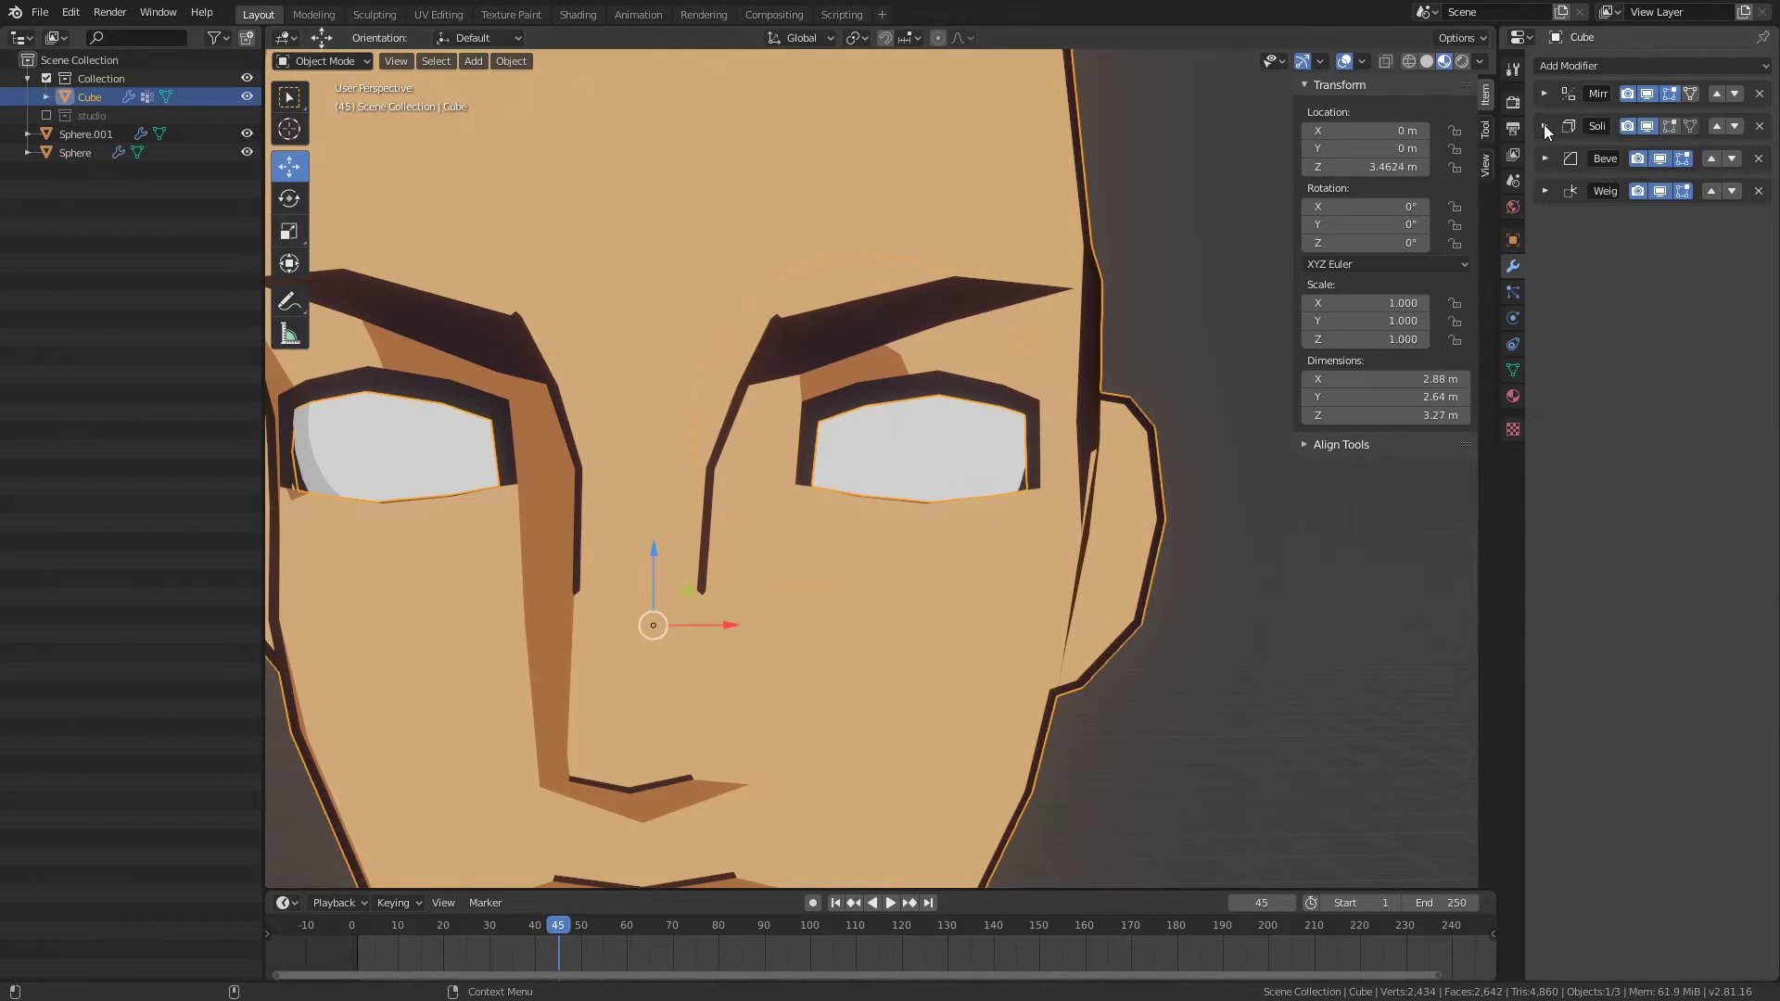
Step: Compare with the head's Bevel settings and bevel-weight the eyeball's iris edge loop
{"action": "left_click", "coordinate": [1544, 125]}
{"action": "left_click", "coordinate": [1545, 158]}
{"action": "left_click", "coordinate": [932, 432]}
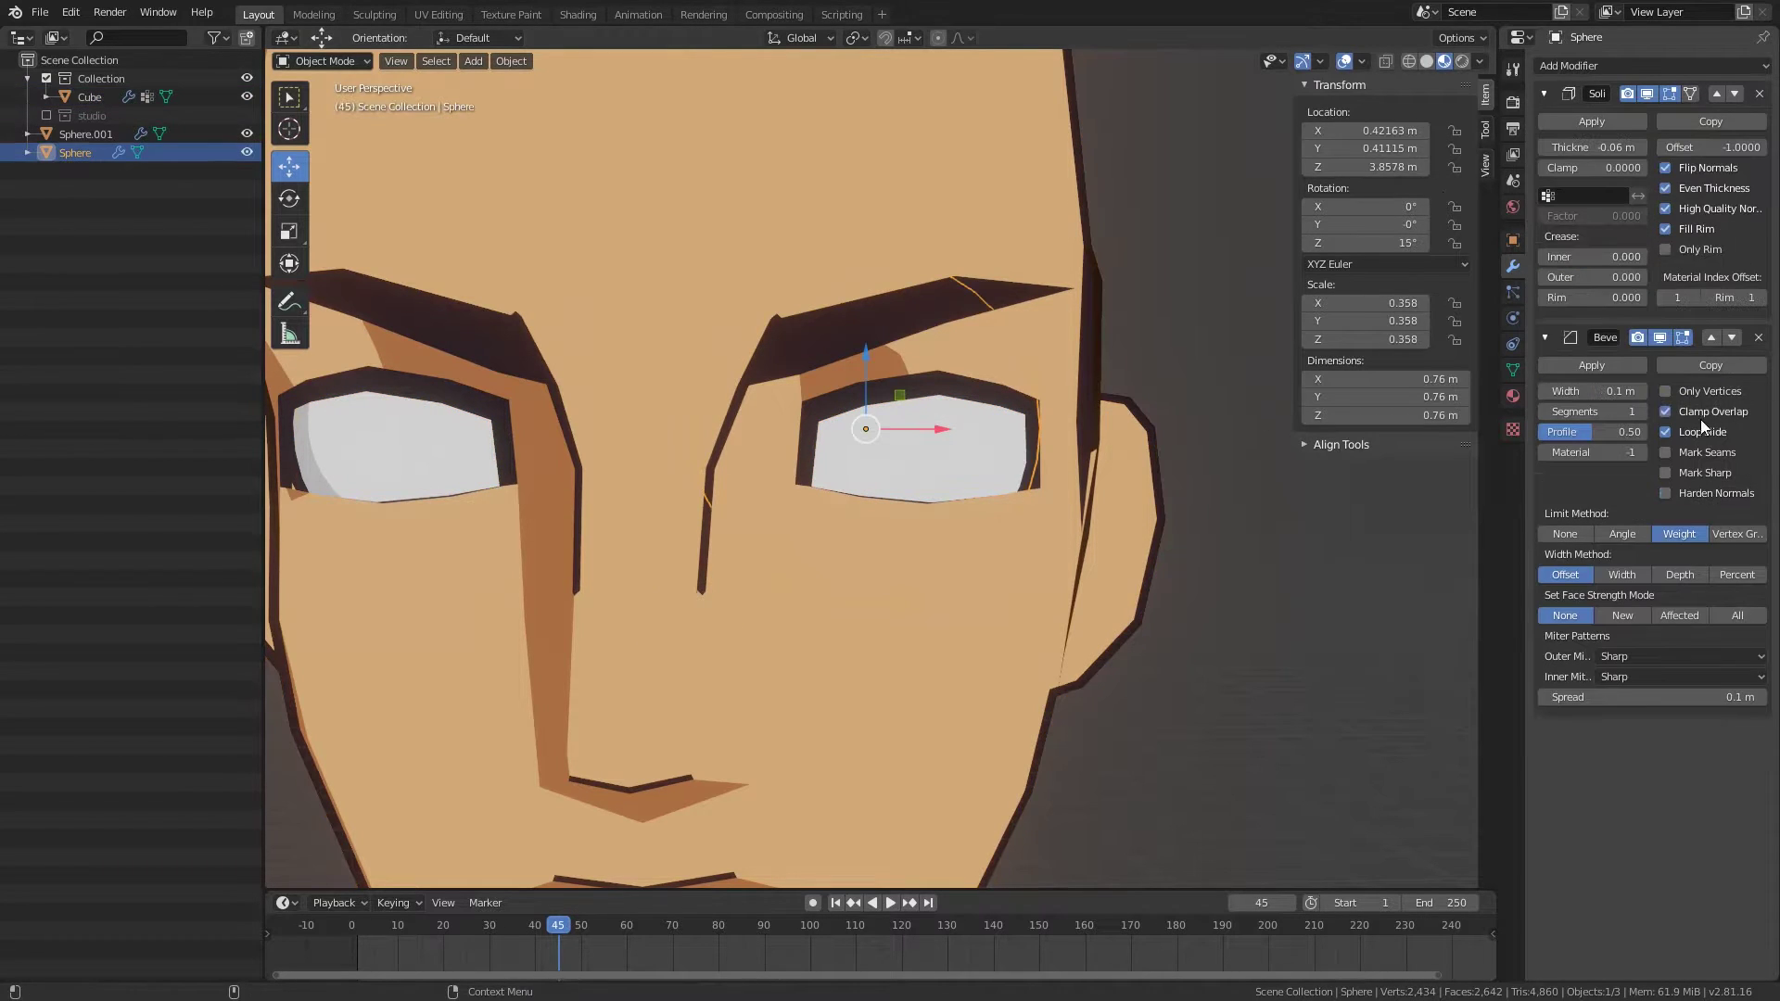
{"action": "key", "text": "Tab"}
{"action": "key", "text": "shift+z"}
{"action": "key", "text": "shift+z"}
{"action": "key", "text": "KP_1"}
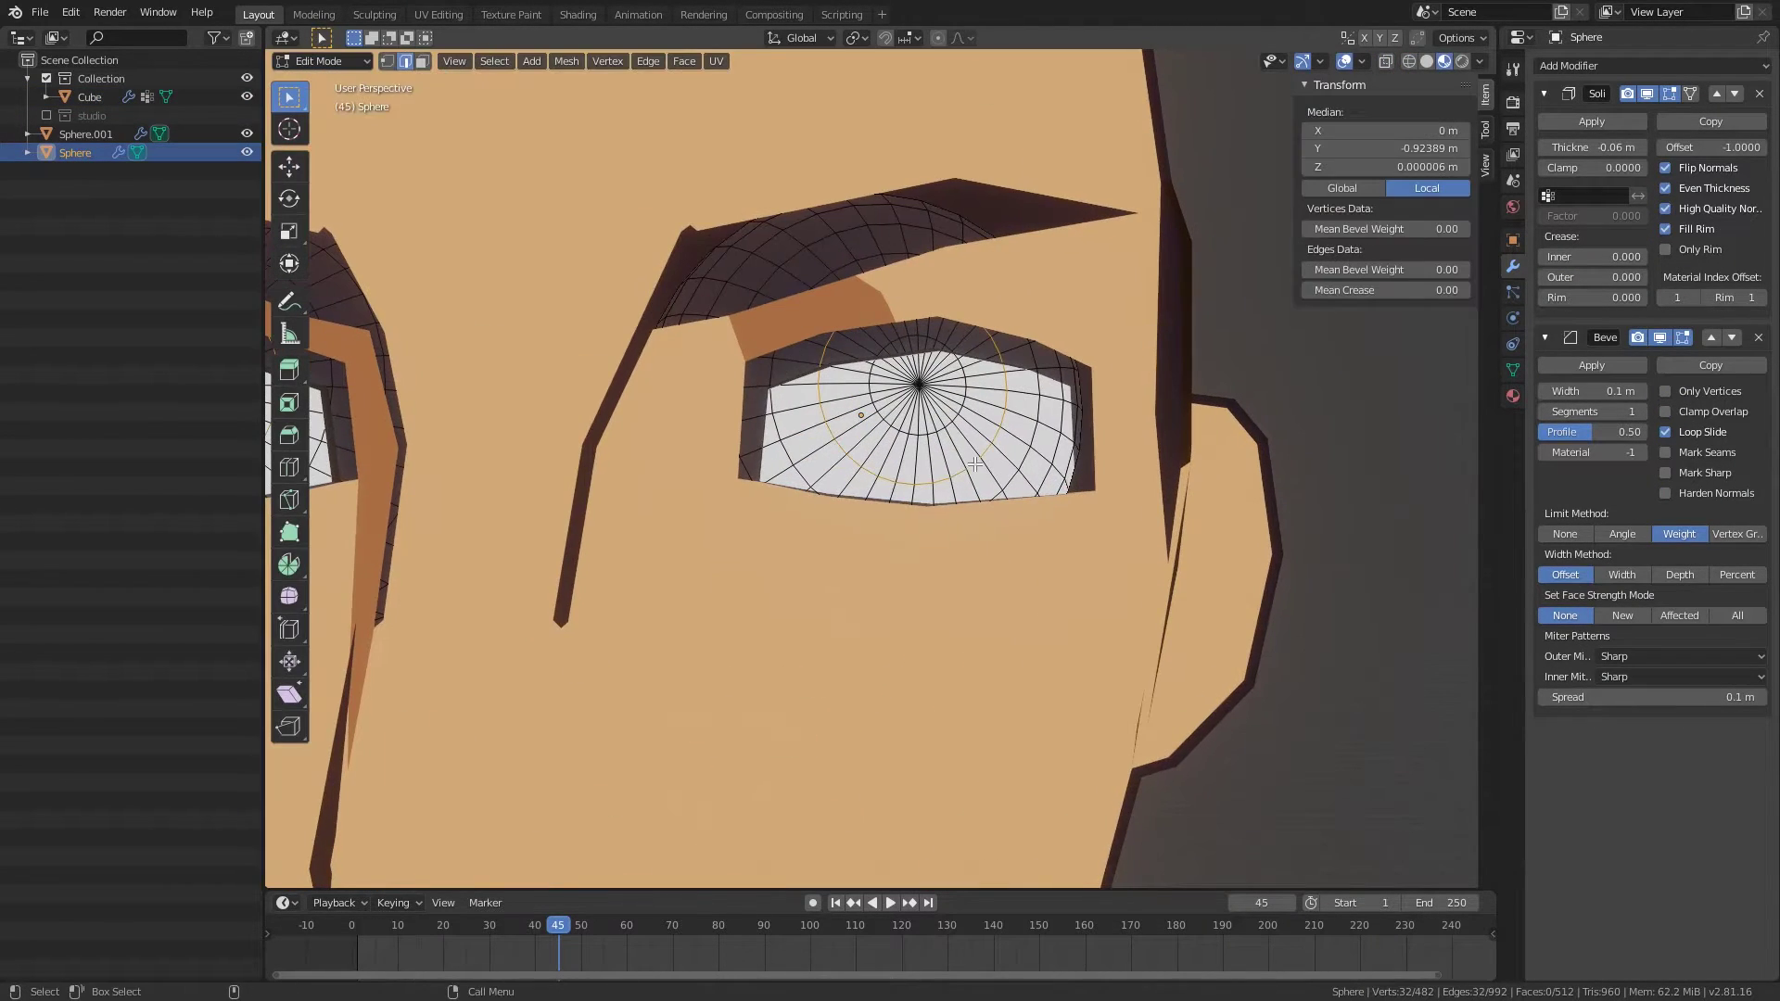
{"action": "key", "text": "Tab"}
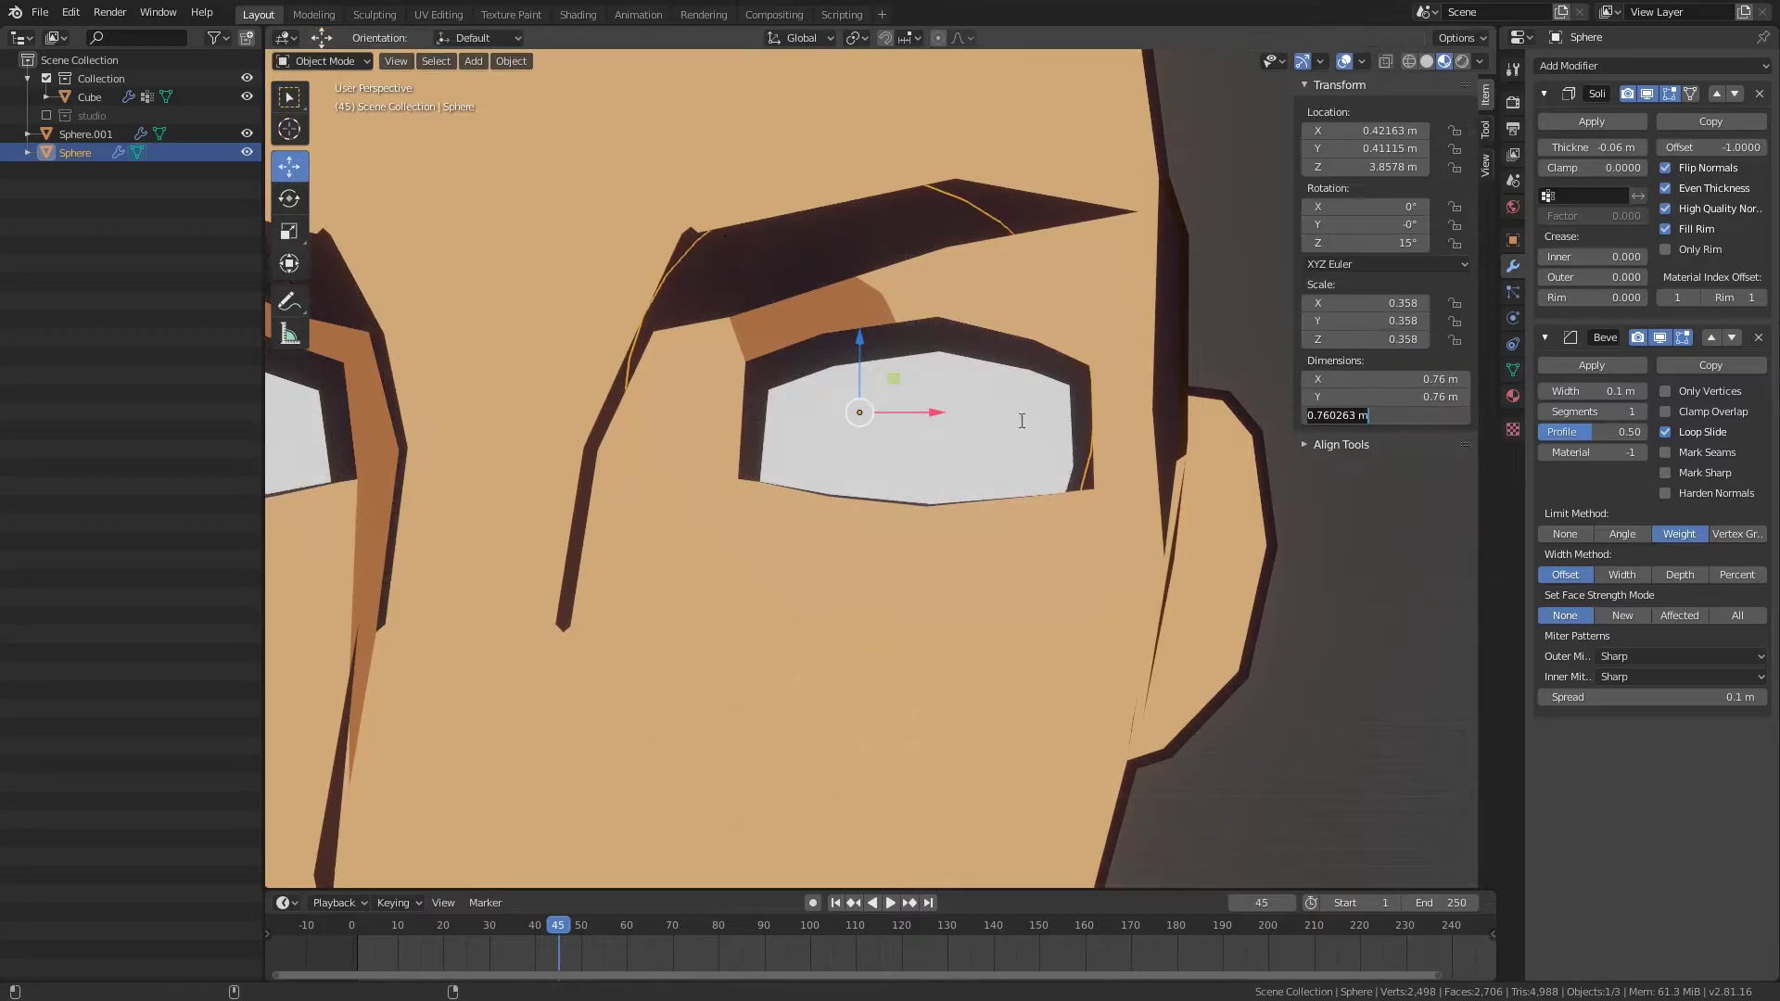
Step: Keep the Bevel limited by Weight and set its material index to 1 for the iris ring
{"action": "key", "text": "n"}
{"action": "middle_click_drag", "start_coordinate": [1148, 481], "coordinate": [1064, 414]}
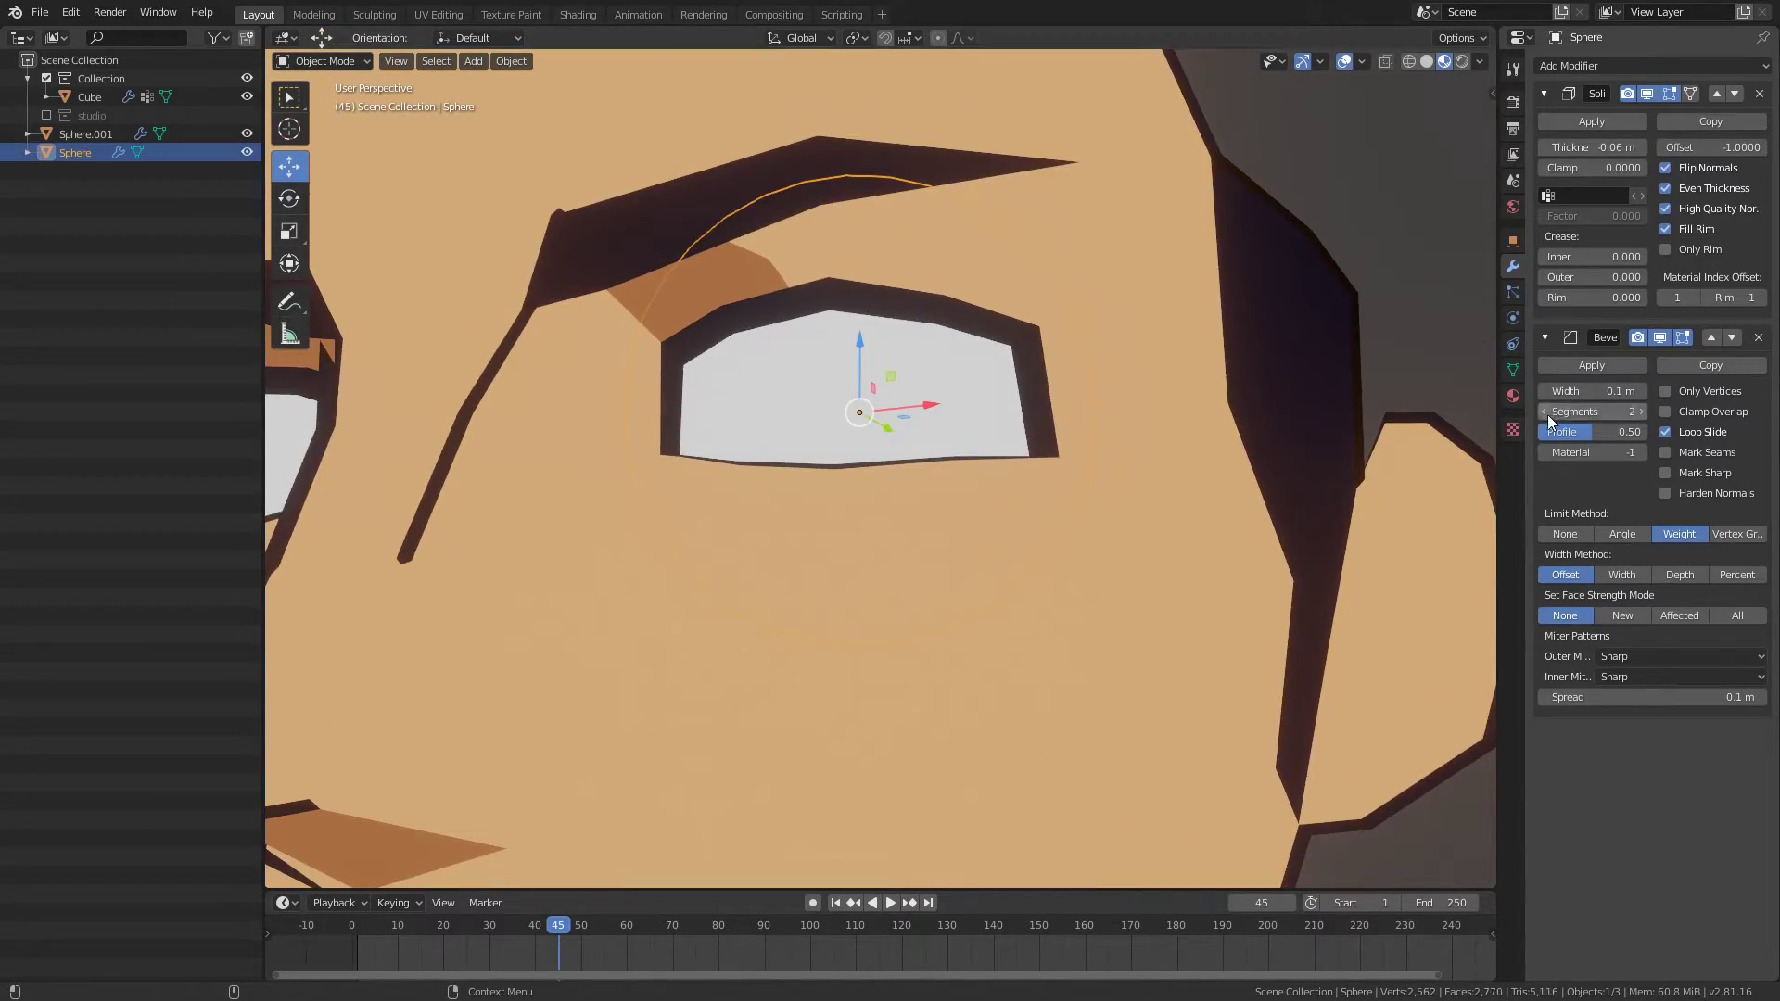
{"action": "key", "text": "shift+z"}
{"action": "left_click", "coordinate": [1625, 533]}
{"action": "left_click", "coordinate": [1565, 533]}
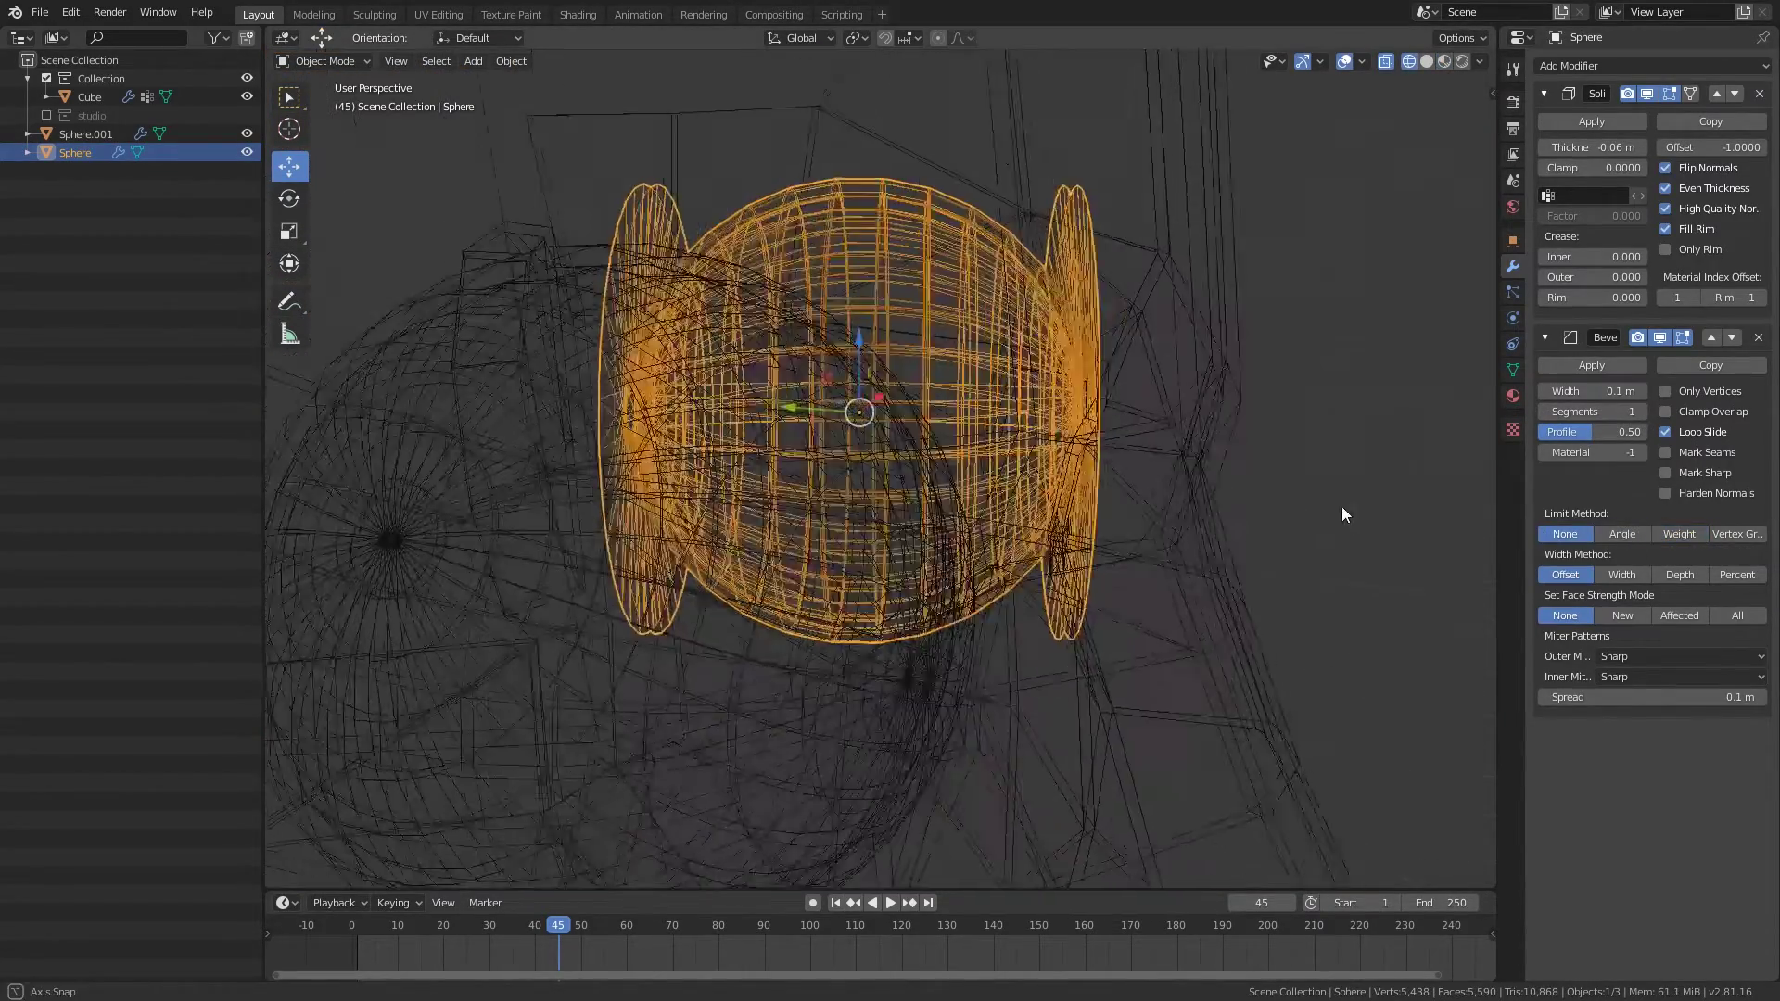
{"action": "left_click", "coordinate": [1679, 533]}
{"action": "key", "text": "shift+z"}
{"action": "left_click", "coordinate": [1641, 453]}
{"action": "scroll", "coordinate": [1032, 476], "scroll_direction": "down", "scroll_amount": 3}
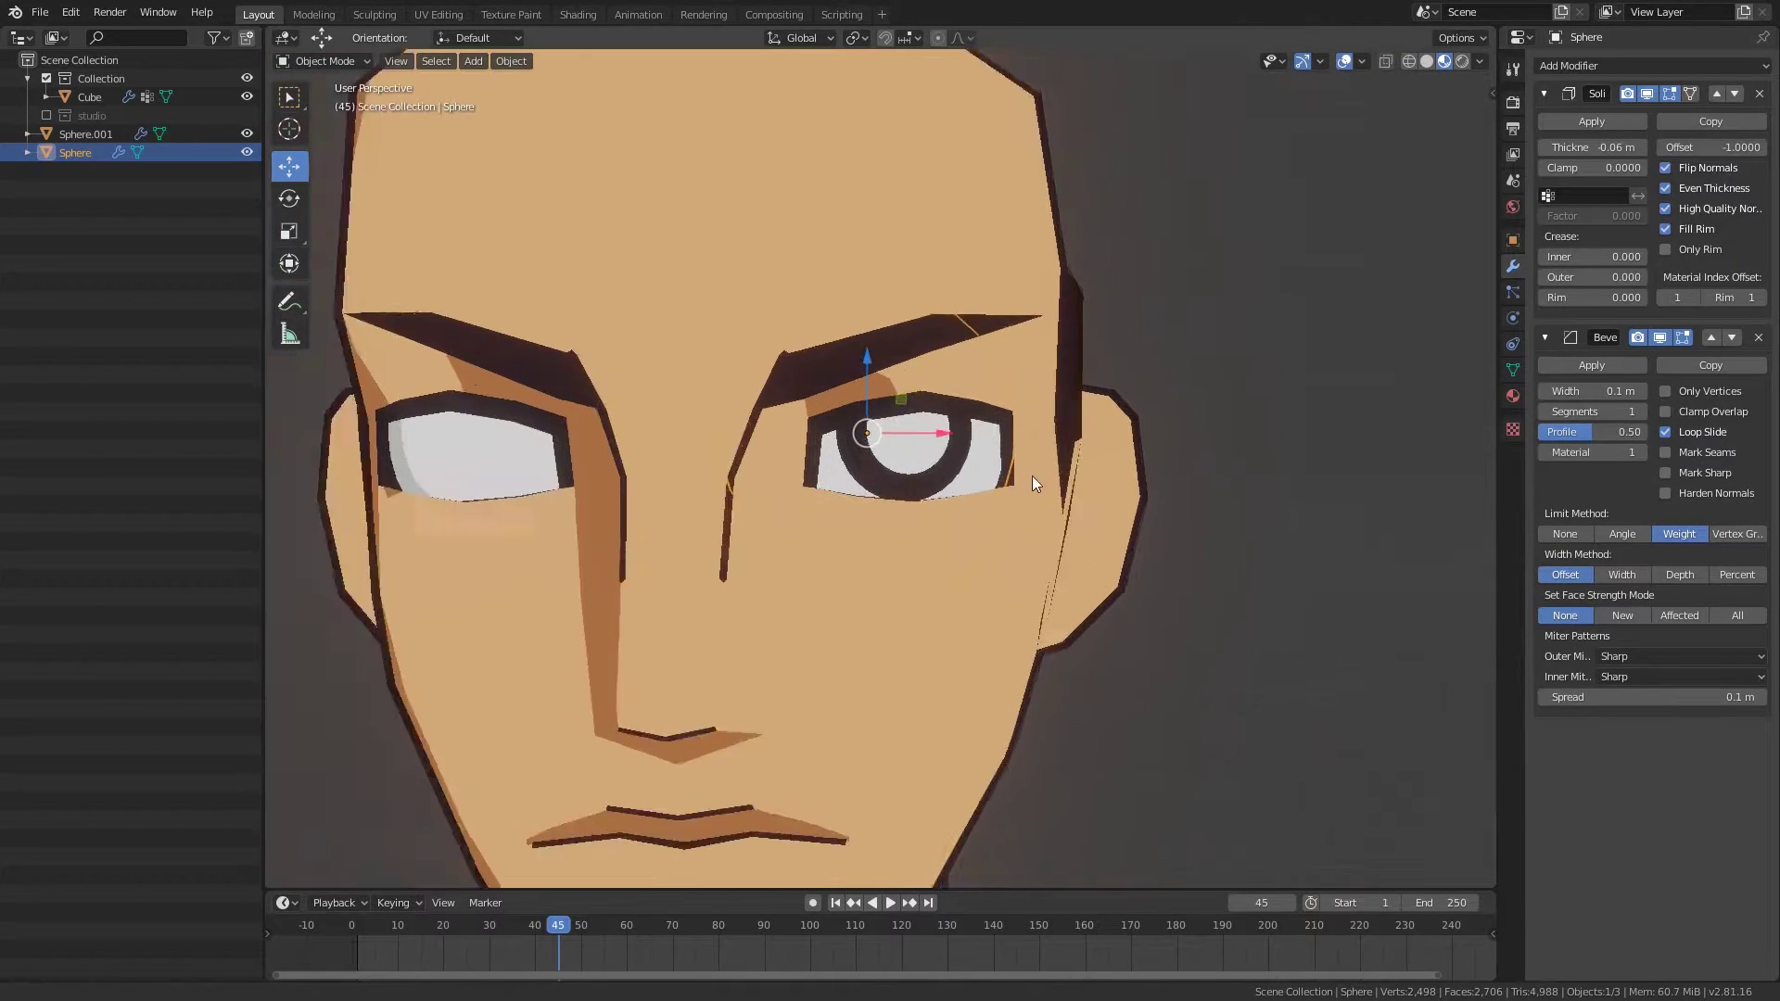
{"action": "scroll", "coordinate": [1032, 476], "scroll_direction": "up", "scroll_amount": 2}
{"action": "scroll", "coordinate": [1047, 545], "scroll_direction": "down", "scroll_amount": 4}
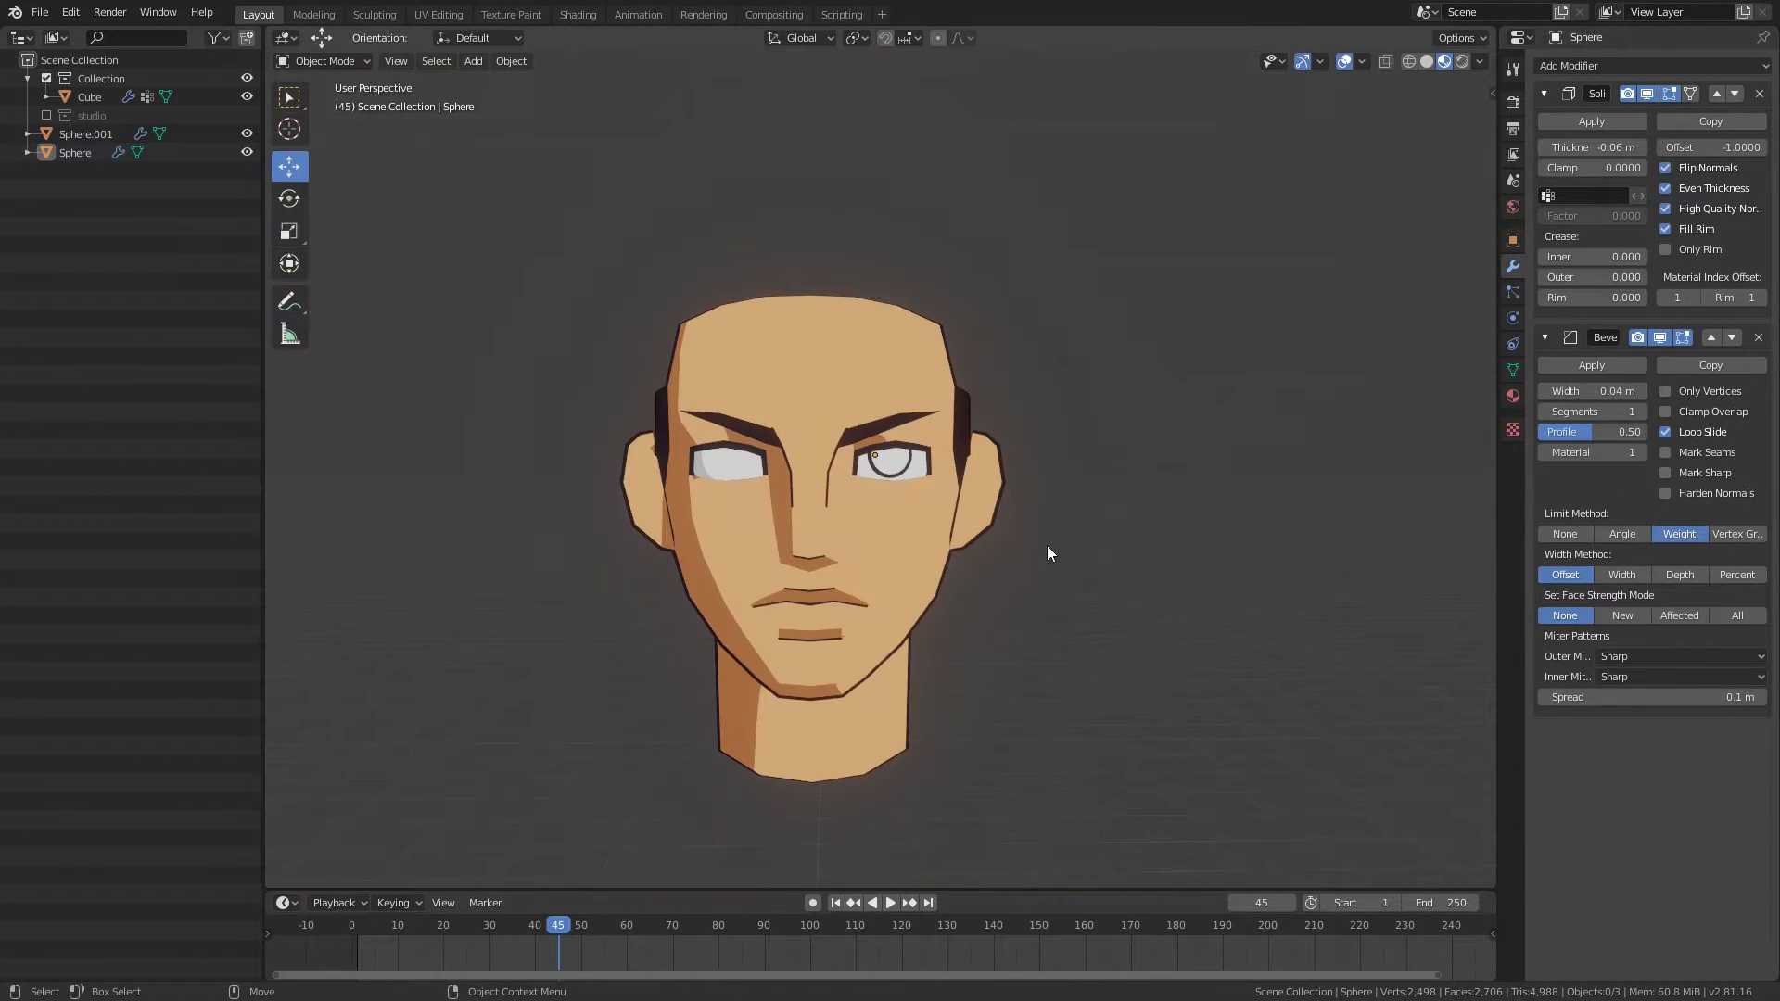
{"action": "mouse_move", "coordinate": [1048, 545]}
{"action": "middle_mouse_down"}
{"action": "mouse_move", "coordinate": [959, 501]}
{"action": "mouse_move", "coordinate": [865, 493]}
{"action": "middle_mouse_up"}
{"action": "scroll", "coordinate": [864, 492], "scroll_direction": "up", "scroll_amount": 3}
{"action": "scroll", "coordinate": [788, 478], "scroll_direction": "down", "scroll_amount": 2}
{"action": "left_click", "coordinate": [714, 467]}
Step: Copy the ringed eyeball's modifiers onto the other eyeball with Make Links > Modifiers
{"action": "key", "text": "shift+z"}
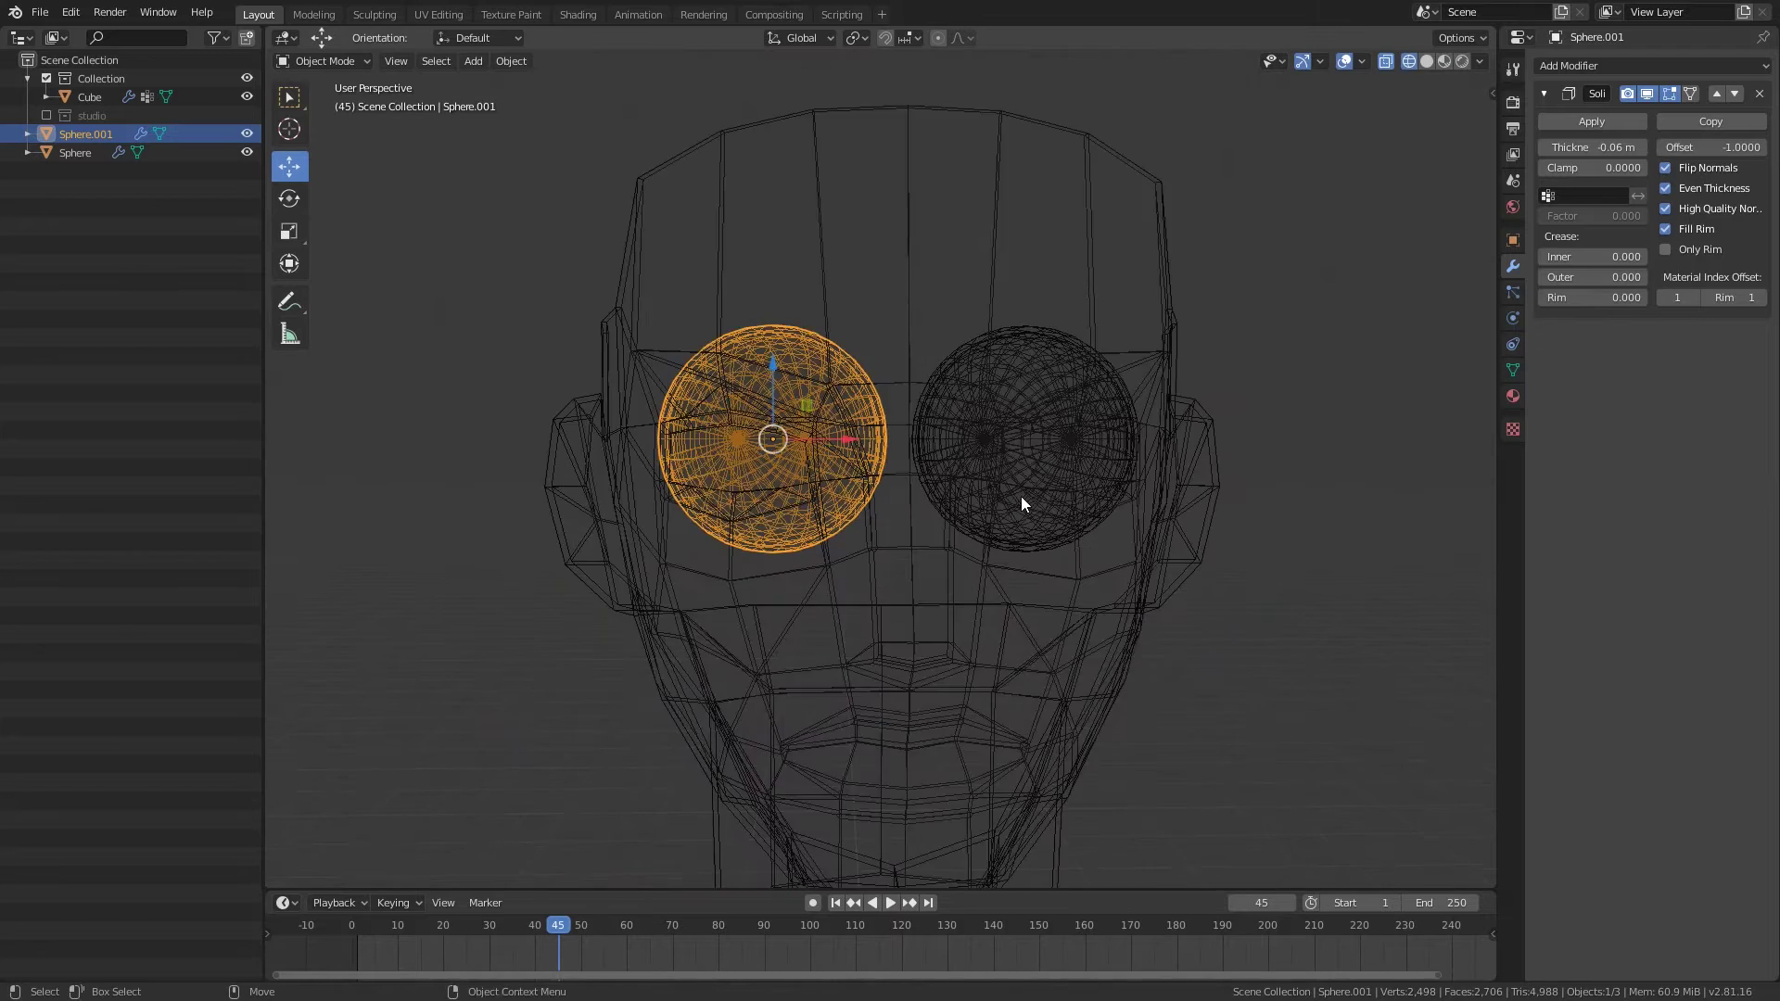
{"action": "key", "text": "Tab"}
{"action": "key", "text": "Tab"}
{"action": "key", "text": "shift+z"}
{"action": "scroll", "coordinate": [1273, 589], "scroll_direction": "up", "scroll_amount": 1}
{"action": "scroll", "coordinate": [1273, 589], "scroll_direction": "up", "scroll_amount": 1}
{"action": "key", "text": "shift+z"}
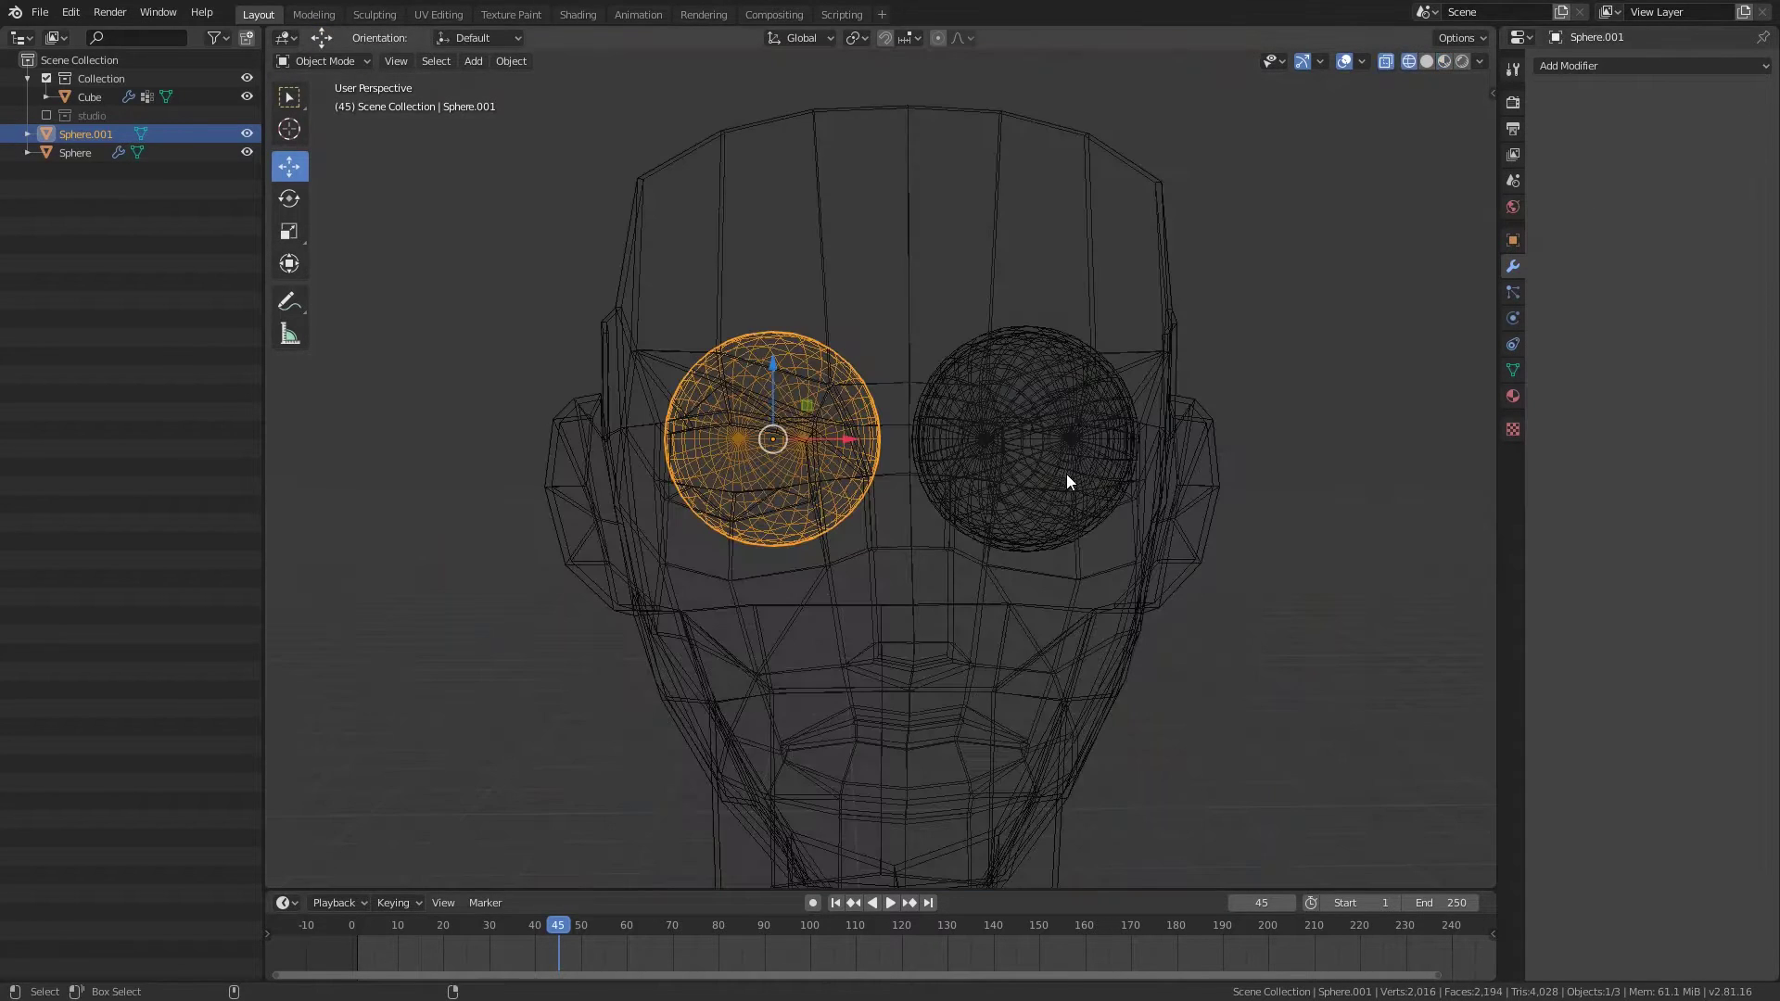
{"action": "key", "text": "w"}
{"action": "left_click", "coordinate": [1060, 470], "text": "shift"}
{"action": "key", "text": "shift+z"}
{"action": "left_click", "coordinate": [511, 62]}
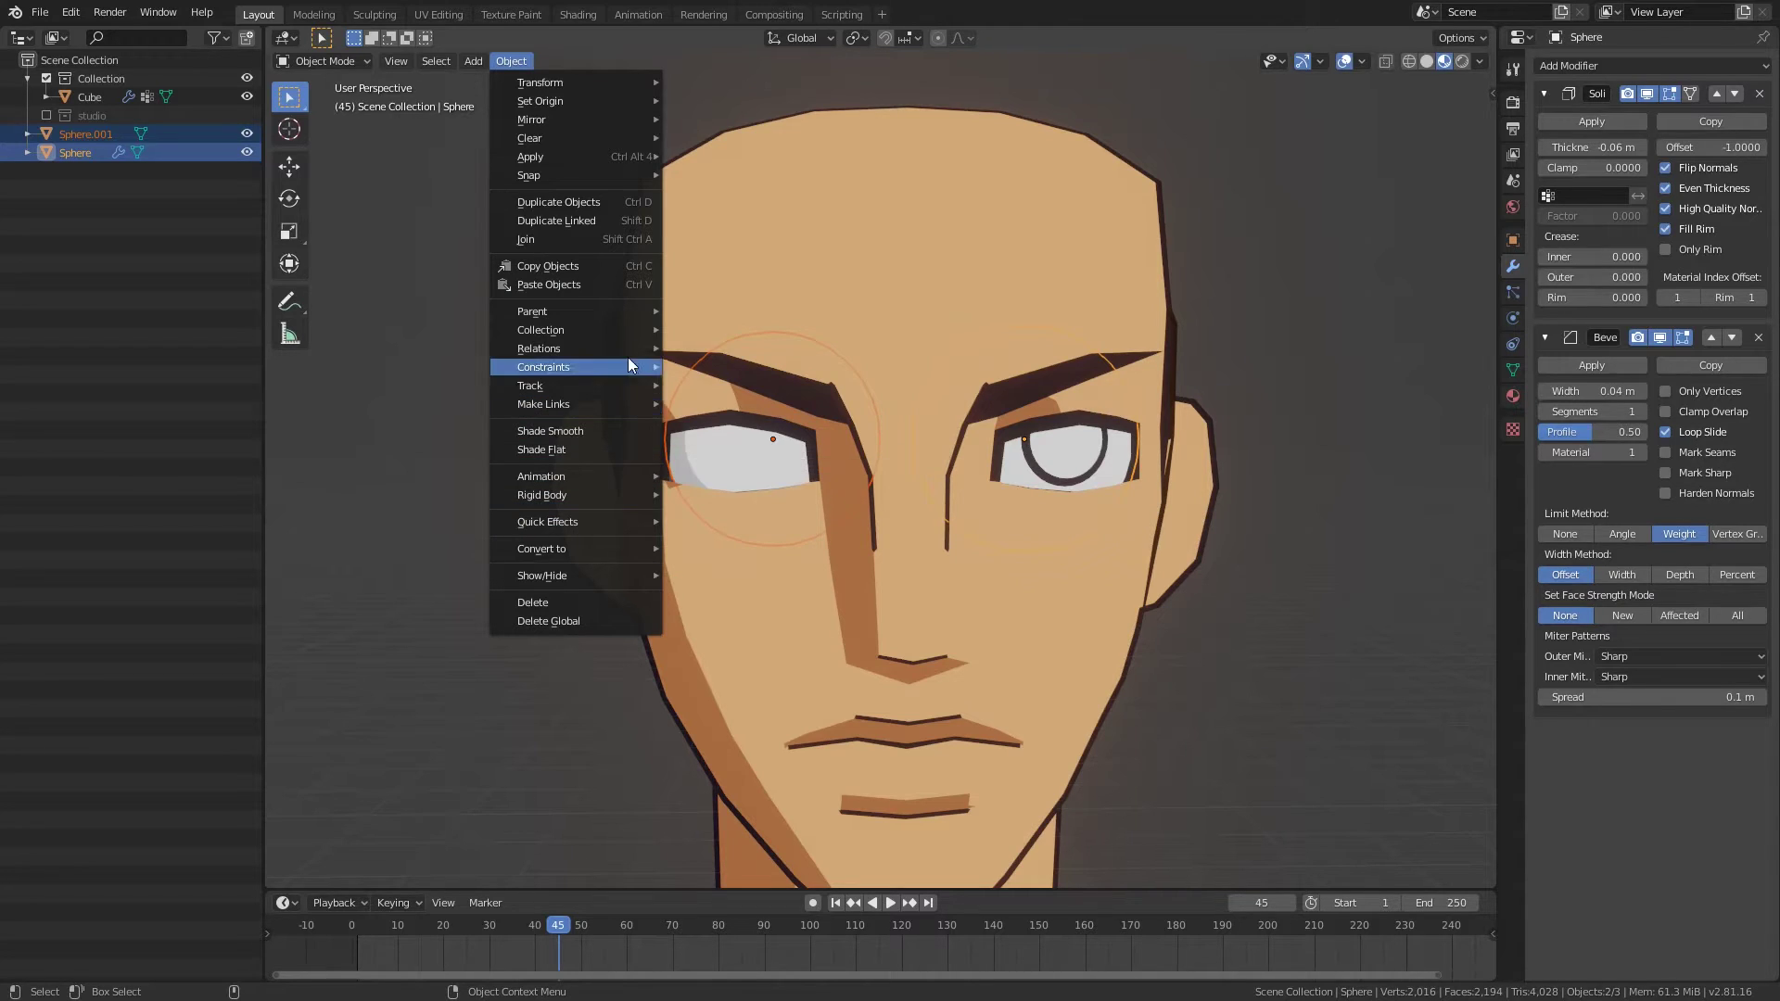
{"action": "left_click", "coordinate": [557, 431]}
{"action": "left_click", "coordinate": [511, 61]}
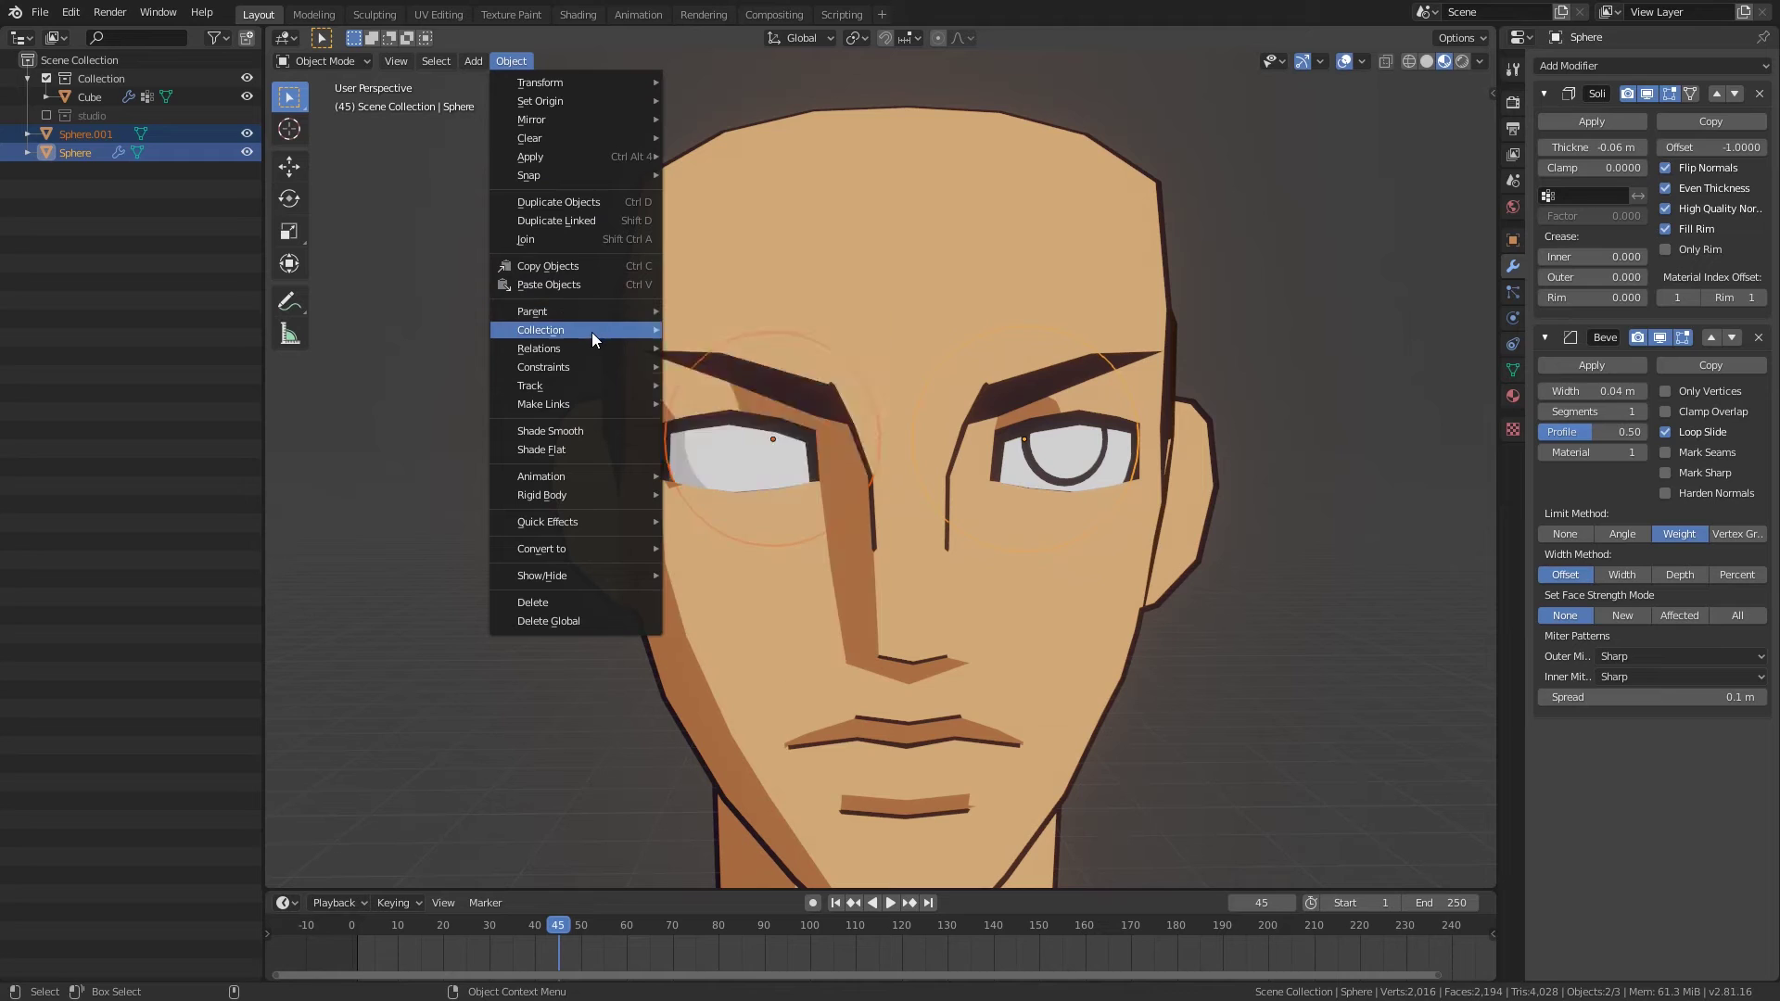
{"action": "mouse_move", "coordinate": [544, 404]}
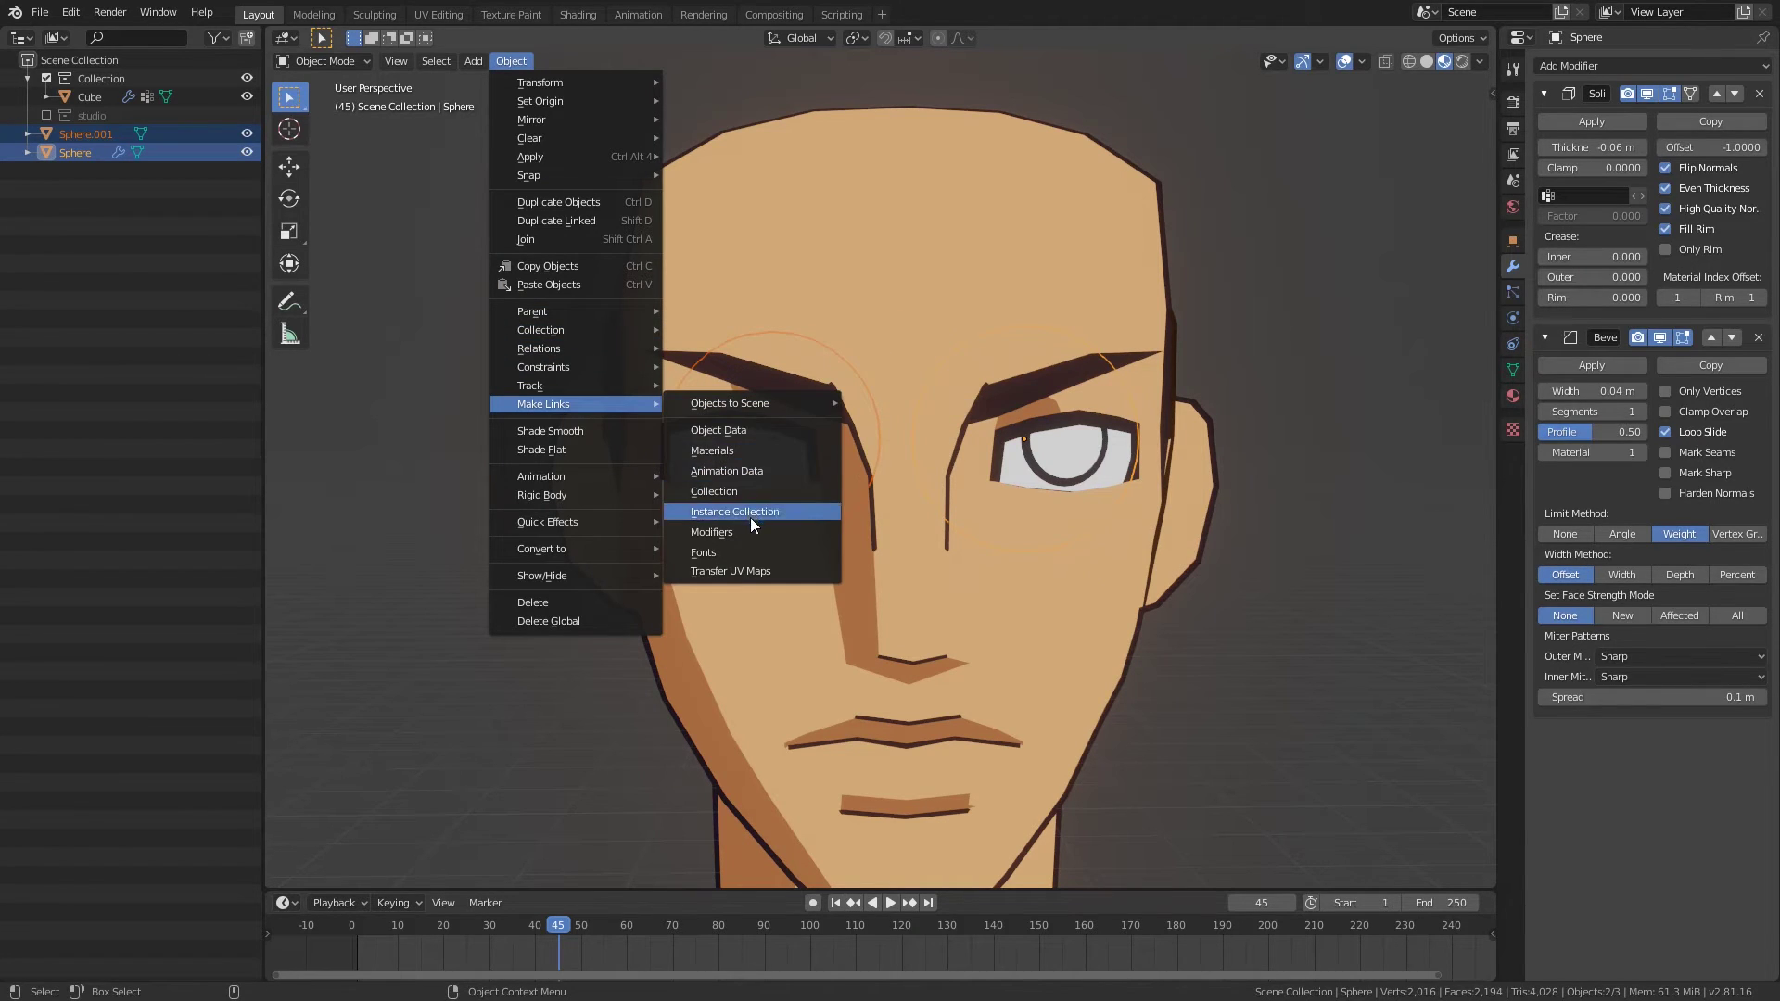
{"action": "left_click", "coordinate": [732, 532]}
Step: Orbit around the head to check both ringed eyes from front and below
{"action": "key", "text": "alt+a"}
{"action": "mouse_move", "coordinate": [1148, 532]}
{"action": "middle_mouse_down"}
{"action": "mouse_move", "coordinate": [957, 501]}
{"action": "mouse_move", "coordinate": [1021, 430]}
{"action": "mouse_move", "coordinate": [982, 581]}
{"action": "middle_mouse_up"}
{"action": "left_click", "coordinate": [957, 494]}
{"action": "scroll", "coordinate": [981, 581], "scroll_direction": "down", "scroll_amount": 3}
{"action": "key", "text": "alt+a"}
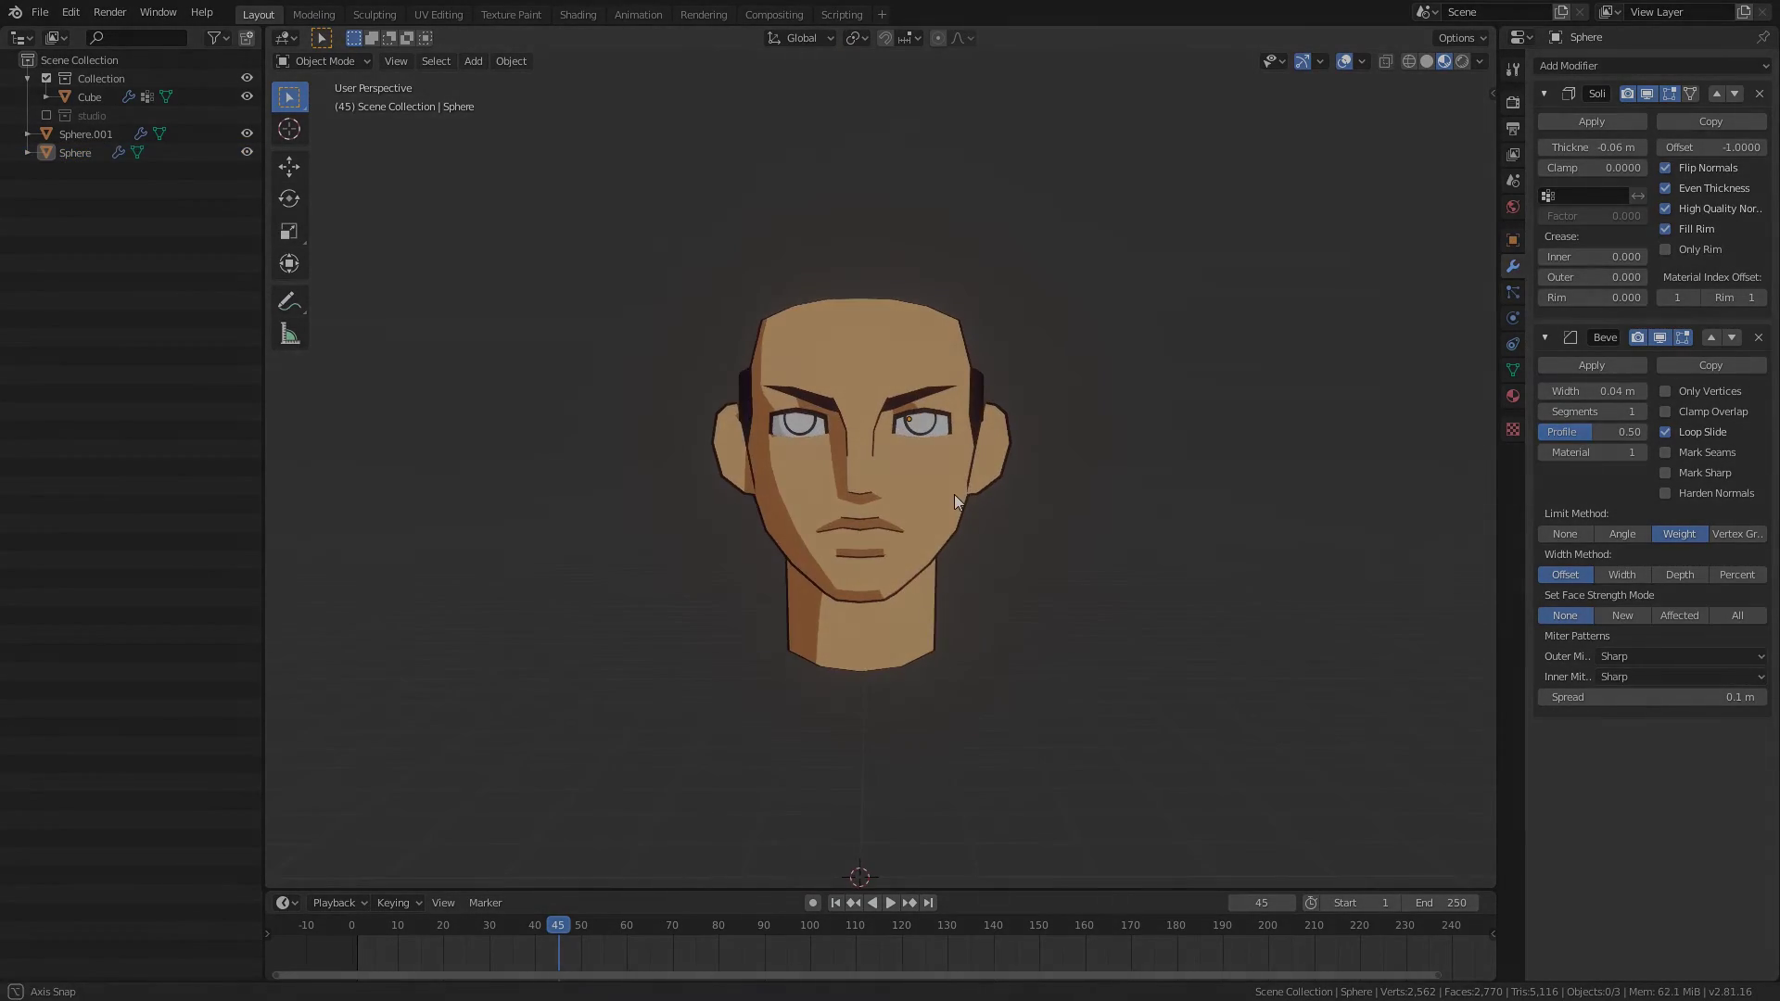
{"action": "mouse_move", "coordinate": [955, 494]}
{"action": "middle_mouse_down"}
{"action": "mouse_move", "coordinate": [906, 432]}
{"action": "mouse_move", "coordinate": [1081, 453]}
{"action": "mouse_move", "coordinate": [728, 436]}
{"action": "middle_mouse_up"}
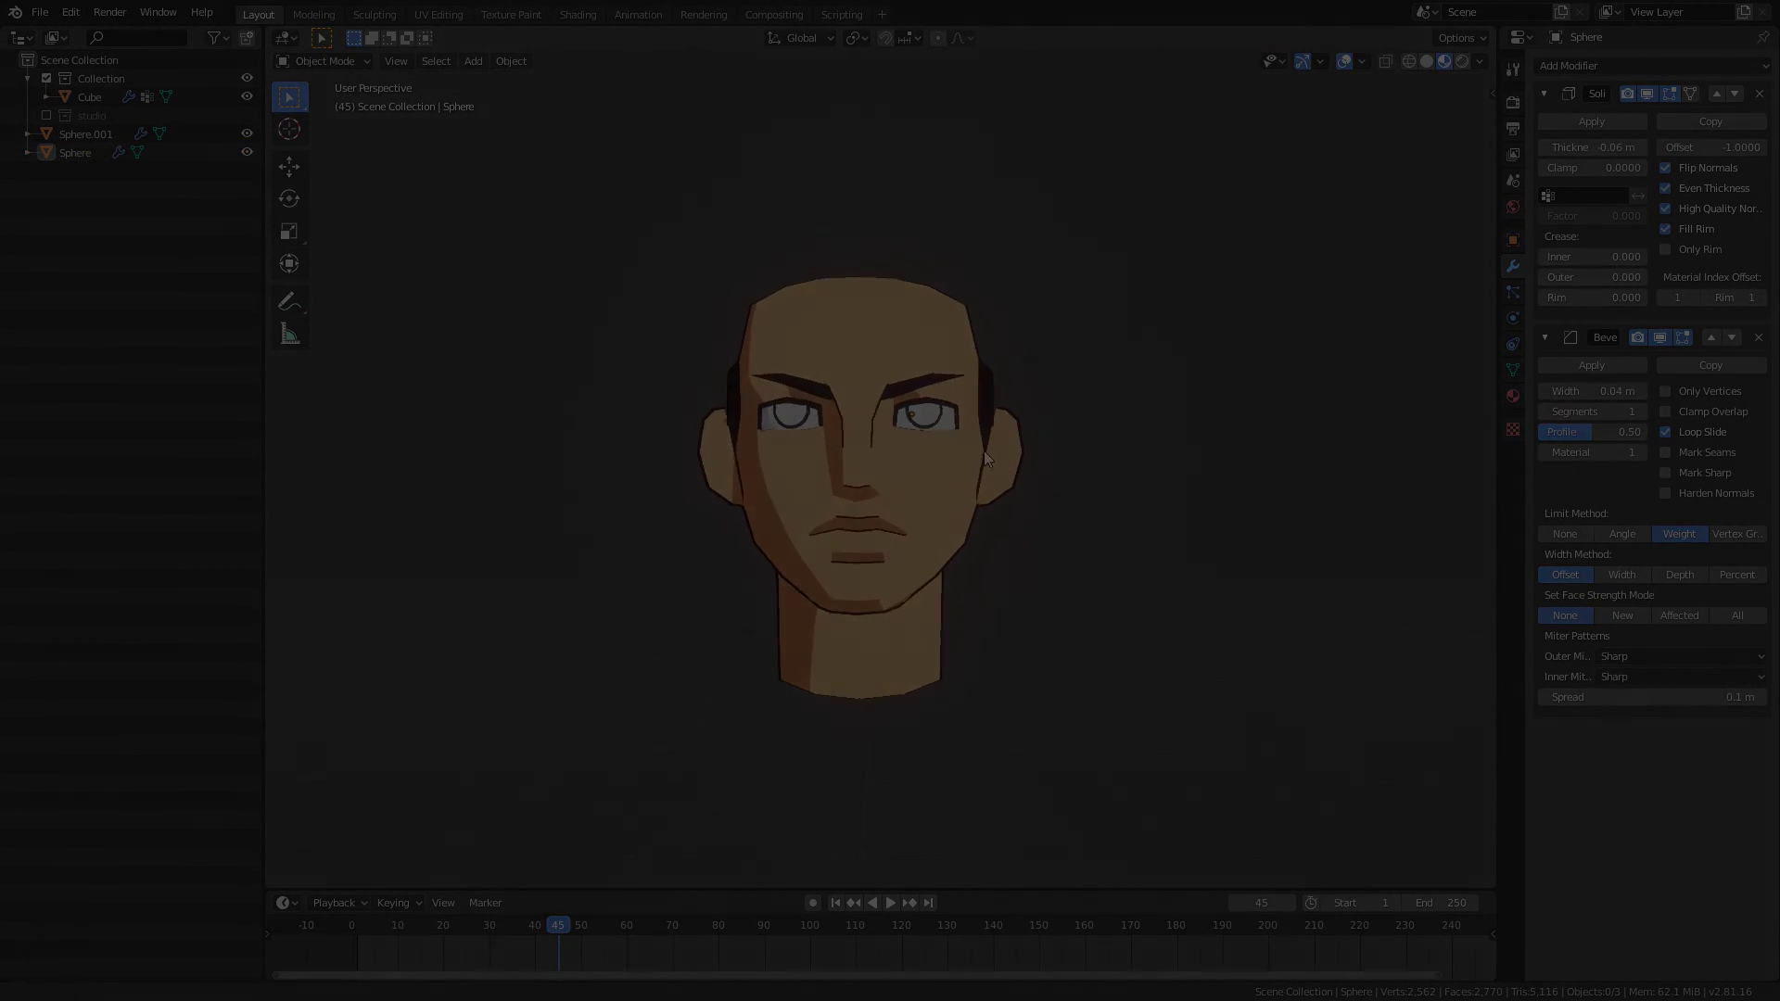